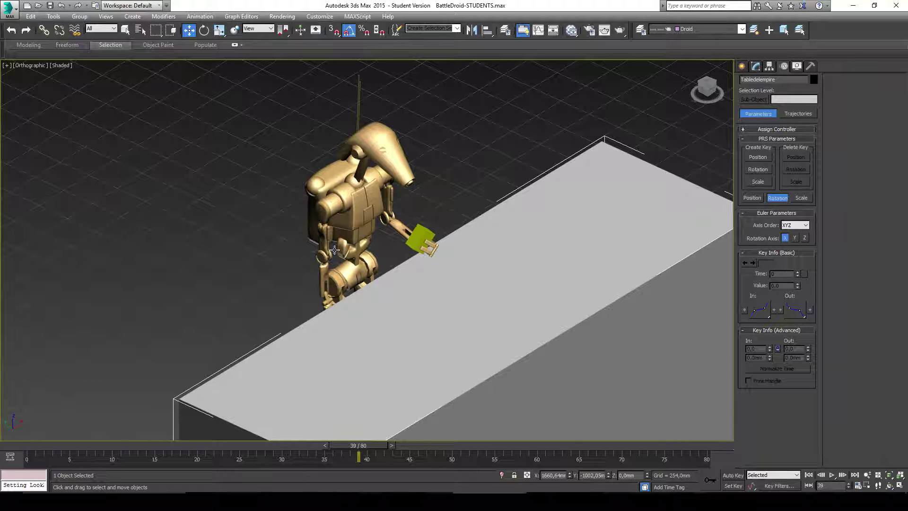
Step: Examine the droid holding the box beside the table from several angles and play the animation up to frame 46
left_click(322, 221)
scroll(322, 221, "up", 5)
scroll(321, 230, "down", 3)
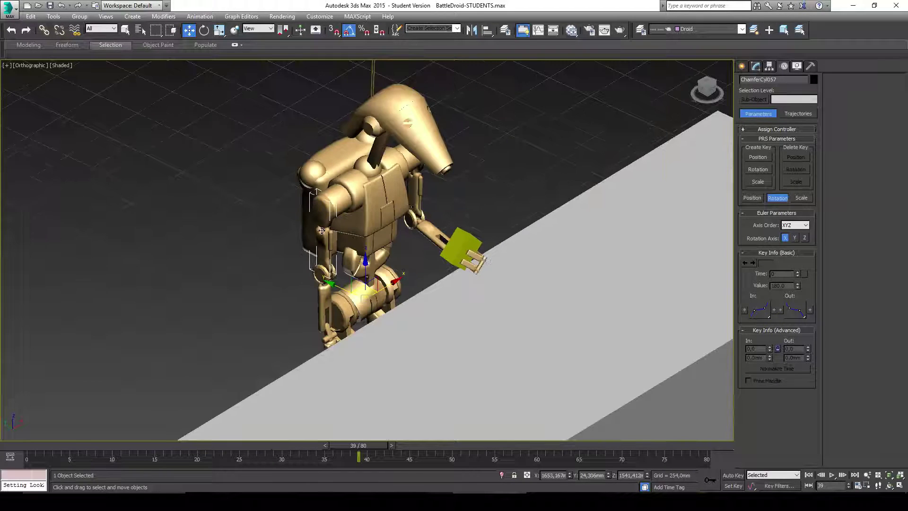
middle_click_drag(407, 206, 308, 217)
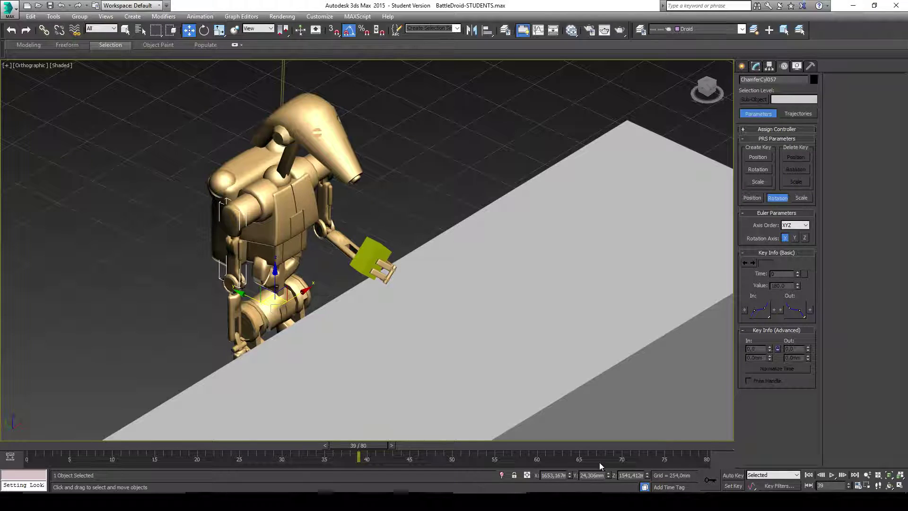
scroll(395, 300, "down", 3)
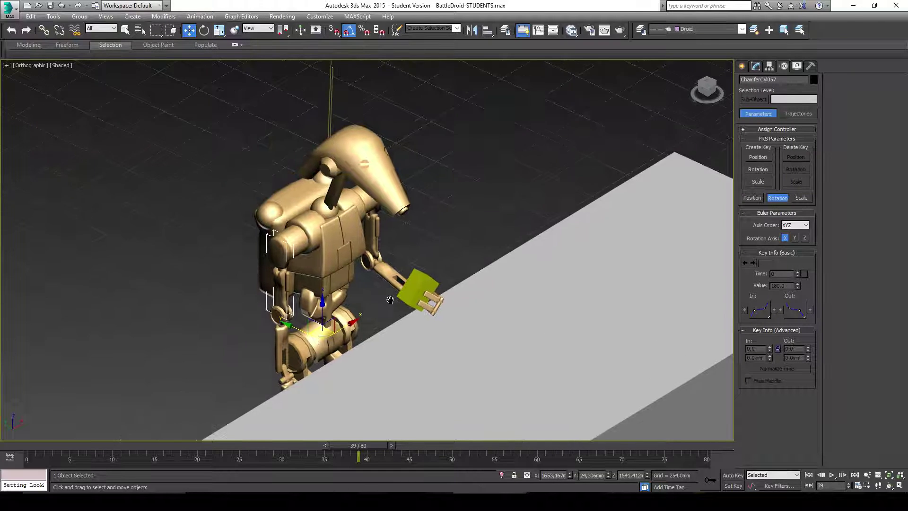
mouse_move(379, 305)
middle_mouse_down("alt")
mouse_move(404, 305)
mouse_move(389, 303)
middle_mouse_up("alt")
scroll(355, 295, "up", 3)
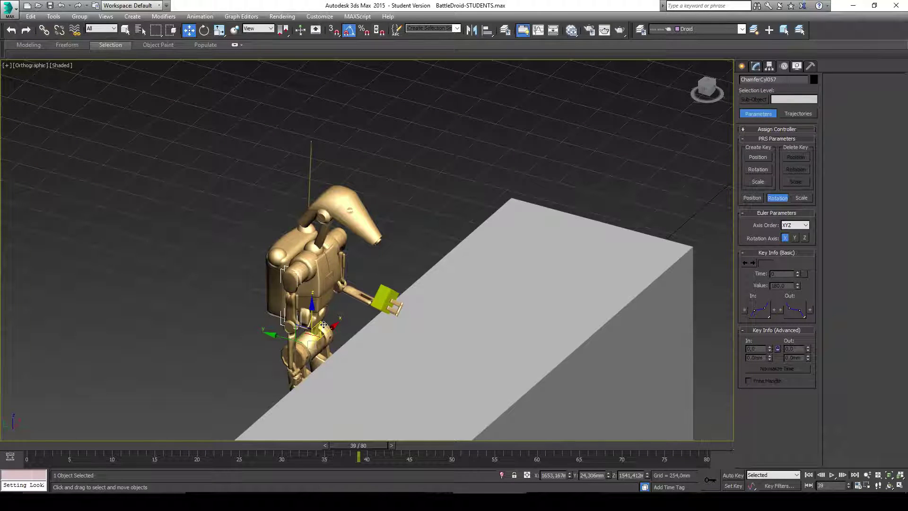
middle_click_drag(323, 325, 375, 358, "alt")
scroll(442, 316, "up", 2)
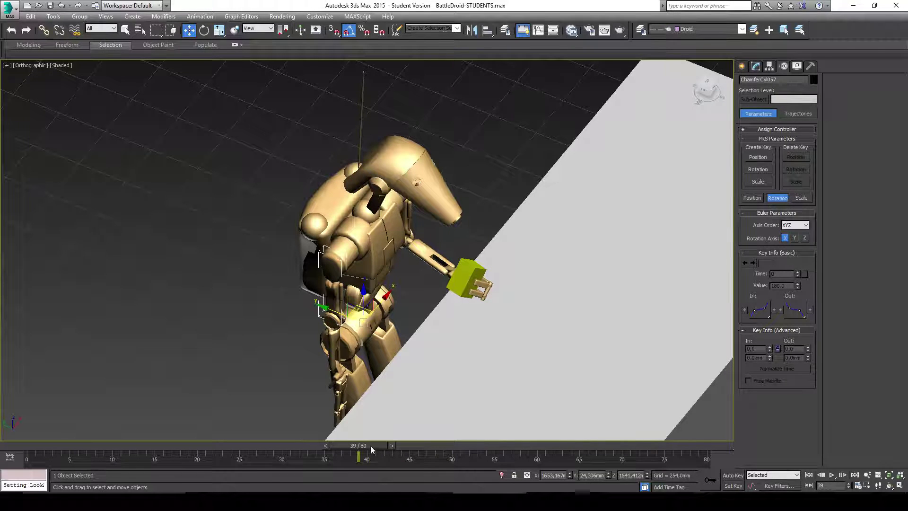
key("/")
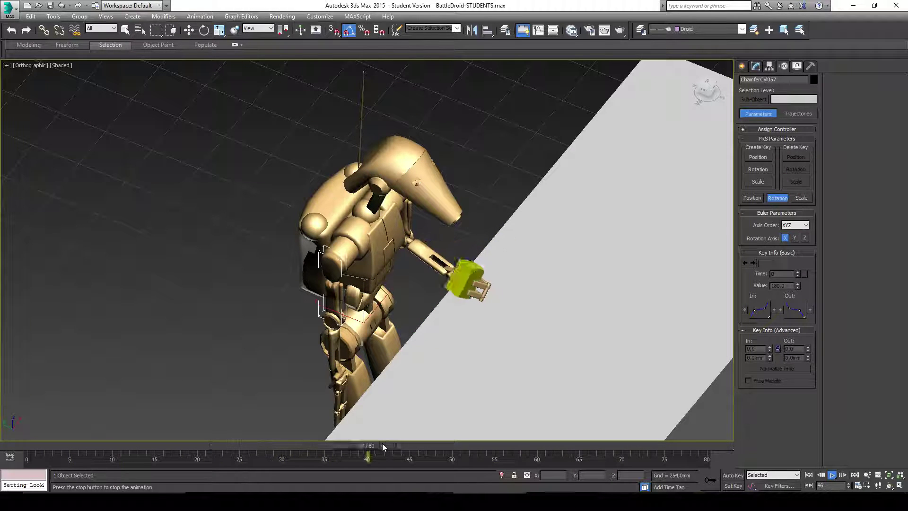
key("/")
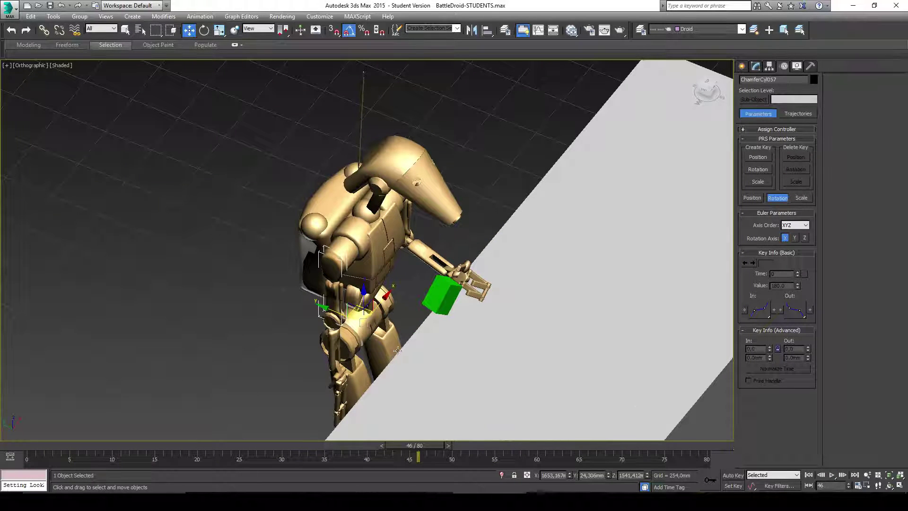
Step: Select the RFArm forearm, scrub to frame 14, and step back and forth through its keyframes with Key Mode temporarily on
left_click(427, 254)
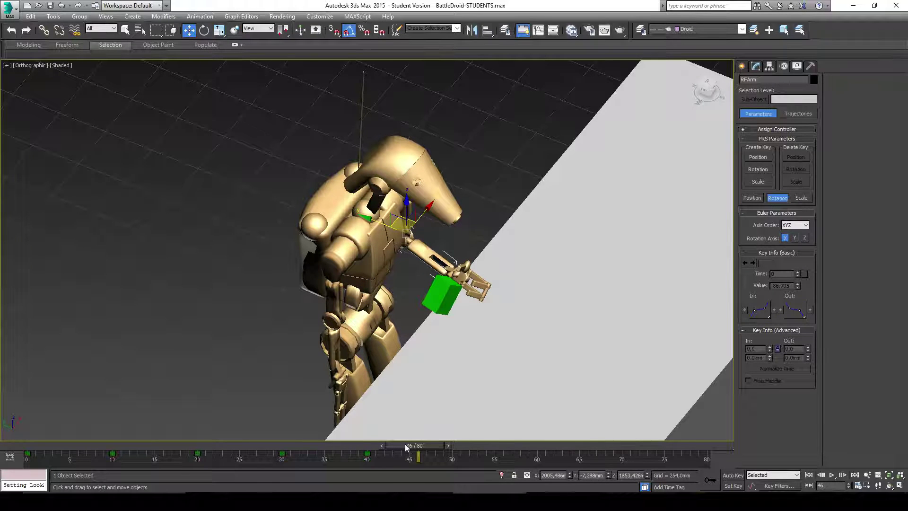
left_click_drag(406, 446, 143, 446)
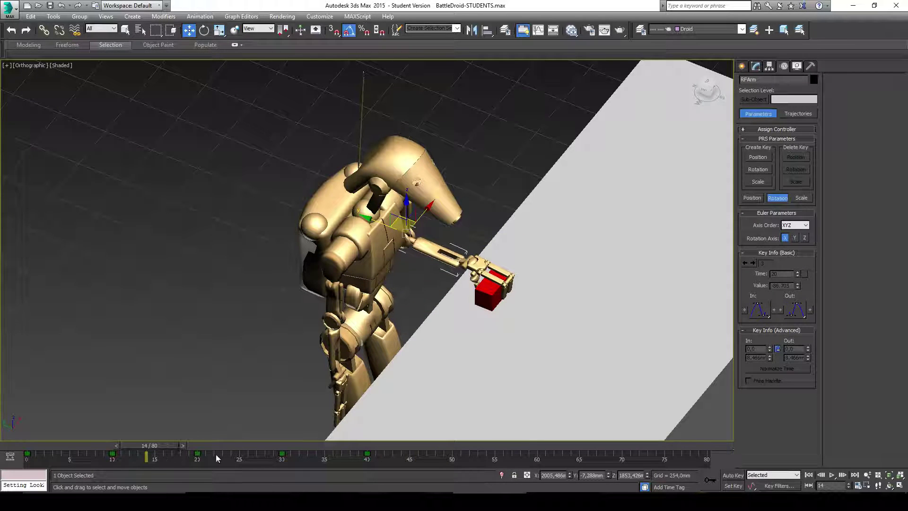
left_click(808, 486)
key("period")
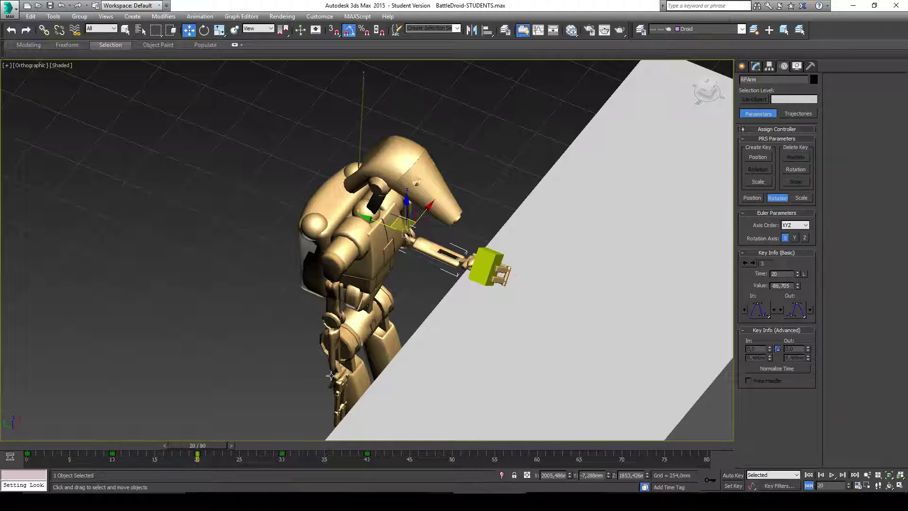
key("comma")
key("period")
key("period")
key("period")
key("comma")
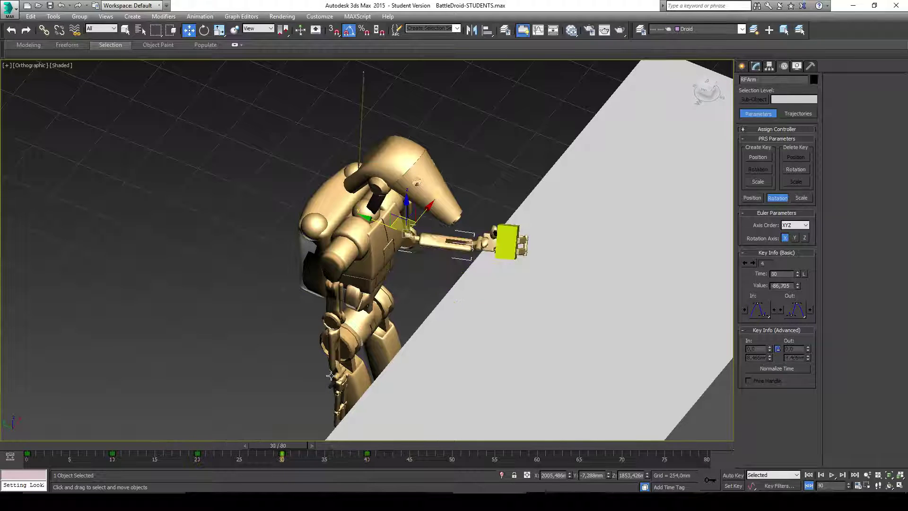
key("comma")
key("comma")
key("comma")
key("period")
key("period")
key("period")
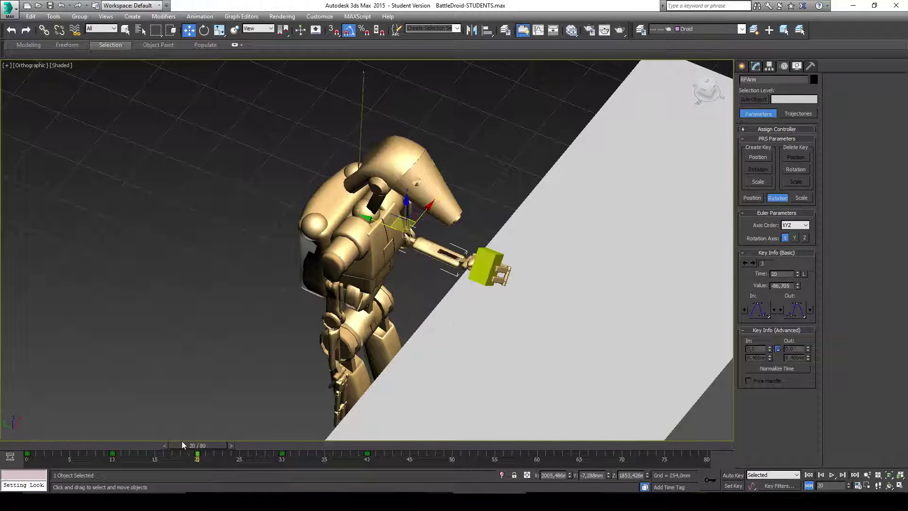
key("comma")
key("period")
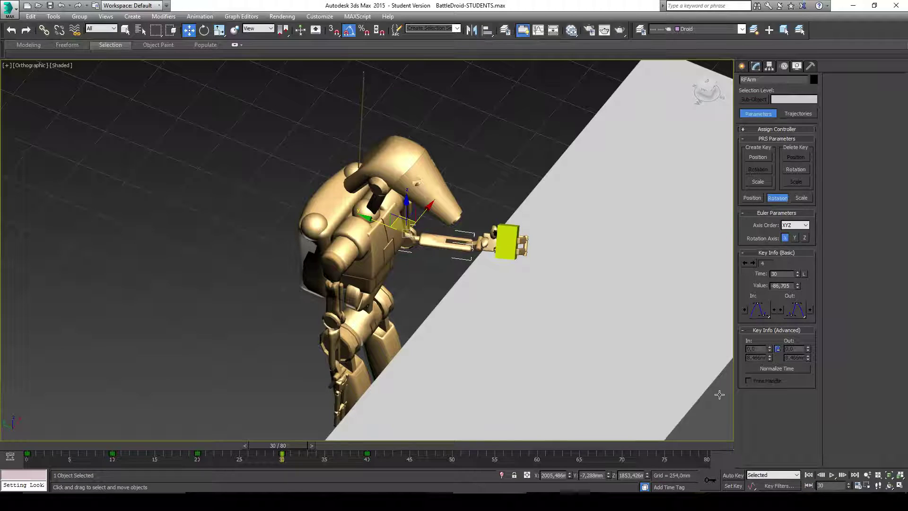
left_click(808, 486)
Step: Temporarily shorten the active time segment to start at frame 21, scrub through it, and restore the start to frame 0
middle_click_drag(458, 336, 453, 399, "alt")
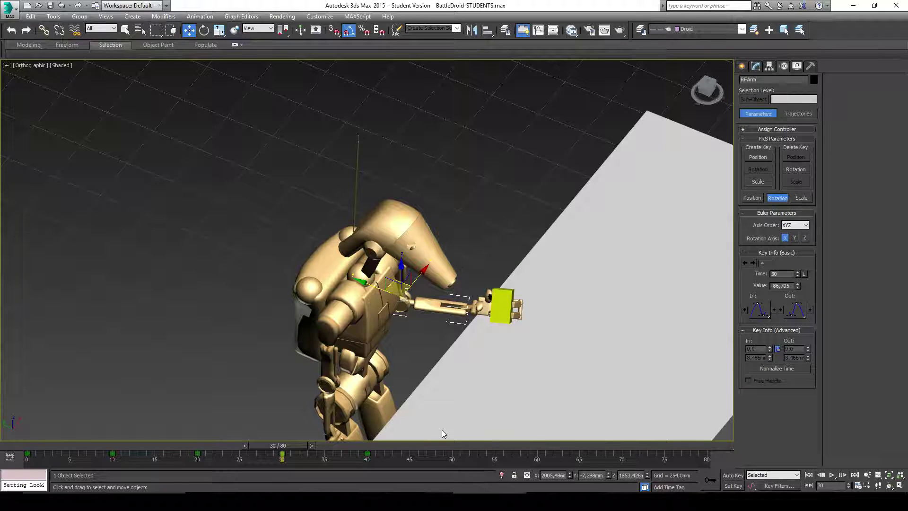
key("Home")
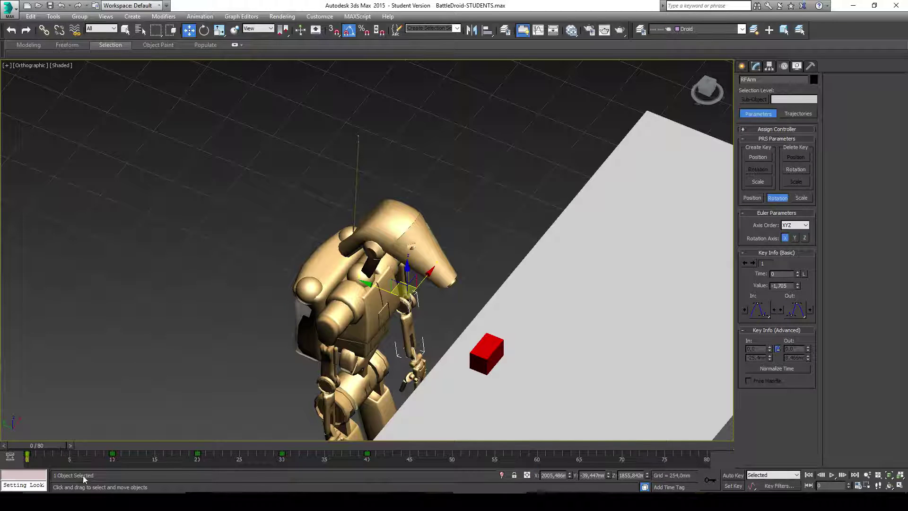
left_click_drag(444, 462, 111, 450, "ctrl+alt")
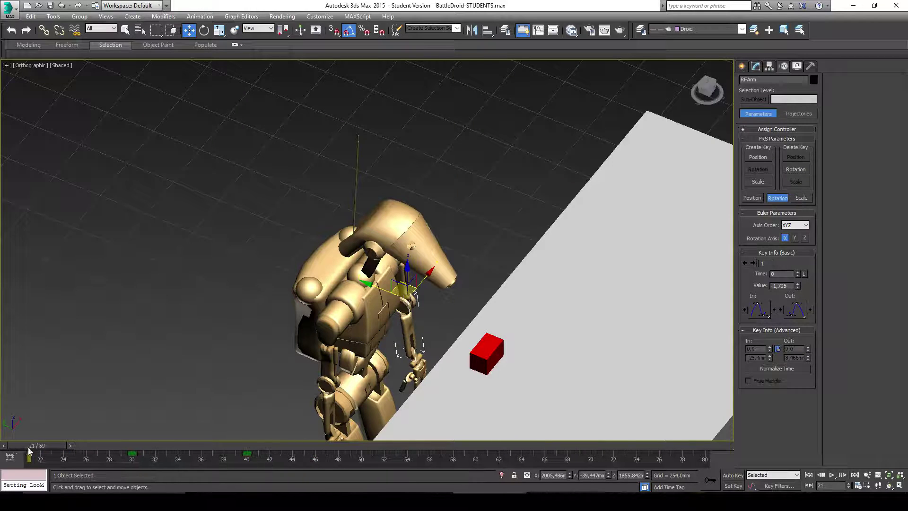
left_click_drag(29, 447, 365, 448)
key("Home")
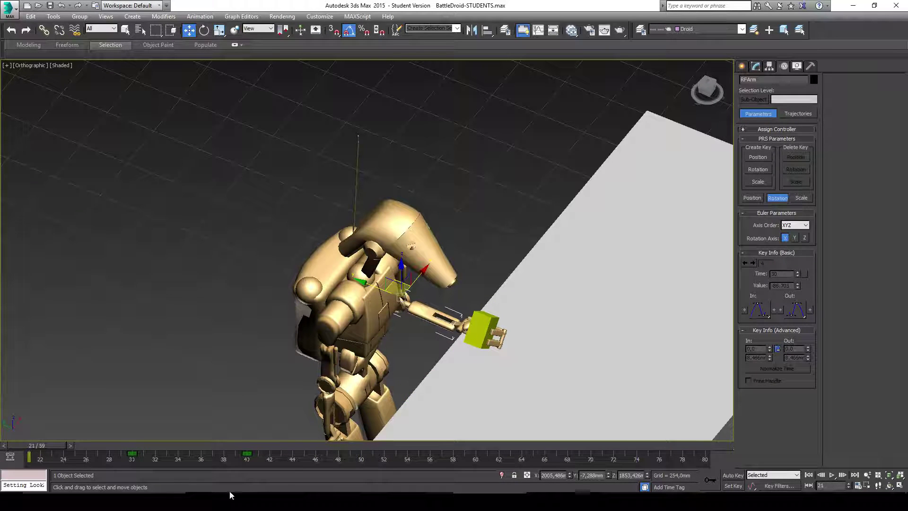
left_click_drag(44, 457, 290, 437, "ctrl+alt")
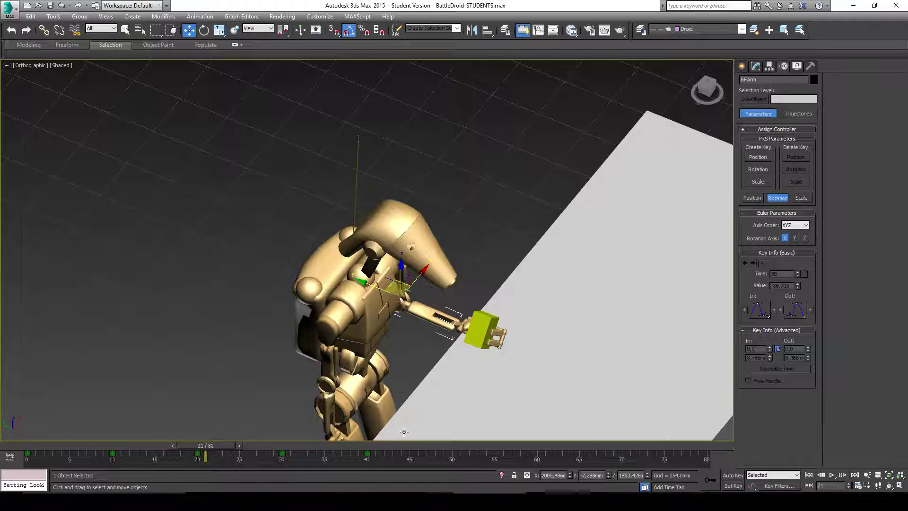
Step: Select the lower-arm part of the droid's other arm and activate the Bones tool among the Systems objects
middle_click_drag(432, 361, 180, 332)
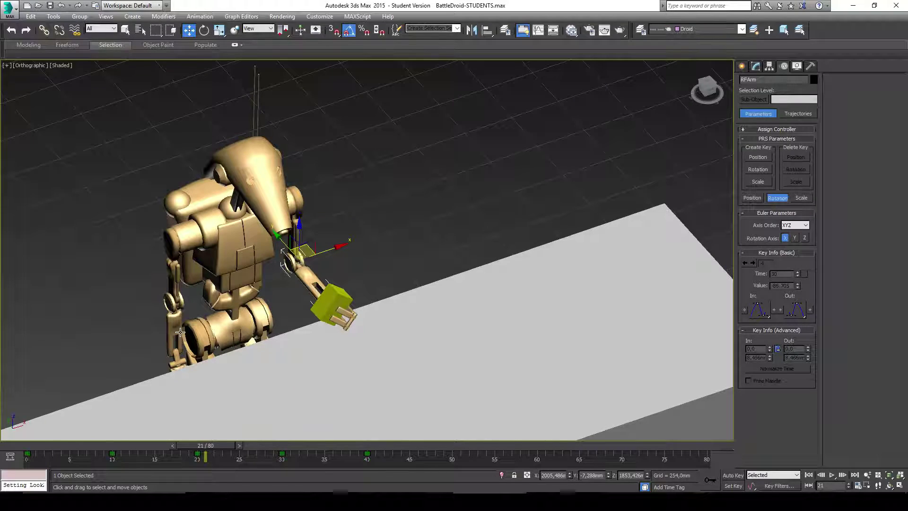
scroll(69, 295, "up", 3)
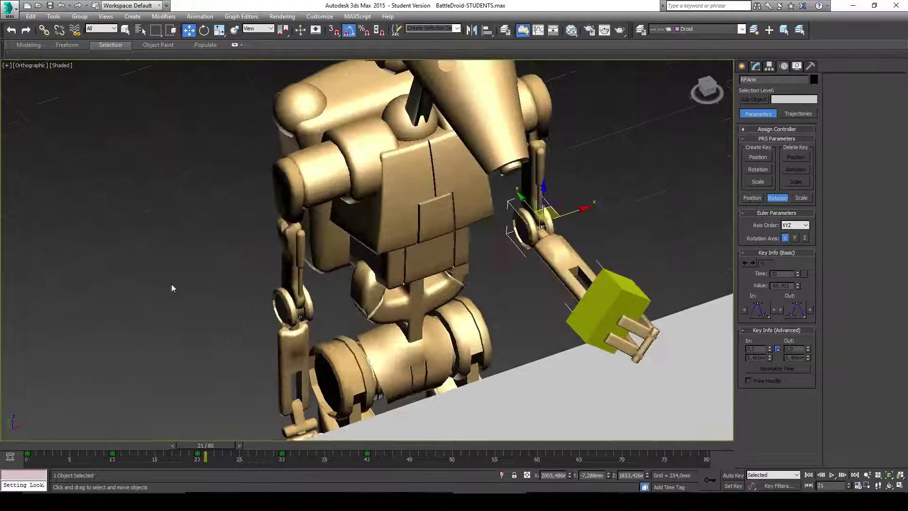
left_click(295, 231)
middle_click_drag(295, 231, 391, 276, "alt")
middle_click_drag(670, 115, 541, 197, "alt")
scroll(541, 197, "down", 3)
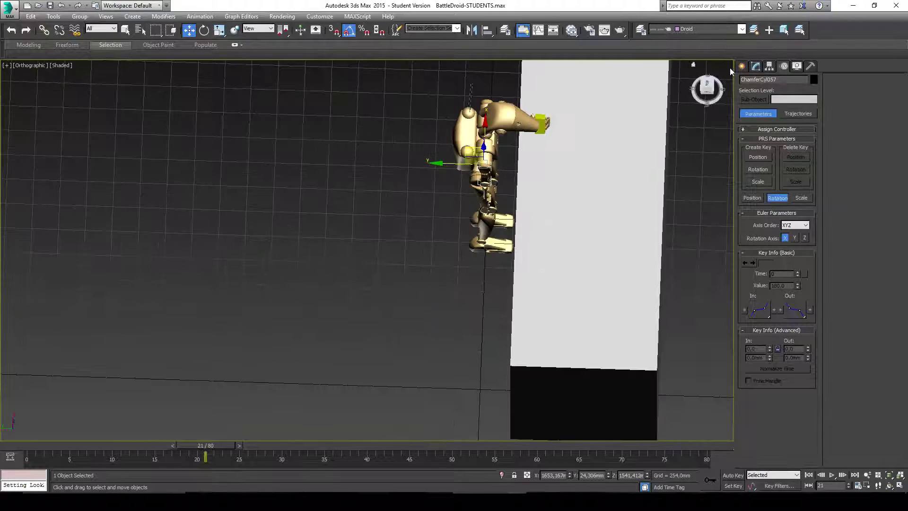
left_click(741, 66)
middle_click_drag(492, 172, 483, 202)
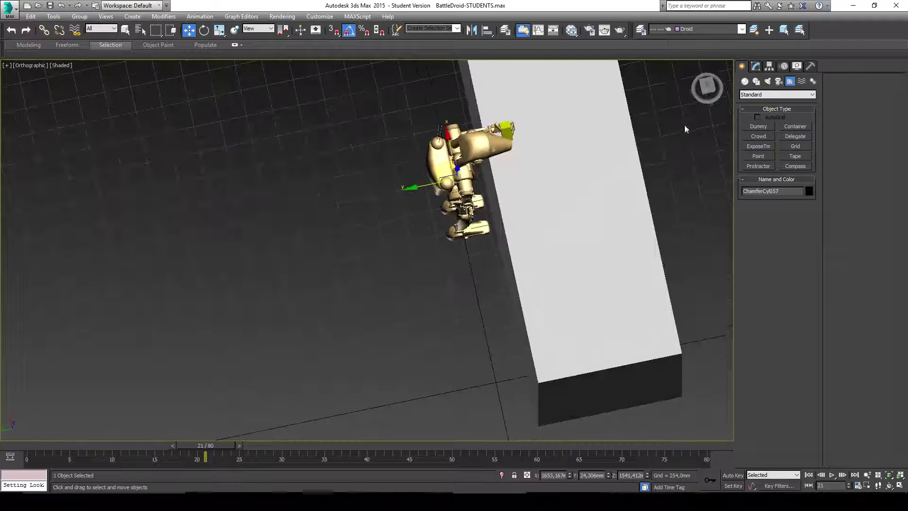
left_click(812, 82)
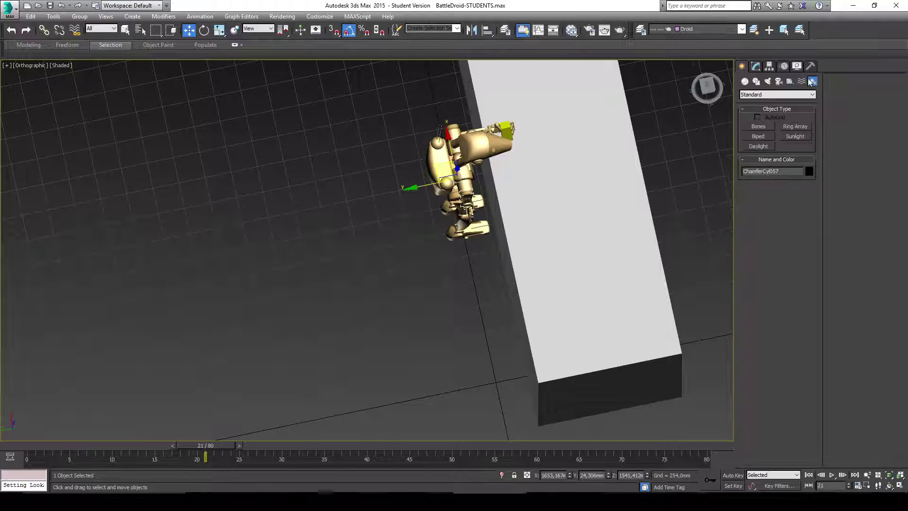
left_click(768, 126)
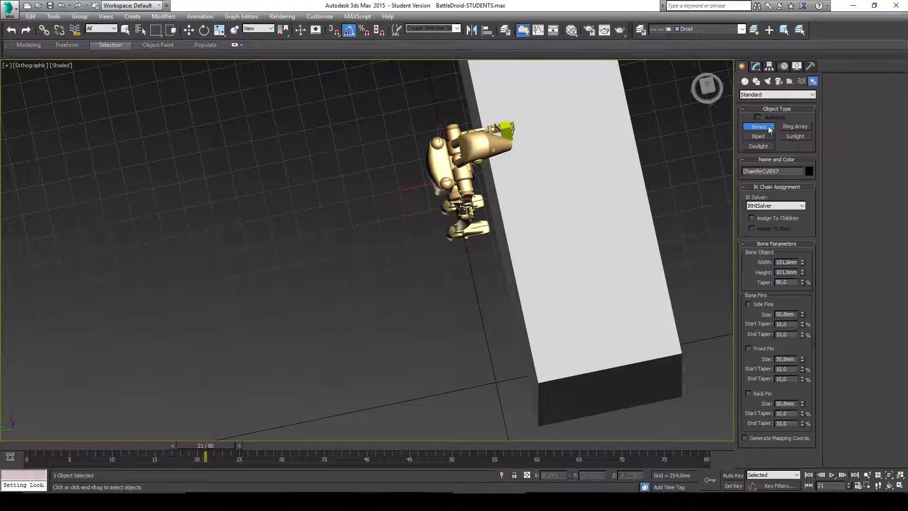
left_click(465, 254)
left_click(375, 215)
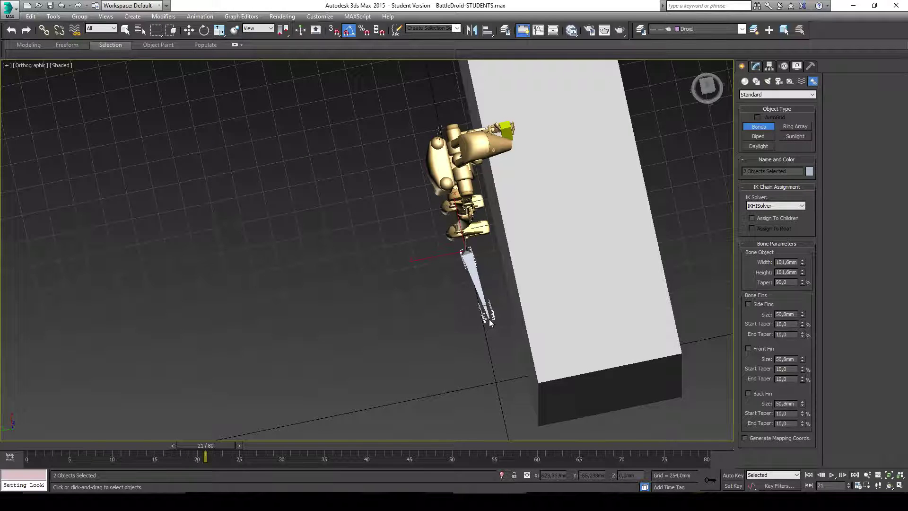
right_click(489, 319)
Step: Draw a single bone with its small end bone on the ground beside the droid's feet
middle_click_drag(479, 284, 471, 290)
left_click(441, 270)
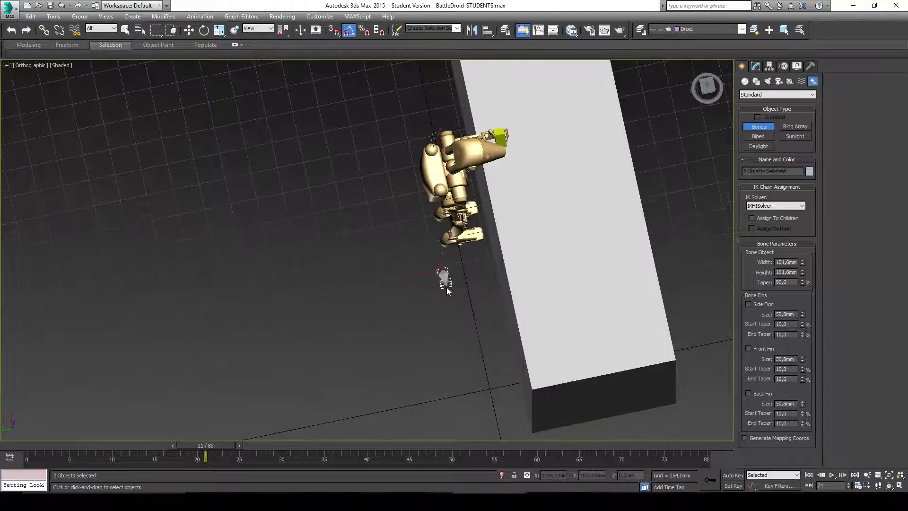
left_click(471, 340)
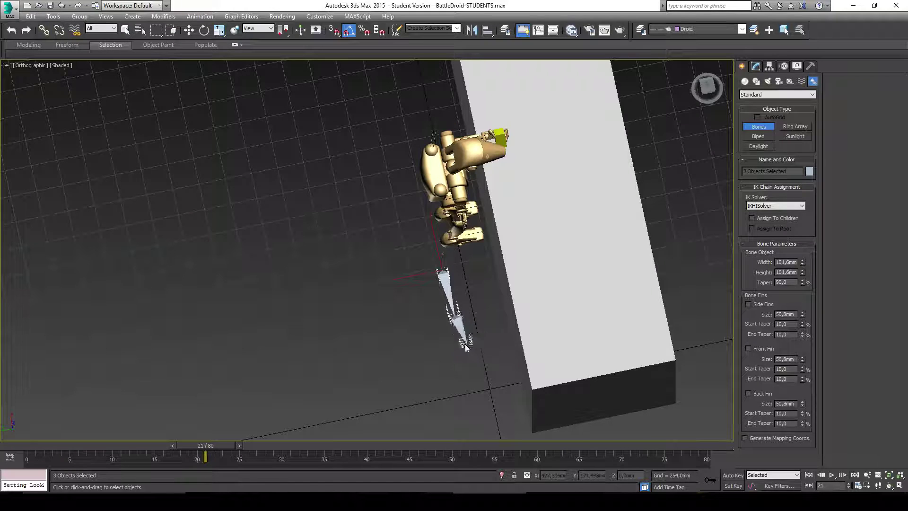
right_click(472, 344)
scroll(456, 325, "up", 3)
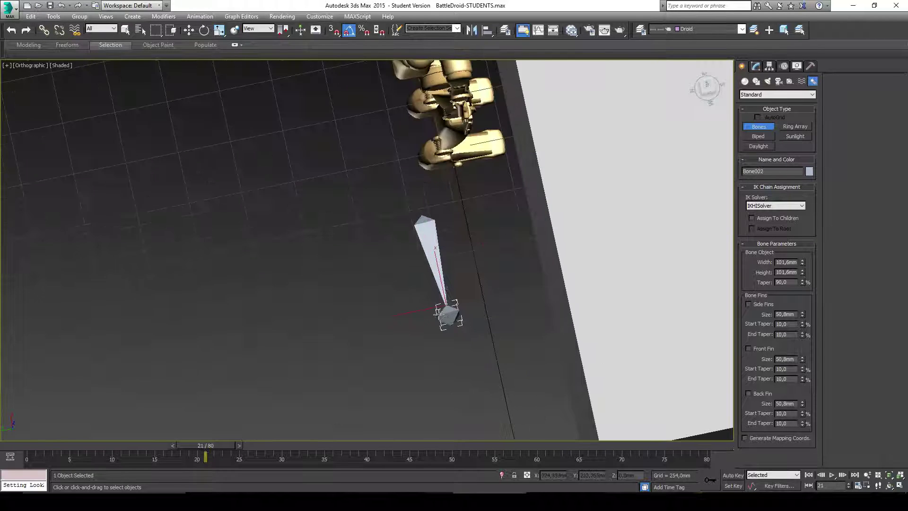
Step: Draw a zigzag chain of seven bones on the ground around the droid and switch to a straight top view
scroll(434, 323, "down", 4)
middle_click_drag(465, 322, 463, 294)
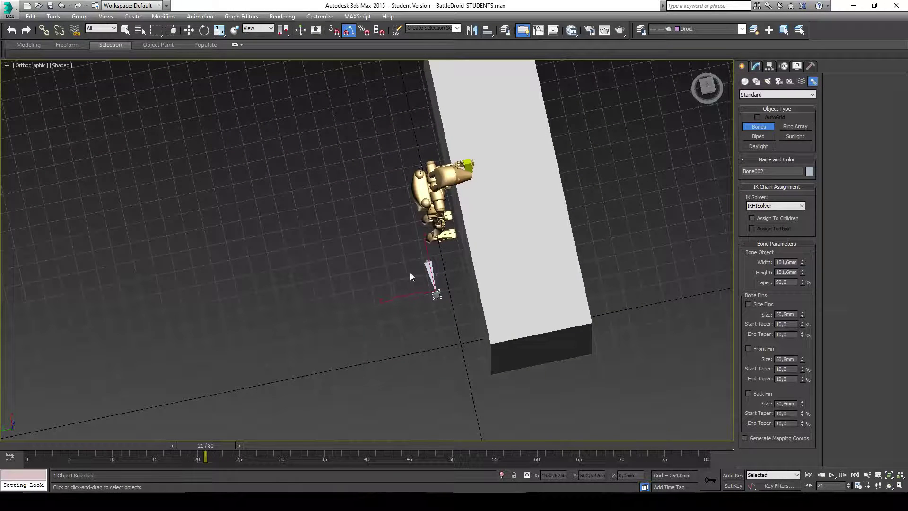
left_click(405, 266)
left_click(410, 310)
left_click(416, 379)
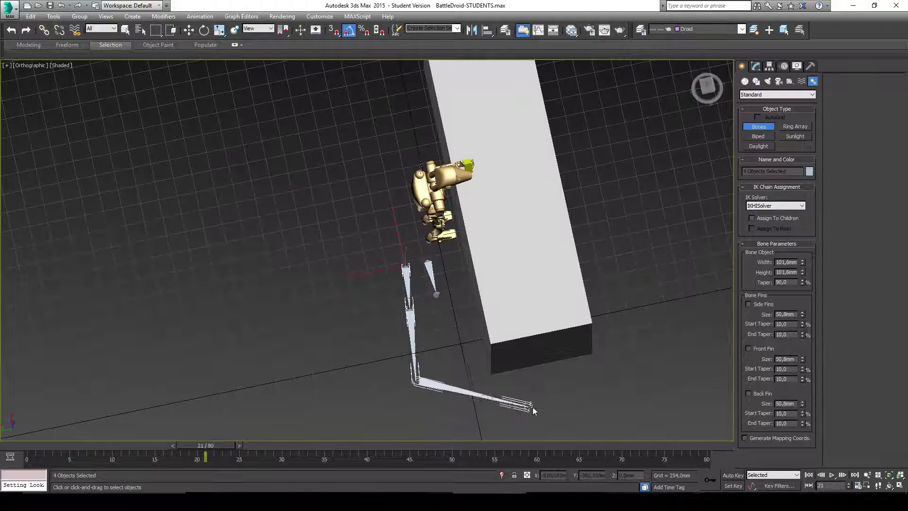
left_click(534, 405)
left_click(337, 408)
left_click(317, 341)
left_click(203, 362)
left_click(216, 215)
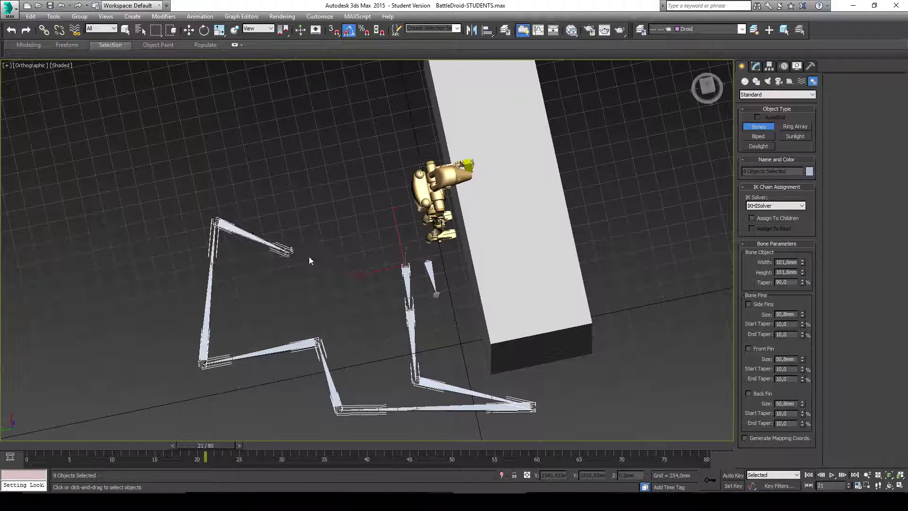
right_click(339, 252)
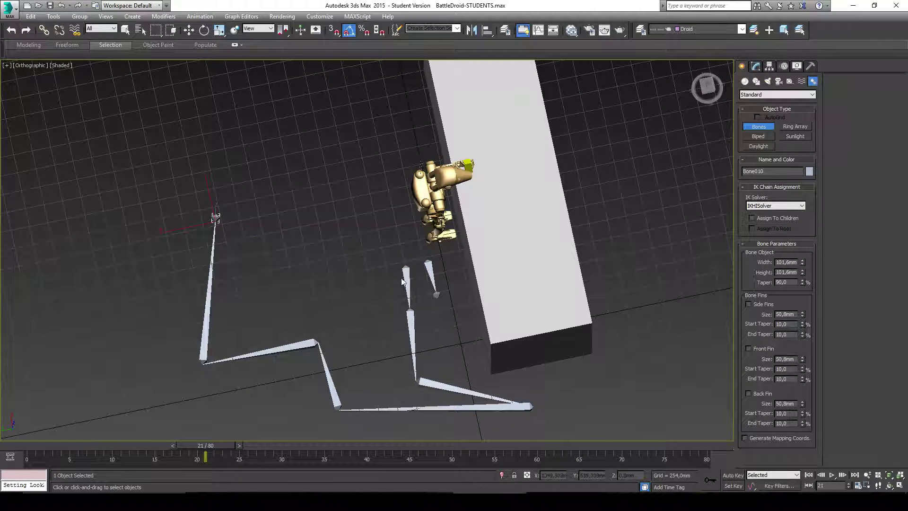
mouse_move(402, 281)
middle_mouse_down("alt")
mouse_move(373, 266)
mouse_move(397, 297)
middle_mouse_up("alt")
left_click(705, 87)
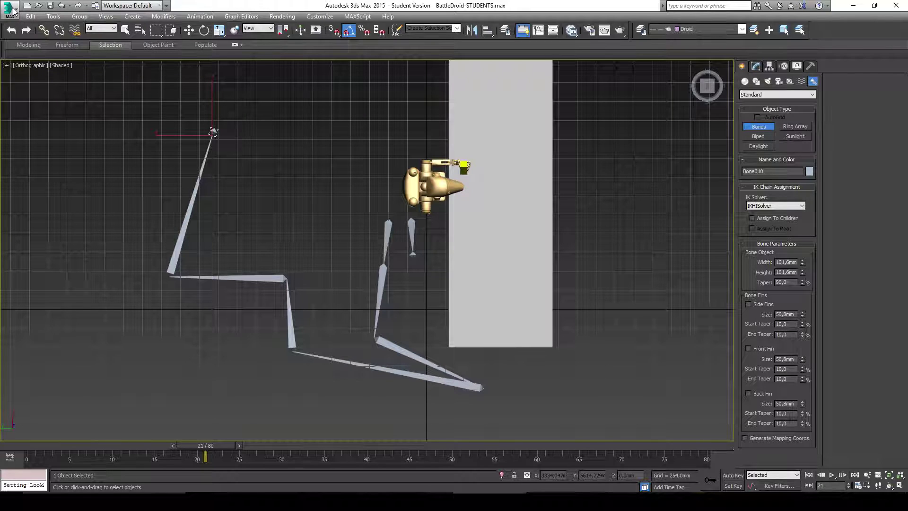
Step: Open the Bone Tools window and turn on Bone Edit Mode
left_click(200, 17)
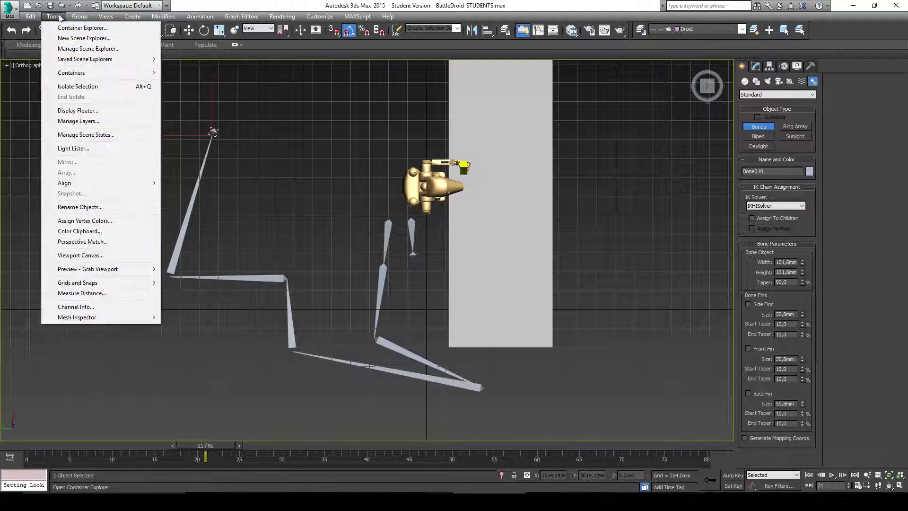
mouse_move(200, 16)
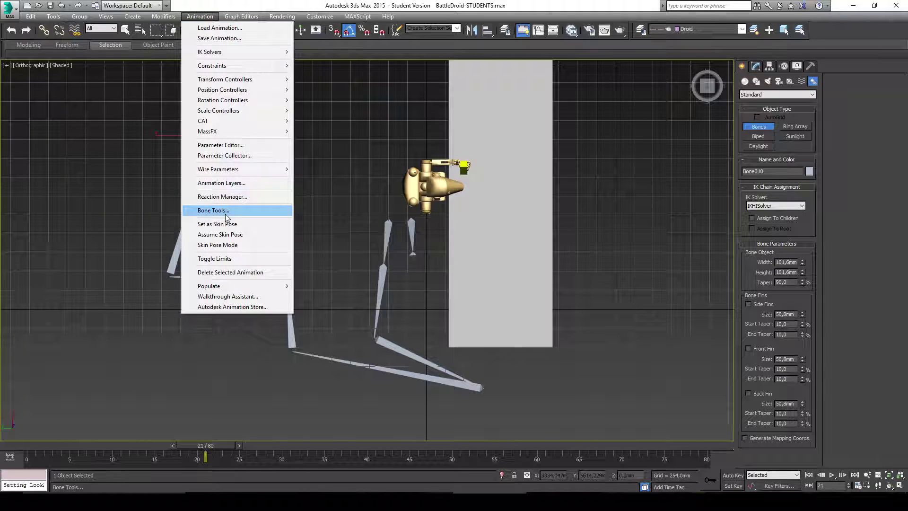
left_click(212, 210)
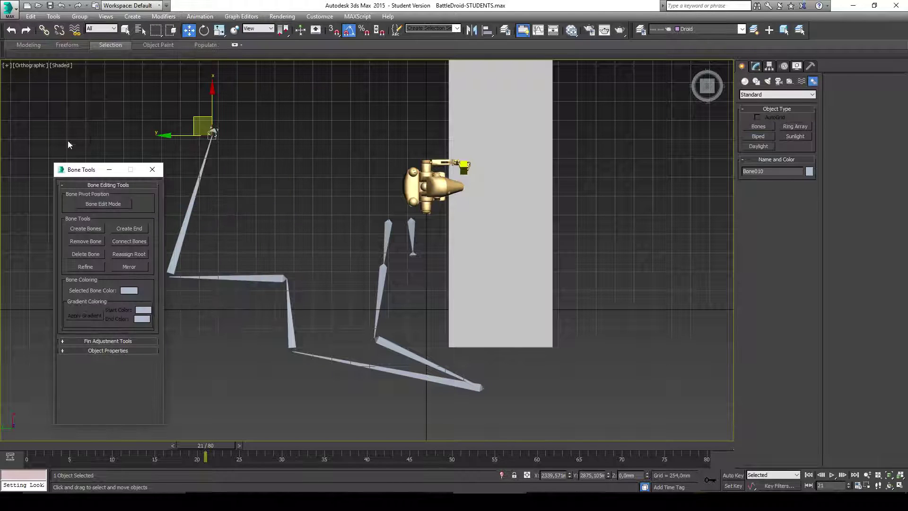
mouse_move(154, 166)
middle_mouse_down()
mouse_move(169, 146)
mouse_move(164, 153)
middle_mouse_up()
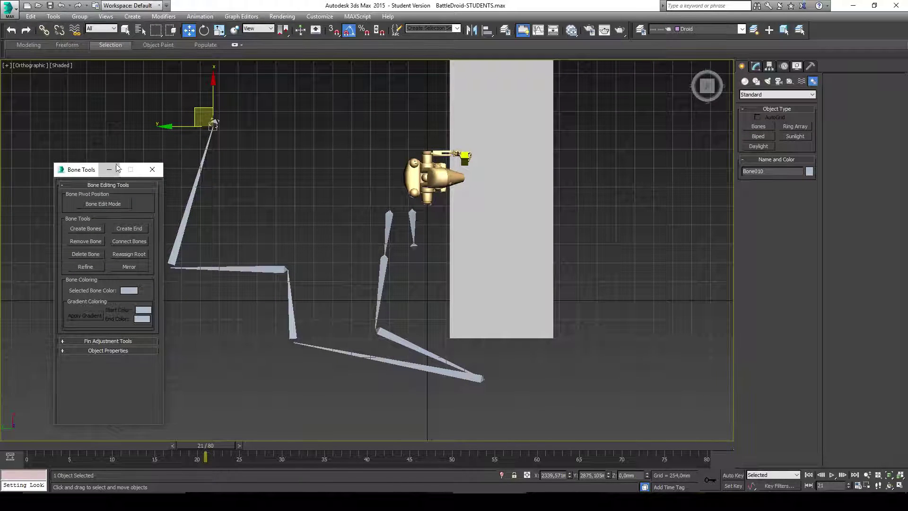
left_click(120, 205)
Step: Reposition three joints of the zigzag bone chain one by one to straighten it into a smoother curve
middle_click_drag(181, 265, 234, 252)
left_click(224, 252)
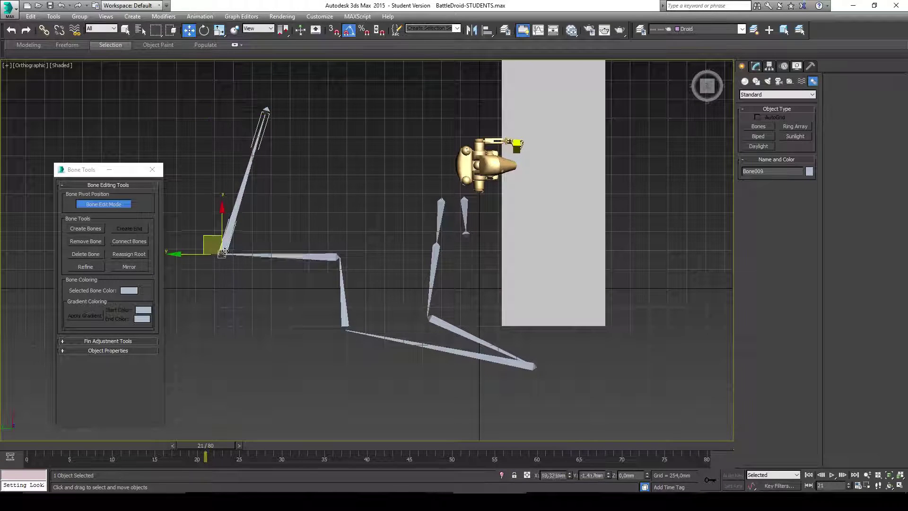
left_click_drag(224, 251, 291, 164)
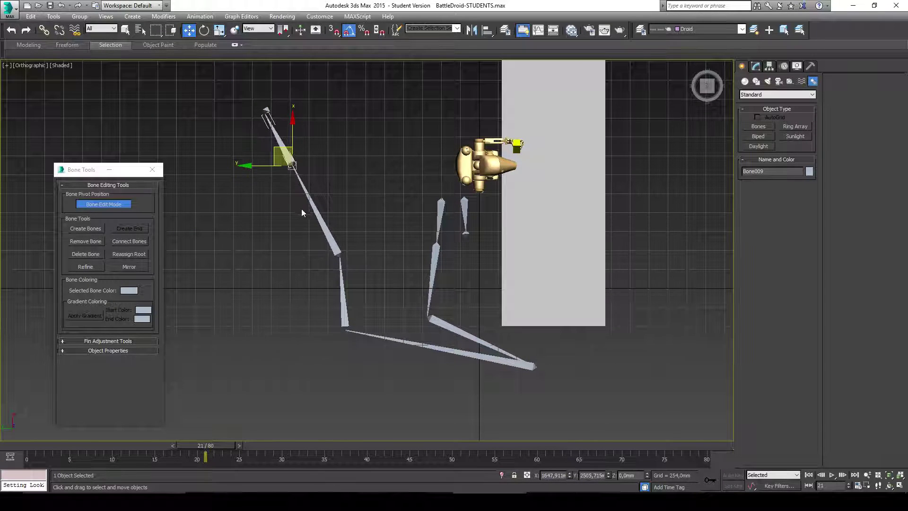
left_click(301, 210)
left_click(345, 327)
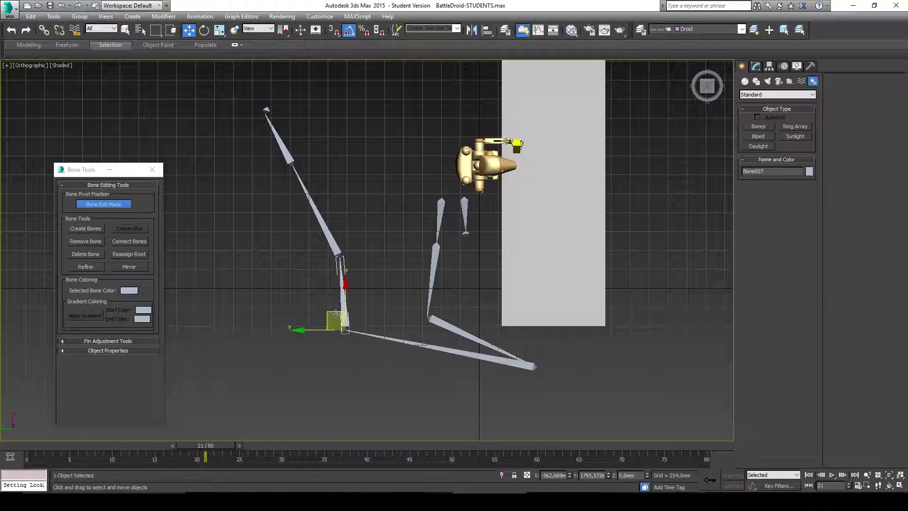
left_click_drag(346, 327, 363, 286)
left_click(531, 362)
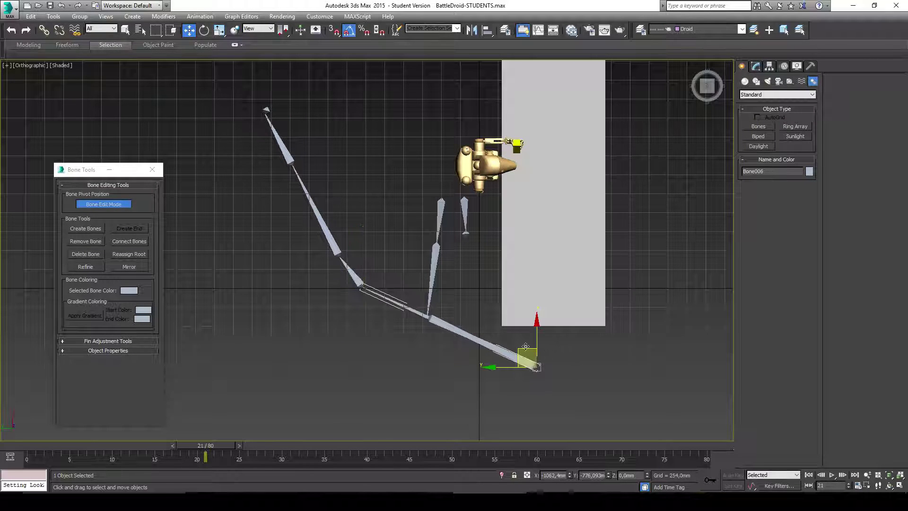
left_click_drag(516, 343, 285, 265)
left_click_drag(398, 320, 397, 317)
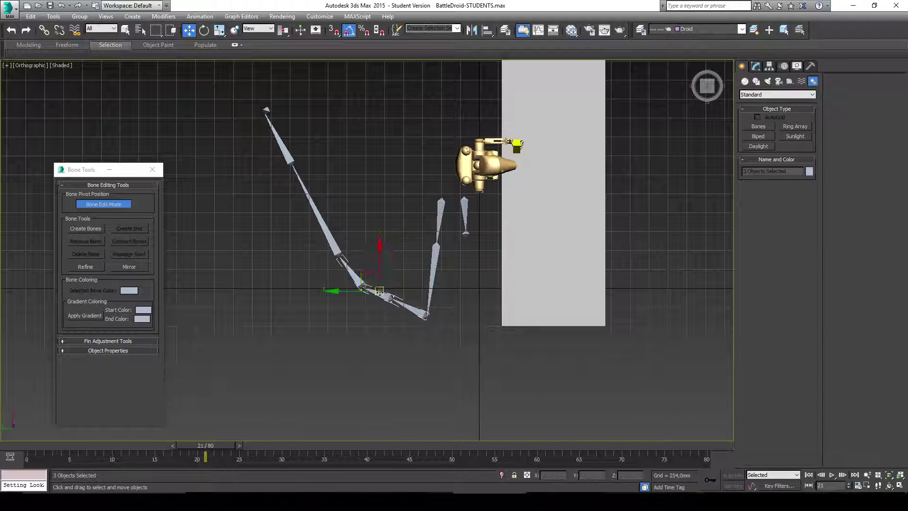
mouse_move(369, 278)
left_mouse_down()
mouse_move(356, 261)
mouse_move(374, 282)
left_mouse_up()
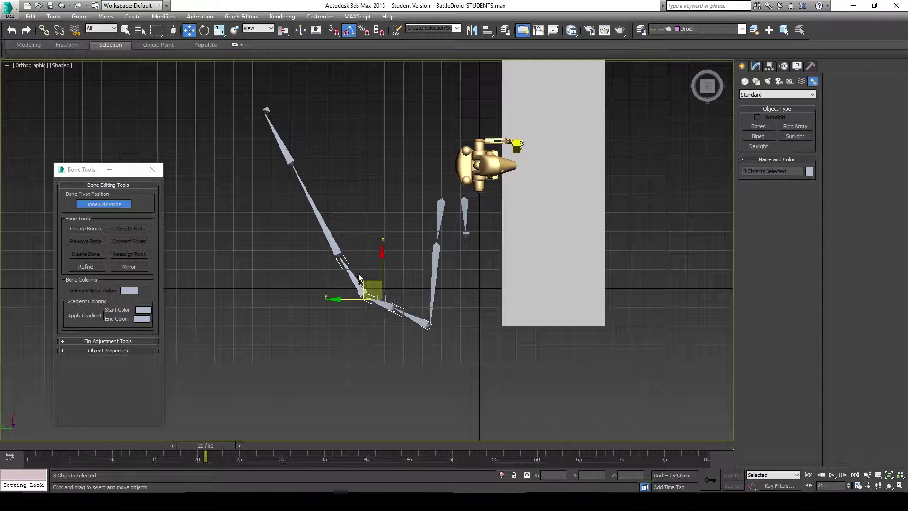
key("ctrl+z")
Step: Move four middle joints of the chain together to form a rounder curve, and pull the end bone outward to lengthen the last bone
left_click_drag(296, 237, 406, 318)
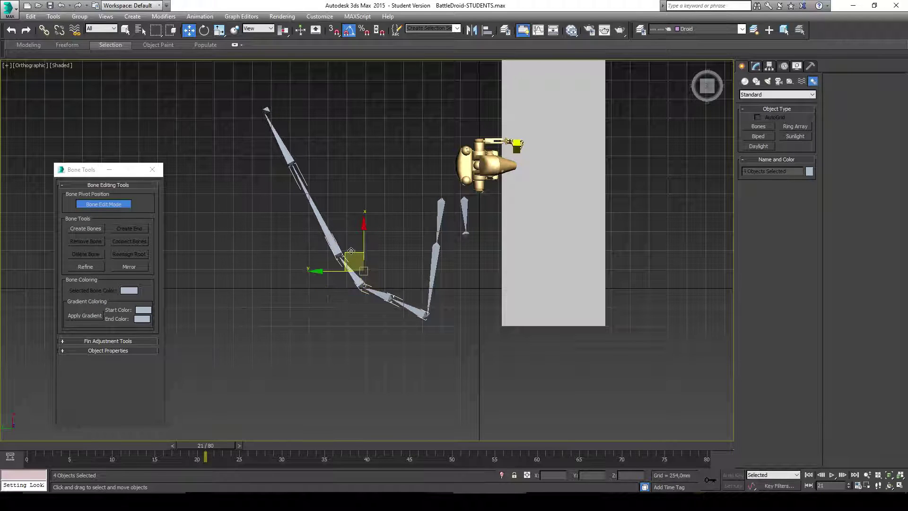
left_click_drag(351, 250, 320, 172)
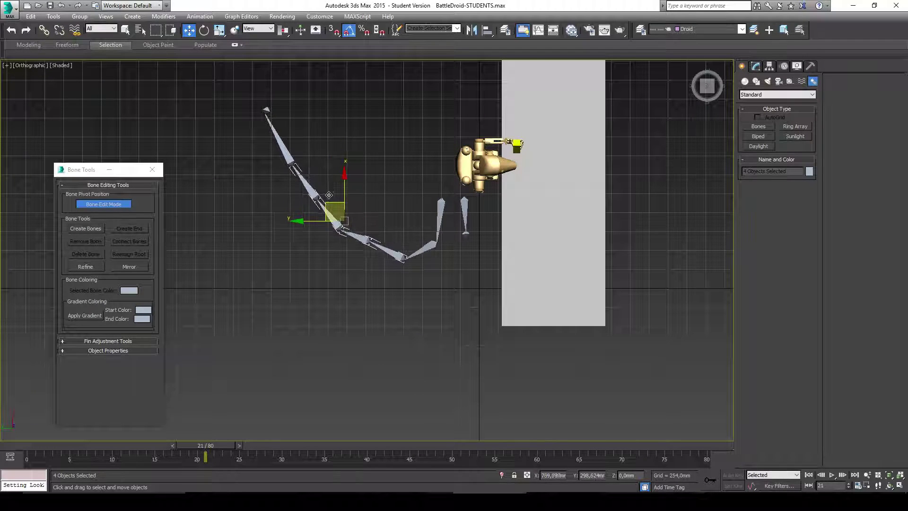
left_click(367, 150)
scroll(379, 165, "up", 2)
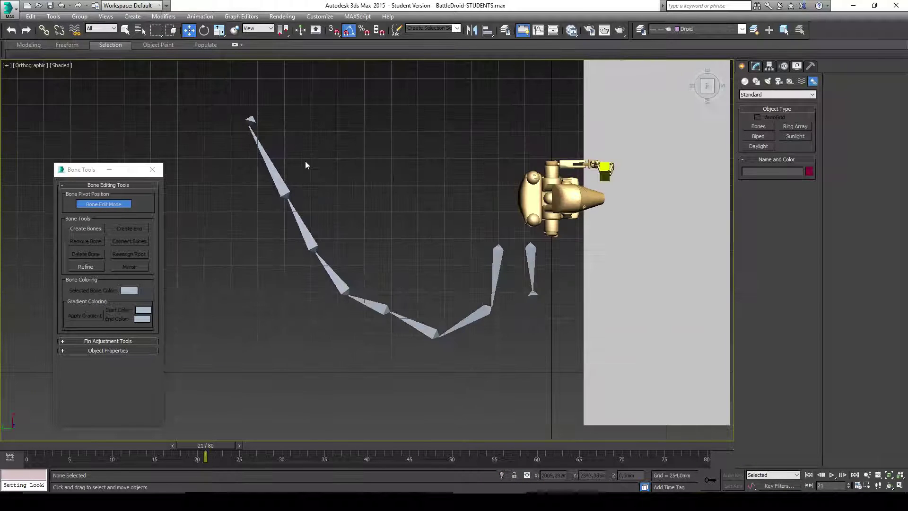
middle_click_drag(305, 165, 396, 285)
left_click_drag(341, 238, 271, 126)
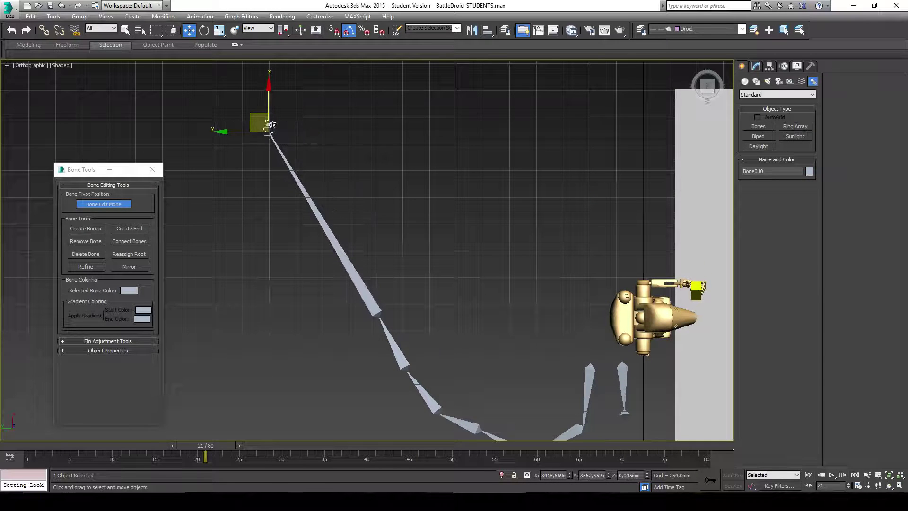
Step: Refine the lengthened last bone at two points to split it into three bones, and turn off Bone Edit Mode
left_click(80, 267)
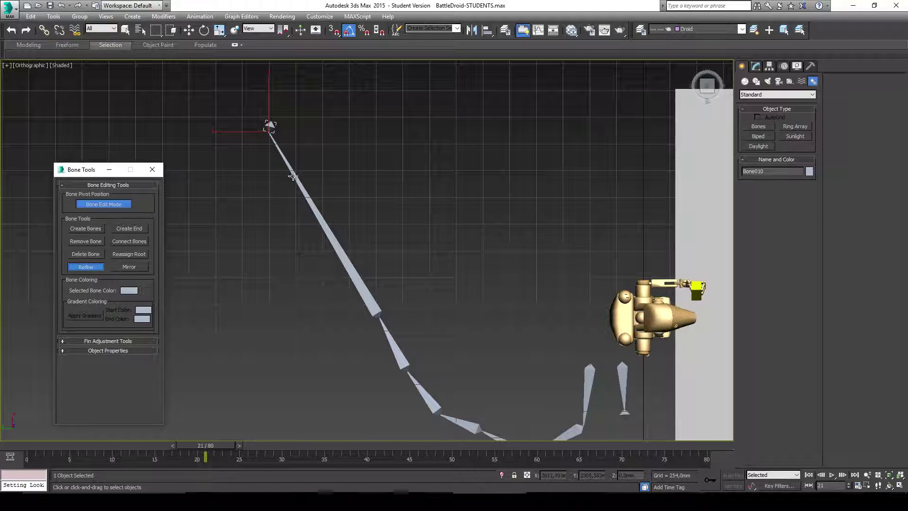
left_click(345, 261)
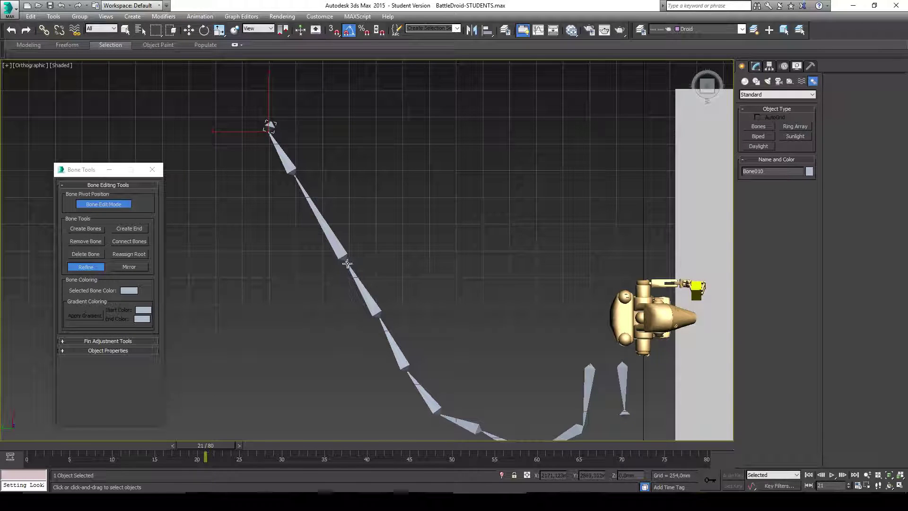
left_click(87, 267)
scroll(365, 218, "down", 4)
scroll(341, 229, "up", 4)
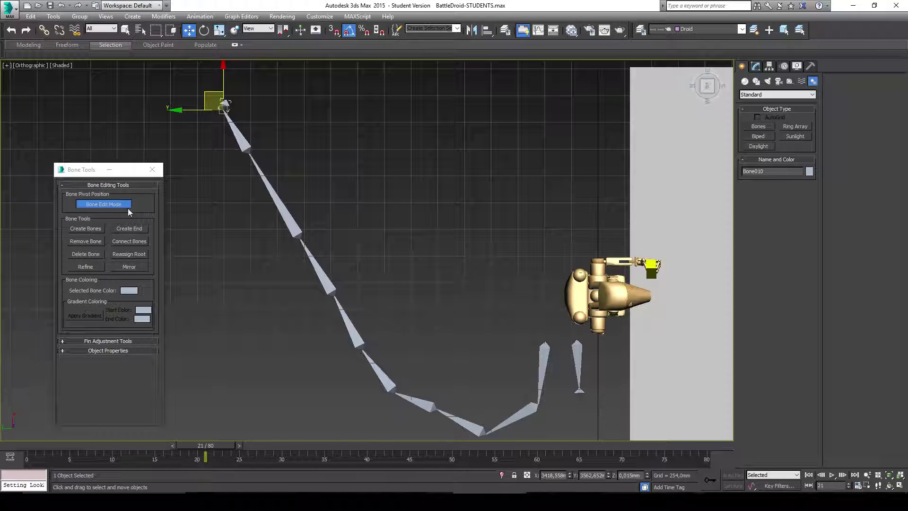
left_click(113, 203)
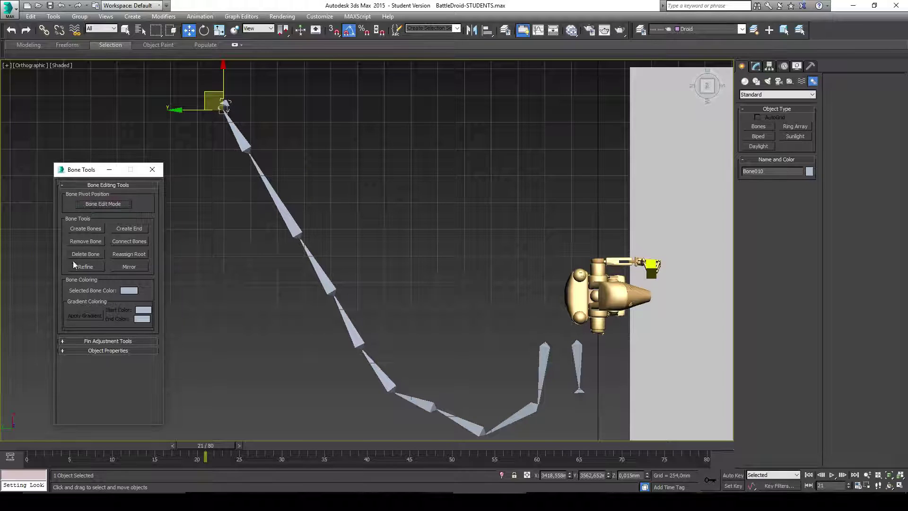
middle_click_drag(341, 235, 322, 201)
scroll(391, 254, "down", 5)
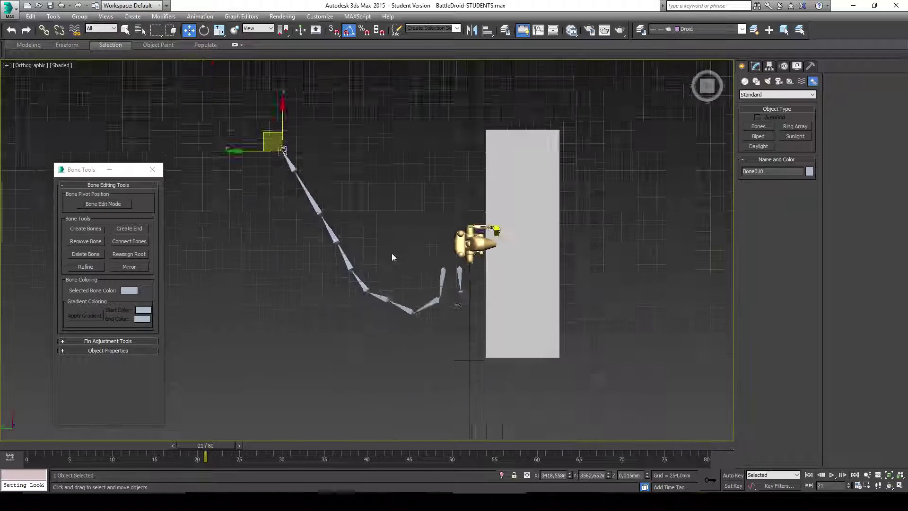
scroll(431, 277, "up", 3)
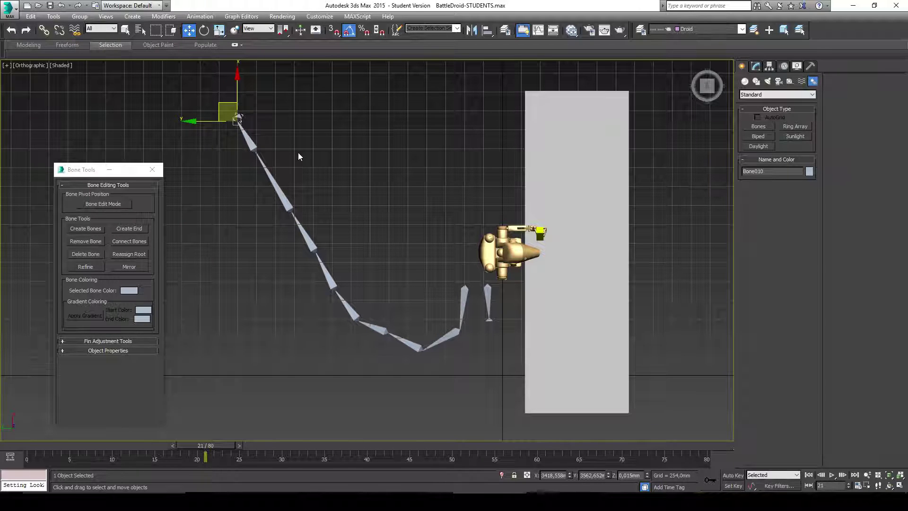
middle_click_drag(294, 140, 314, 157)
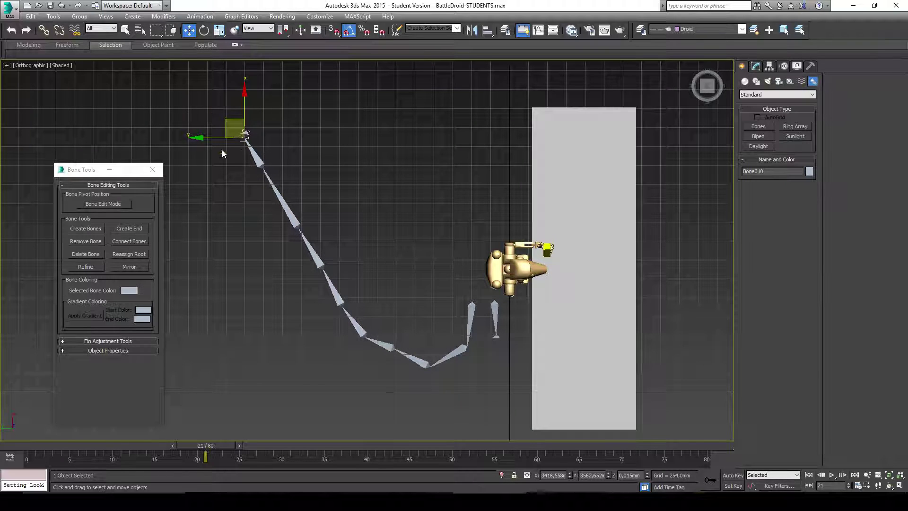
middle_click_drag(365, 239, 350, 201)
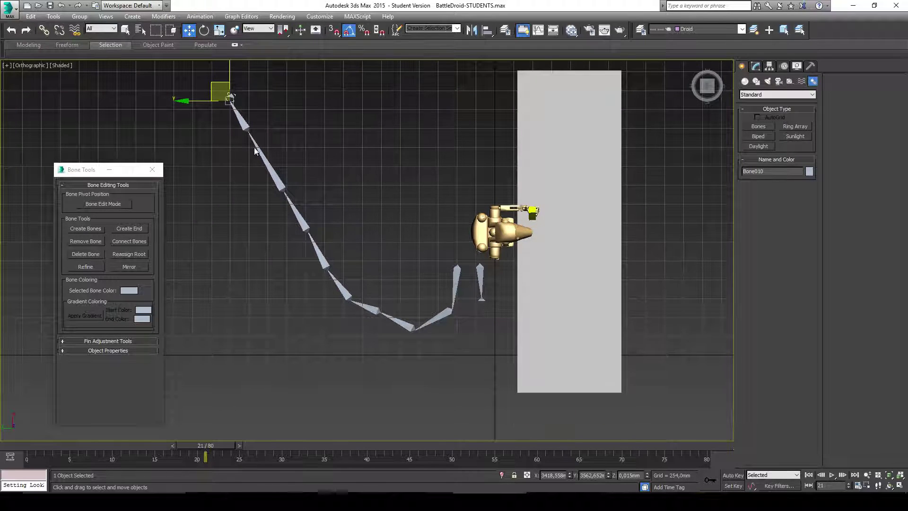
middle_click_drag(254, 152, 284, 185)
mouse_move(349, 178)
middle_mouse_down()
mouse_move(367, 179)
mouse_move(363, 168)
middle_mouse_up()
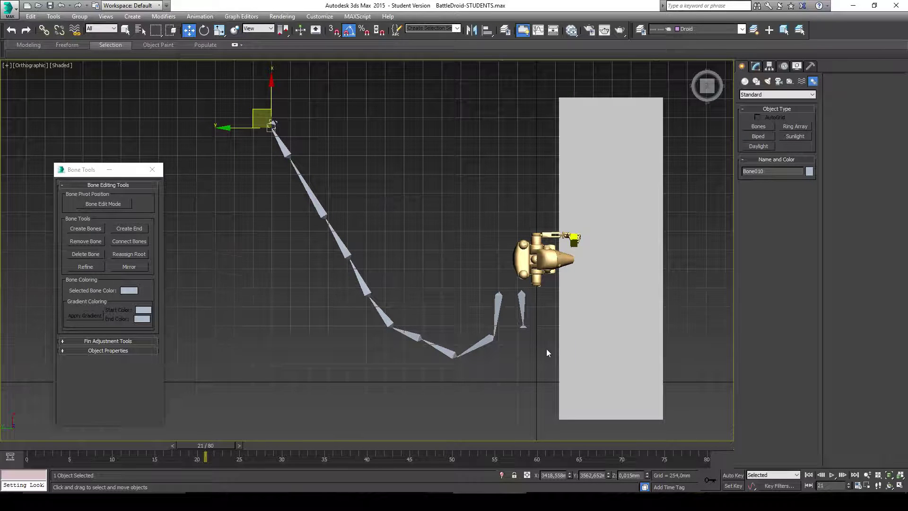
Step: Delete the whole curved bone chain and the single bone beside the droid's feet
middle_click_drag(543, 348, 480, 236, "alt")
left_click(466, 283)
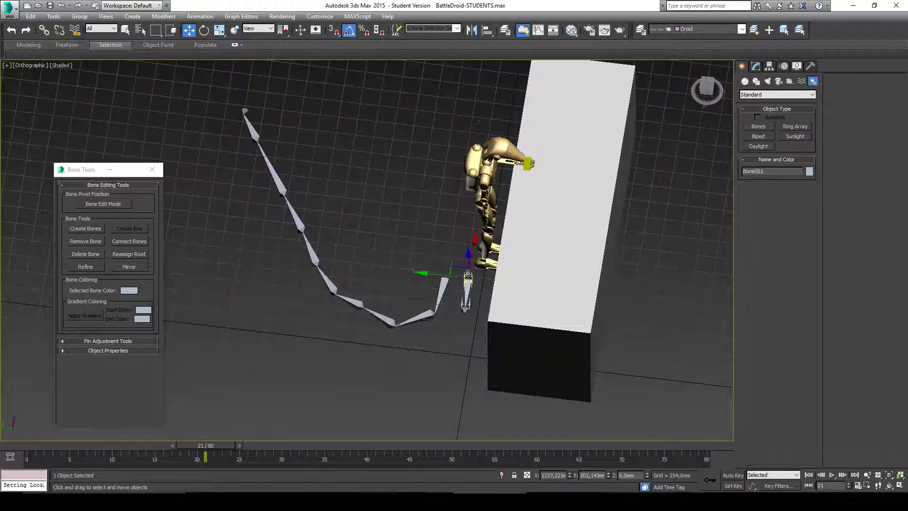
scroll(468, 279, "up", 2)
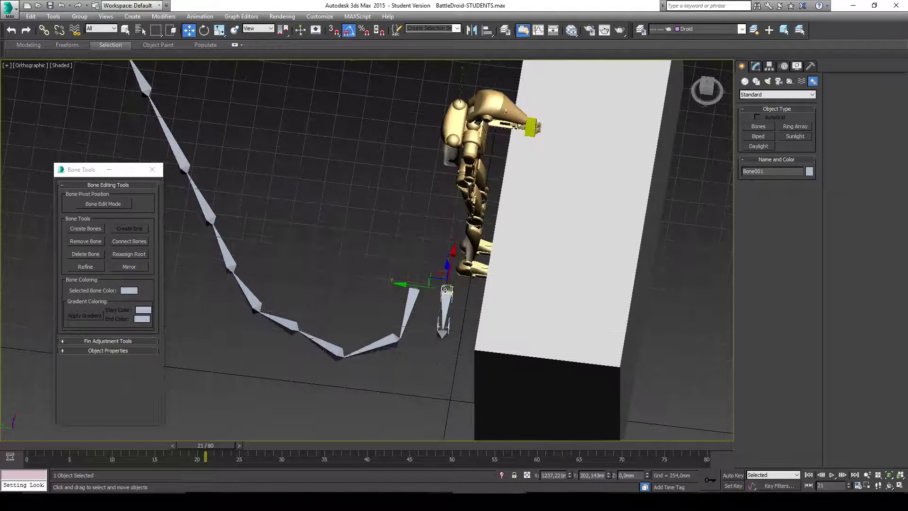
middle_click_drag(435, 289, 472, 260, "alt")
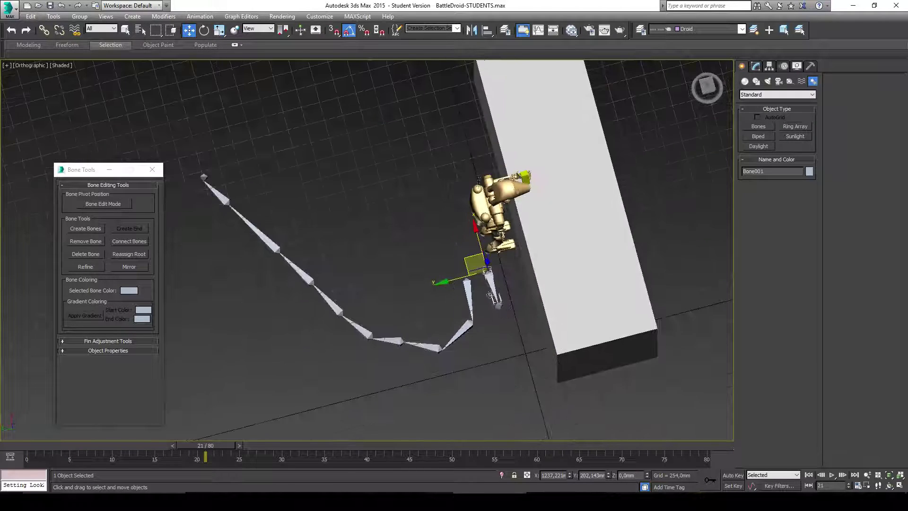
left_click_drag(292, 233, 448, 368)
key("Delete")
left_click_drag(426, 284, 514, 318)
key("Delete")
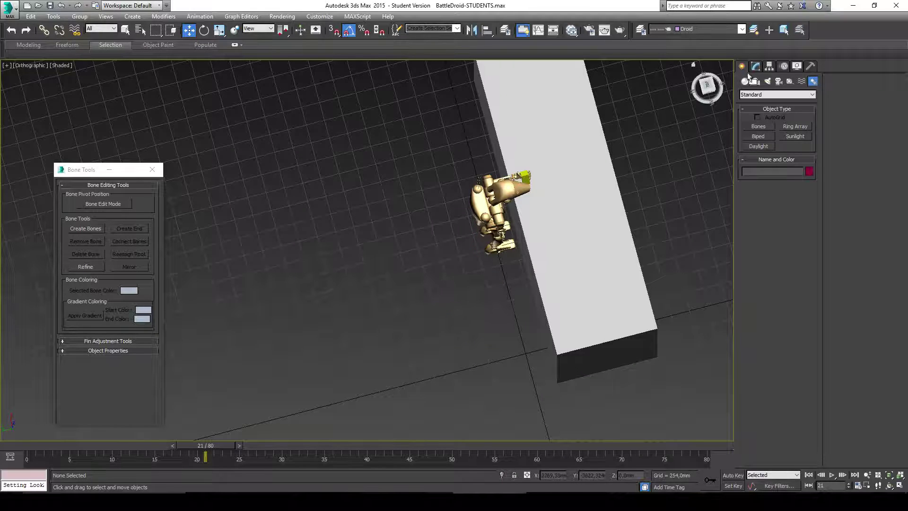
Step: Draw a new chain of three bones with an end bone on the ground beside the droid's feet, and switch to the Move tool
scroll(612, 219, "up", 5)
middle_click_drag(514, 332, 493, 412, "alt")
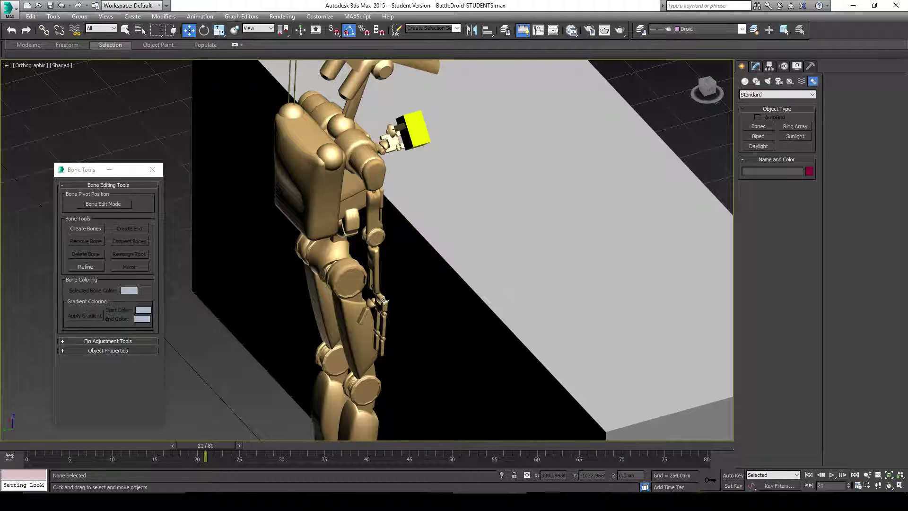
scroll(388, 307, "down", 5)
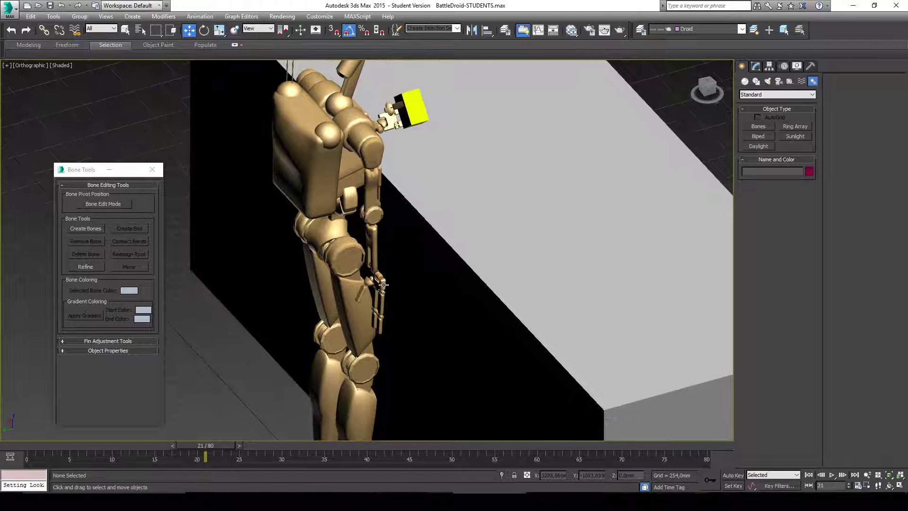
middle_click_drag(326, 249, 365, 247, "alt")
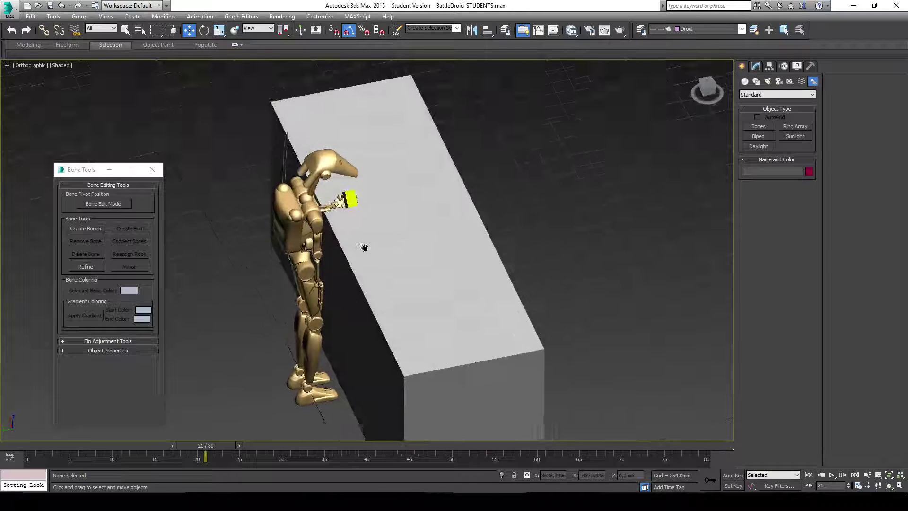
scroll(397, 206, "down", 3)
left_click(762, 128)
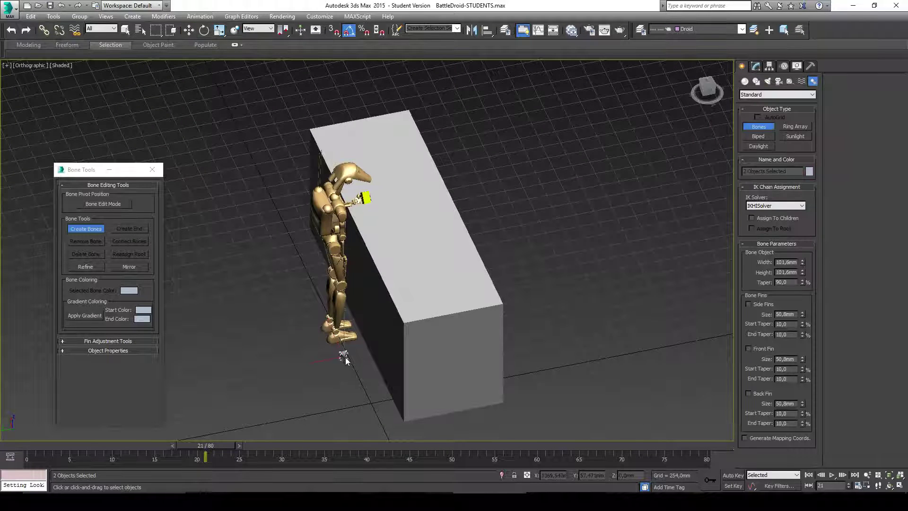
left_click(343, 353)
left_click(369, 401)
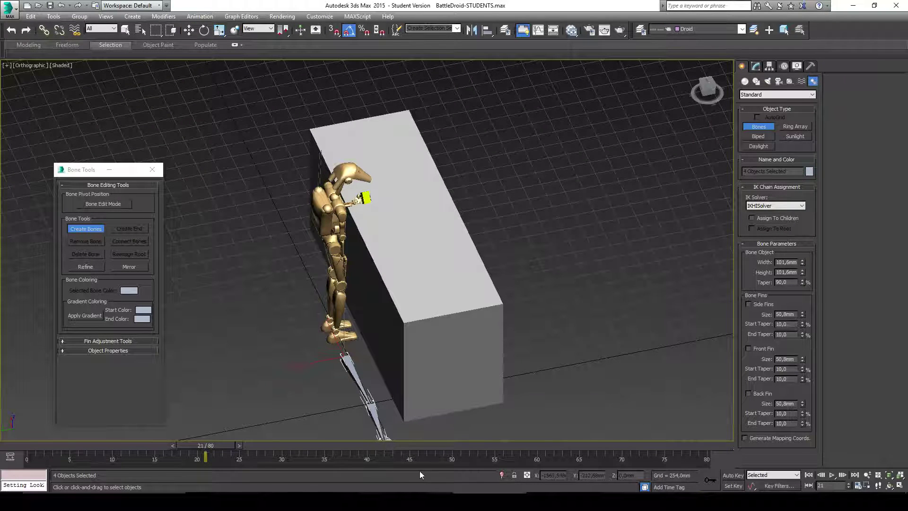
left_click(310, 427)
right_click(268, 427)
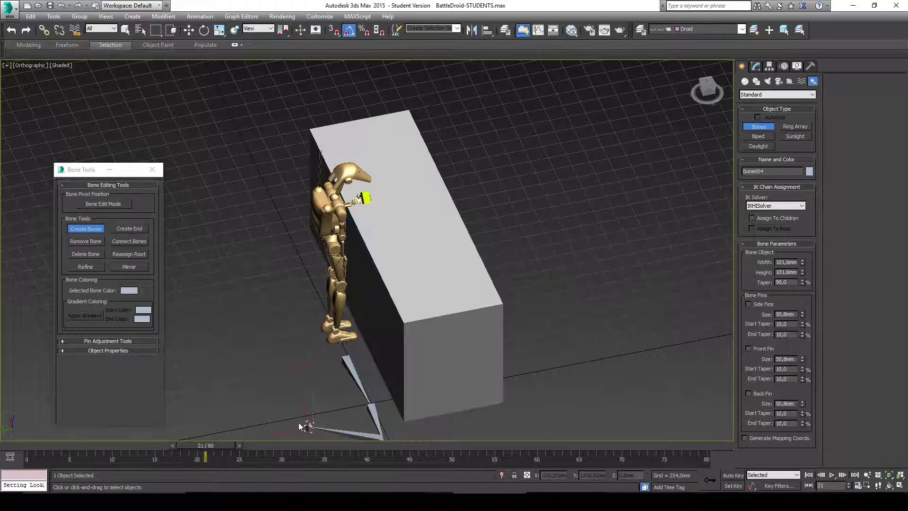
middle_click_drag(360, 400, 336, 285)
scroll(278, 347, "up", 3)
scroll(293, 300, "down", 3)
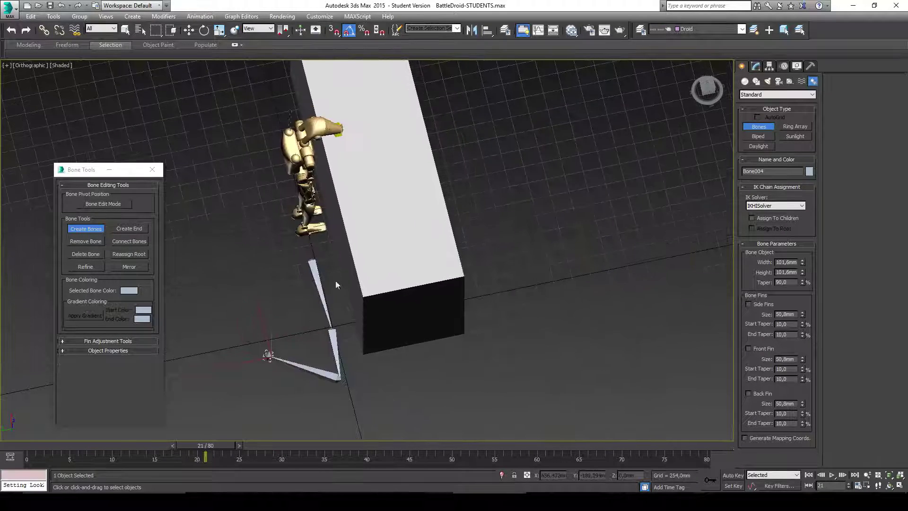
key("w")
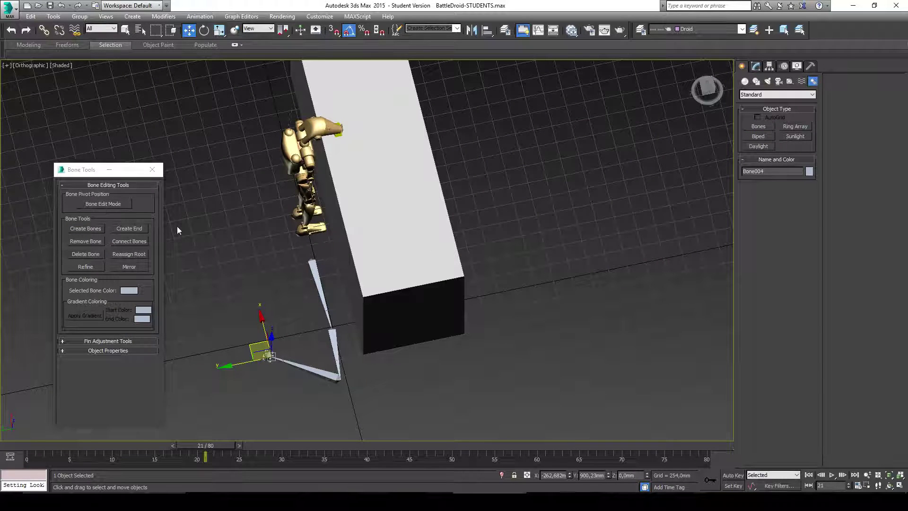
Step: With Bone Edit Mode off, rotate the chain's root bone so the whole chain stands upright beside the droid
left_click(105, 203)
left_click(313, 268)
middle_click_drag(313, 268, 385, 226, "alt")
left_click(125, 207)
key("e")
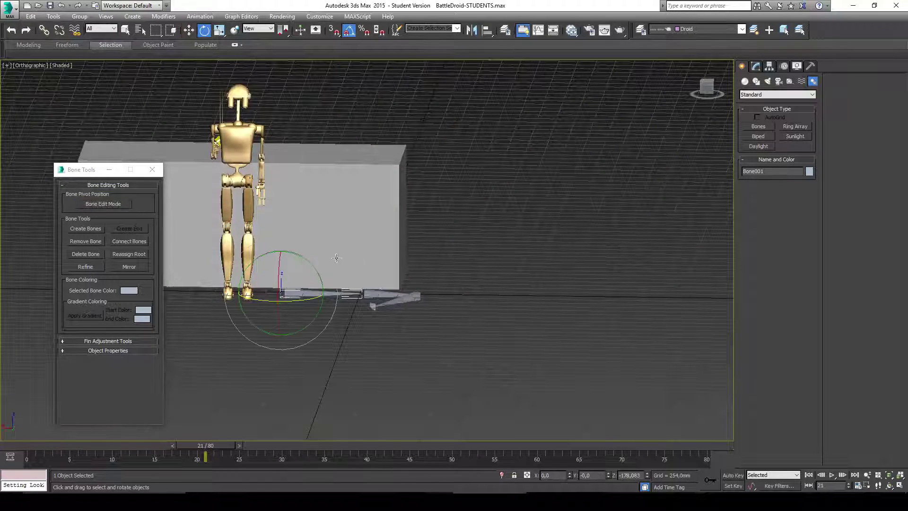
left_click_drag(288, 253, 282, 108)
right_click(277, 247)
Step: Move the upright bone chain by its root up to the droid's shoulder height and sideways onto the straight arm
key("w")
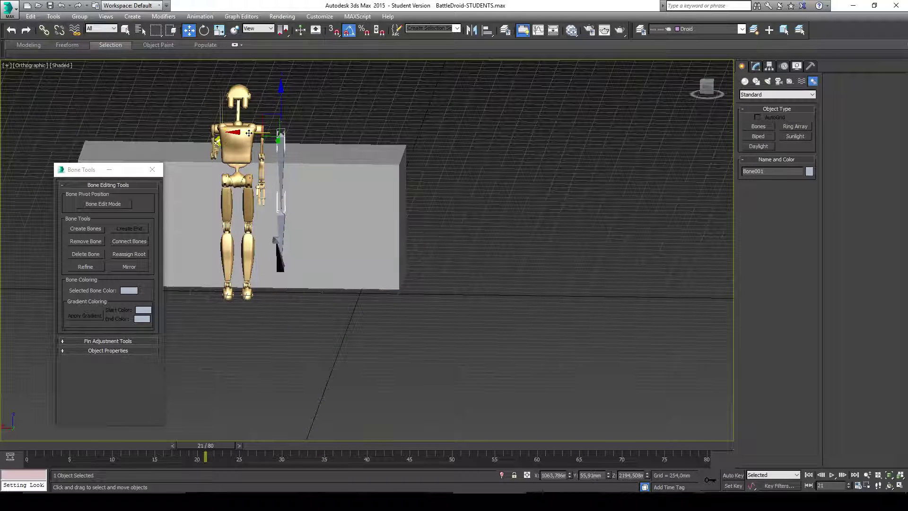
left_click_drag(248, 133, 230, 133)
middle_click_drag(230, 133, 266, 149, "alt")
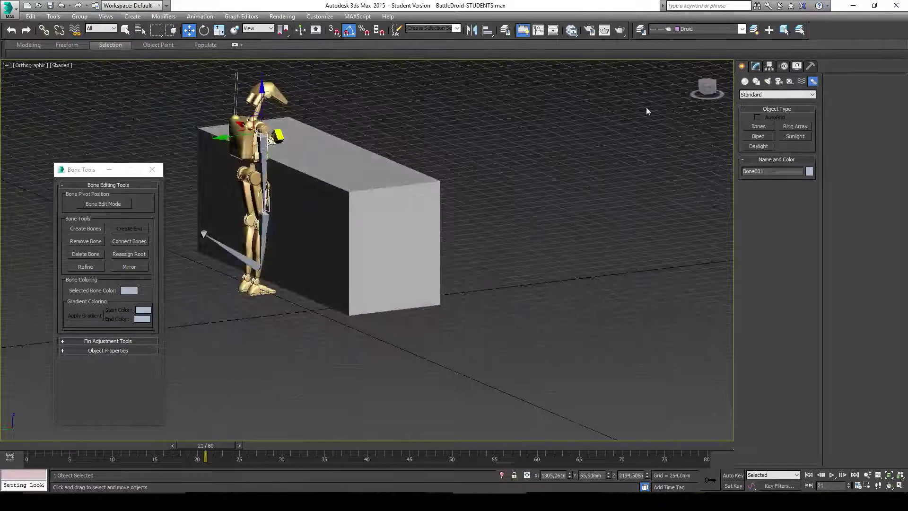
Step: In the Left view, turn on Bone Edit Mode and move the root bone's joint onto the droid's shoulder
left_click(713, 94)
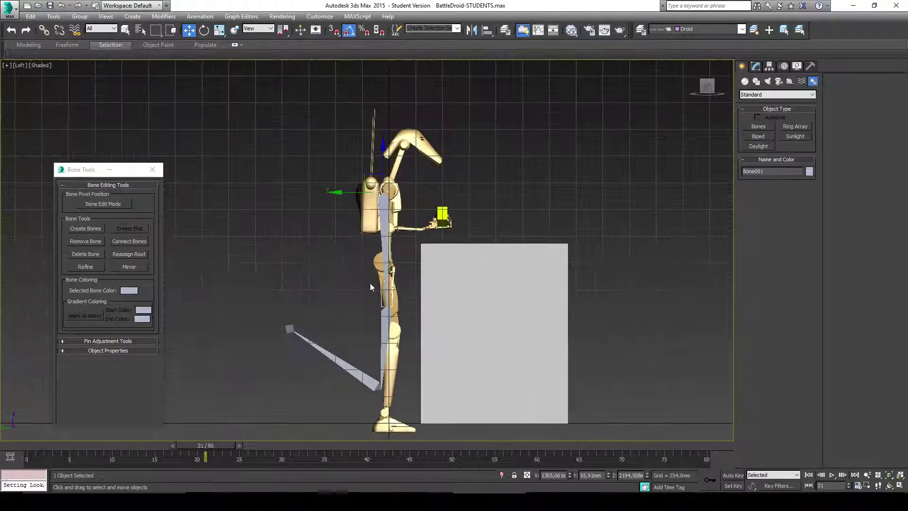
left_click(81, 204)
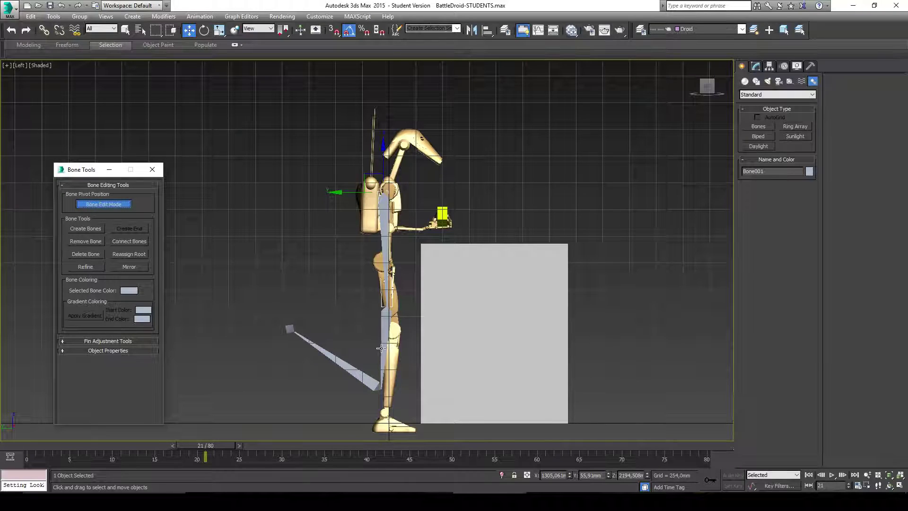
left_click(385, 260)
scroll(386, 262, "up", 3)
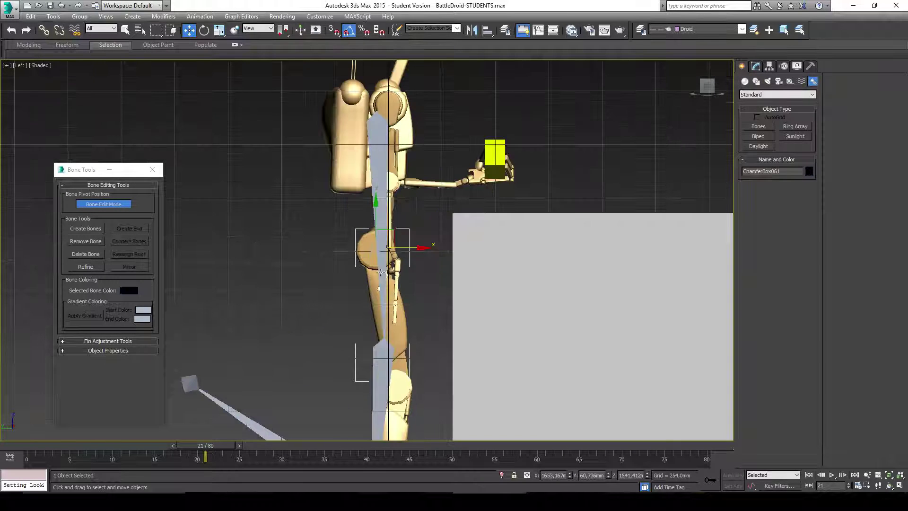
left_click(381, 246)
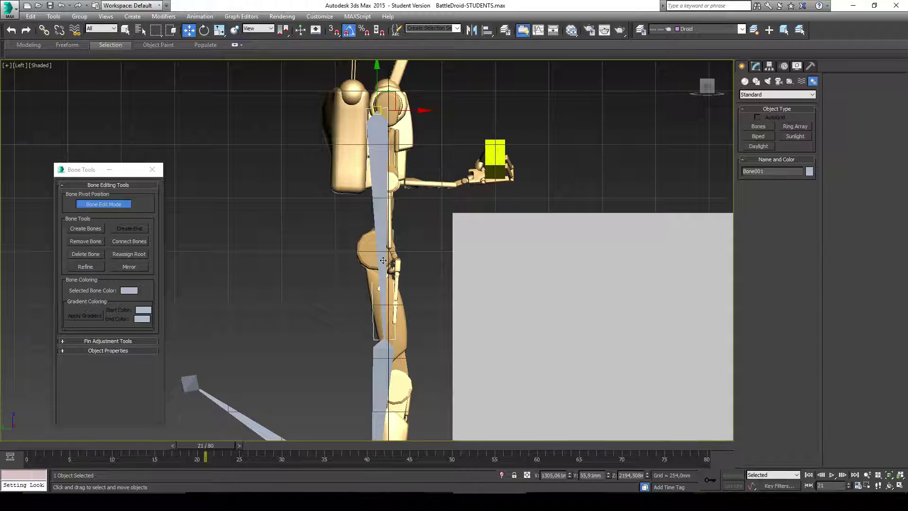
mouse_move(384, 244)
left_mouse_down()
mouse_move(385, 276)
mouse_move(395, 252)
left_mouse_up()
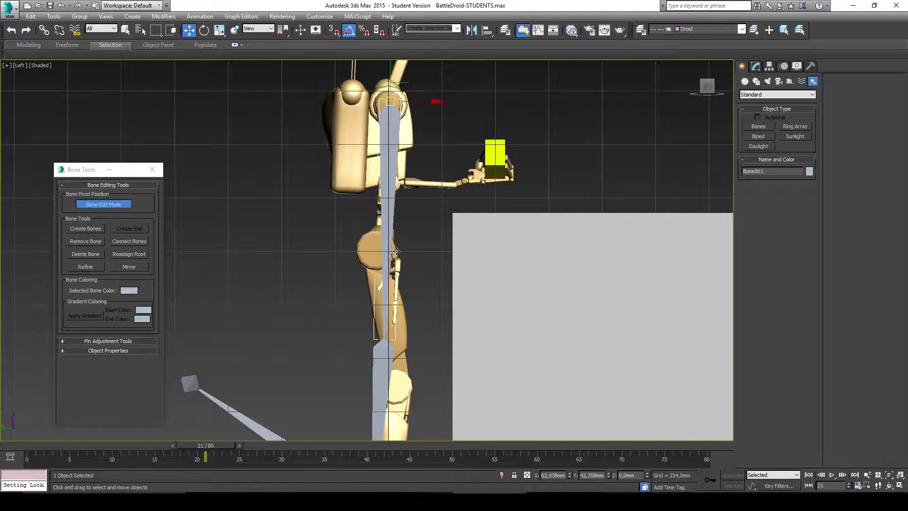
Step: Move the chain's remaining joints onto the arm, placing them at the droid's elbow, wrist and hand
left_click_drag(384, 359, 387, 205)
middle_click_drag(395, 358, 394, 288)
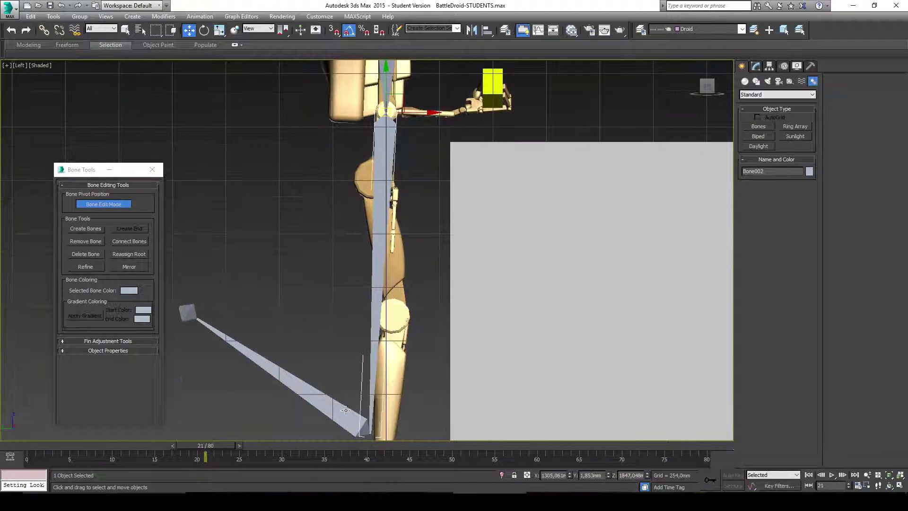
left_click_drag(346, 408, 371, 180)
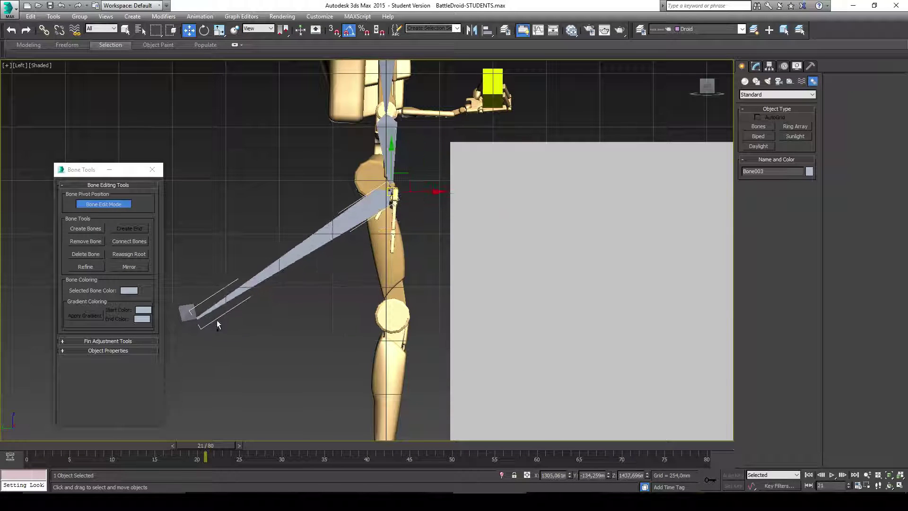
left_click(174, 319)
left_click(187, 312)
left_click_drag(187, 312, 390, 210)
scroll(369, 293, "up", 4)
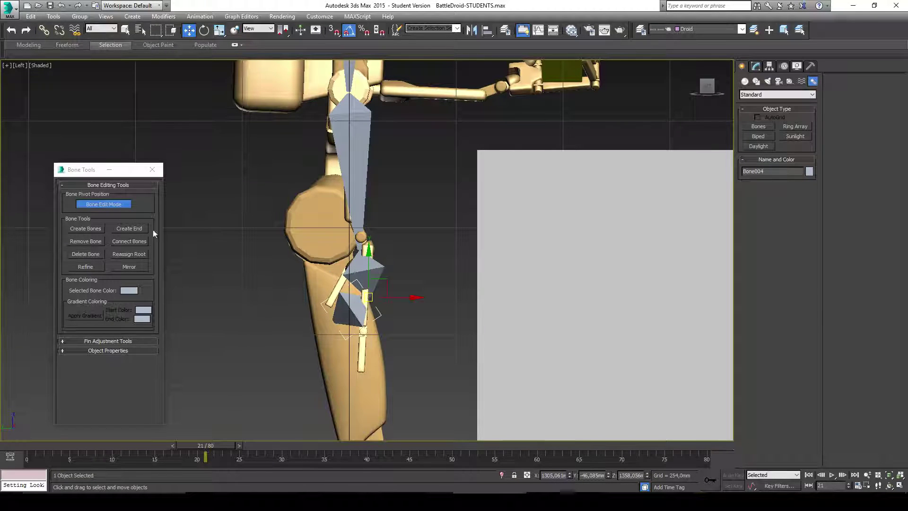
Step: Turn off Bone Edit Mode and delete the end bone at the droid's hand
left_click(114, 206)
key("e")
left_click_drag(390, 334, 416, 323)
key("Delete")
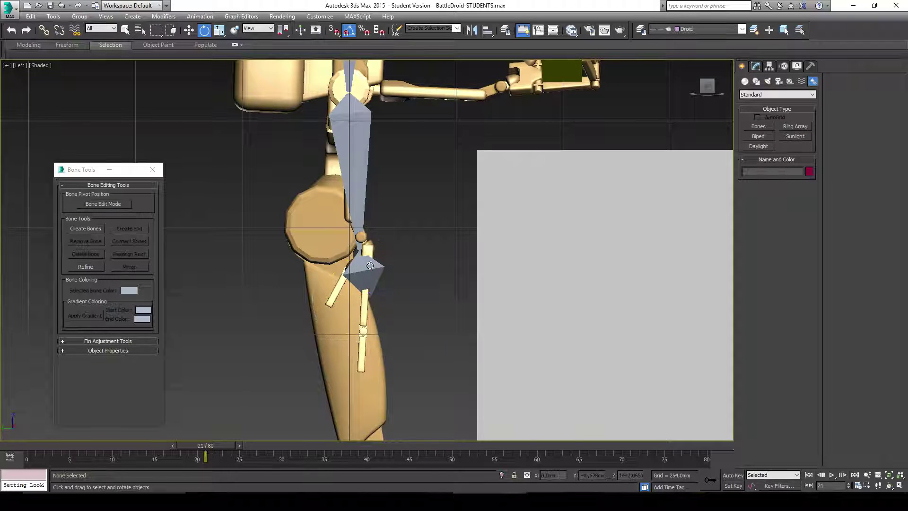
Step: Select the three remaining arm bones together and delete them
left_click(368, 271)
key("w")
middle_click_drag(396, 227, 399, 315)
scroll(400, 315, "down", 2)
mouse_move(387, 314)
left_mouse_down()
mouse_move(433, 301)
mouse_move(390, 313)
left_mouse_up()
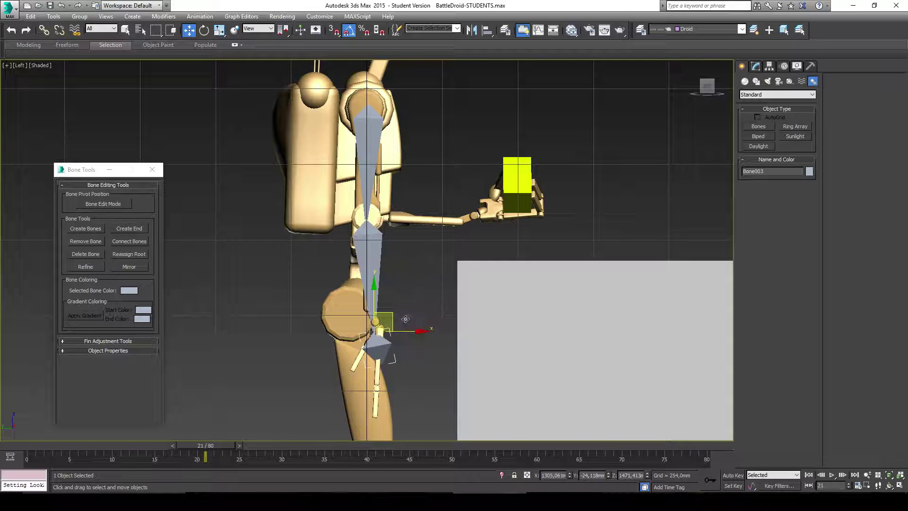
middle_click_drag(405, 318, 463, 314)
left_click(381, 272, "ctrl")
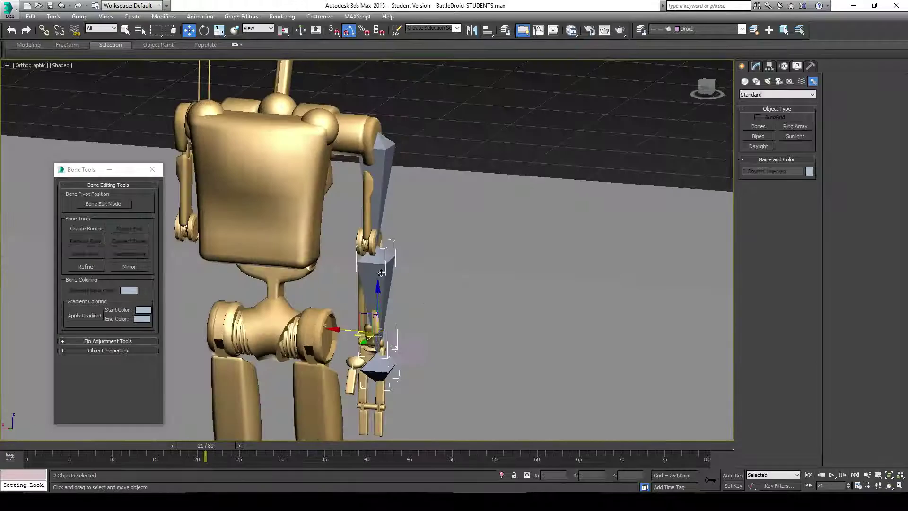
left_click(385, 170, "ctrl")
key("Delete")
scroll(471, 255, "down", 4)
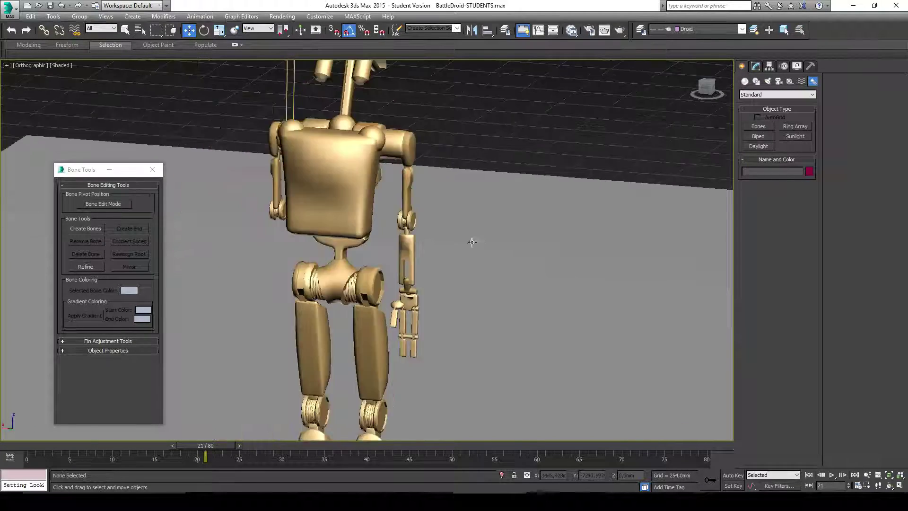
Step: Examine the droid from several angles and frame its shoulder and straight arm in the Left view, dismissing the system notification
middle_click_drag(574, 247, 478, 310, "alt")
middle_click_drag(227, 261, 244, 251, "alt")
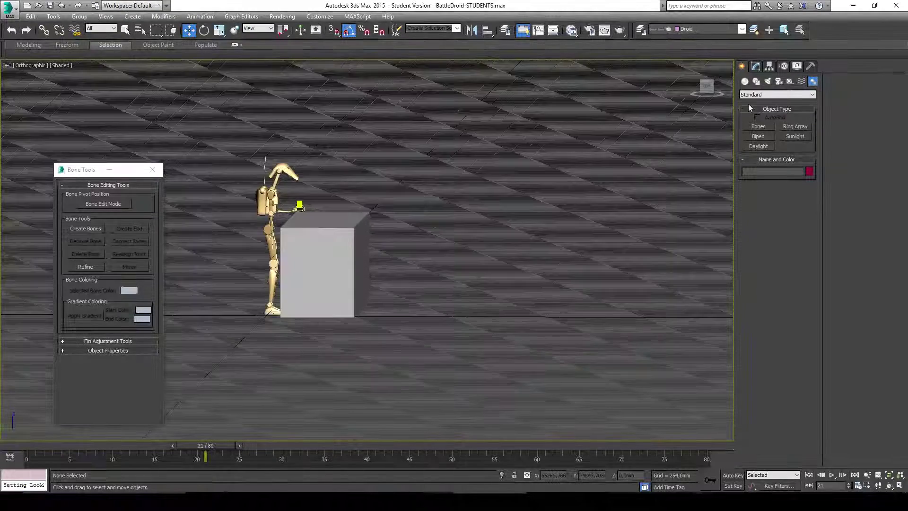
left_click(707, 88)
middle_click_drag(339, 204, 352, 202)
scroll(351, 202, "down", 2)
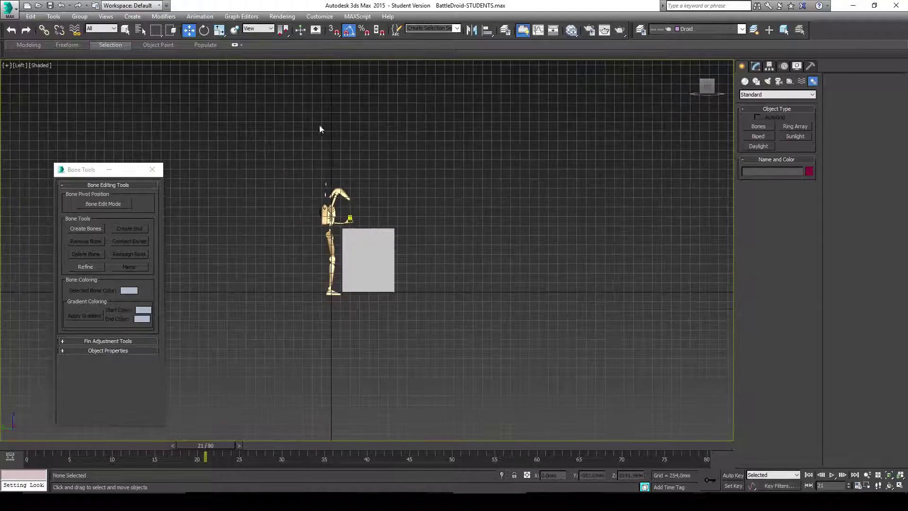
middle_click_drag(325, 162, 324, 163, "alt")
scroll(327, 246, "up", 2)
scroll(328, 255, "up", 5)
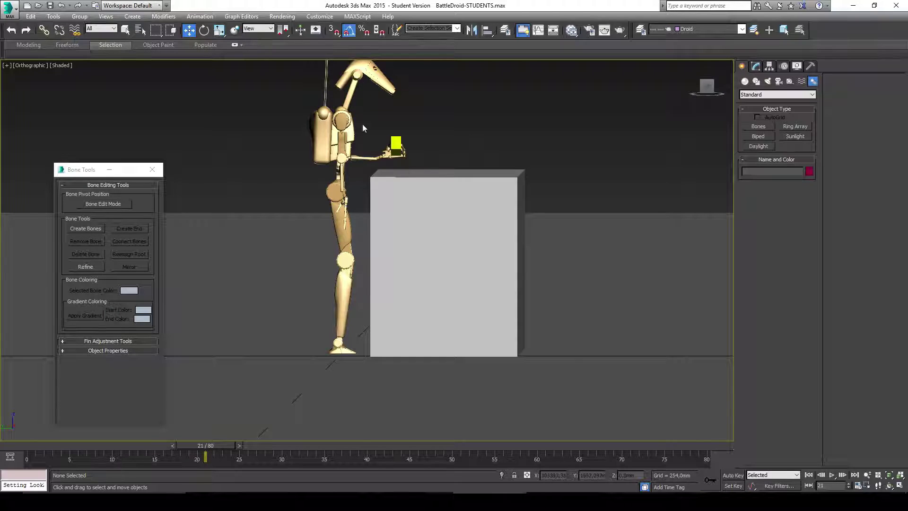
middle_click_drag(354, 170, 371, 229)
left_click(705, 89)
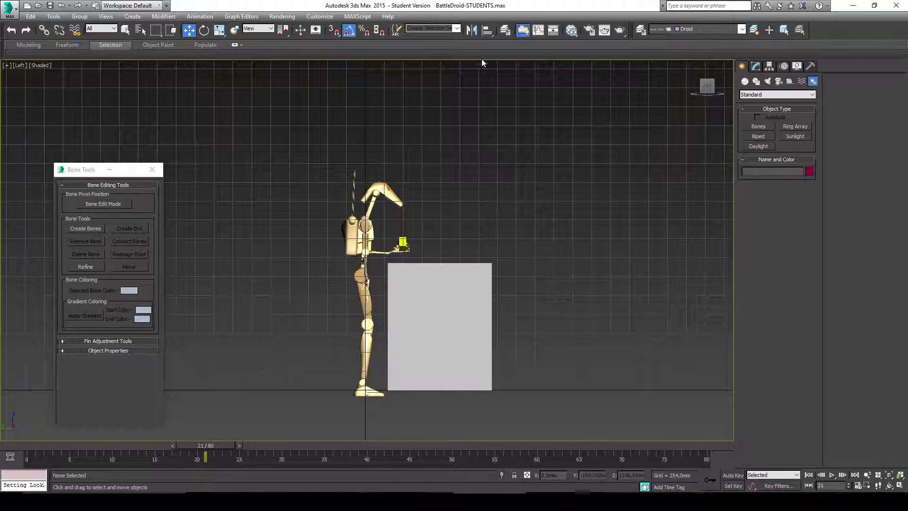
scroll(348, 260, "up", 3)
middle_click_drag(349, 260, 393, 197)
middle_click_drag(483, 102, 482, 187)
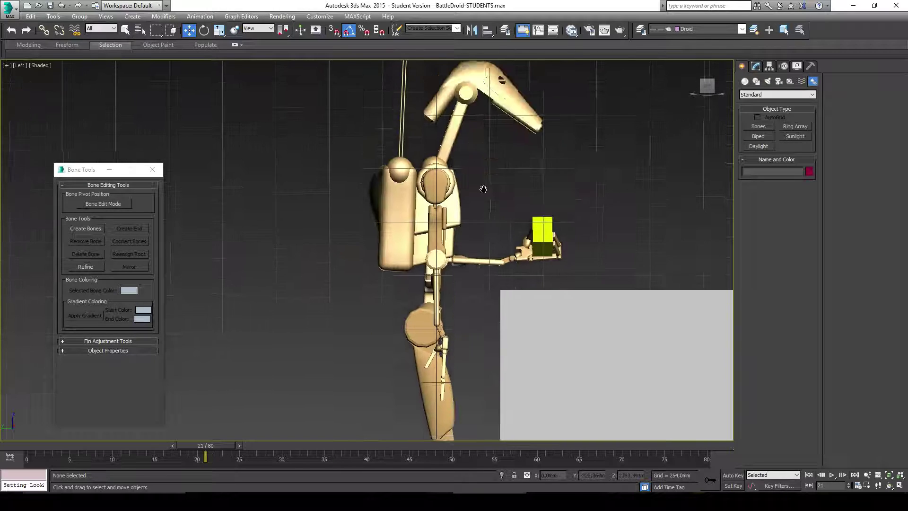
scroll(483, 186, "up", 2)
scroll(492, 128, "down", 2)
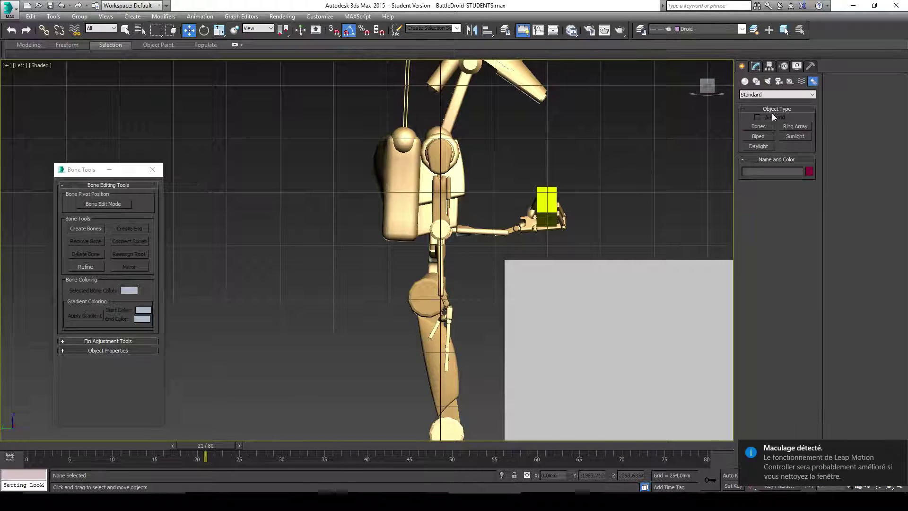
left_click(898, 448)
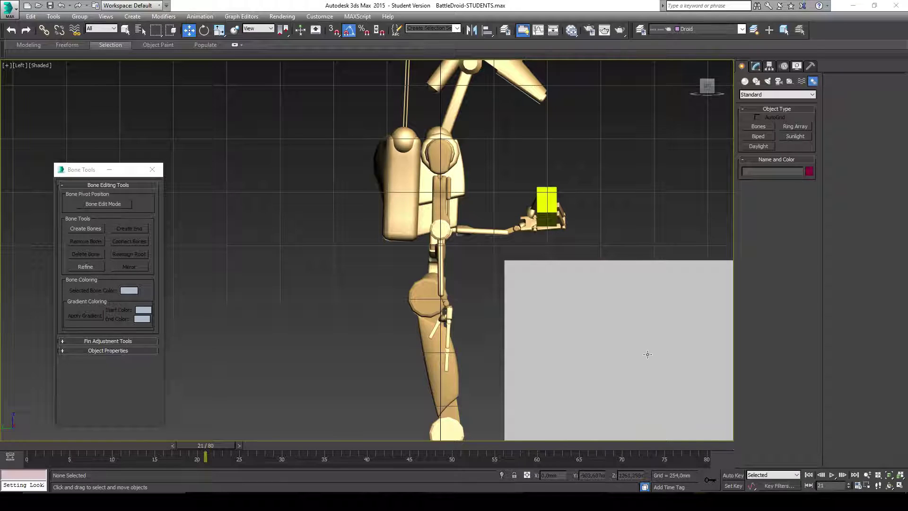
middle_click_drag(368, 199, 266, 202)
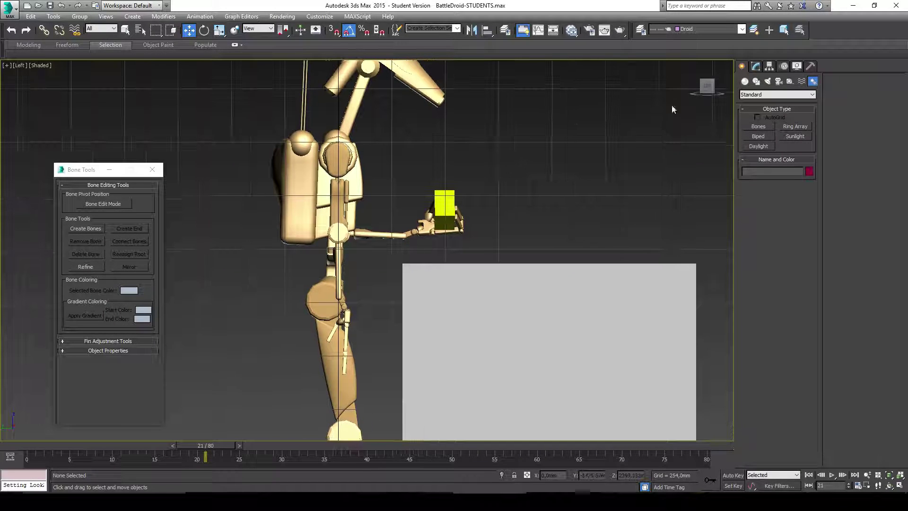
Step: Draw a new bone chain in the Left view from the shoulder through the elbow to the wrist, finishing with an end bone
left_click(758, 126)
middle_click_drag(335, 161, 357, 128)
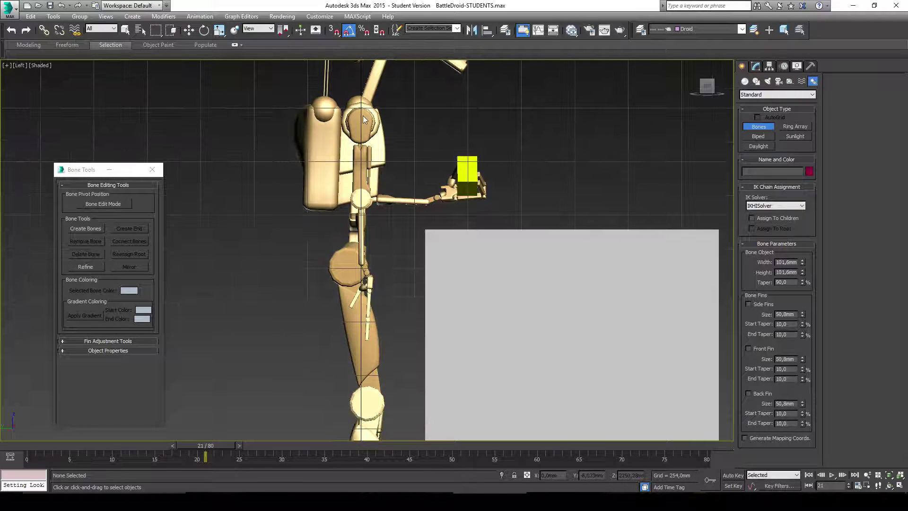
left_click(359, 118)
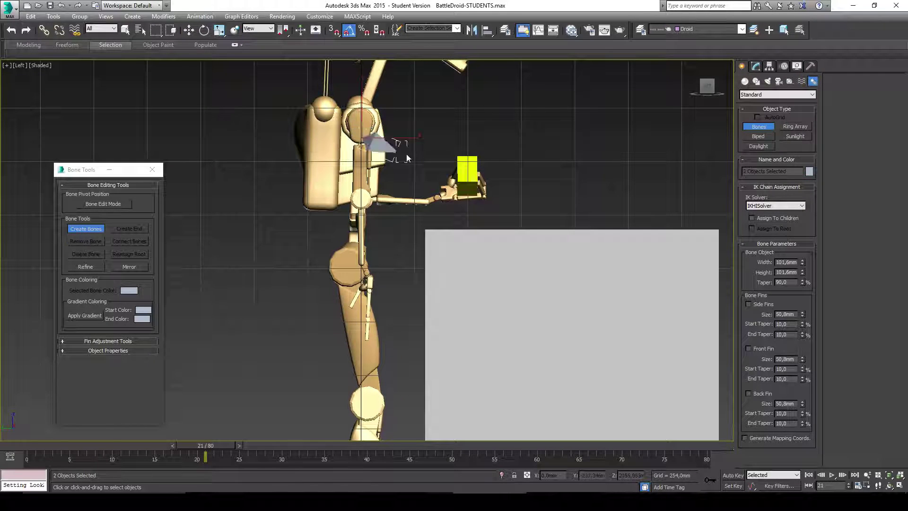
left_click(362, 204)
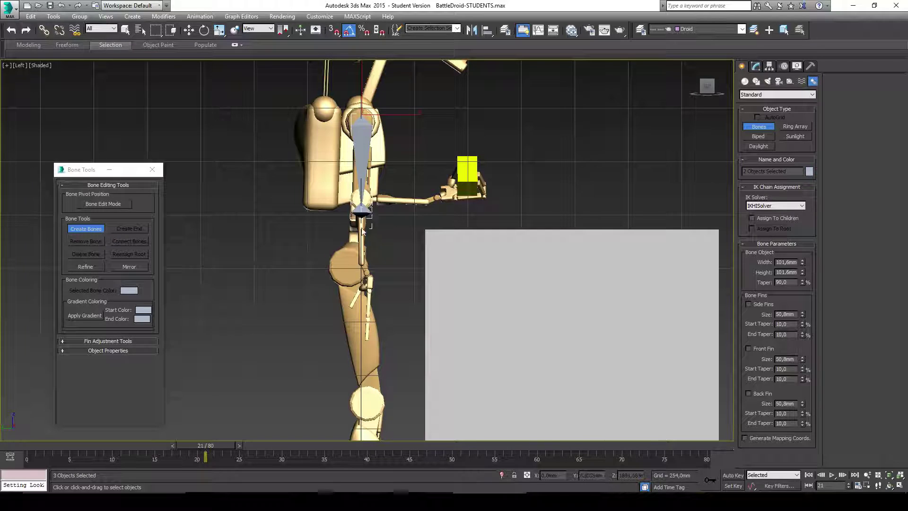
right_click(371, 293)
scroll(384, 263, "up", 3)
scroll(385, 263, "down", 4)
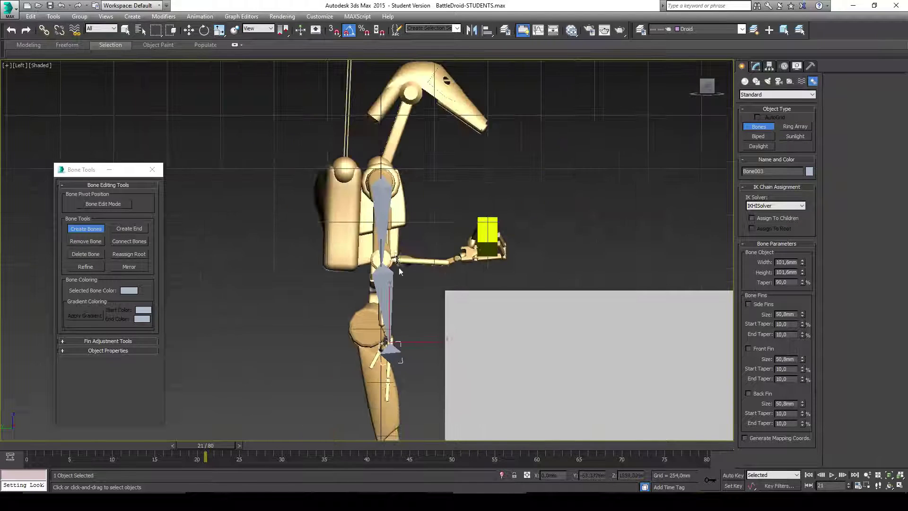
scroll(386, 275, "up", 3)
left_click(386, 272)
right_click(454, 257)
Step: Select the new chain's root bone and move the chain from beyond the box over to the droid's arm
middle_click_drag(454, 258, 539, 209, "alt")
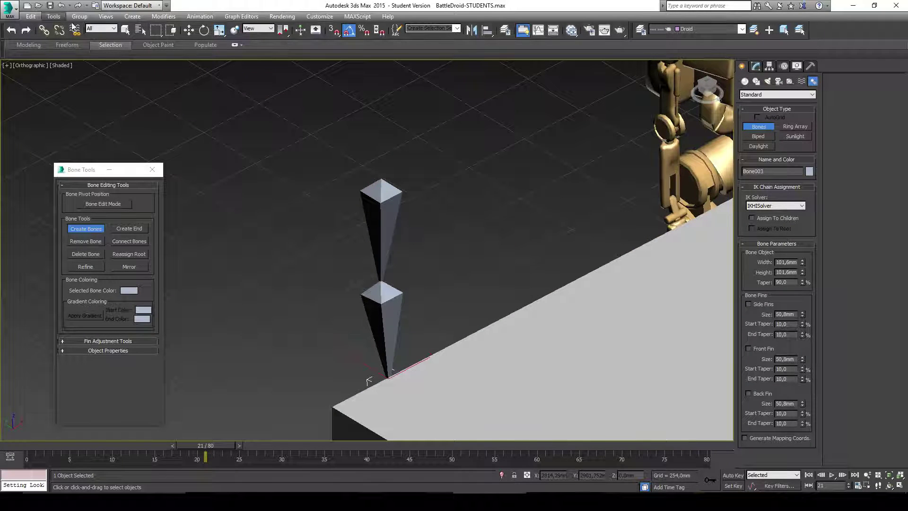
left_click(126, 30)
left_click(381, 208)
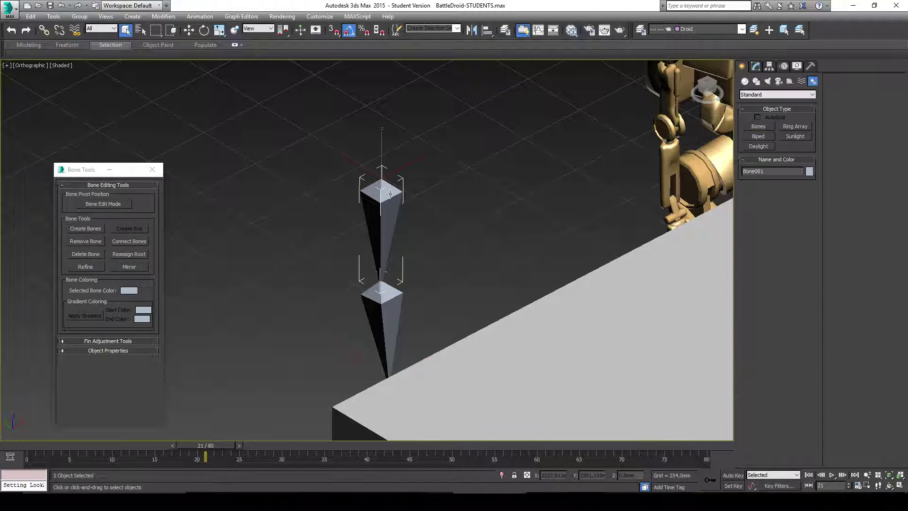
scroll(397, 201, "down", 4)
key("w")
left_click_drag(402, 211, 554, 125)
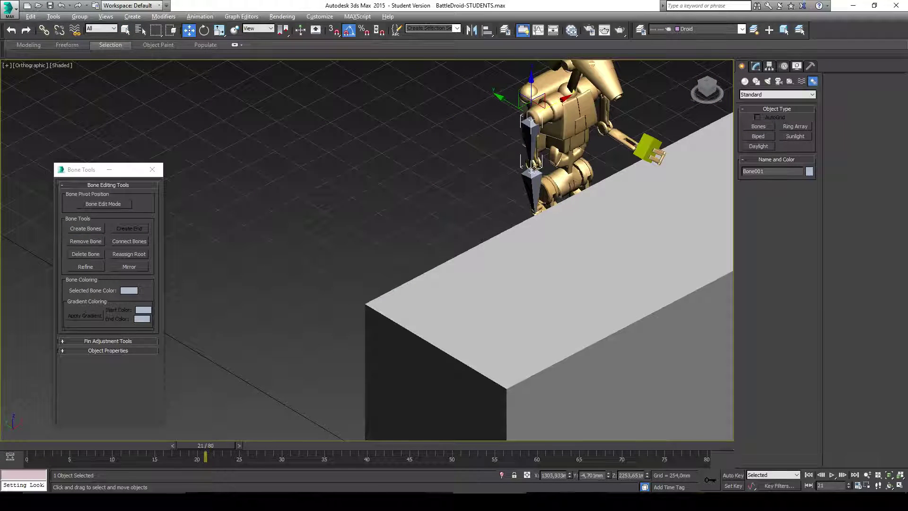
middle_click_drag(534, 167, 566, 241, "alt")
Step: Shift the root bone slightly sideways to centre the chain inside the droid's straight arm
scroll(565, 240, "up", 2)
middle_click_drag(474, 215, 587, 194, "alt")
scroll(528, 169, "up", 3)
left_click_drag(465, 149, 456, 155)
middle_click_drag(458, 158, 516, 213, "alt")
middle_click_drag(516, 307, 486, 178, "alt")
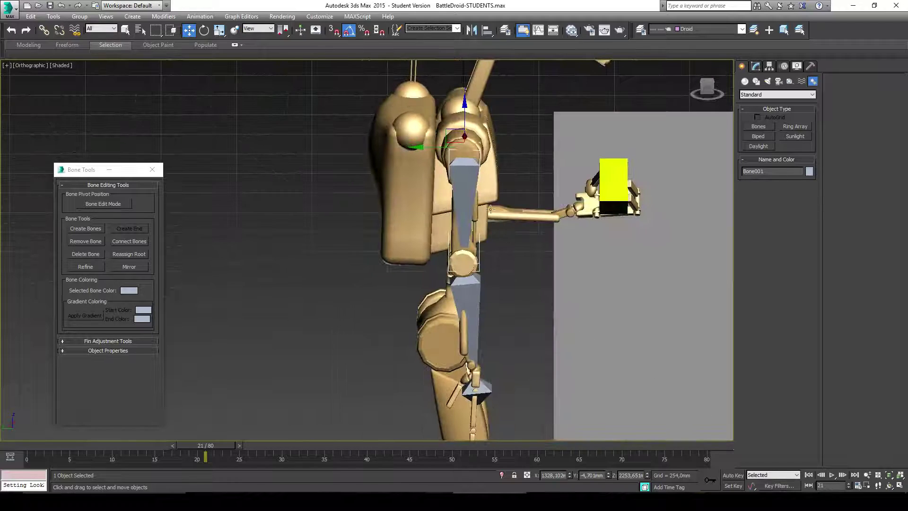
Step: Switch the Left view to wireframe and examine the root bone's pivot against the centre of the droid's shoulder joint
middle_click_drag(501, 148, 543, 257, "alt")
scroll(477, 239, "up", 5)
middle_click_drag(476, 239, 486, 208, "alt")
left_click(706, 87)
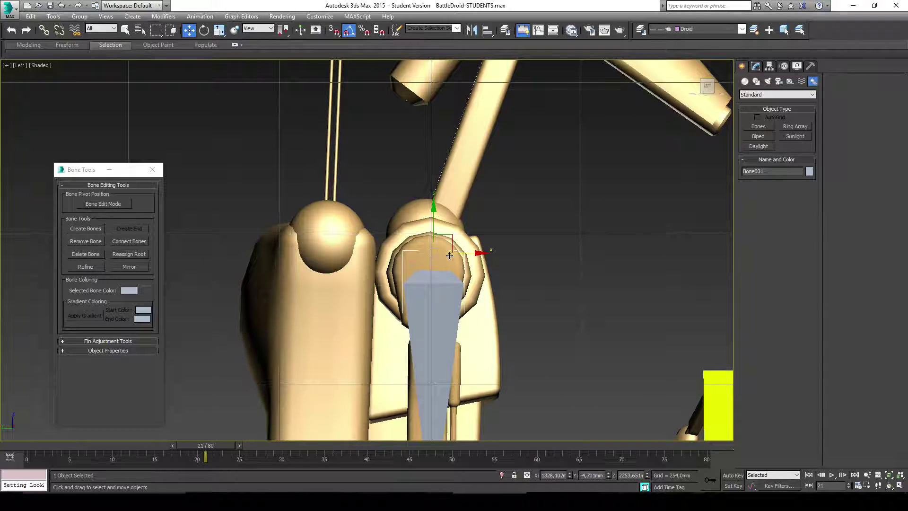
key("F3")
middle_click_drag(449, 268, 453, 248)
scroll(423, 255, "up", 3)
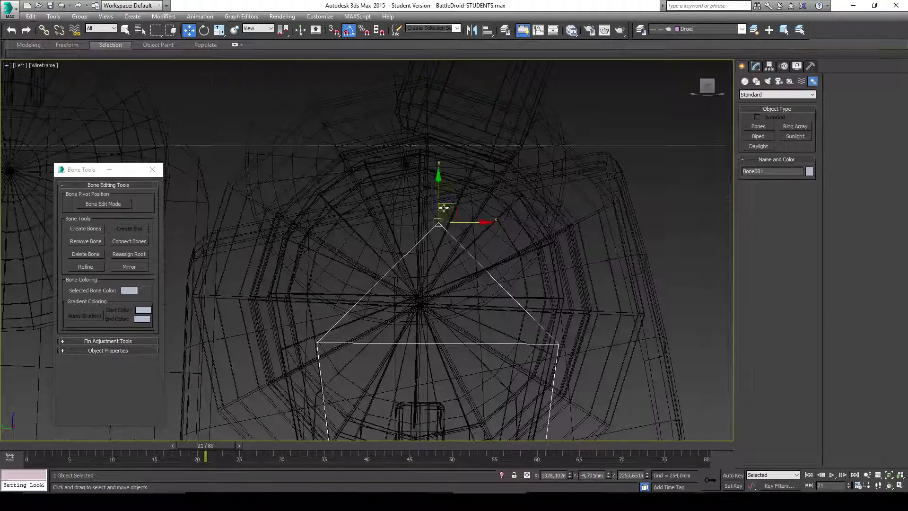
middle_click_drag(430, 301, 434, 232)
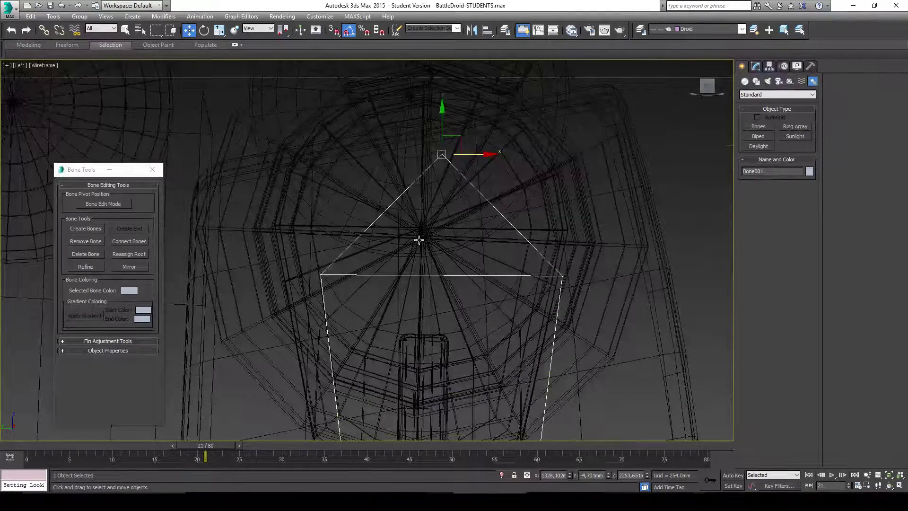
scroll(424, 239, "down", 3)
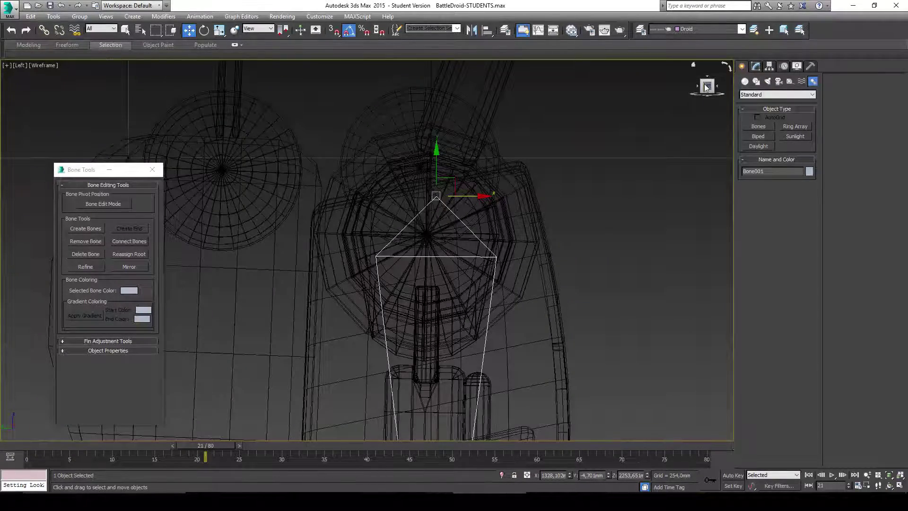
Step: Move the root bone's pivot onto the centre of the droid's shoulder joint in Bone Edit Mode, checking against the wireframe
middle_click_drag(513, 207, 494, 132)
scroll(494, 132, "down", 2)
key("F3")
scroll(447, 182, "down", 3)
middle_click_drag(448, 185, 445, 94)
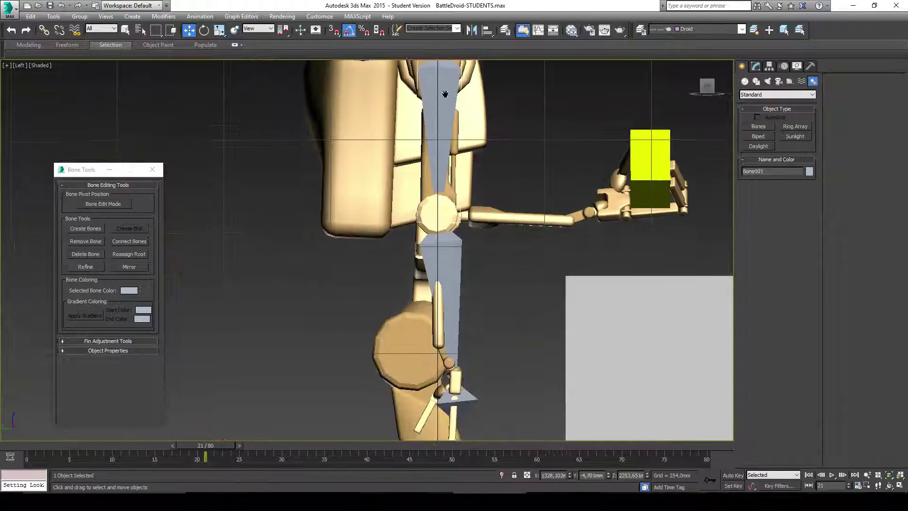
scroll(444, 94, "up", 5)
key("F3")
left_click(103, 204)
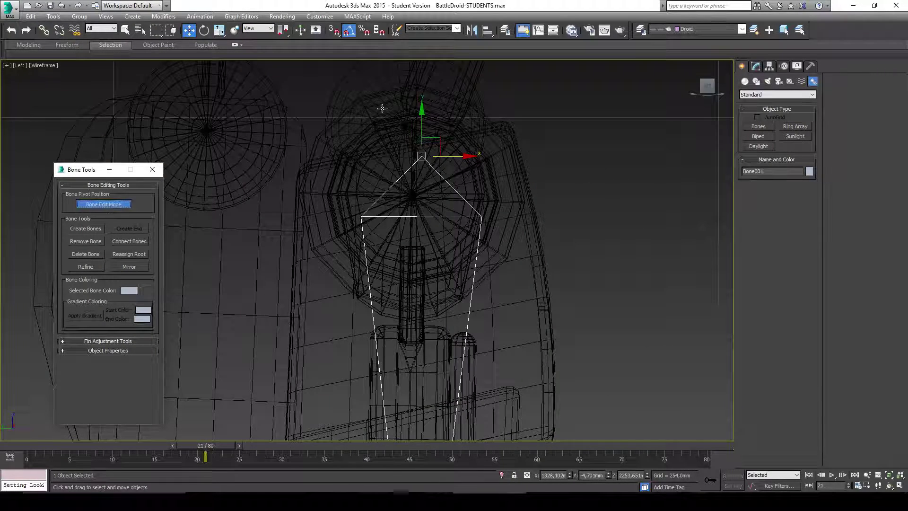
scroll(407, 138, "up", 2)
left_click_drag(442, 144, 429, 202)
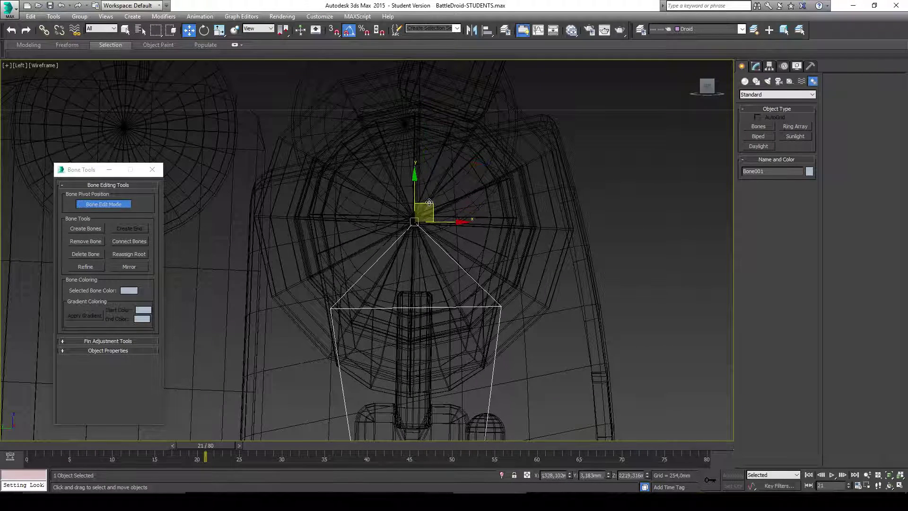
left_click(121, 204)
Step: Link the droid's straight upper arm to the upper bone and the elbow and forearm part to the forearm bone
key("F3")
scroll(429, 194, "down", 6)
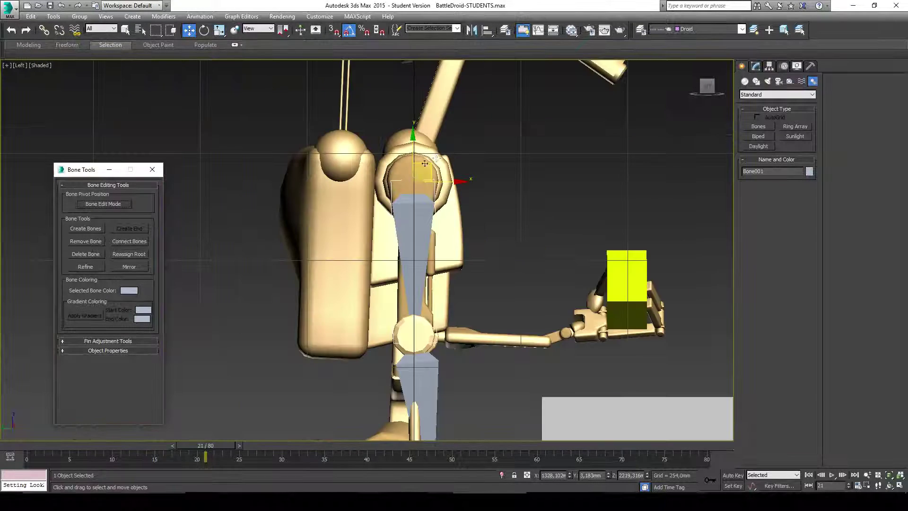
middle_click_drag(422, 161, 483, 189, "alt")
scroll(428, 177, "up", 3)
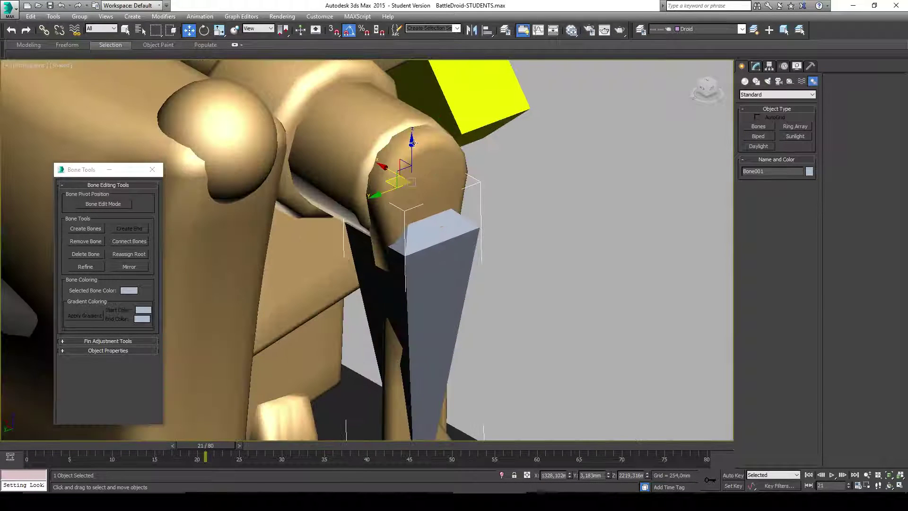
left_click(435, 149)
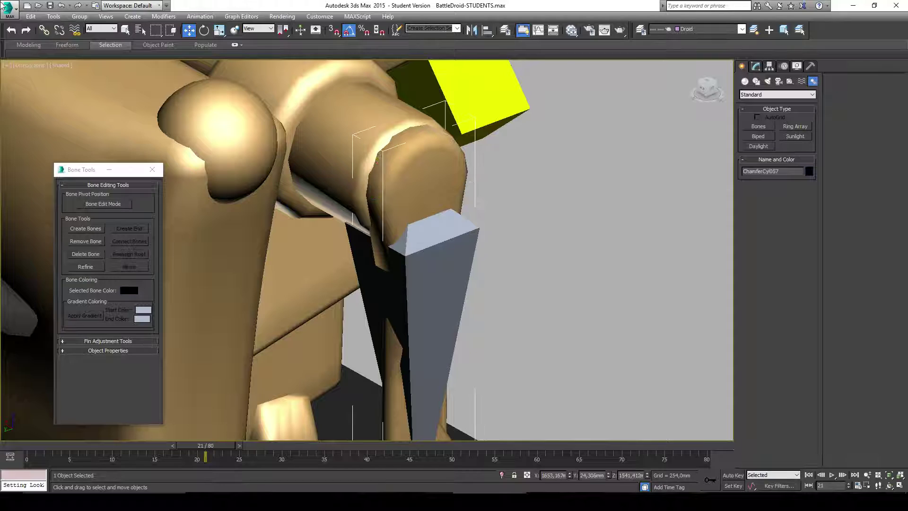
left_click(44, 30)
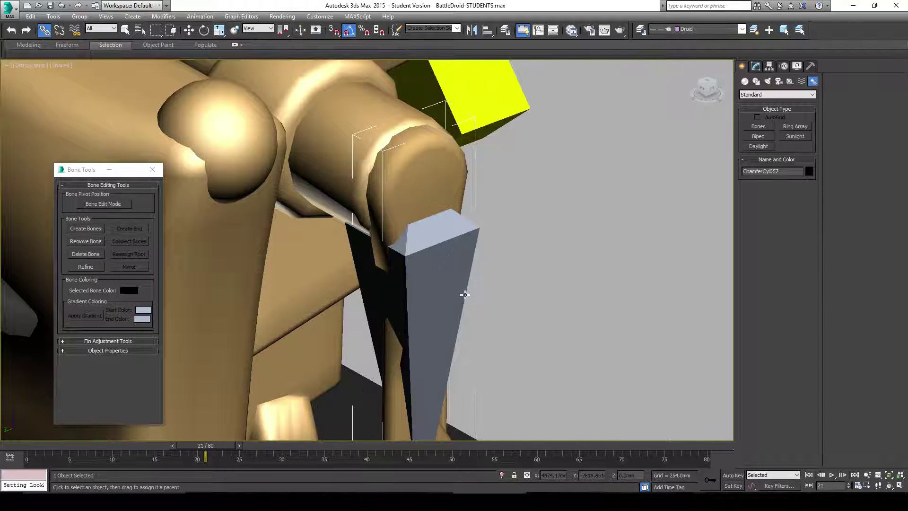
middle_click_drag(465, 294, 416, 290, "alt")
left_click_drag(430, 305, 446, 371)
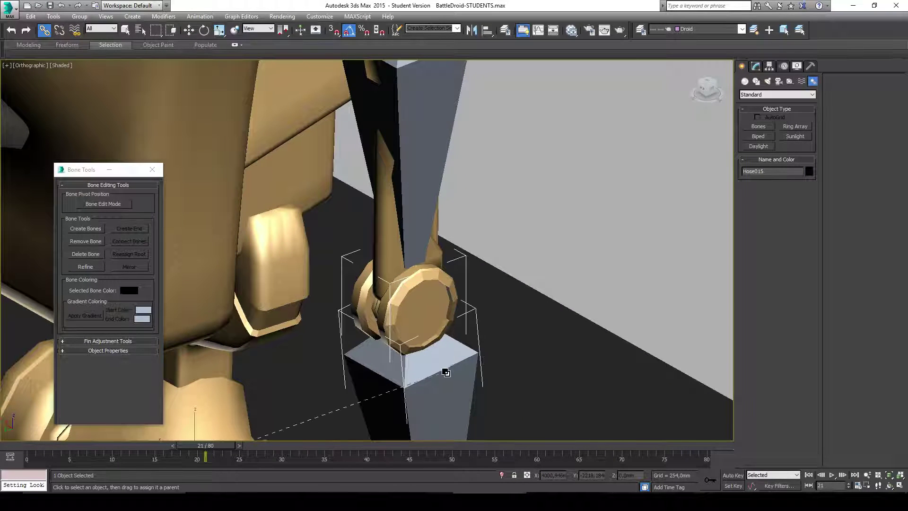
middle_click_drag(498, 388, 449, 373)
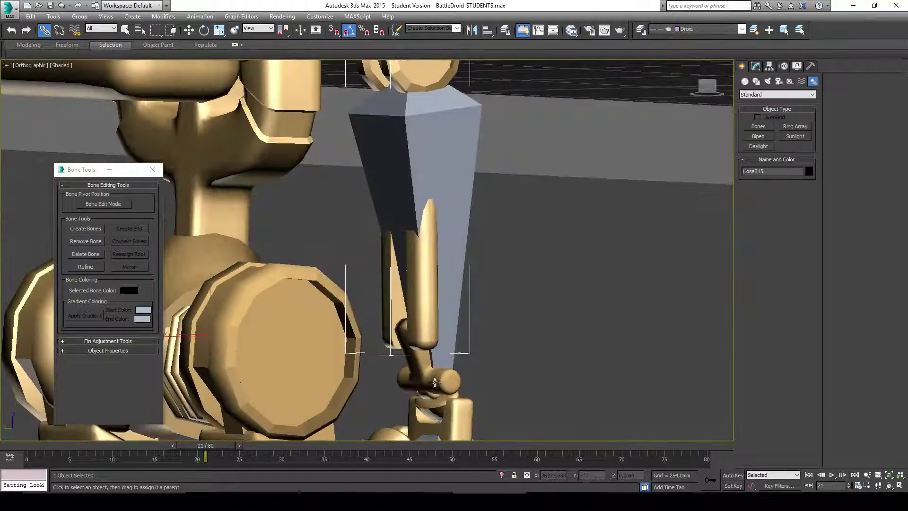
Step: Link the straight arm's hand parts, from the wrist and palm to the thumb, to the chain's end bone
left_click(445, 385)
left_click_drag(453, 264, 455, 275)
middle_click_drag(491, 357, 493, 180)
left_click(459, 252)
middle_click_drag(501, 240, 526, 229, "alt")
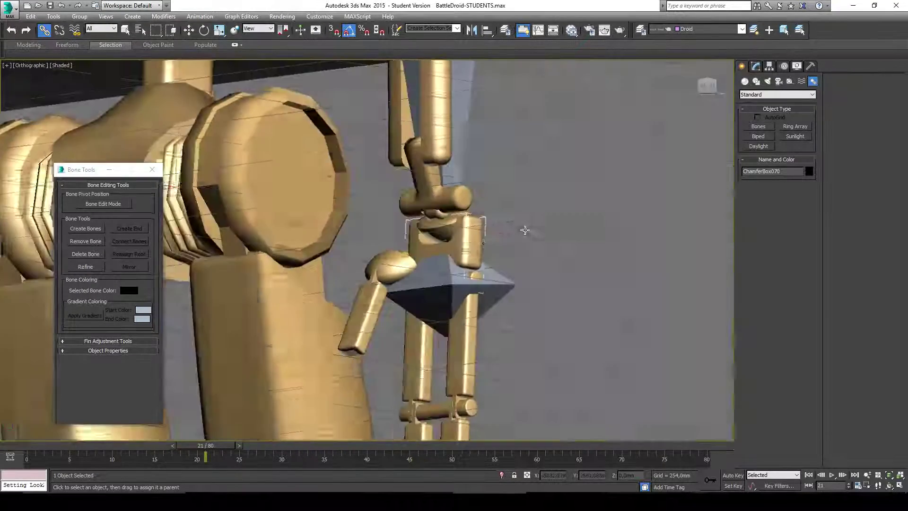
middle_click_drag(473, 282, 416, 307, "alt")
left_click(367, 324)
left_click(376, 326)
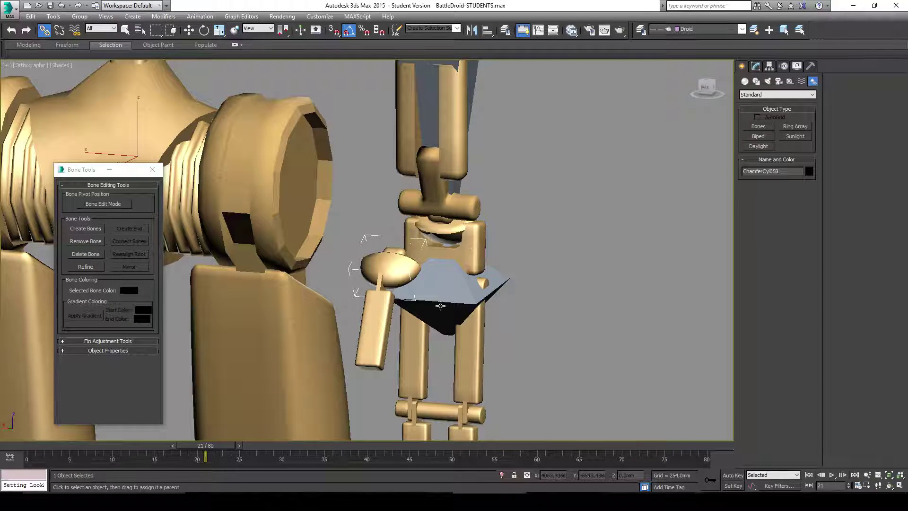
Step: Link the finger parts of the hand, attaching the two fingertips to the upper finger section
middle_click_drag(474, 343, 480, 260)
left_click_drag(442, 327, 420, 287)
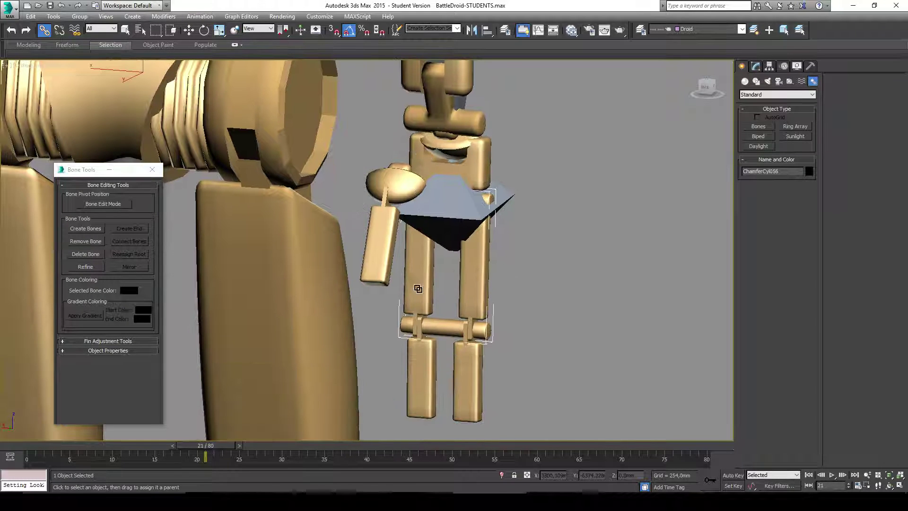
left_click(423, 359)
left_click(471, 379, "ctrl")
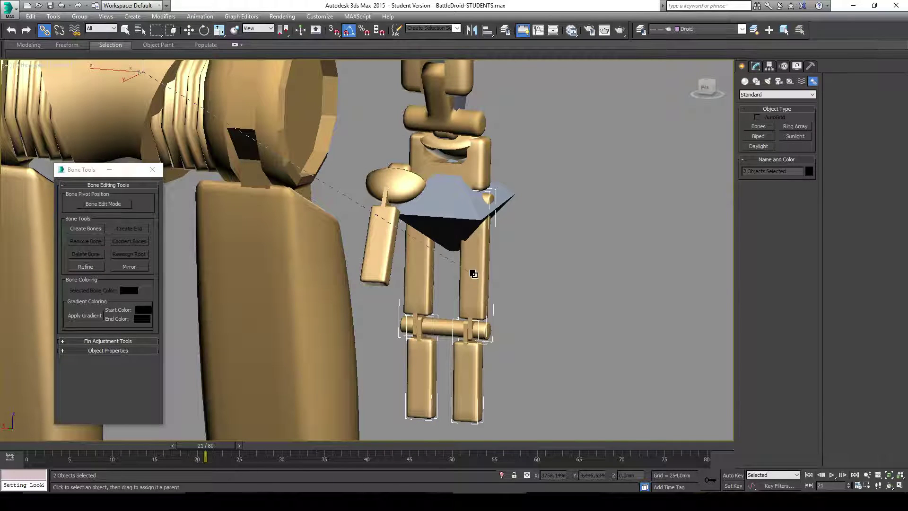
left_click_drag(473, 273, 478, 286)
Step: Try rotating the end bone and the forearm bone to test how the linked arm parts follow
middle_click_drag(524, 169, 483, 289, "alt")
scroll(483, 289, "down", 3)
left_click(484, 289)
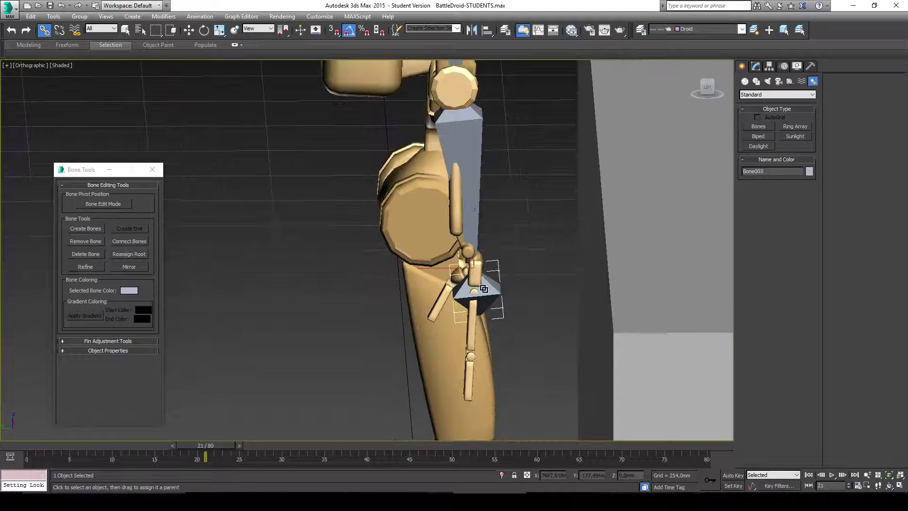
key("w")
key("e")
left_click_drag(489, 231, 484, 206)
left_click(477, 167)
middle_click_drag(479, 99, 488, 244)
left_click_drag(504, 225, 671, 97)
Step: Examine the forearm bone's pivot against the centre of the elbow joint in the Left view's wireframe display
left_click(705, 89)
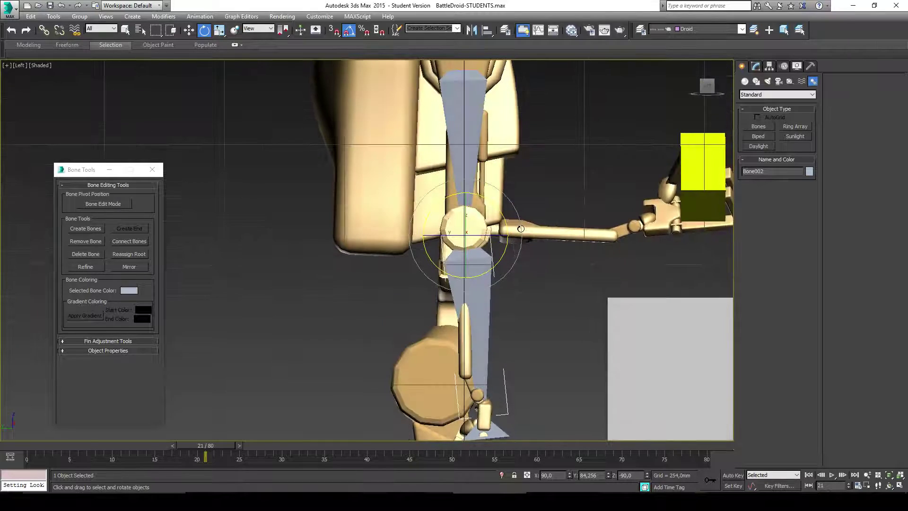
middle_click_drag(521, 231, 521, 241)
key("F3")
scroll(518, 239, "up", 4)
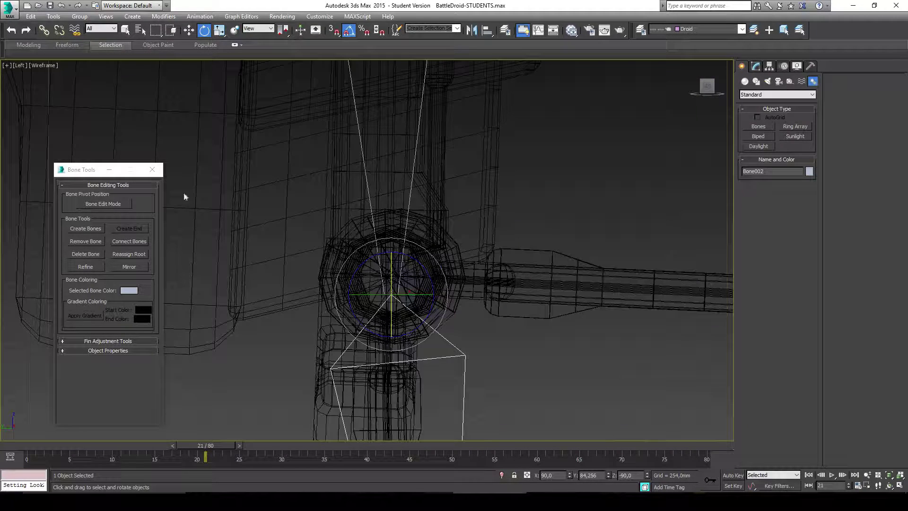
middle_click_drag(308, 234, 333, 170)
scroll(332, 170, "up", 2)
middle_click_drag(497, 191, 457, 212)
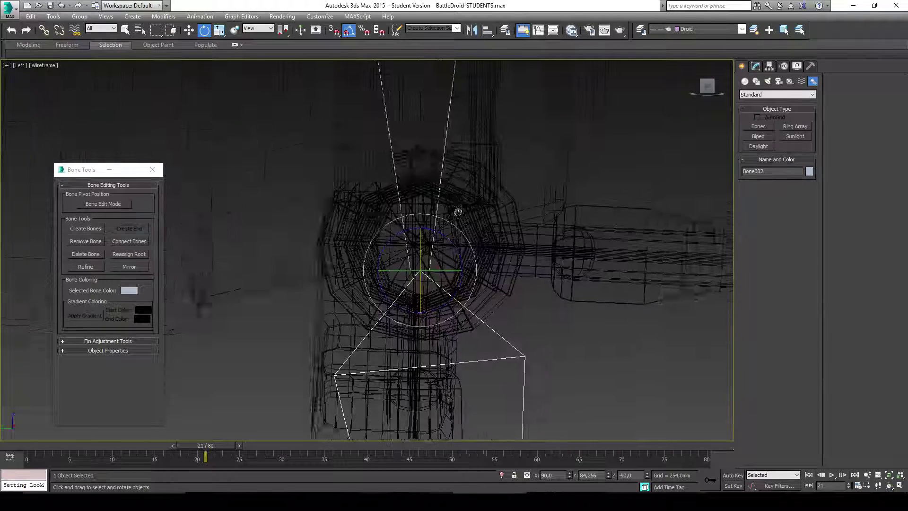
scroll(458, 213, "up", 2)
scroll(412, 252, "up", 2)
scroll(454, 154, "down", 3)
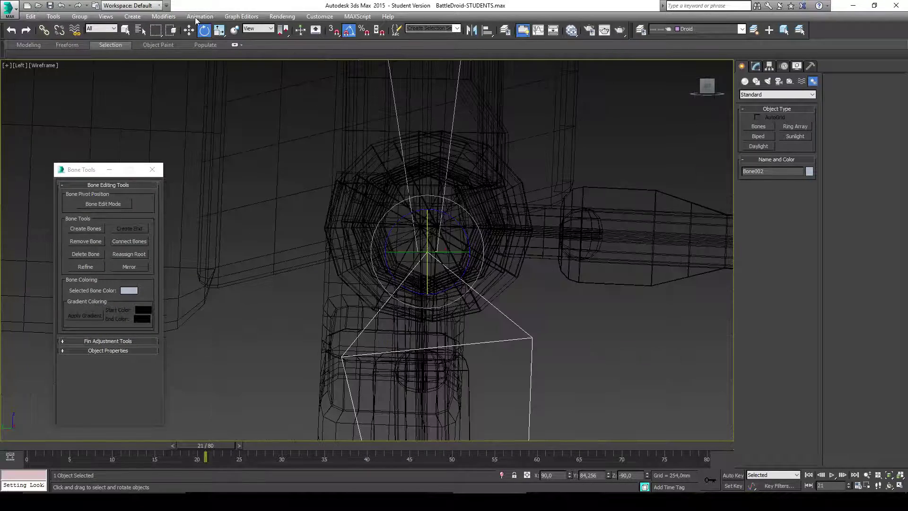
scroll(429, 221, "up", 3)
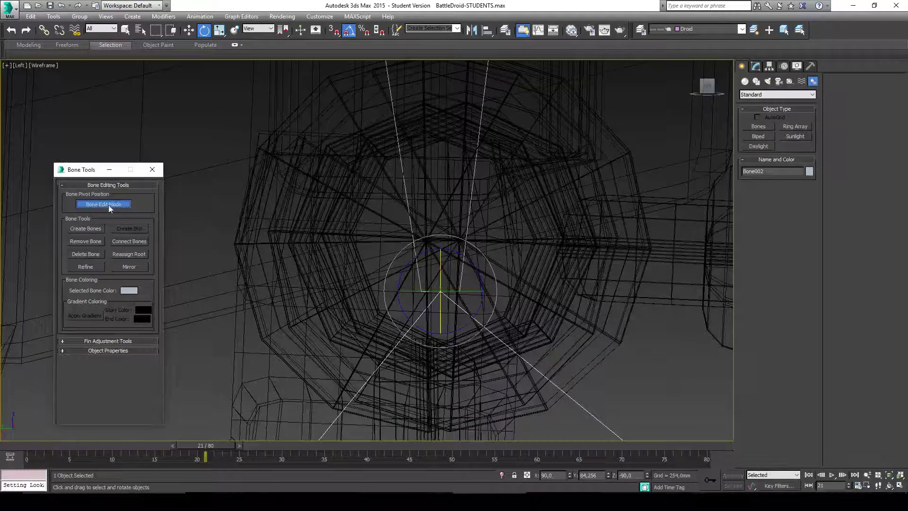
Step: Try moving the forearm bone's pivot away from the elbow joint in Bone Edit Mode
key("w")
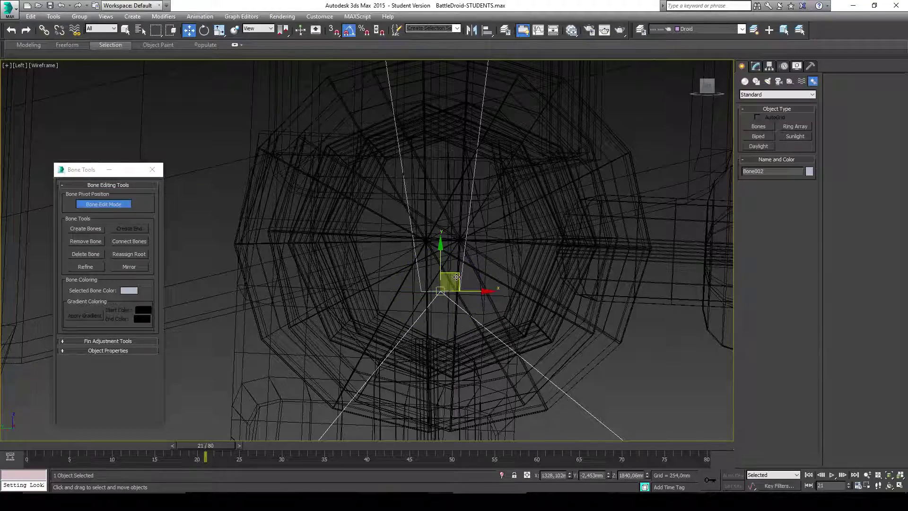
left_click_drag(456, 274, 573, 178)
scroll(566, 233, "down", 4)
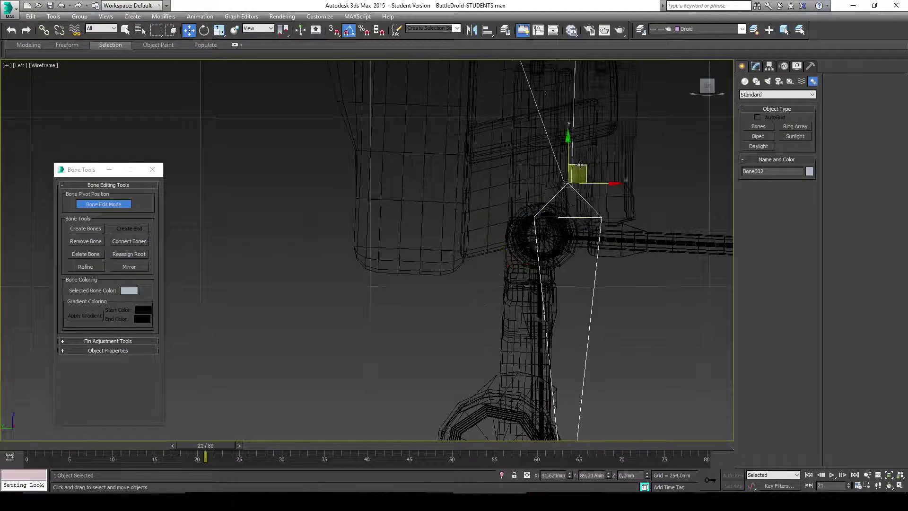
scroll(570, 216, "down", 3)
scroll(543, 265, "up", 4)
mouse_move(536, 277)
left_mouse_down()
mouse_move(529, 232)
mouse_move(473, 218)
mouse_move(557, 211)
mouse_move(606, 219)
mouse_move(539, 272)
mouse_move(533, 290)
left_mouse_up()
scroll(571, 268, "down", 3)
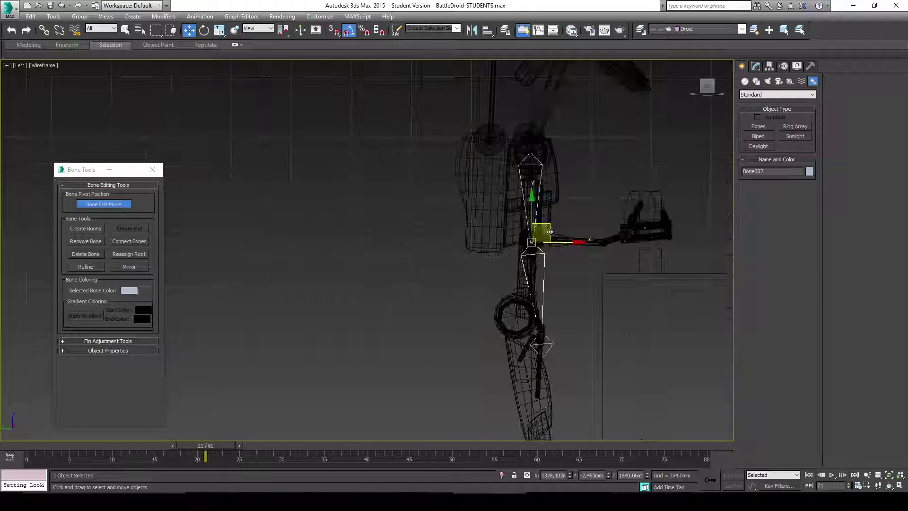
left_click(107, 207)
Step: Restrict the selection filter to Bone and select every bone in the scene
middle_click_drag(502, 227, 562, 256, "alt")
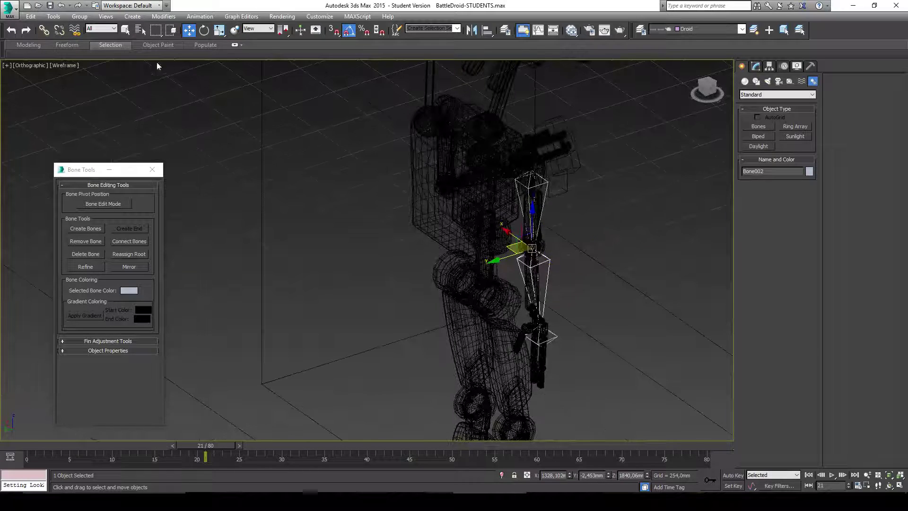
left_click(103, 31)
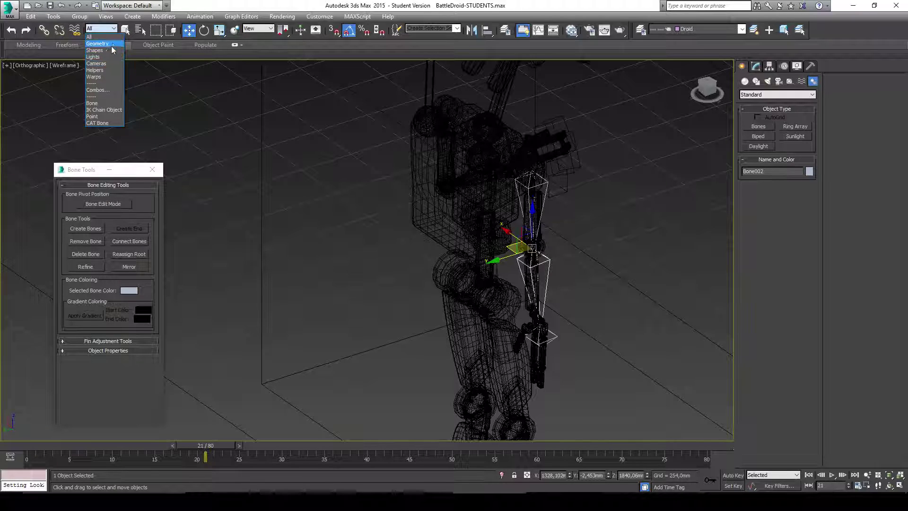
left_click(113, 102)
key("ctrl+a")
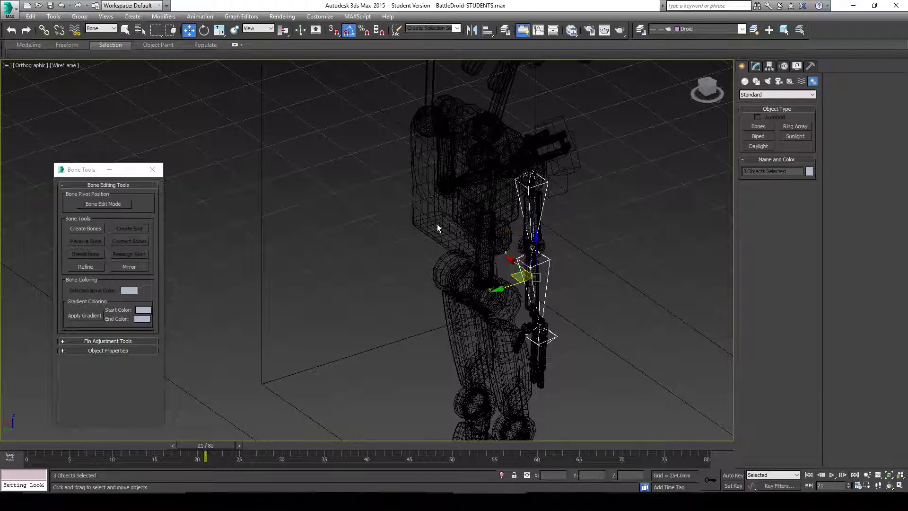
middle_click_drag(520, 251, 411, 251)
scroll(332, 257, "up", 2)
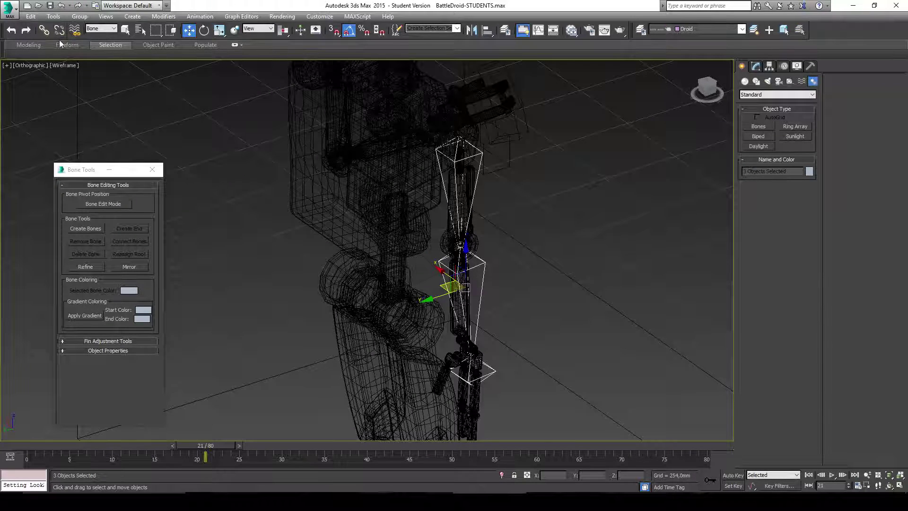
Step: Set the selection filter back to All, try selecting every object, and select only the straight upper arm
left_click(113, 29)
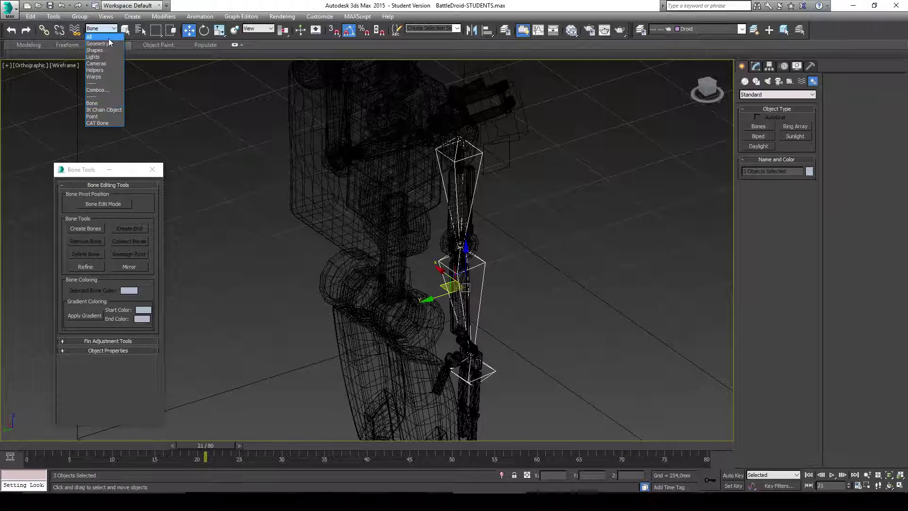
left_click(110, 37)
key("ctrl+a")
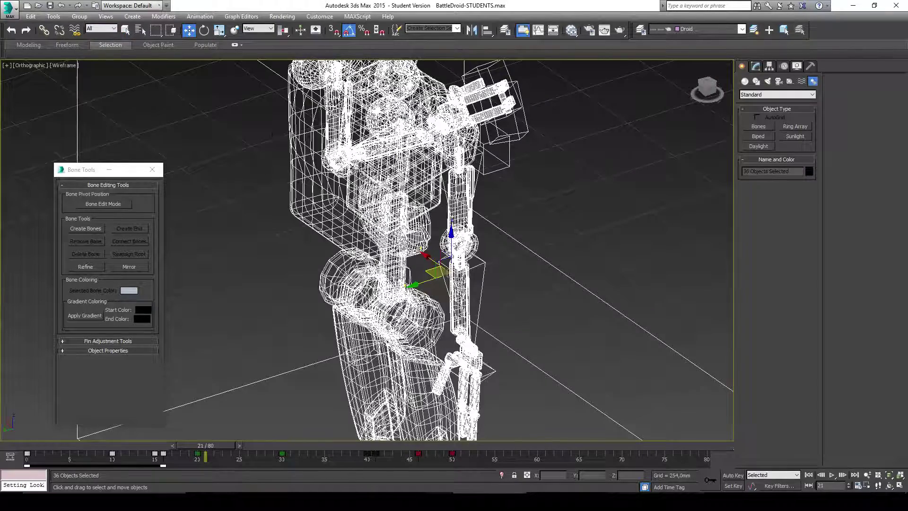
key("ctrl+z")
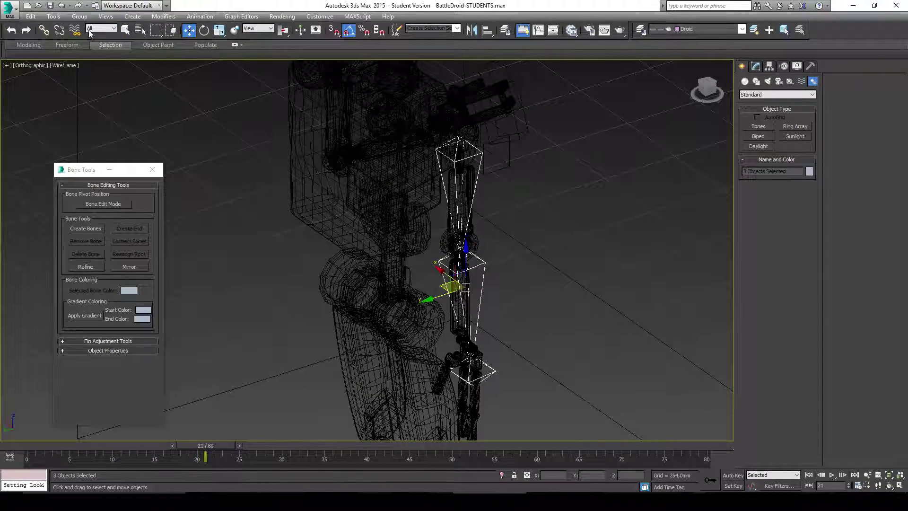
key("ctrl+a")
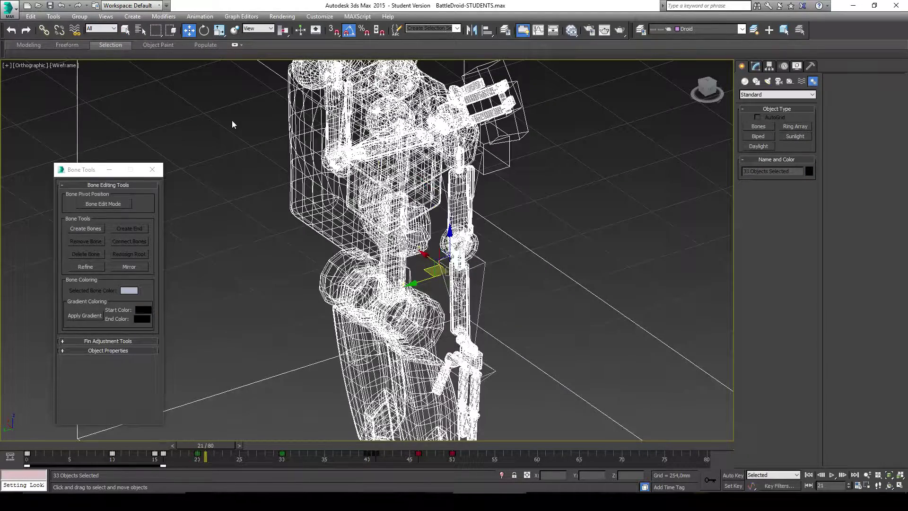
middle_click_drag(487, 234, 487, 312, "alt")
left_click(509, 296)
left_click(326, 298)
scroll(394, 264, "down", 3)
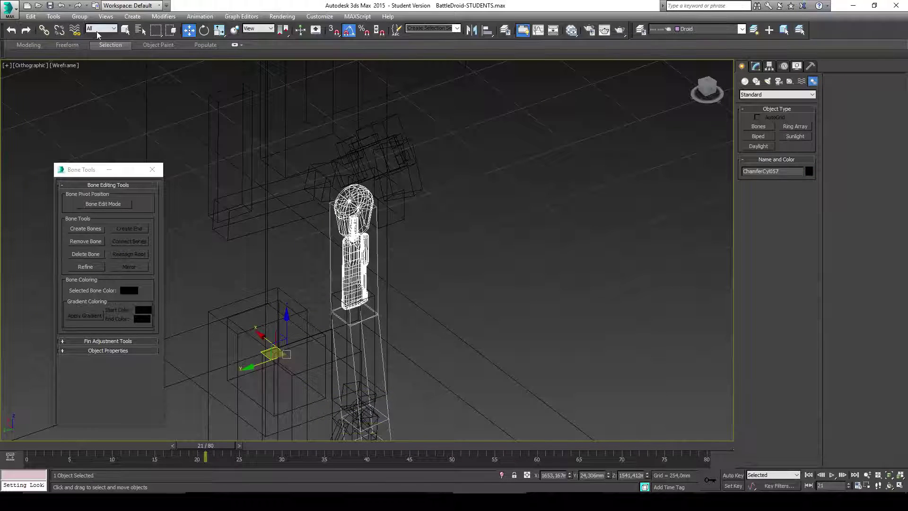
Step: Set the selection filter to Bone and select the arm's whole bone chain starting from its root bone
left_click(101, 28)
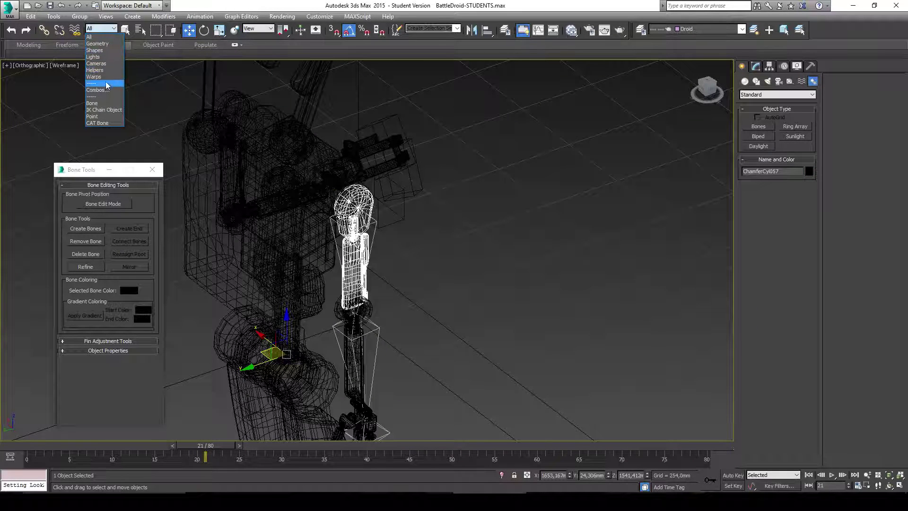
left_click(105, 103)
middle_click_drag(457, 189, 456, 151)
double_click(372, 208)
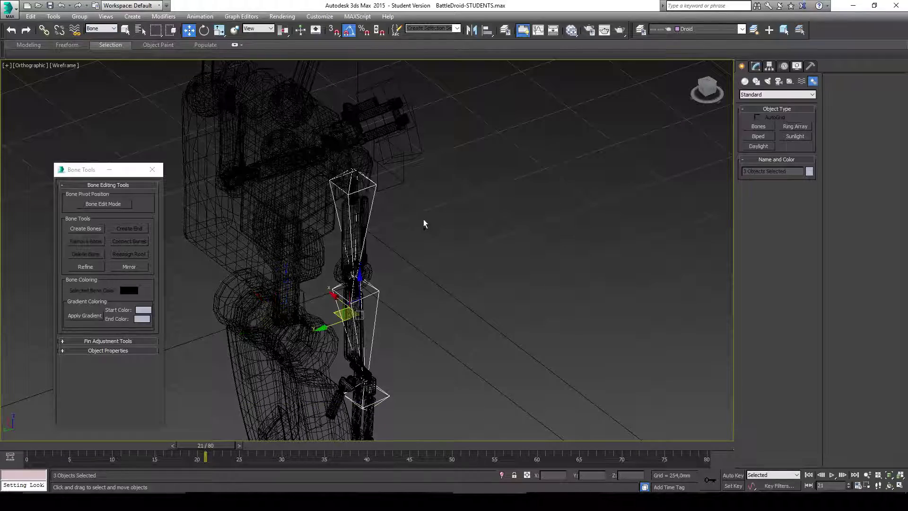
middle_click_drag(425, 211, 398, 167)
scroll(432, 181, "down", 4)
scroll(397, 166, "up", 4)
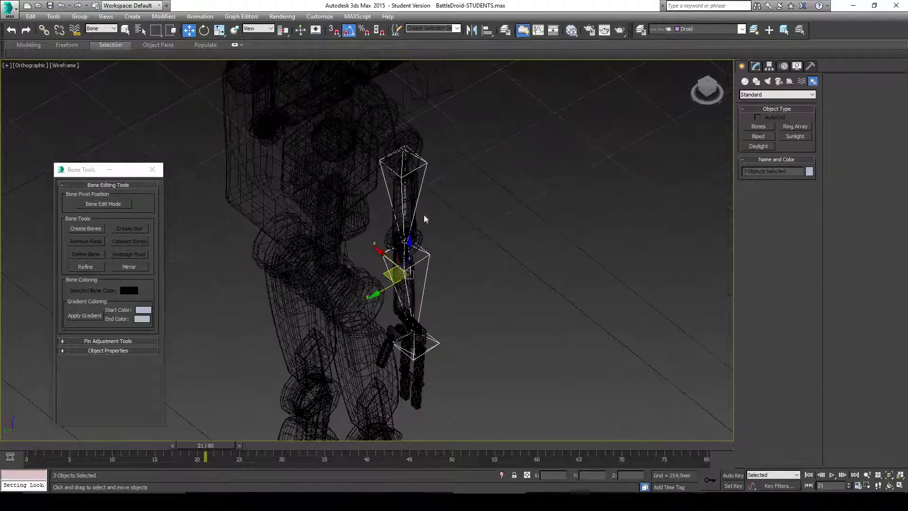
middle_click_drag(430, 288, 337, 219, "alt")
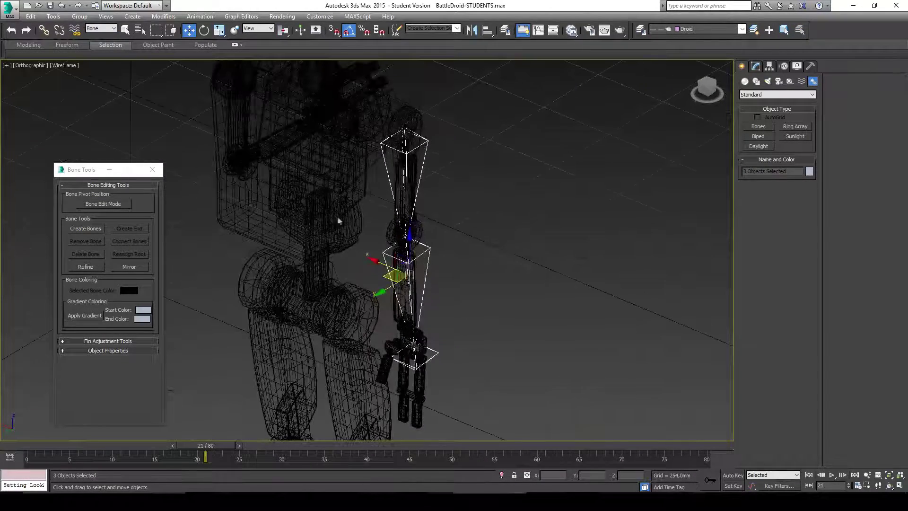
Step: Hide the selected arm bones and set the selection filter back to All
right_click(526, 229)
left_click(565, 209)
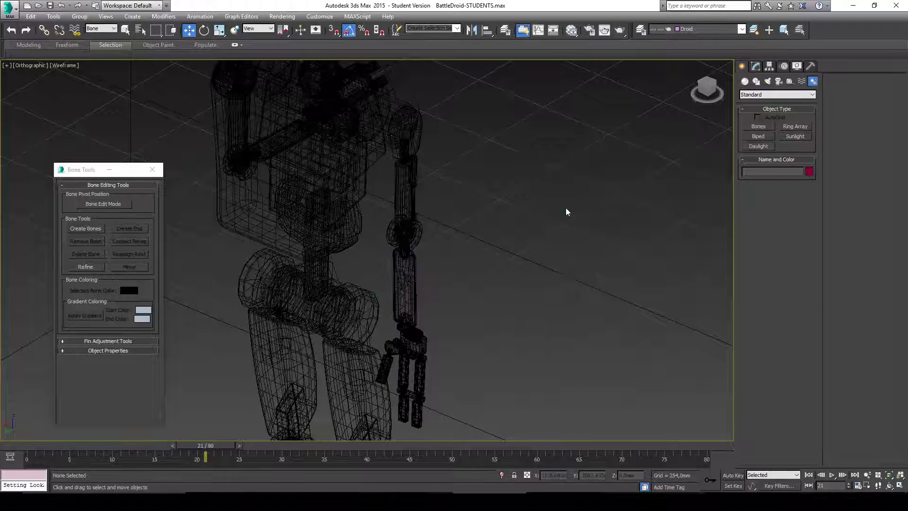
left_click(101, 29)
left_click(95, 34)
Step: Select the straight arm's geometry together: upper arm, forearm, wrist parts and palm
left_click(409, 144)
left_click(403, 250, "ctrl")
left_click(407, 328, "ctrl")
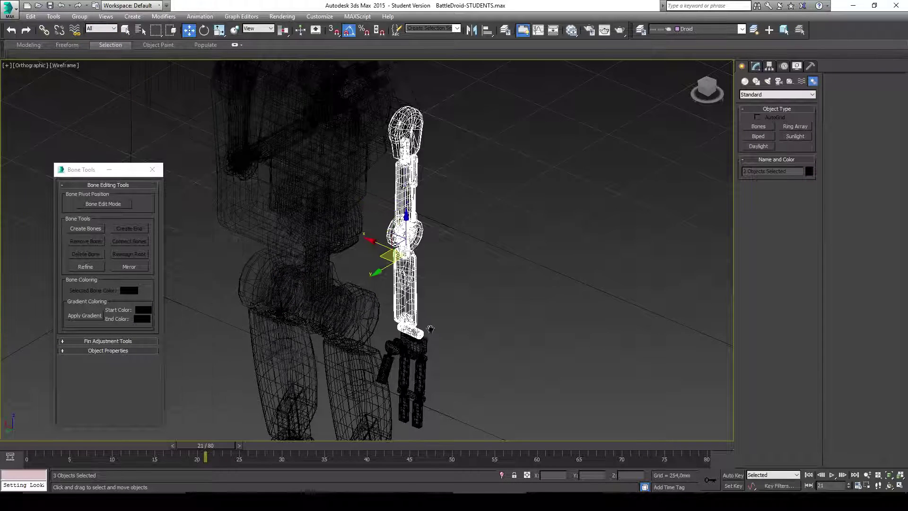
scroll(428, 334, "up", 3)
middle_click_drag(428, 334, 491, 261)
left_click(425, 302, "ctrl")
left_click(414, 294, "ctrl")
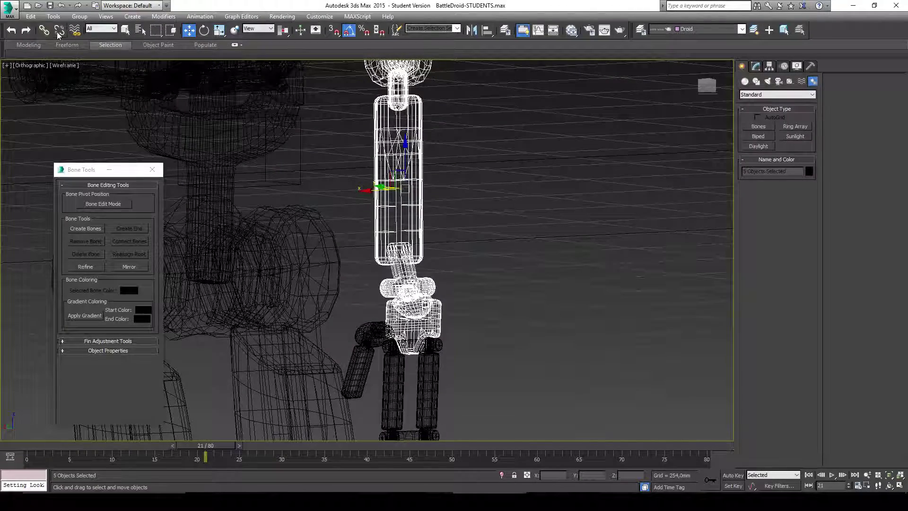
Step: Unhide all objects so the arm's bone chain is displayed again
middle_click_drag(368, 123, 364, 176)
scroll(364, 174, "down", 2)
right_click(469, 153)
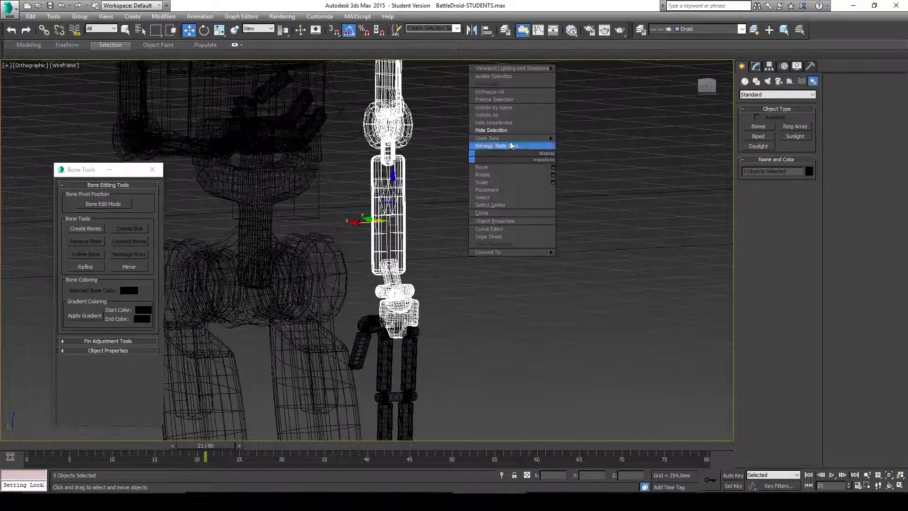
left_click(507, 115)
middle_click_drag(507, 115, 437, 159, "alt")
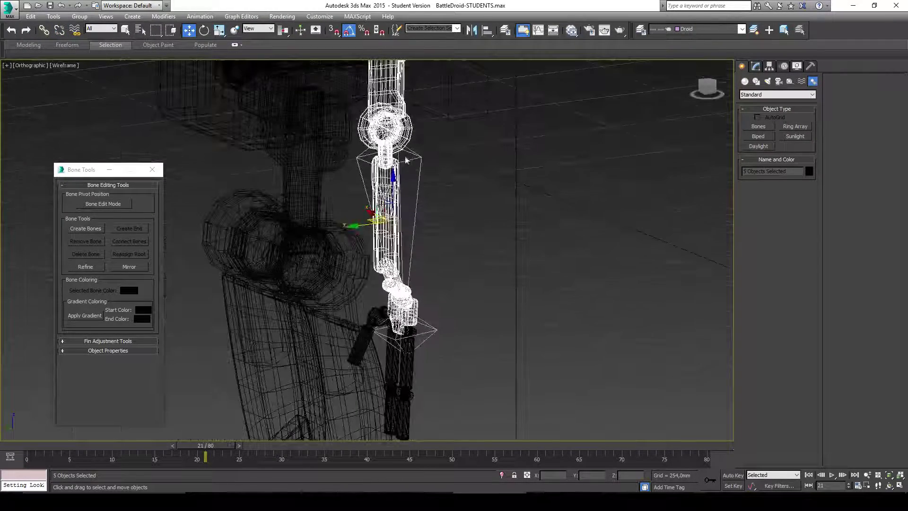
Step: Move the forearm bone's pivot onto the centre of the elbow joint in Bone Edit Mode
left_click(415, 157)
left_click(714, 95)
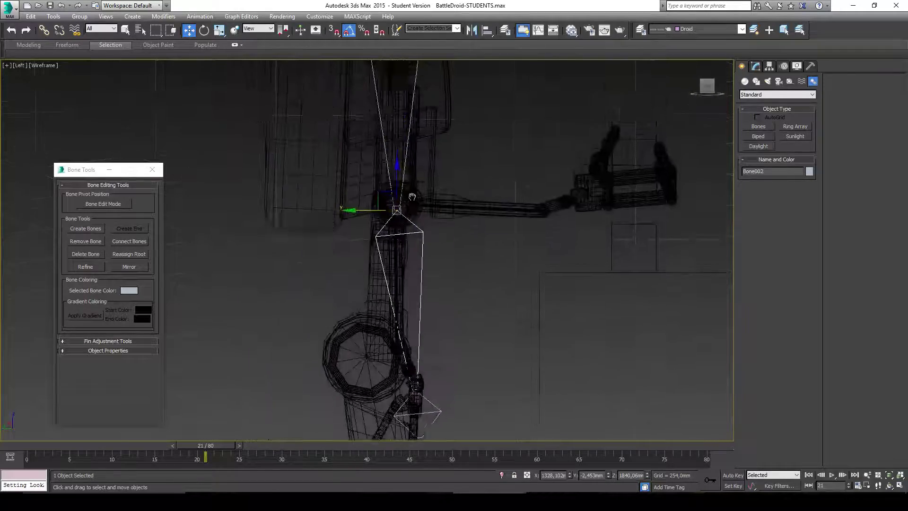
scroll(389, 234, "up", 5)
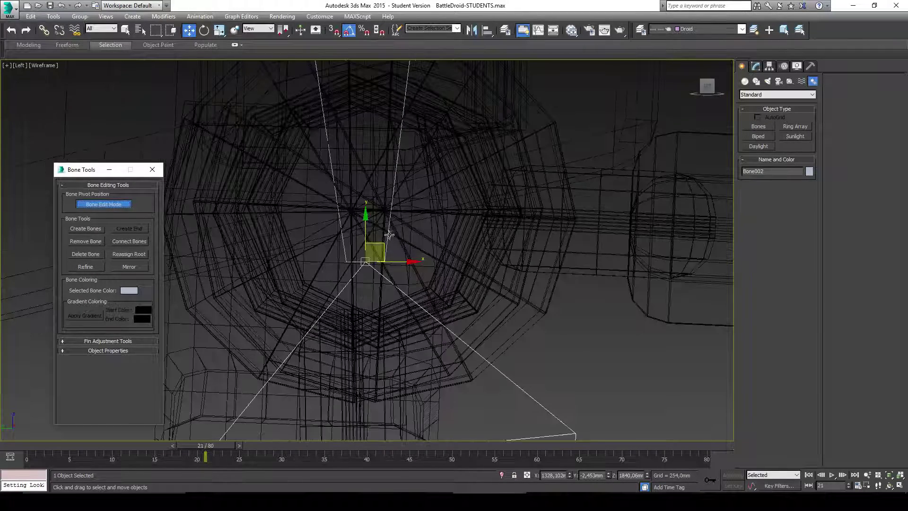
left_click_drag(380, 244, 386, 192)
scroll(402, 198, "down", 4)
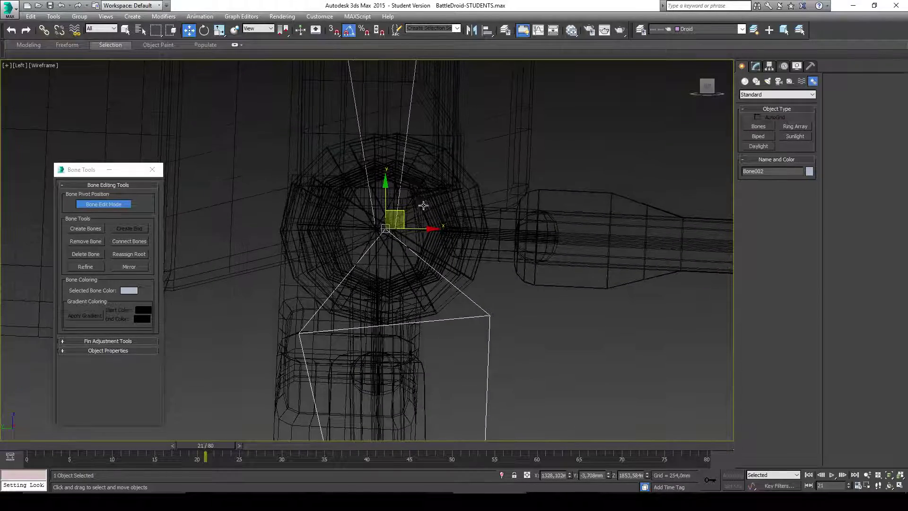
key("F3")
key("F3")
scroll(376, 224, "up", 5)
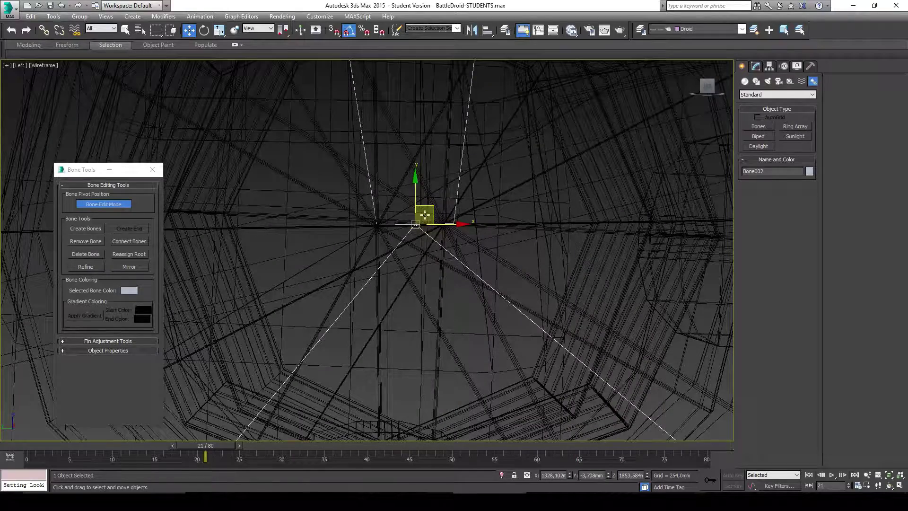
left_click_drag(425, 215, 384, 211)
Step: Switch the viewport to shaded display and close Bone Tools
key("F3")
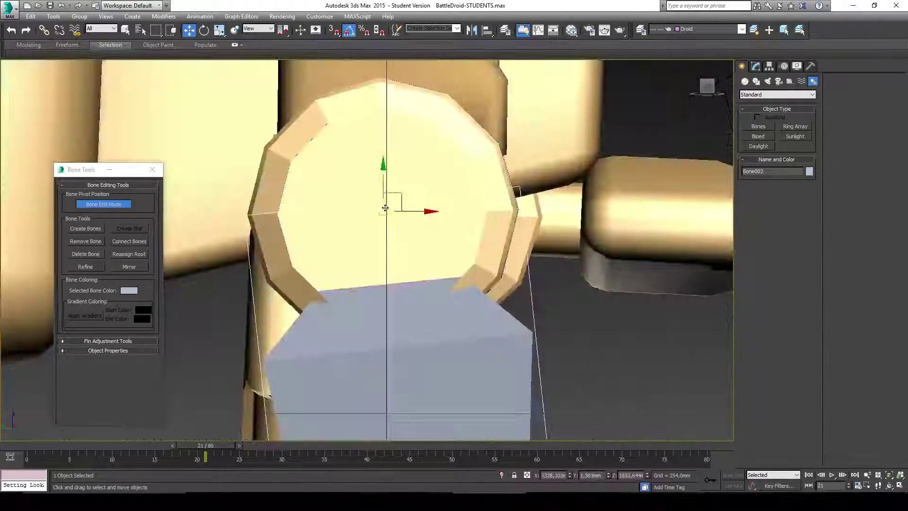
scroll(385, 208, "down", 5)
scroll(236, 241, "down", 5)
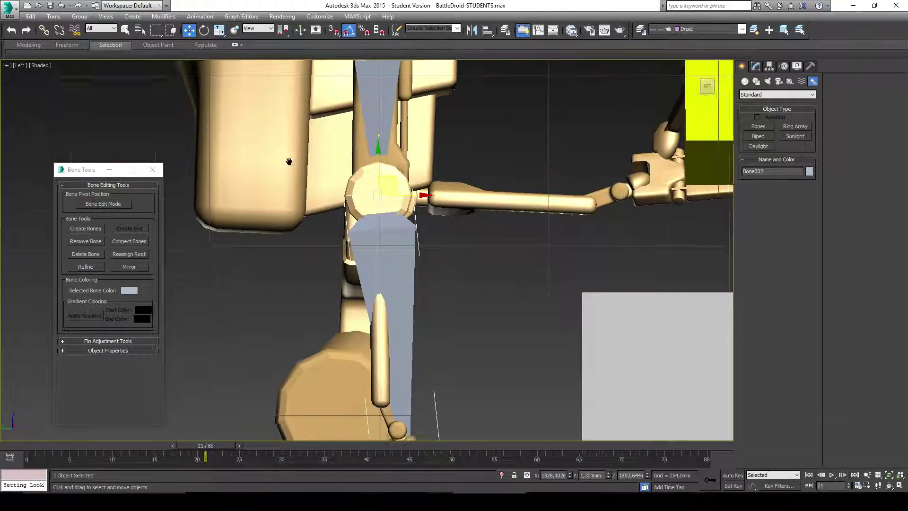
left_click(152, 169)
Step: Link the straight upper arm geometry to the upper arm bone
middle_click_drag(354, 165, 330, 136, "alt")
middle_click_drag(337, 88, 344, 145)
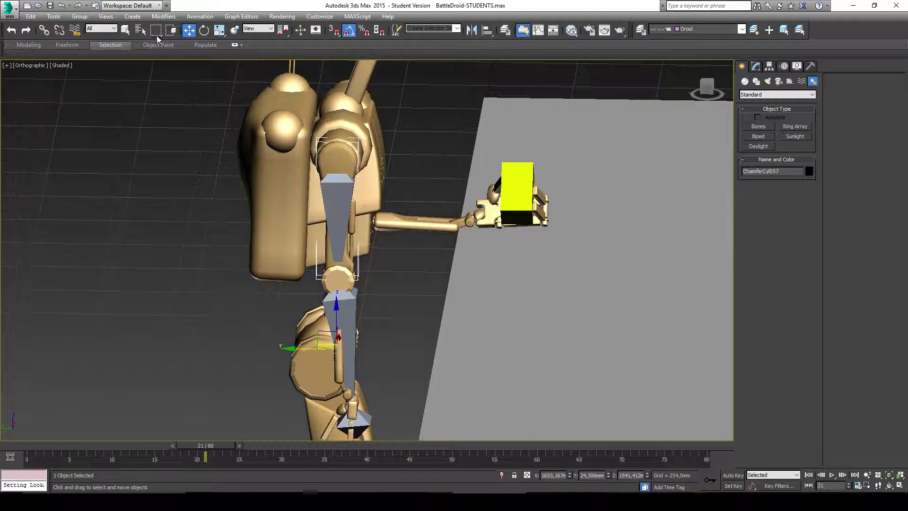
left_click(44, 29)
scroll(335, 162, "up", 3)
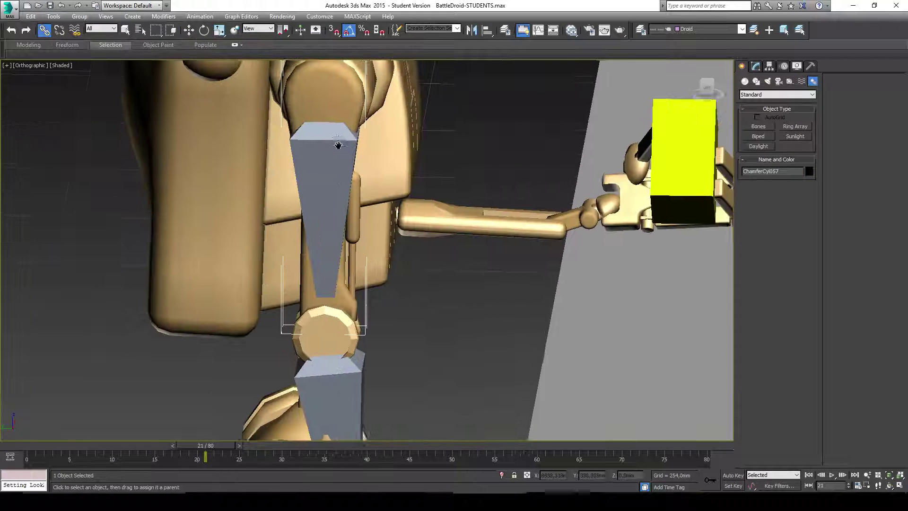
middle_click_drag(365, 296, 374, 169)
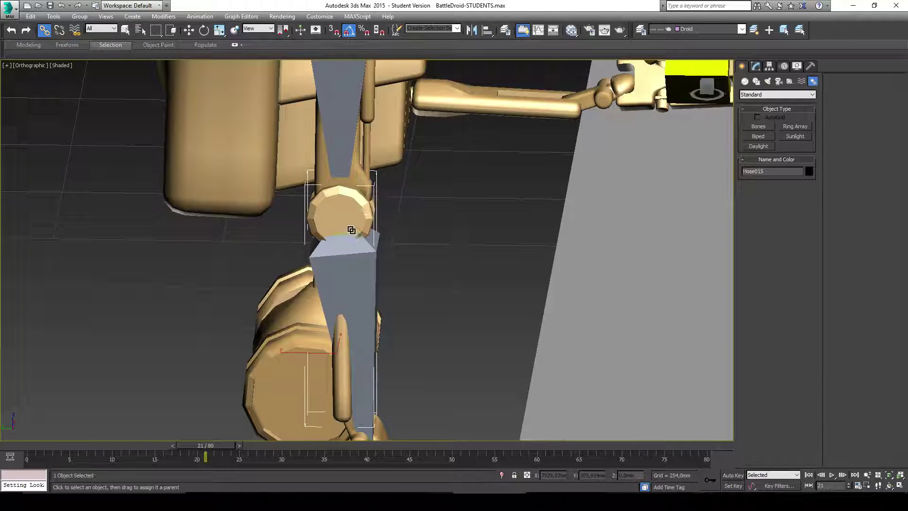
Step: Link the straight arm's forearm and wrist parts to the forearm bone
middle_click_drag(379, 325, 446, 282, "alt")
scroll(393, 243, "up", 3)
left_click(387, 229)
left_click(378, 188)
left_click(379, 263)
left_click(360, 333)
Step: Link the palm geometry to the hand bone at the end of the chain and return to the Move tool
left_click(396, 266)
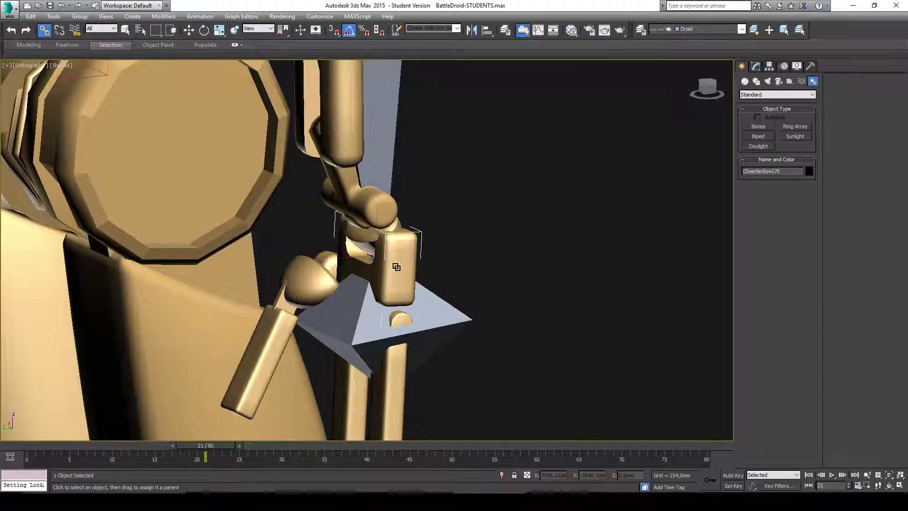
middle_click_drag(392, 252, 399, 375, "alt")
scroll(350, 193, "down", 4)
key("w")
scroll(383, 204, "down", 3)
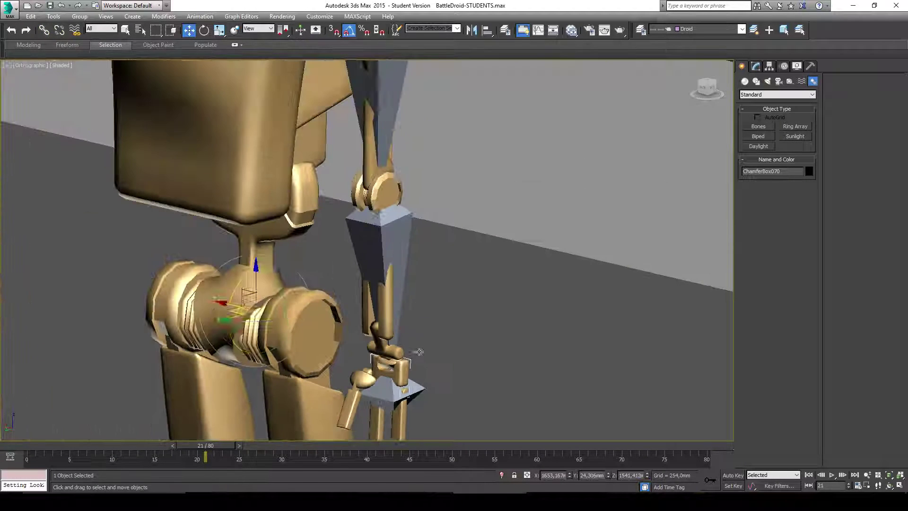
Step: Try rotating the upper arm bone to test the linked arm, cancelling each rotation
key("e")
left_click(392, 239)
left_click_drag(351, 224, 486, 247)
right_click(486, 246)
middle_click_drag(473, 247, 335, 216, "alt")
left_click_drag(335, 216, 302, 199)
right_click(303, 198)
Step: Select the forearm bone and try rotating it about the elbow
middle_click_drag(383, 251, 344, 183)
scroll(345, 184, "down", 2)
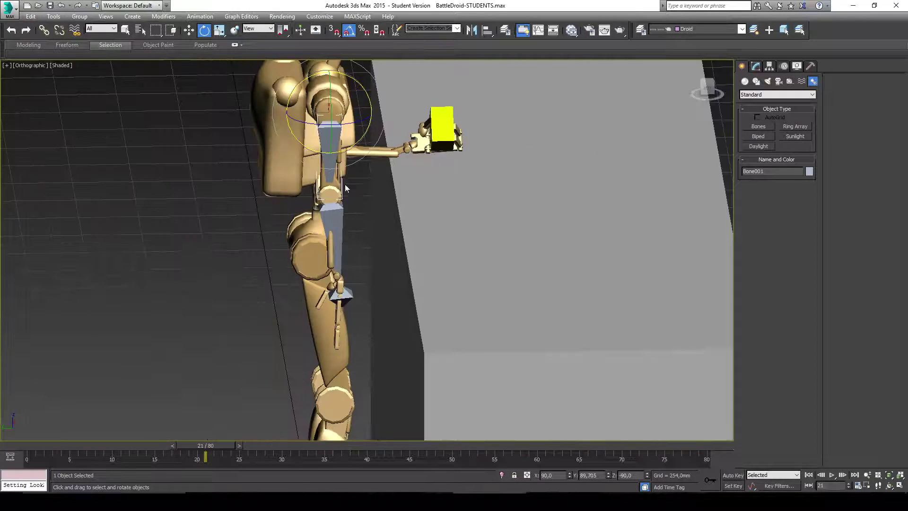
scroll(340, 227, "up", 1)
left_click(339, 227)
middle_click_drag(373, 227, 369, 286)
scroll(345, 286, "up", 1)
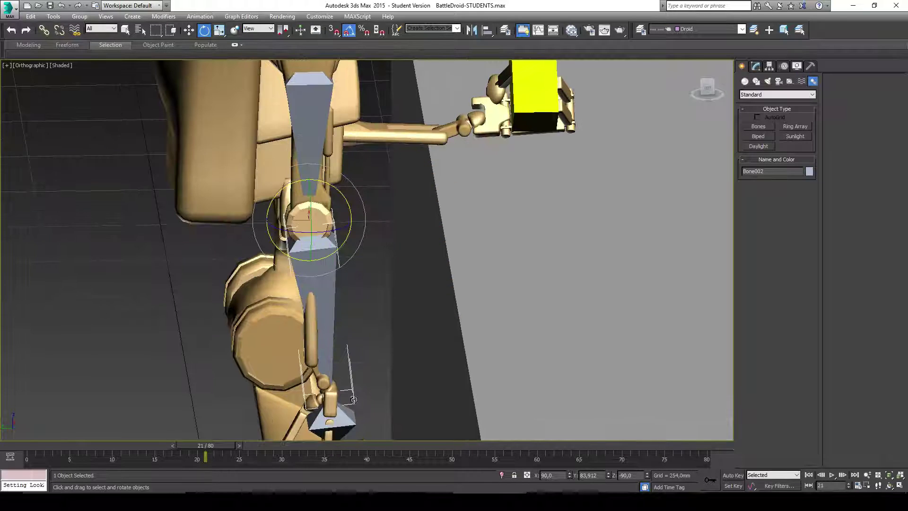
Step: Try moving the hand bone forward to swing the forearm up at the elbow, and undo the move
left_click(346, 415)
key("w")
middle_click_drag(338, 387, 348, 359)
left_click_drag(325, 353, 184, 315)
left_click_drag(281, 199, 351, 200)
scroll(375, 130, "up", 3)
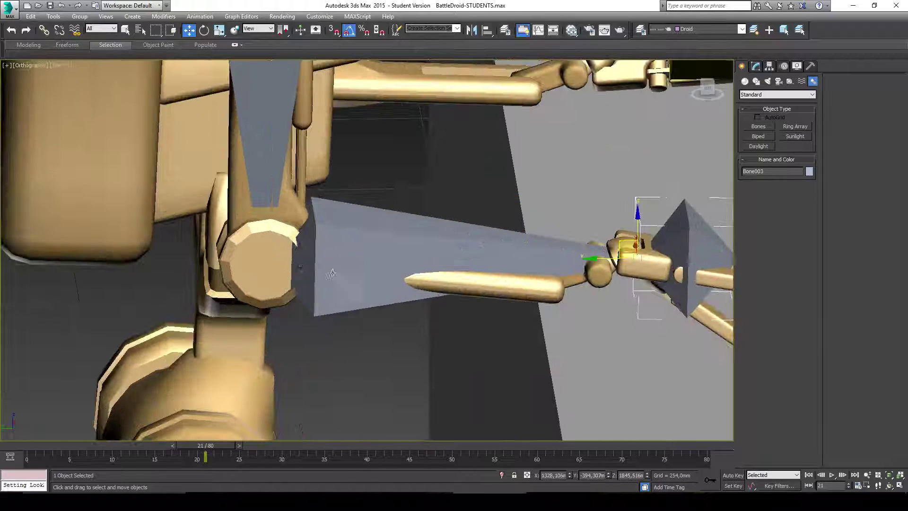
scroll(412, 260, "down", 3)
key("ctrl+z")
Step: Select the straight upper arm geometry and examine the arm together with its bones
middle_click_drag(400, 323, 350, 213, "alt")
scroll(405, 276, "down", 3)
middle_click_drag(373, 160, 342, 239, "alt")
scroll(365, 249, "up", 2)
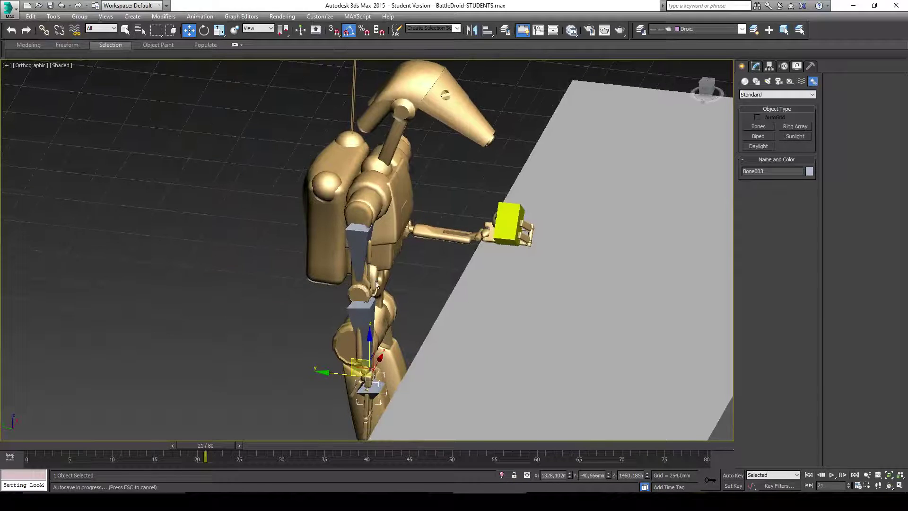
scroll(403, 267, "up", 3)
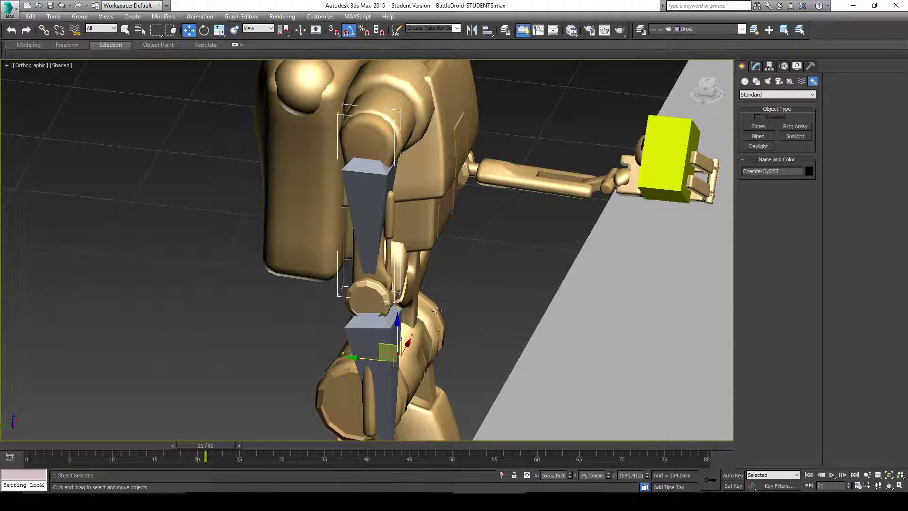
middle_click_drag(369, 239, 433, 245, "alt")
scroll(434, 239, "down", 2)
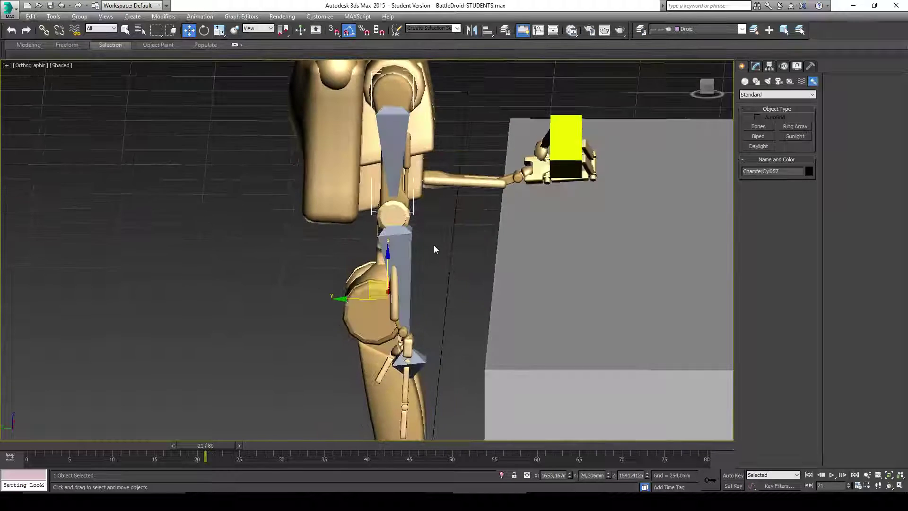
Step: Select the hand bone at the end of the chain and try moving it
left_click(413, 362)
middle_click_drag(441, 312, 441, 358)
middle_click_drag(441, 358, 446, 346, "alt")
left_click_drag(396, 372, 460, 238)
middle_click_drag(460, 238, 385, 308, "alt")
Step: Try moving the opposite, bent arm's forearm away from its elbow, and undo the move
left_click(441, 344)
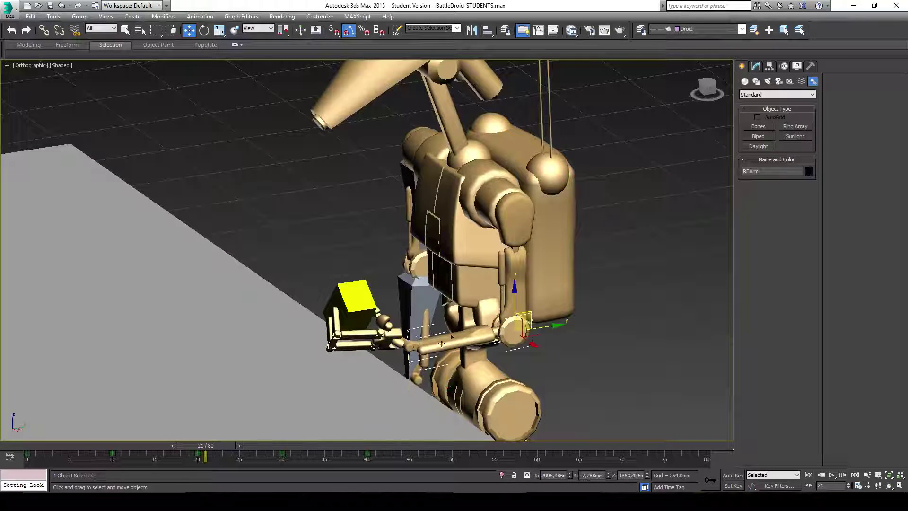
left_click_drag(527, 314, 548, 308)
key("ctrl+z")
Step: Try moving the straight arm's forearm bone, and undo the move
middle_click_drag(407, 309, 483, 243, "alt")
left_click(408, 293)
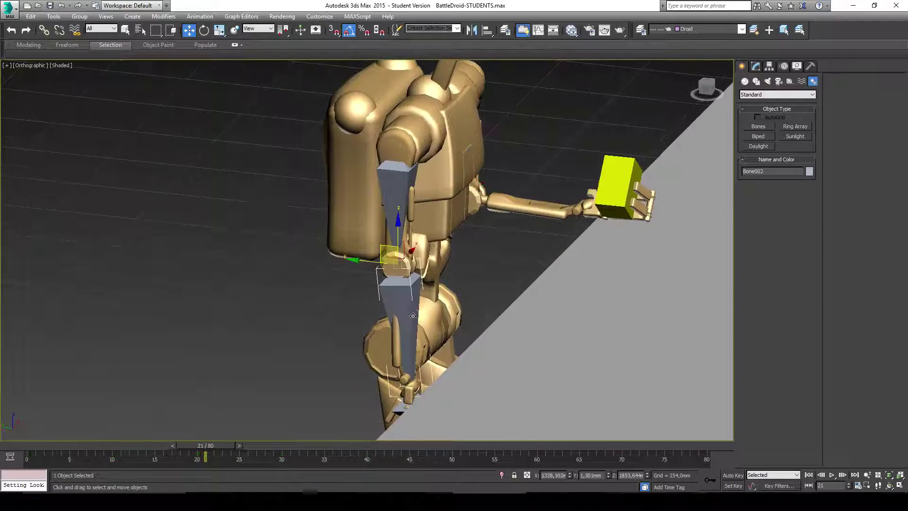
middle_click_drag(408, 293, 395, 336, "alt")
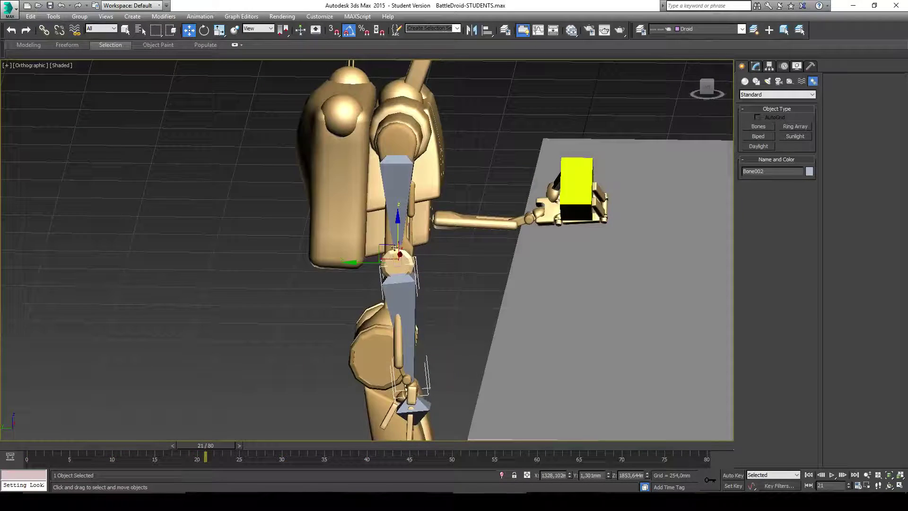
mouse_move(394, 247)
left_mouse_down()
mouse_move(437, 240)
mouse_move(378, 244)
left_mouse_up()
key("ctrl+z")
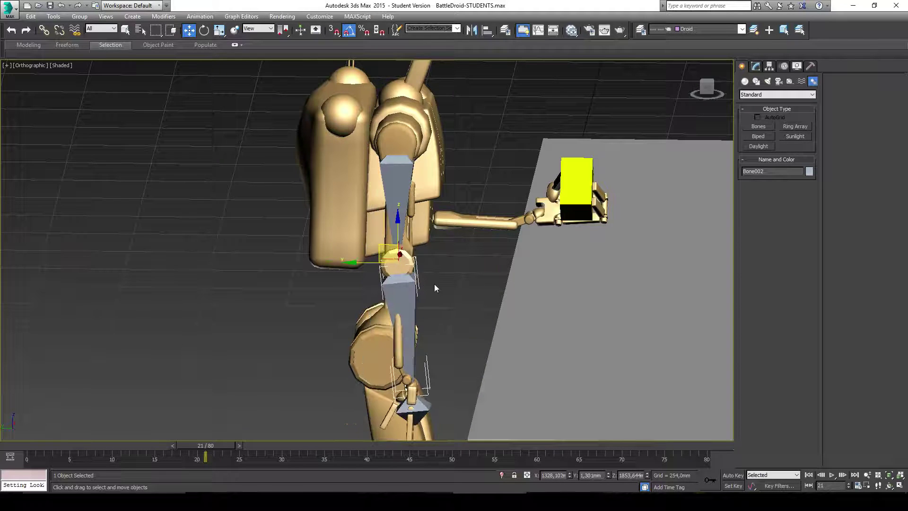
Step: Select the upper arm bone and look through the available IK solvers
middle_click_drag(435, 287, 402, 272, "alt")
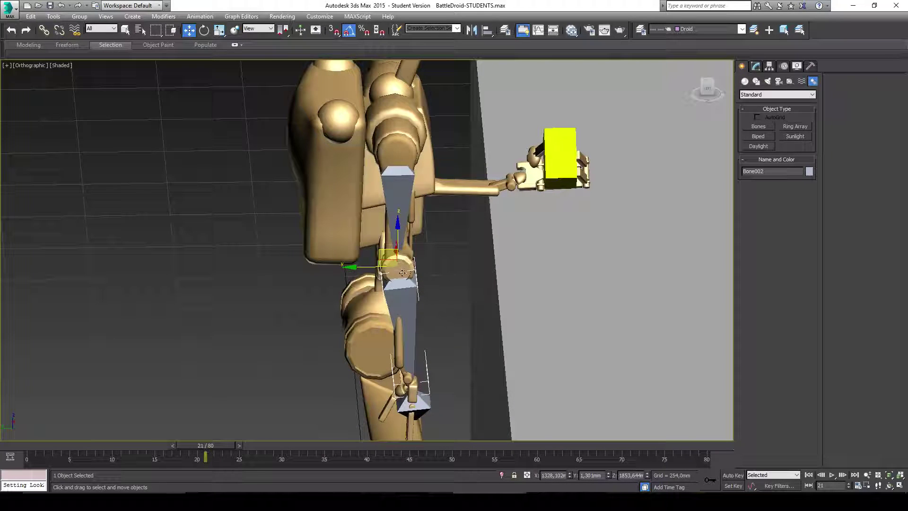
left_click(411, 191)
middle_click_drag(452, 247, 438, 347, "alt")
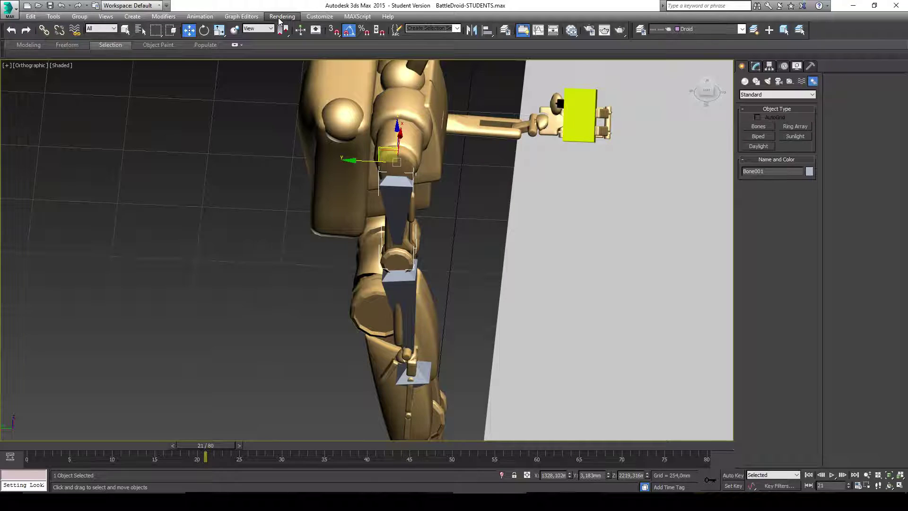
left_click(280, 17)
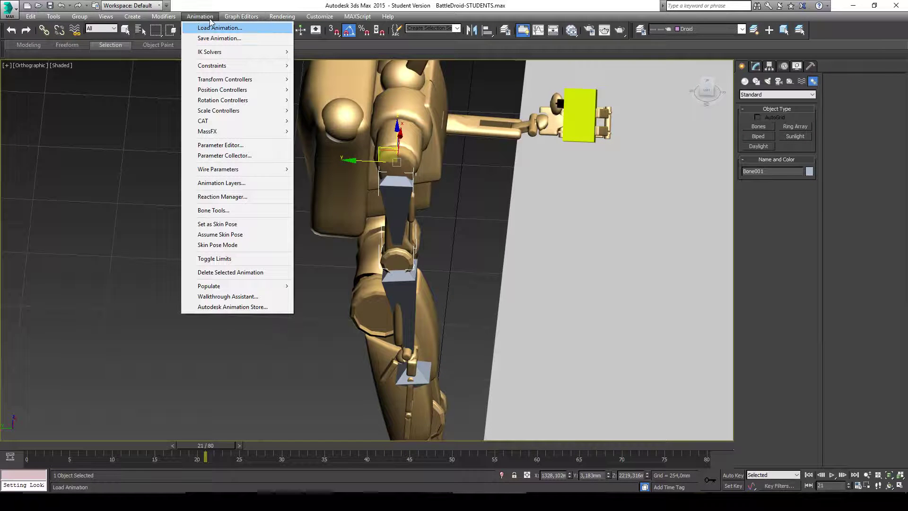
mouse_move(244, 57)
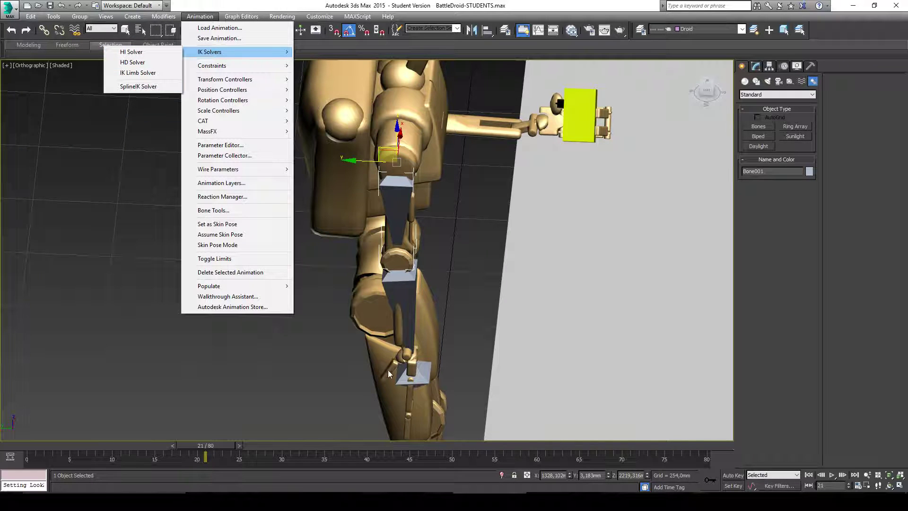
Step: Create an HI Solver IK chain from the hand bone to the upper arm bone
left_click(429, 373)
middle_click_drag(429, 373, 459, 347, "alt")
middle_click_drag(430, 378, 444, 353, "alt")
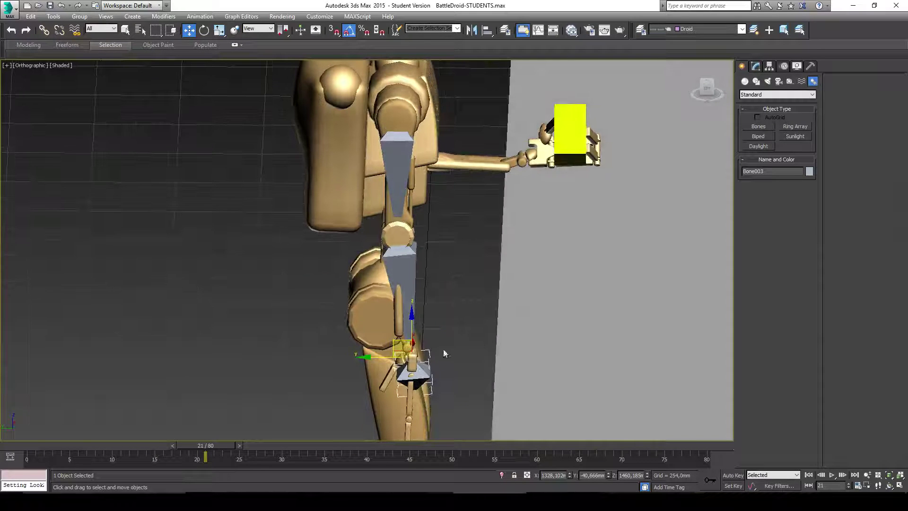
left_click(200, 16)
mouse_move(216, 52)
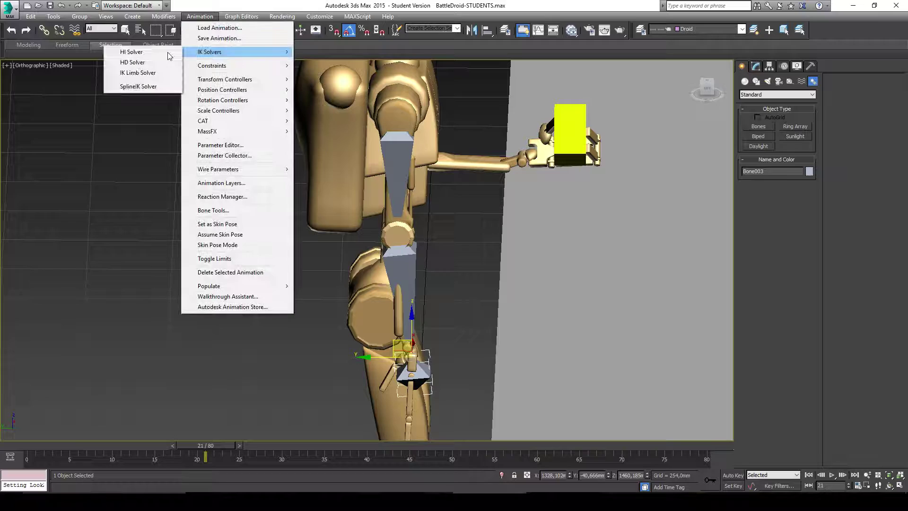
left_click(127, 52)
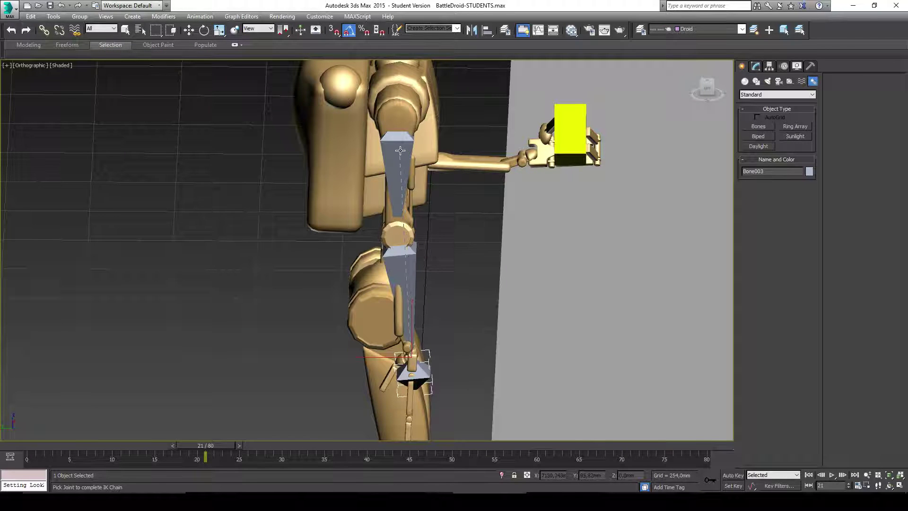
left_click(400, 151)
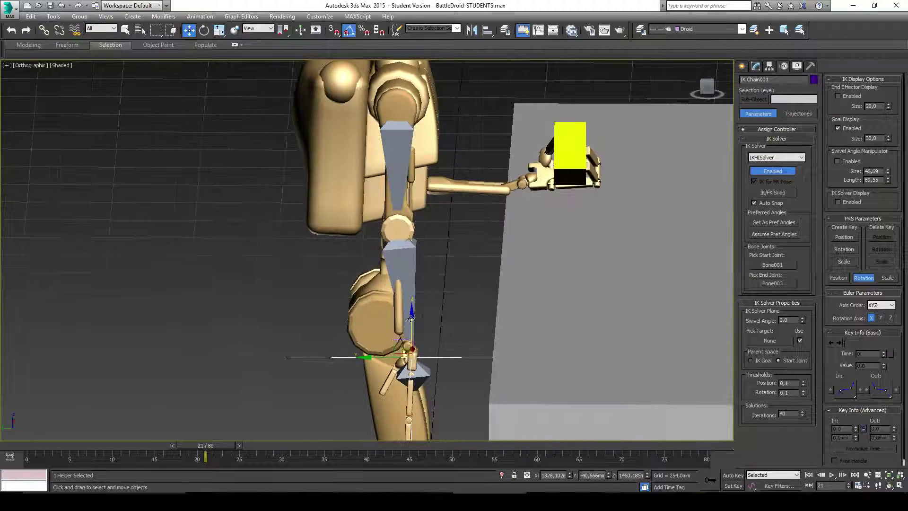
Step: Try moving the IK chain's goal to pose the straight arm, cancelling the move
mouse_move(405, 343)
left_mouse_down()
mouse_move(428, 359)
mouse_move(450, 276)
mouse_move(368, 224)
mouse_move(314, 285)
mouse_move(396, 340)
left_mouse_up()
middle_click_drag(397, 340, 334, 317, "alt")
scroll(363, 321, "down", 4)
left_click_drag(360, 320, 350, 273)
middle_click_drag(350, 272, 388, 314, "alt")
left_click_drag(388, 314, 360, 255)
right_click(359, 255)
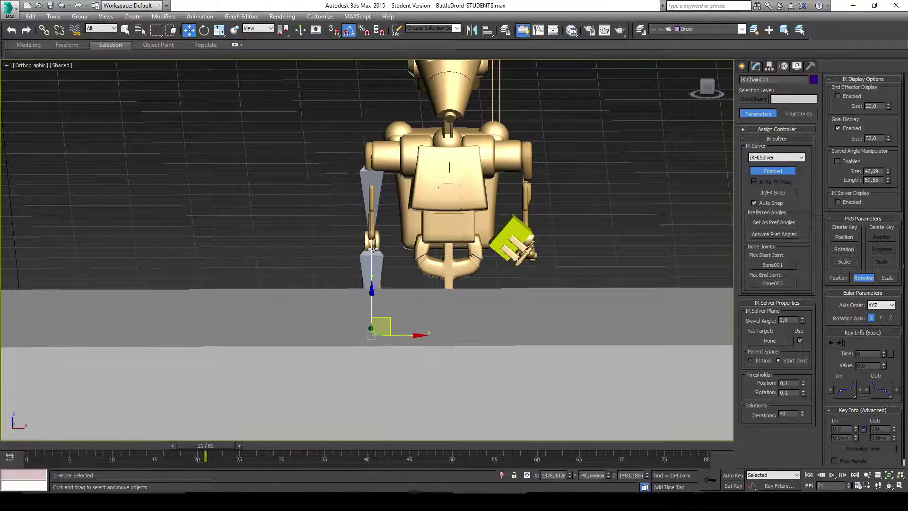
Step: Try moving the IK chain's goal from a side view of the droid, and undo the move
middle_click_drag(359, 255, 326, 218, "alt")
scroll(374, 213, "up", 2)
scroll(331, 237, "down", 4)
left_click_drag(370, 308, 370, 246)
middle_click_drag(327, 283, 362, 309, "alt")
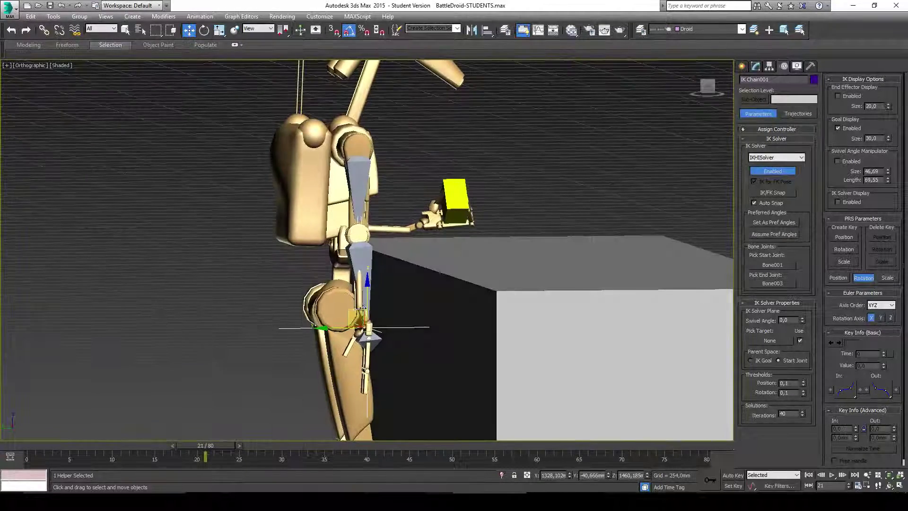
mouse_move(354, 307)
left_mouse_down()
mouse_move(348, 296)
mouse_move(350, 308)
left_mouse_up()
key("ctrl+z")
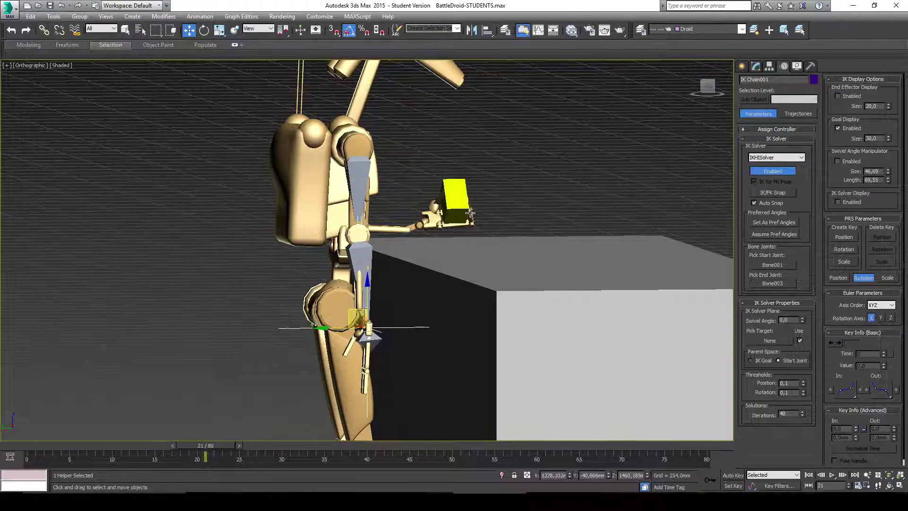
Step: With Auto Key on at frame 0, shift the IK goal slightly forward to key the arm's starting pose
middle_click_drag(425, 227, 364, 323, "alt")
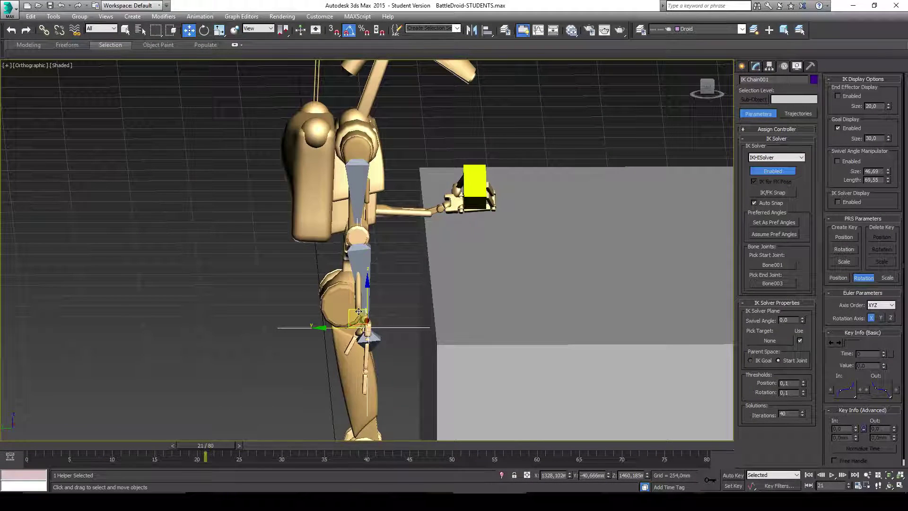
mouse_move(359, 311)
left_mouse_down()
mouse_move(308, 265)
mouse_move(351, 315)
mouse_move(304, 253)
mouse_move(365, 254)
mouse_move(430, 177)
mouse_move(430, 244)
mouse_move(428, 236)
mouse_move(373, 324)
mouse_move(358, 306)
left_mouse_up()
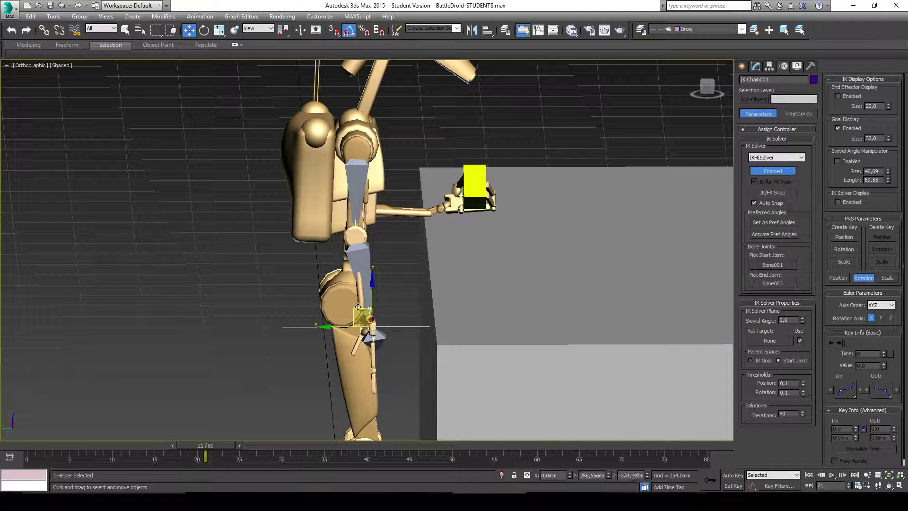
left_click_drag(212, 444, 33, 455)
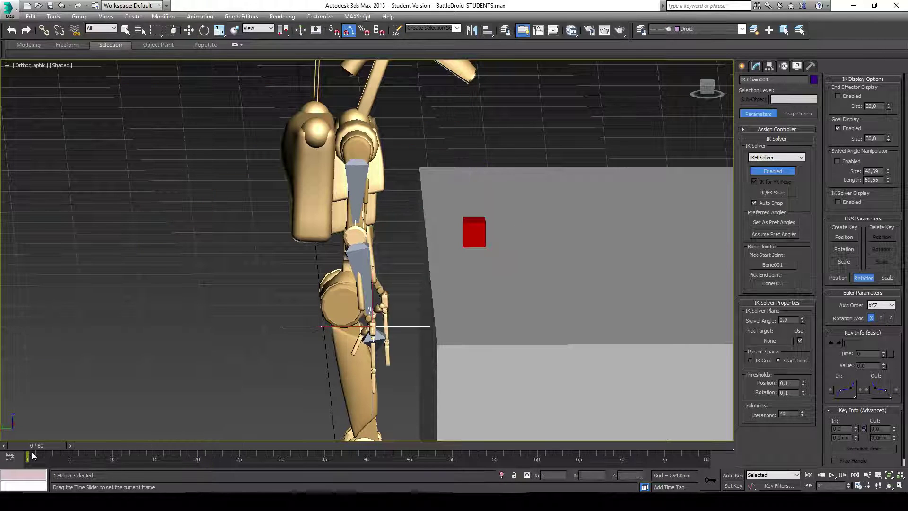
key("w")
left_click(726, 475)
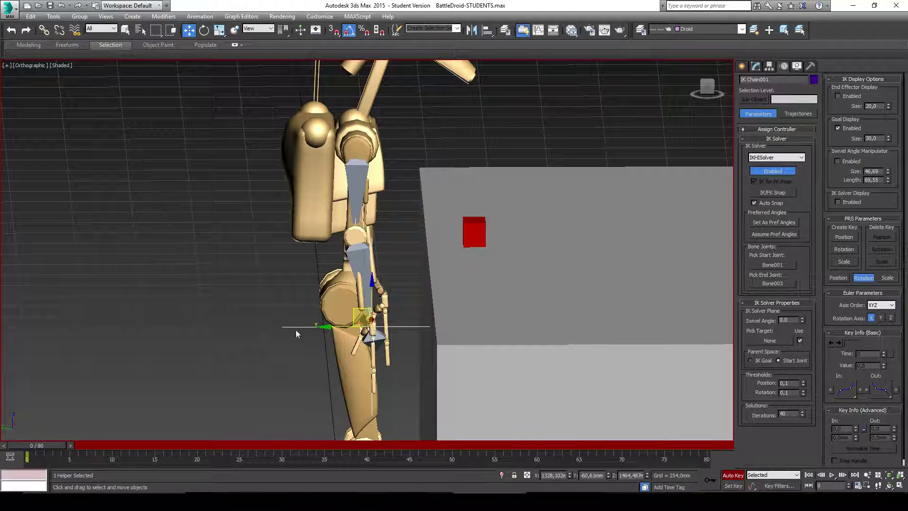
left_click_drag(358, 308, 359, 306)
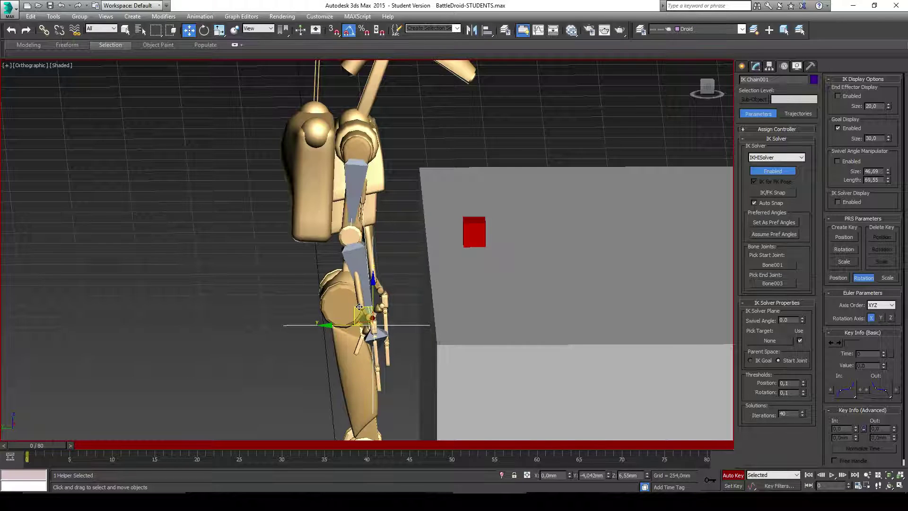
Step: At frame 5, key the IK goal raised and pulled back so the elbow bends behind the torso
left_click_drag(37, 448, 78, 444)
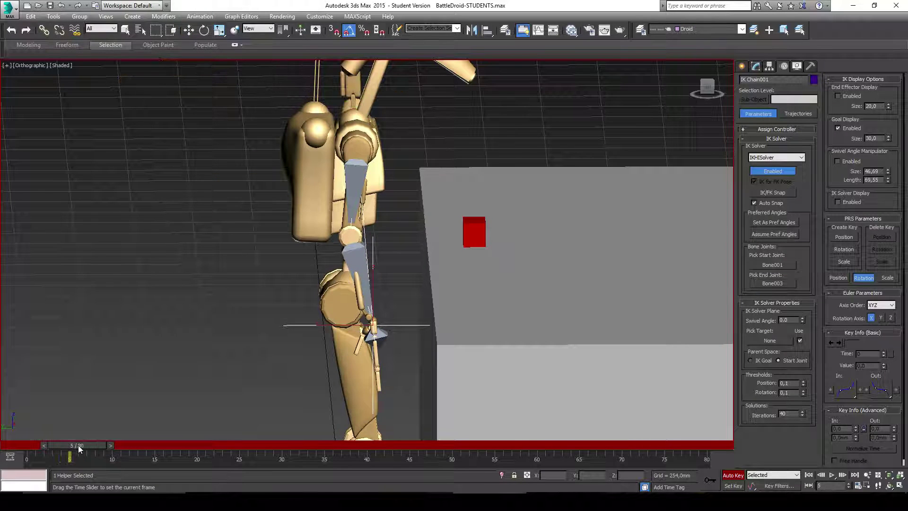
left_click_drag(356, 312, 300, 238)
key("ctrl+z")
key("ctrl+z")
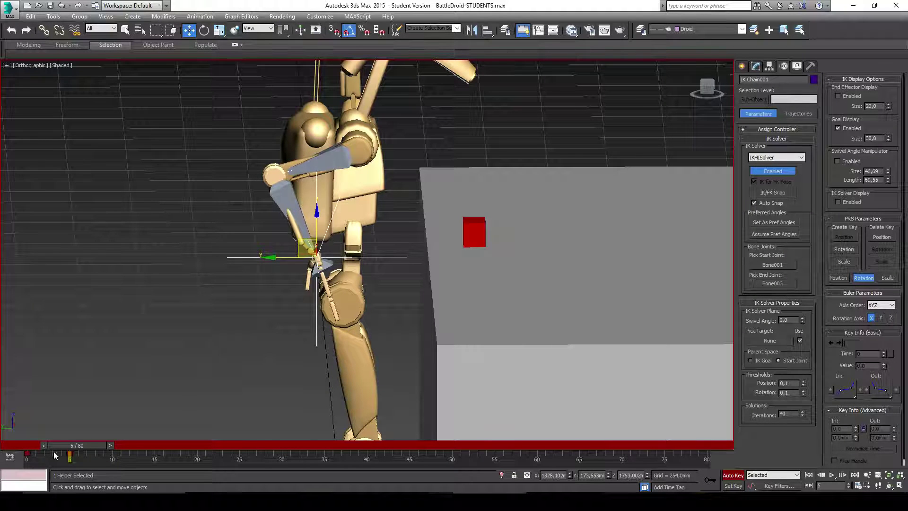
Step: Key the IK goal reaching forward over the table at frame 10 and lowered toward it at frame 15
left_click_drag(76, 445, 121, 447)
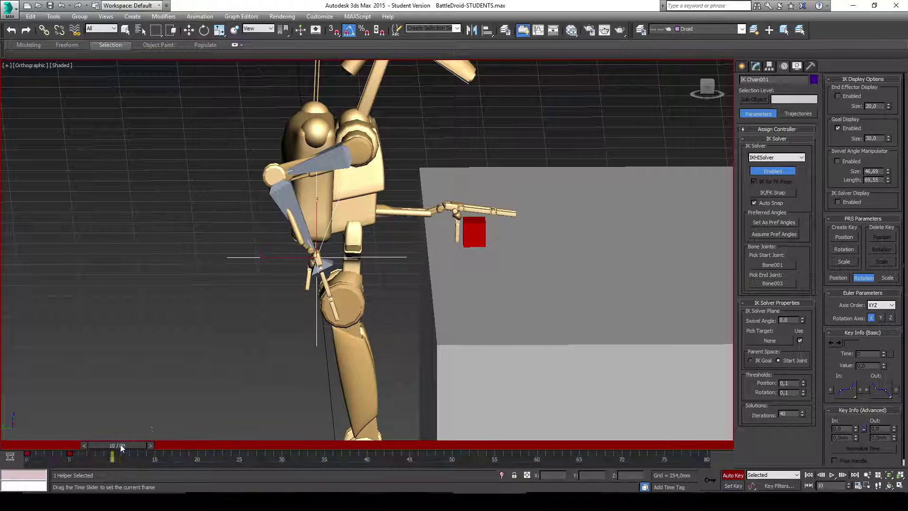
key("w")
left_click_drag(298, 239, 417, 172)
left_click_drag(135, 447, 164, 446)
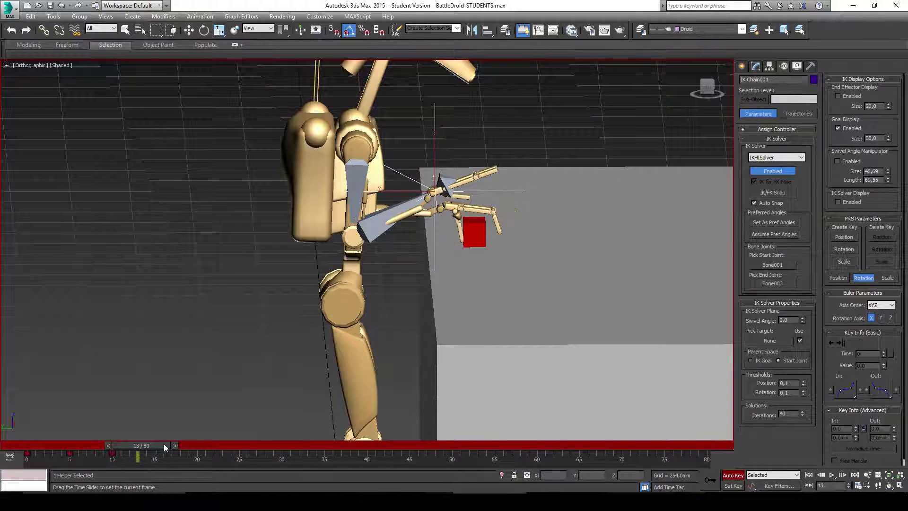
key("w")
left_click_drag(421, 176, 408, 230)
Step: Select all the IK goal's keys and stretch their range so the last key falls on frame 45
left_click_drag(170, 446, 47, 458)
left_click_drag(179, 463, 23, 462)
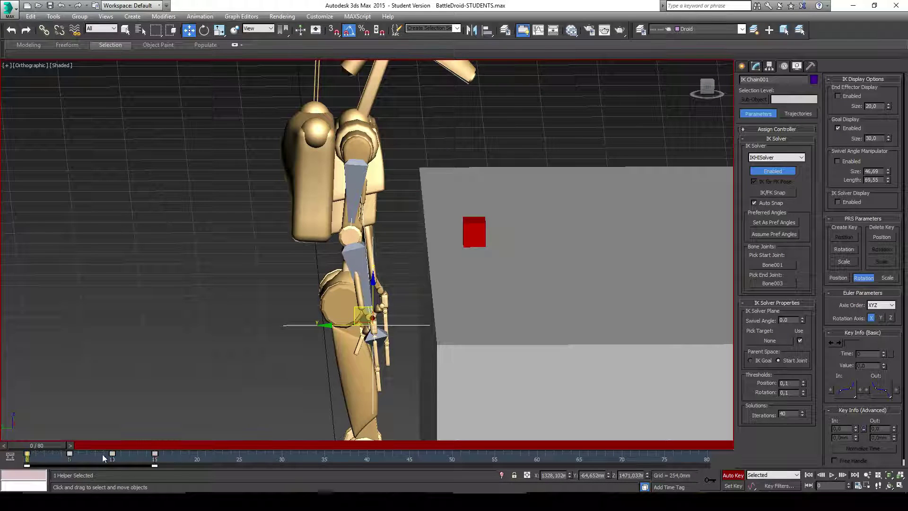
left_click_drag(154, 467, 409, 479)
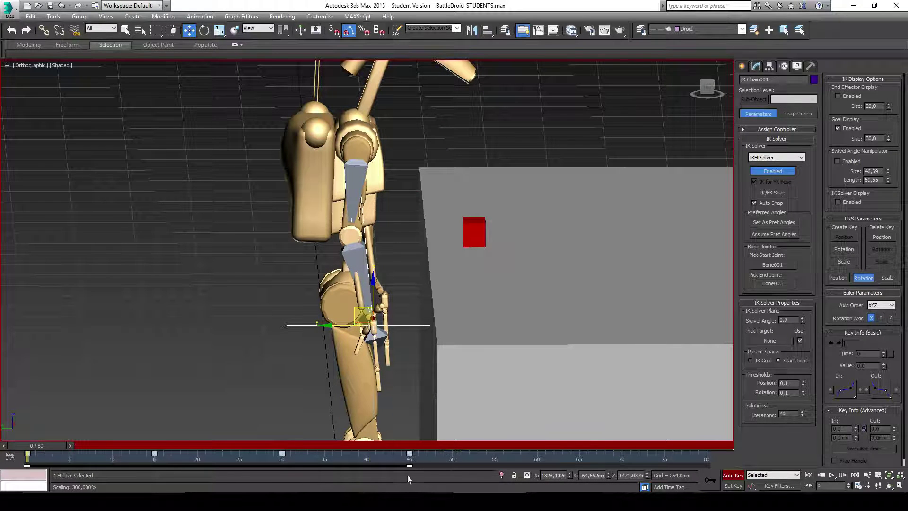
Step: Play the arm animation to check its motion, stop it, and return to frame 0
left_click(831, 475)
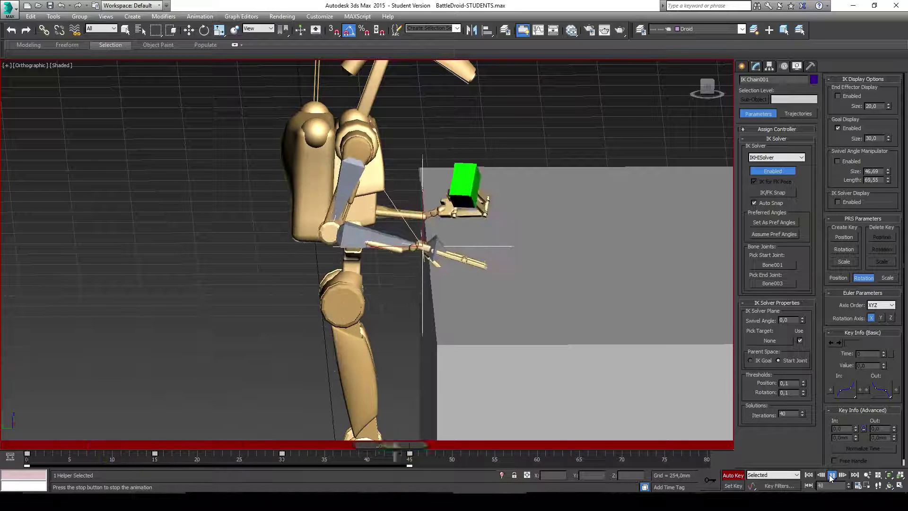
left_click(831, 475)
key("w")
left_click_drag(502, 445, 27, 458)
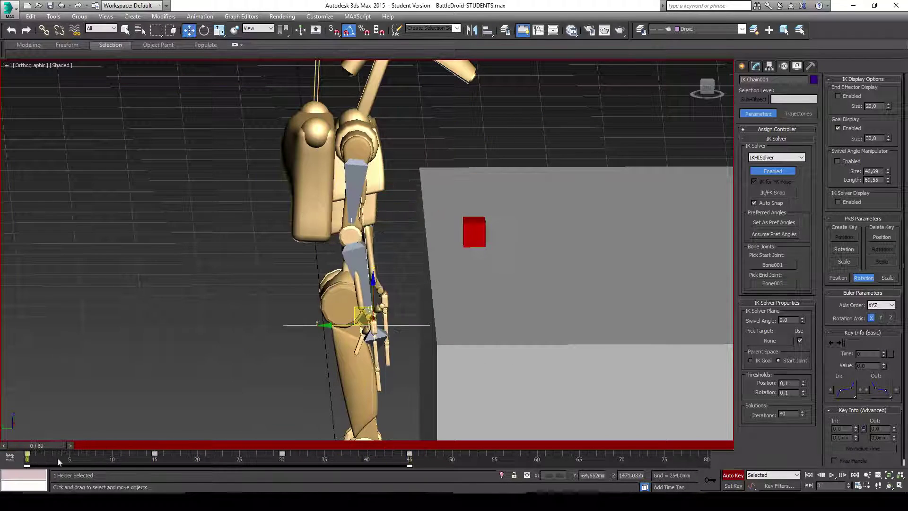
Step: Examine the bone-rigged arm and the droid's other arm from several angles, finishing with the IK chain selected
middle_click_drag(465, 291, 363, 326, "alt")
scroll(349, 313, "up", 4)
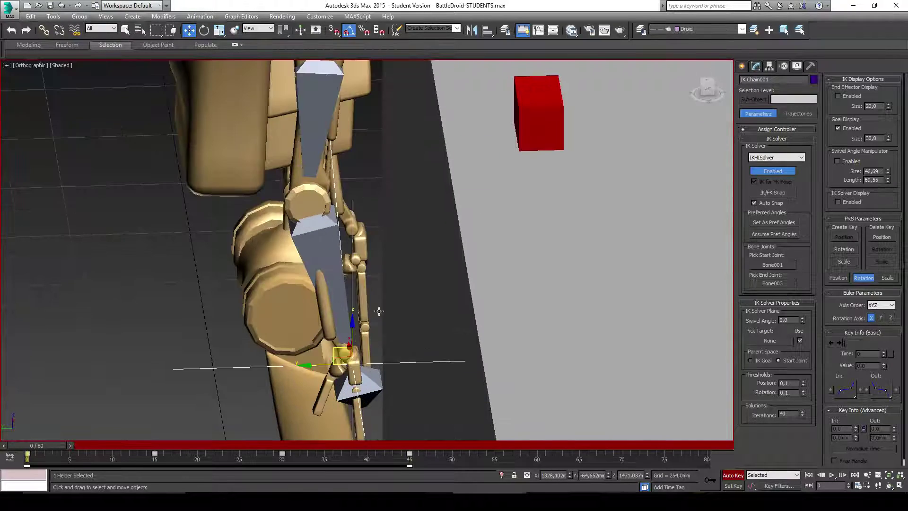
middle_click_drag(410, 373, 436, 367, "alt")
scroll(406, 368, "down", 4)
mouse_move(436, 366)
middle_mouse_down("alt")
mouse_move(422, 373)
mouse_move(424, 364)
middle_mouse_up("alt")
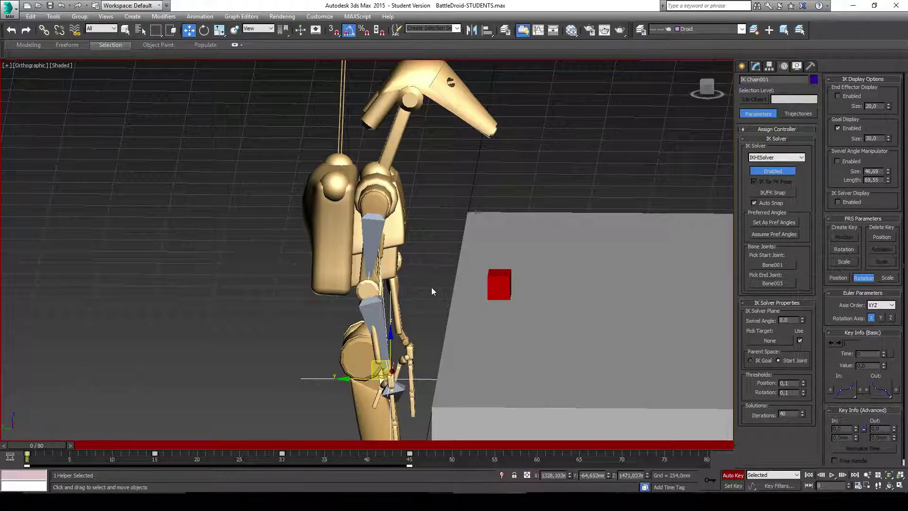
middle_click_drag(422, 298, 455, 249, "alt")
scroll(496, 308, "up", 2)
left_click(450, 209)
middle_click_drag(458, 301, 419, 295, "alt")
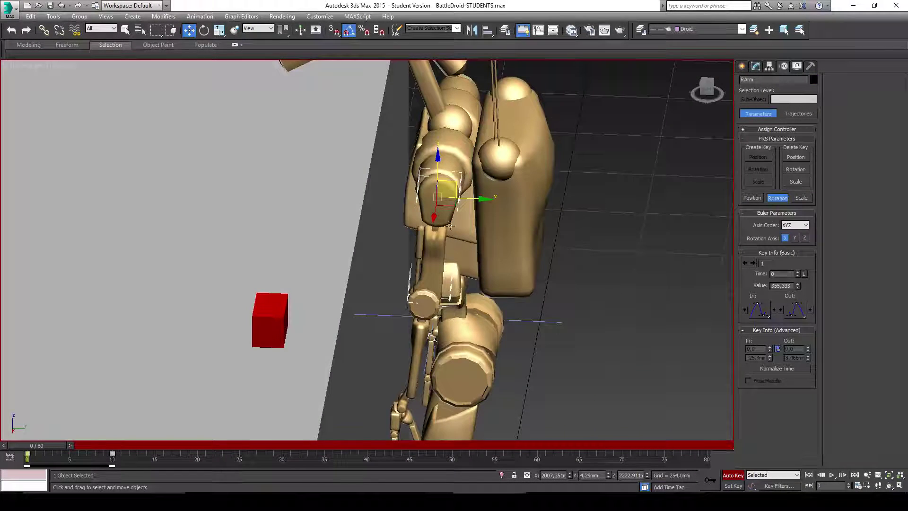
middle_click_drag(464, 220, 425, 145)
middle_click_drag(462, 209, 424, 418, "alt")
left_click(438, 413)
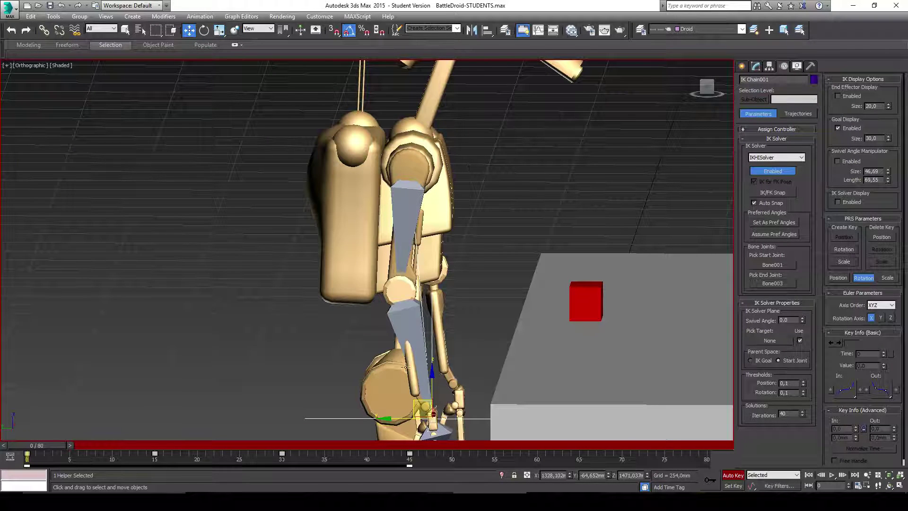
middle_click_drag(503, 126, 520, 185, "alt")
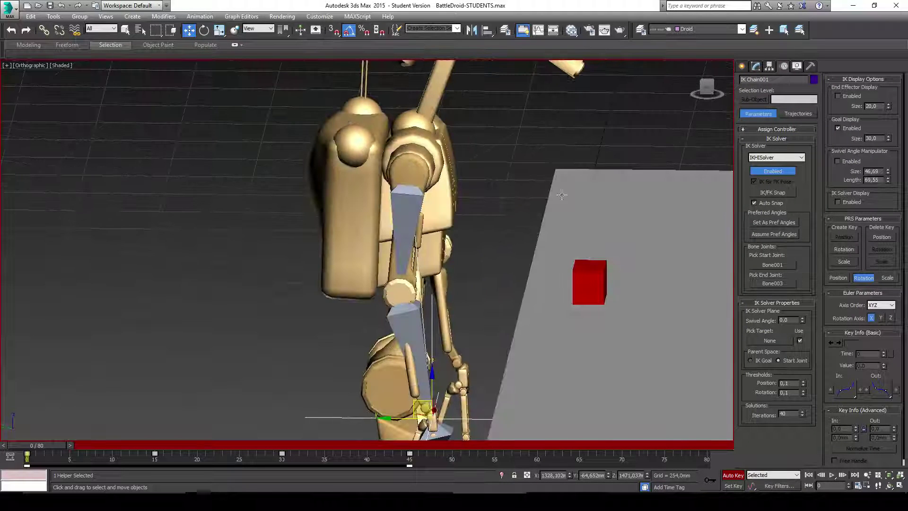
middle_click_drag(578, 272, 559, 275, "alt")
Step: Turn off Auto Key and move the IK goal up and back to bend the arm behind the torso
left_click(733, 475)
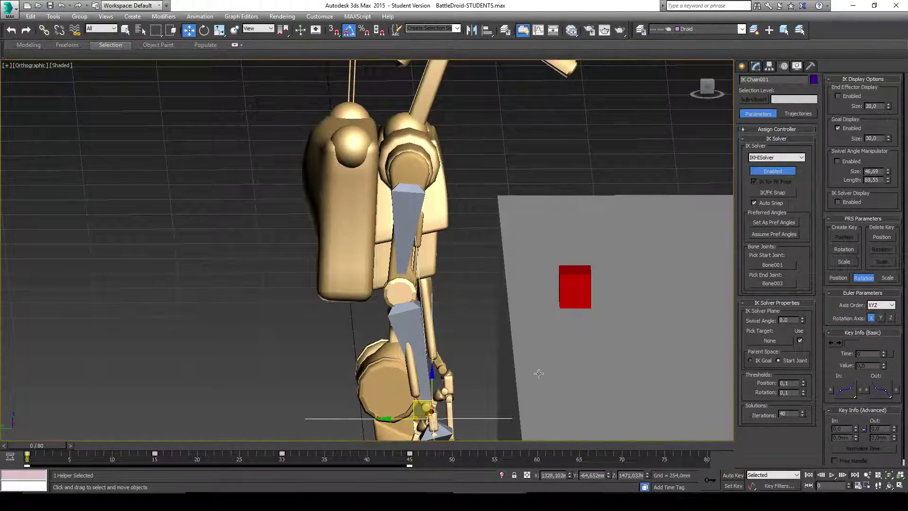
middle_click_drag(539, 373, 530, 372, "alt")
middle_click_drag(390, 307, 378, 321, "alt")
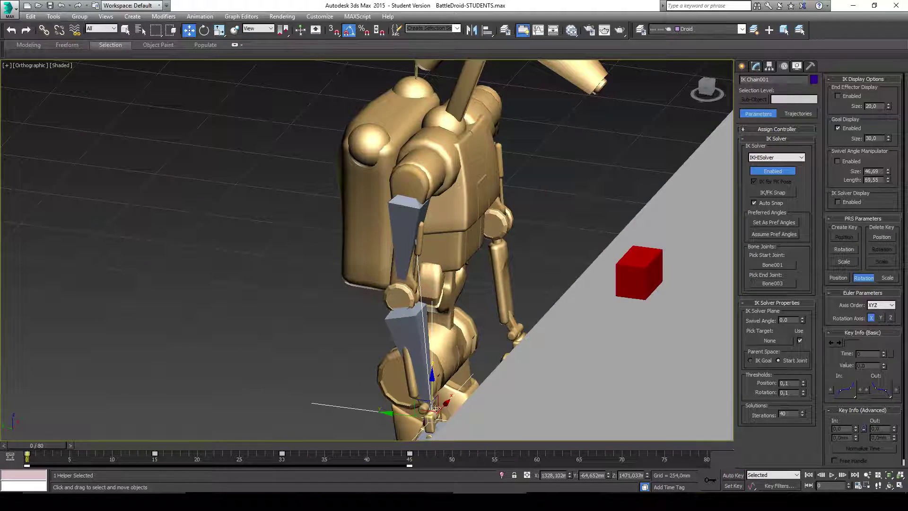
middle_click_drag(487, 396, 451, 376, "alt")
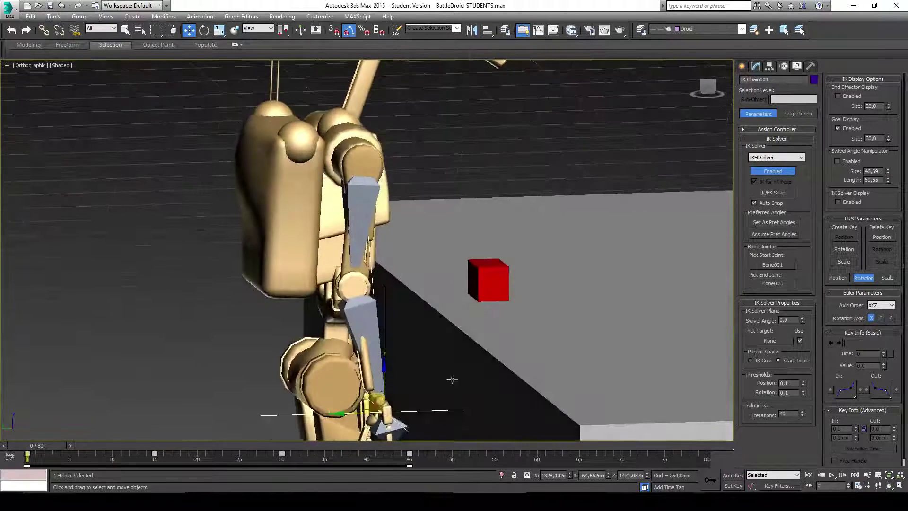
left_click_drag(378, 398, 337, 253)
middle_click_drag(338, 254, 392, 218, "alt")
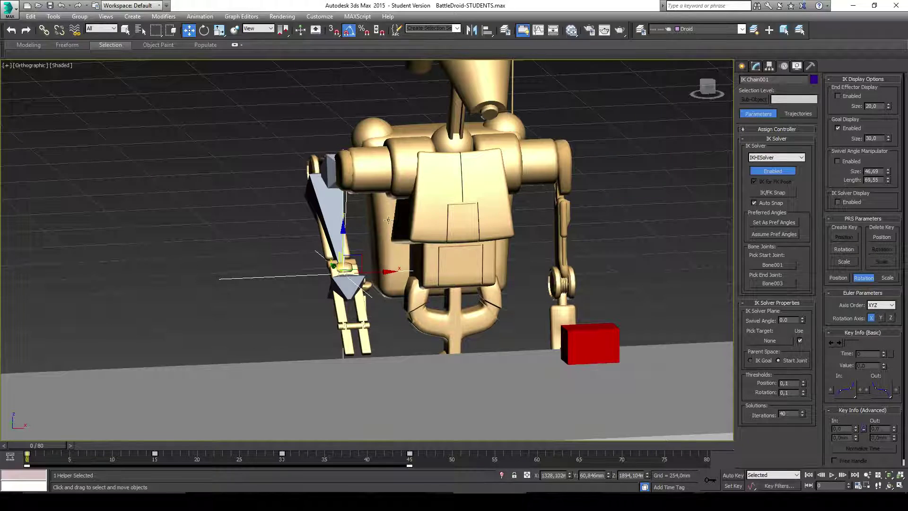
Step: Try moving the IK goal sideways away from the body, cancel the move, and view the arm from the front
left_click_drag(374, 273, 301, 221)
right_click(301, 221)
middle_click_drag(308, 220, 327, 263)
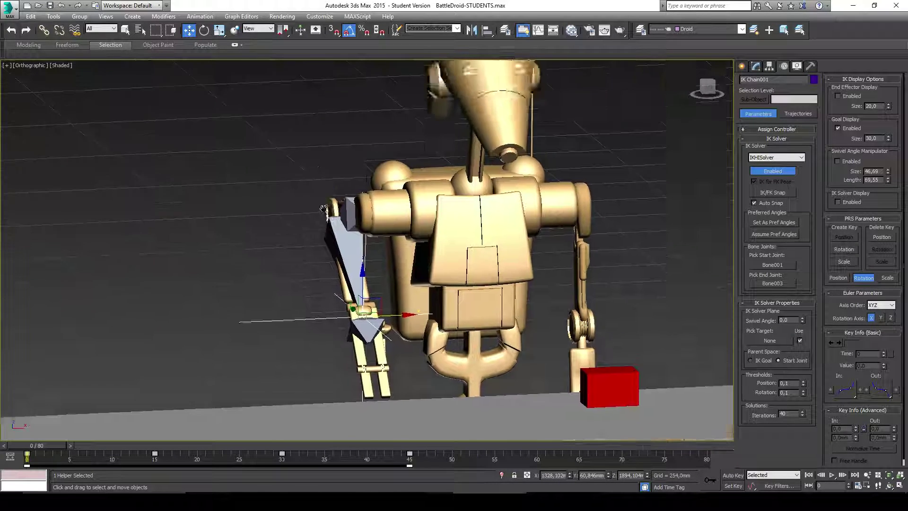
scroll(317, 210, "up", 3)
middle_click_drag(347, 202, 393, 273)
scroll(393, 273, "down", 3)
Step: Try rotating the IK goal and the forearm bone to turn the bent arm
key("e")
left_click_drag(411, 392, 430, 321)
right_click(430, 320)
left_click(408, 320)
left_click(408, 320)
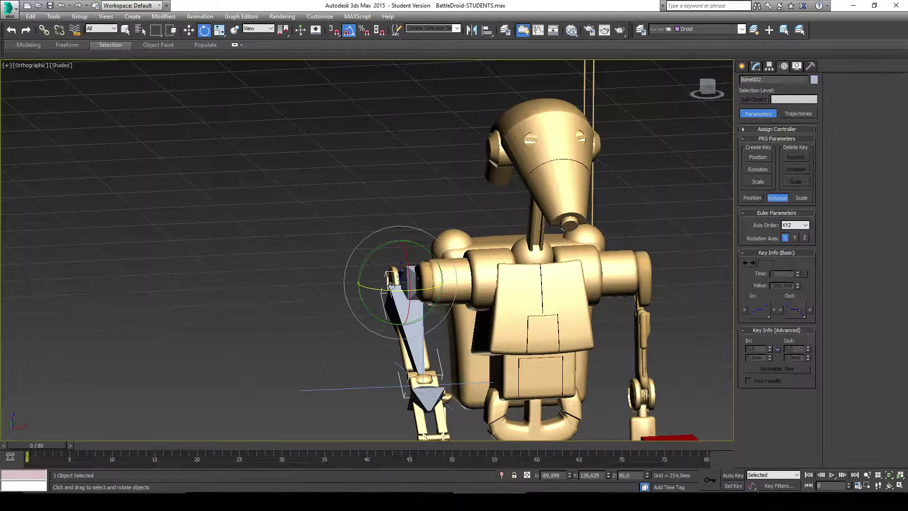
left_click_drag(382, 290, 445, 297)
Step: Try rotating the hand bone at the end of the chain, and undo the rotation
left_click(434, 401)
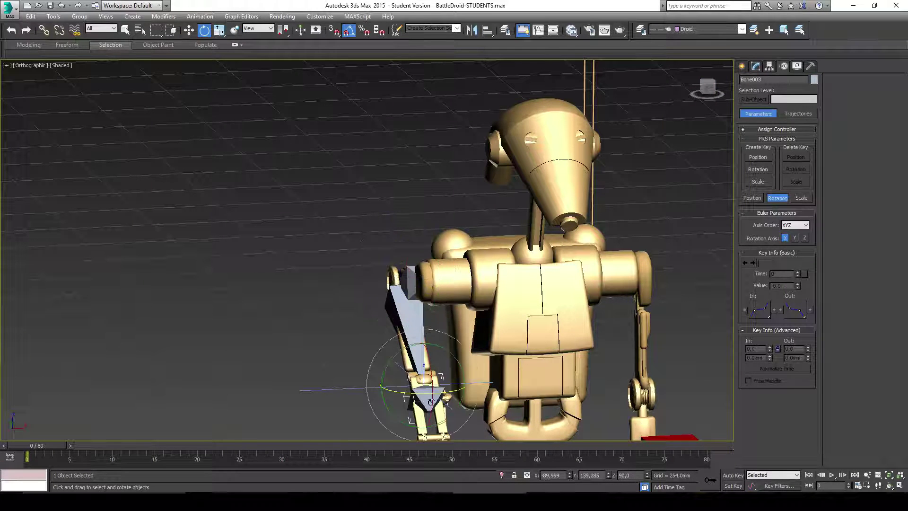
mouse_move(433, 395)
left_mouse_down()
mouse_move(405, 396)
mouse_move(427, 393)
left_mouse_up()
key("ctrl+z")
middle_click_drag(433, 357, 469, 373, "alt")
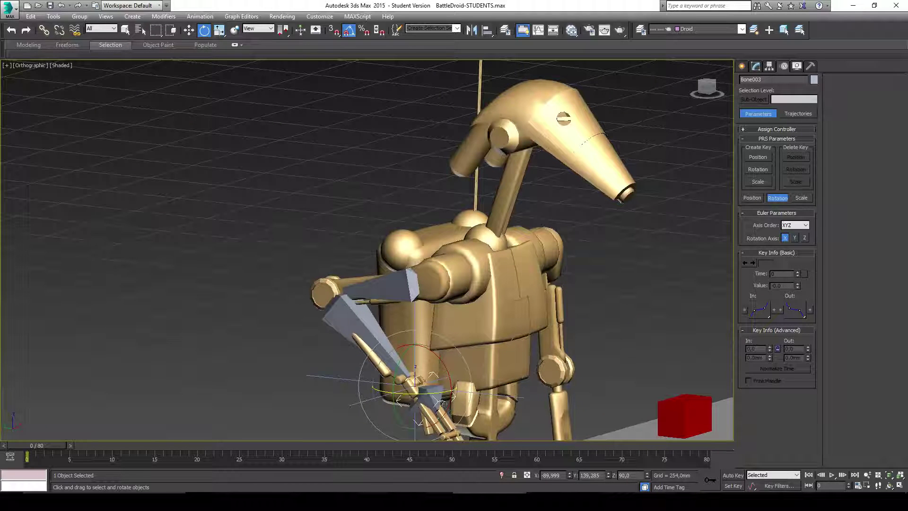
Step: Check the upper arm bone, try changing the IK chain's swivel angle, and undo that change
left_click(384, 286)
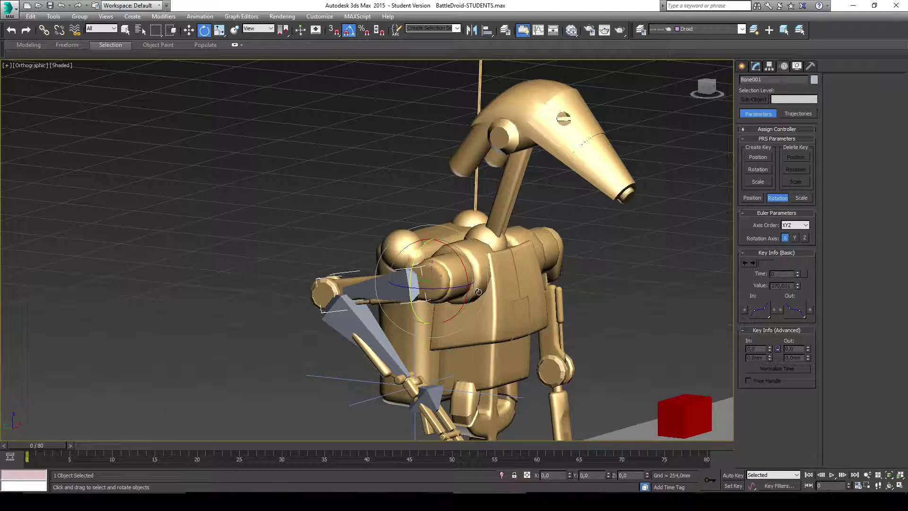
middle_click_drag(478, 292, 411, 359, "alt")
scroll(407, 426, "up", 2)
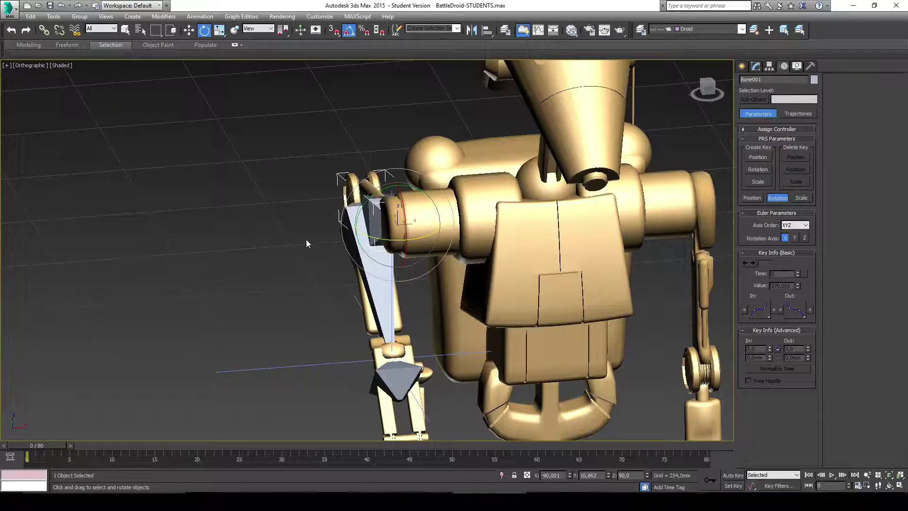
left_click(405, 383)
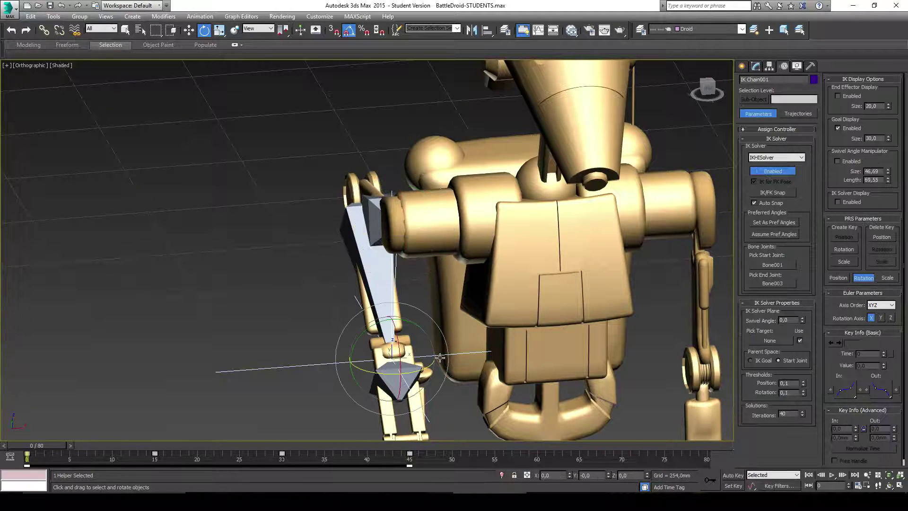
middle_click_drag(444, 353, 455, 340, "alt")
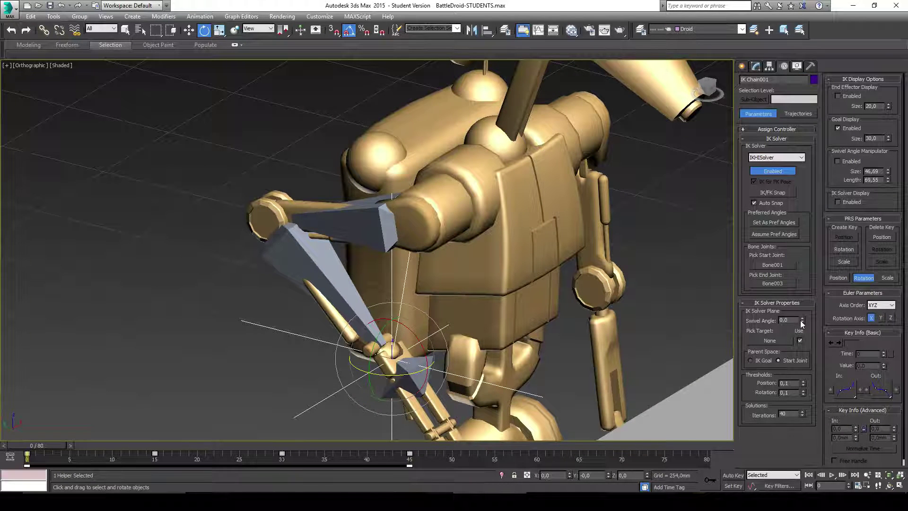
left_click_drag(802, 322, 724, 306)
key("ctrl+z")
Step: Delete all of the IK goal's animation keys from the timeline and turn Auto Key back on
middle_click_drag(433, 324, 412, 267, "alt")
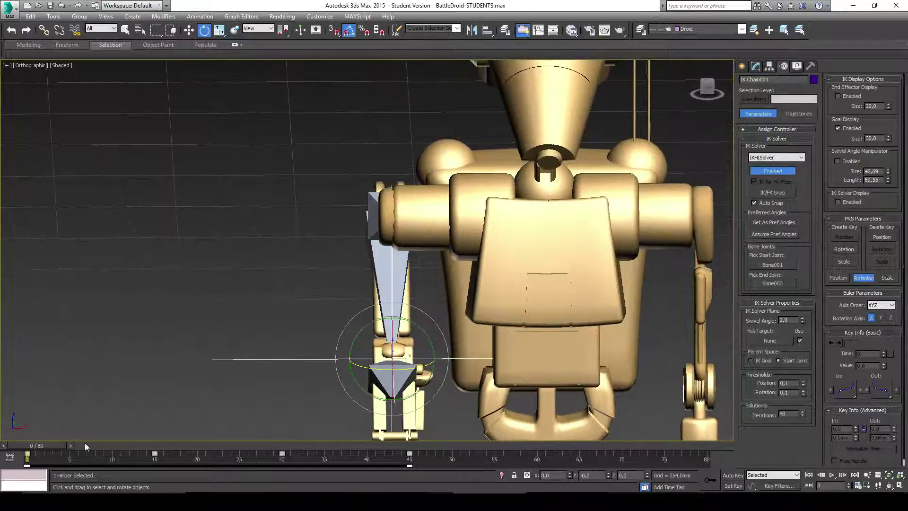
left_click(458, 461)
left_click_drag(282, 472, 23, 467)
key("Delete")
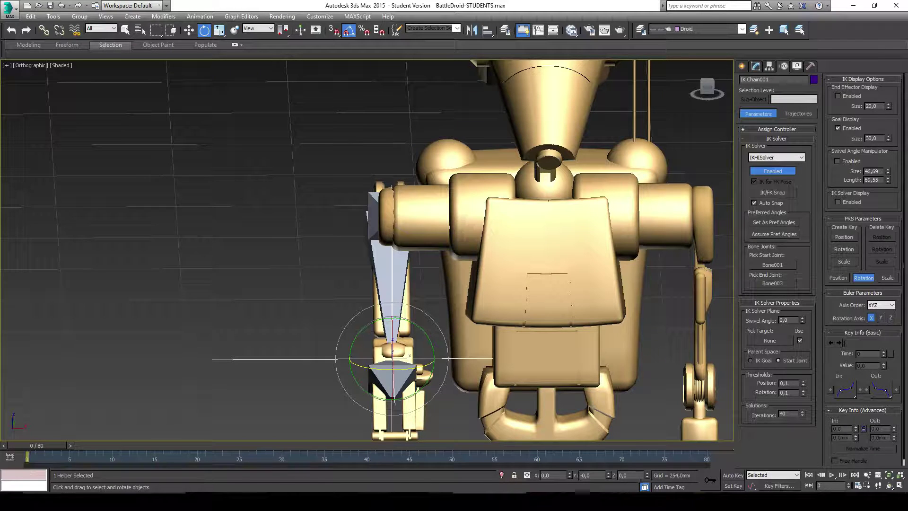
left_click(733, 475)
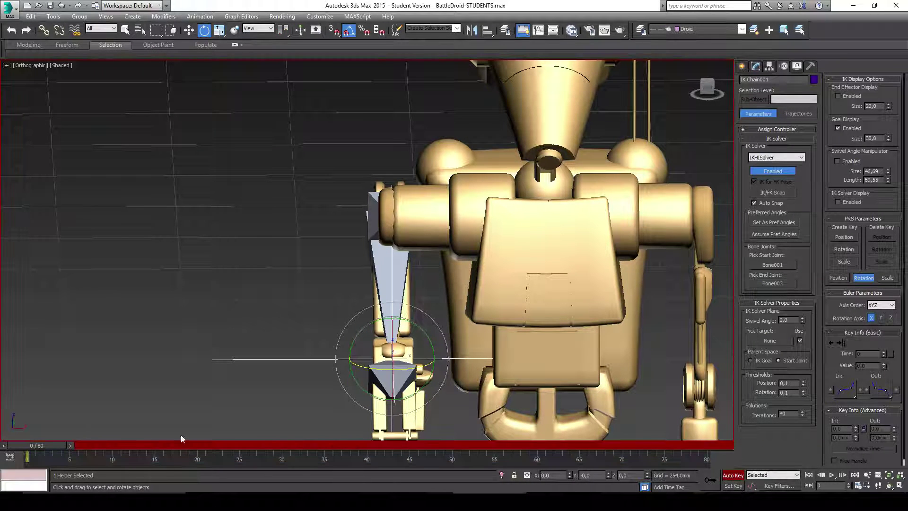
Step: Key the IK chain's swivel angle at -60 on frame 5 and 0 on frame 10, repeat the keys through frame 35, and play the animation
left_click_drag(51, 447, 95, 452)
key("e")
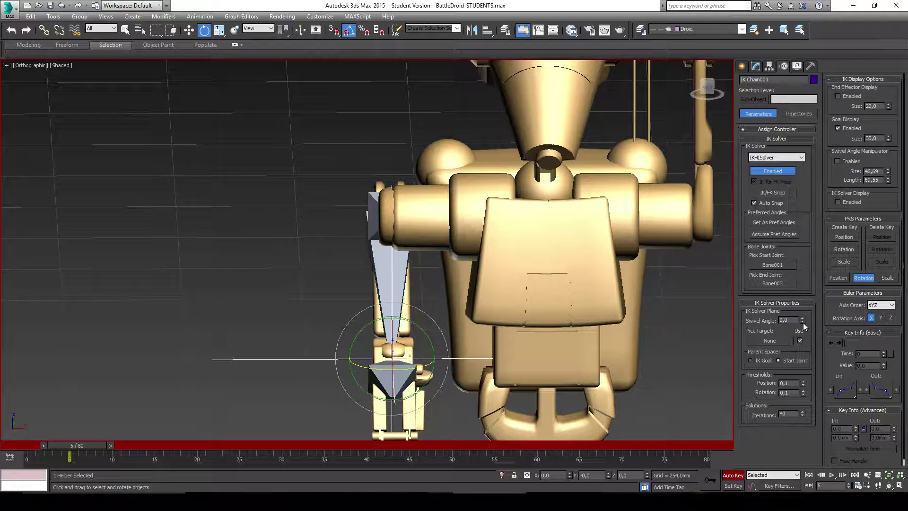
left_click_drag(802, 323, 797, 349)
left_click_drag(78, 446, 126, 443)
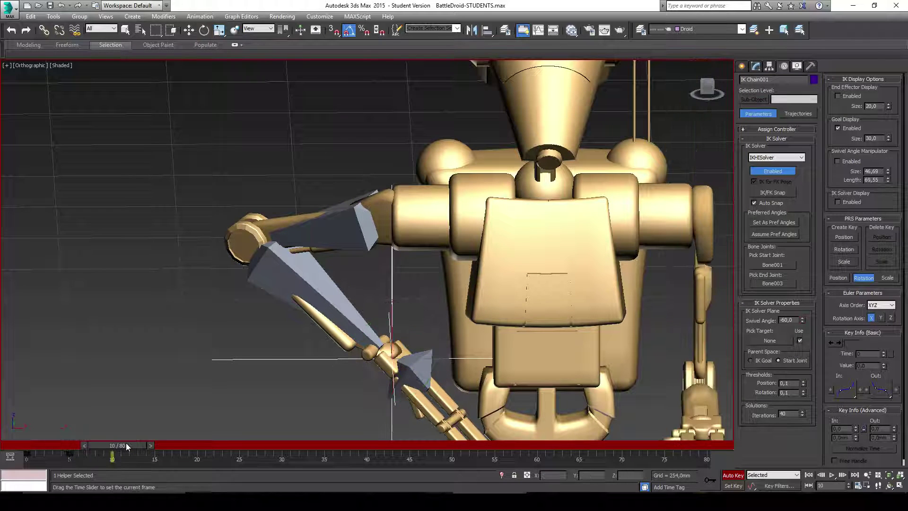
left_click_drag(28, 452, 283, 459, "shift")
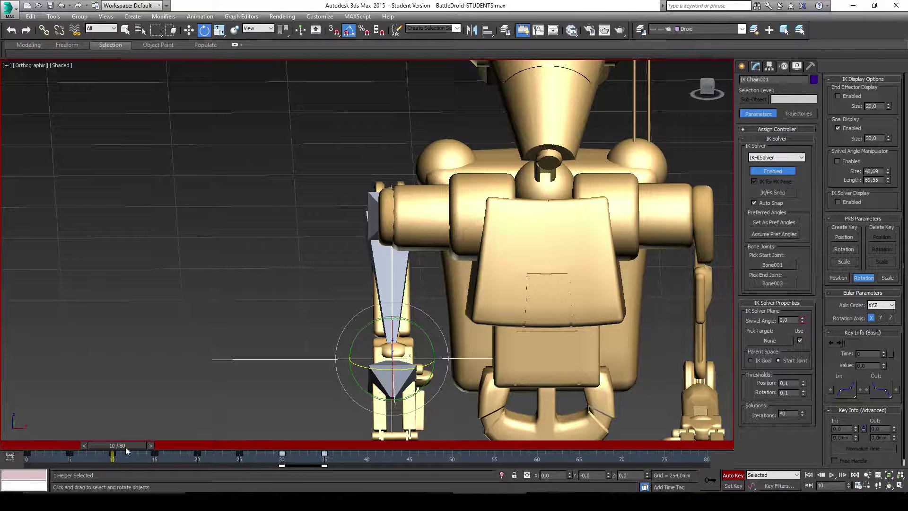
left_click_drag(126, 447, 27, 446)
left_click(830, 476)
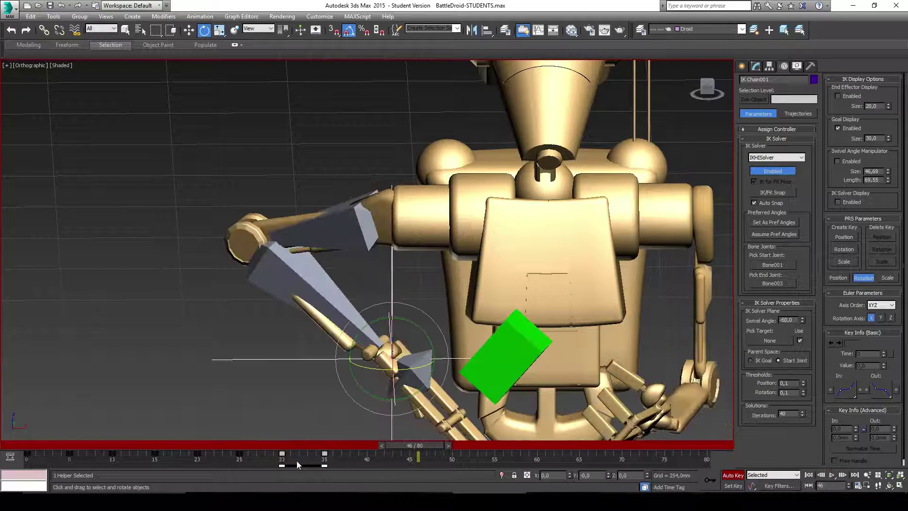
Step: Delete all of the IK chain's swivel angle keys, return to frame 0 and turn off Auto Key
left_click_drag(381, 454, 53, 467)
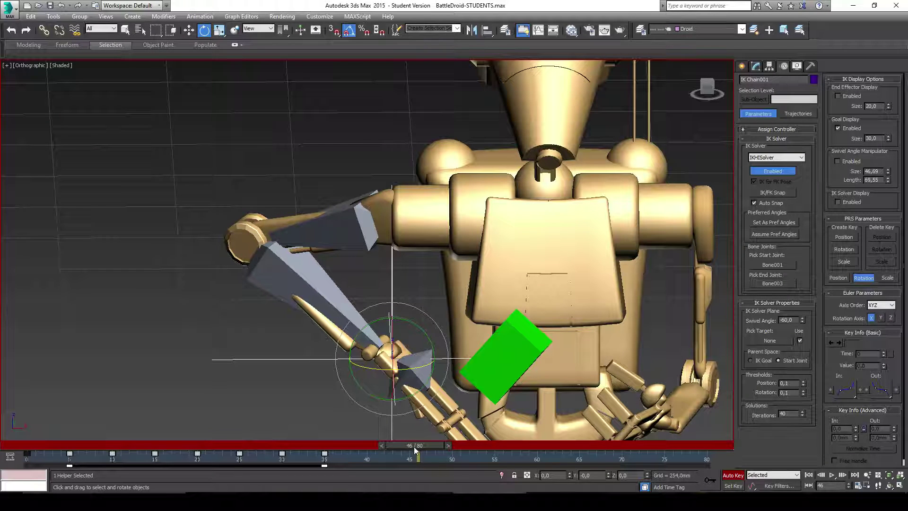
left_click_drag(413, 446, 29, 453)
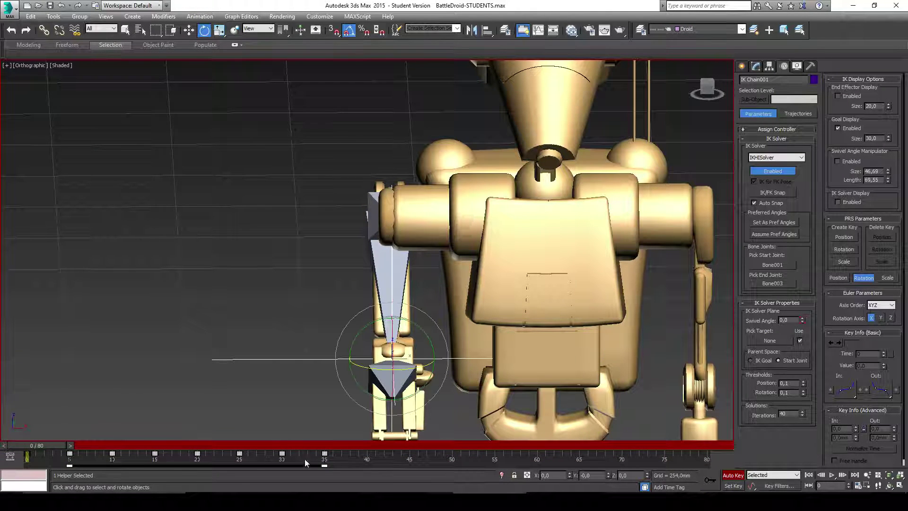
left_click_drag(349, 459, 26, 468)
key("Delete")
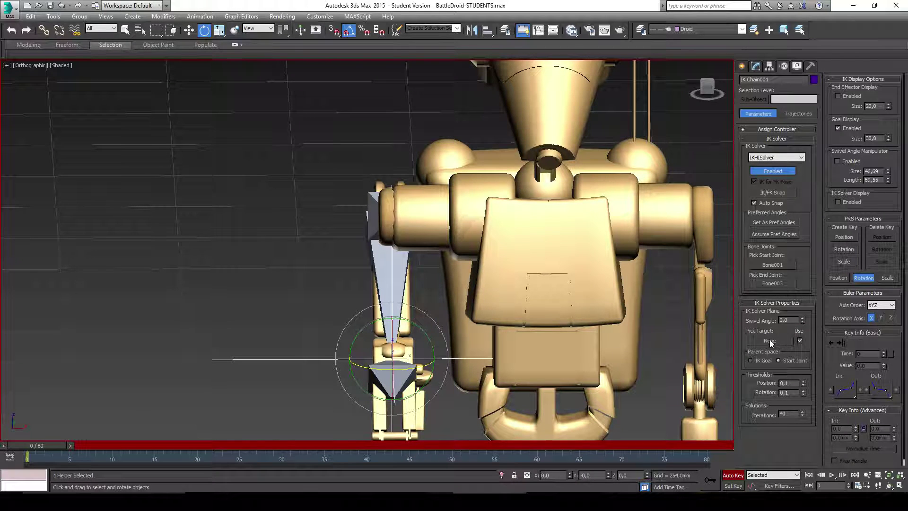
left_click(739, 476)
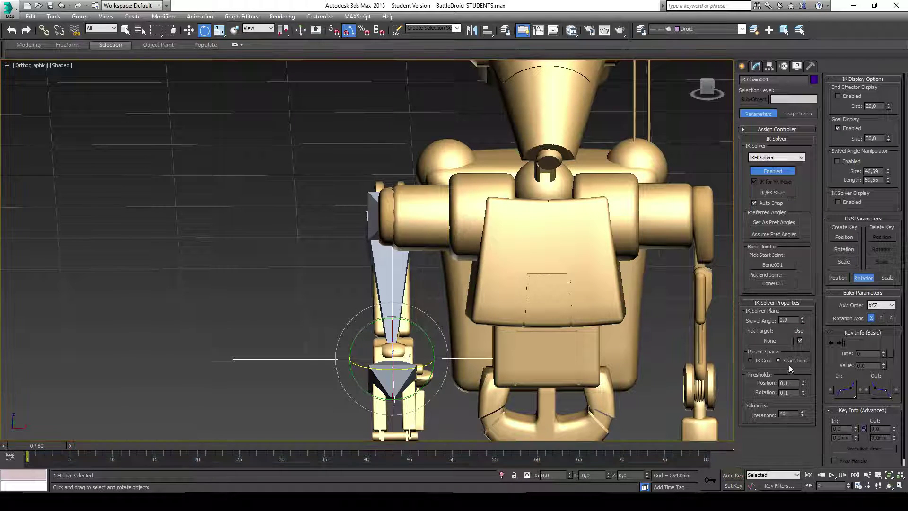
Step: Create a Dummy helper on the ground beside the droid's bent arm in the Top view
middle_click_drag(474, 251, 515, 273, "alt")
scroll(515, 273, "down", 4)
scroll(502, 282, "up", 2)
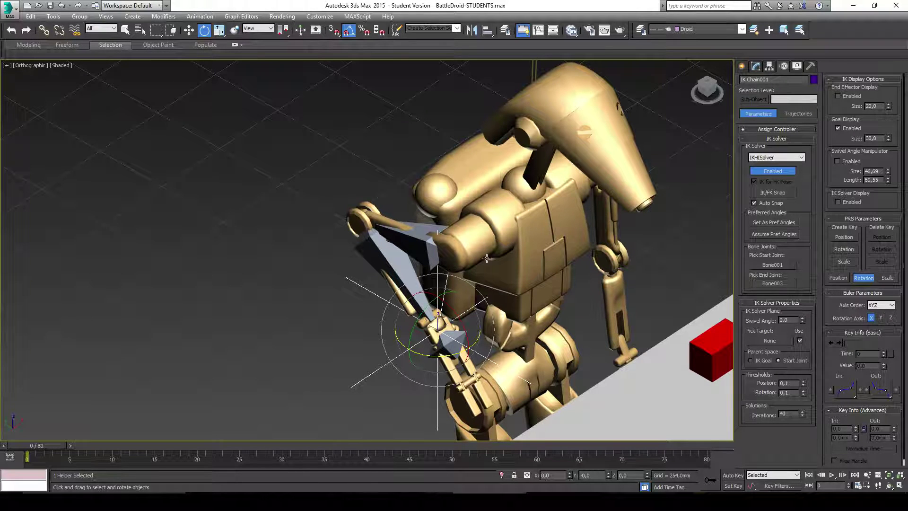
middle_click_drag(518, 202, 503, 227, "alt")
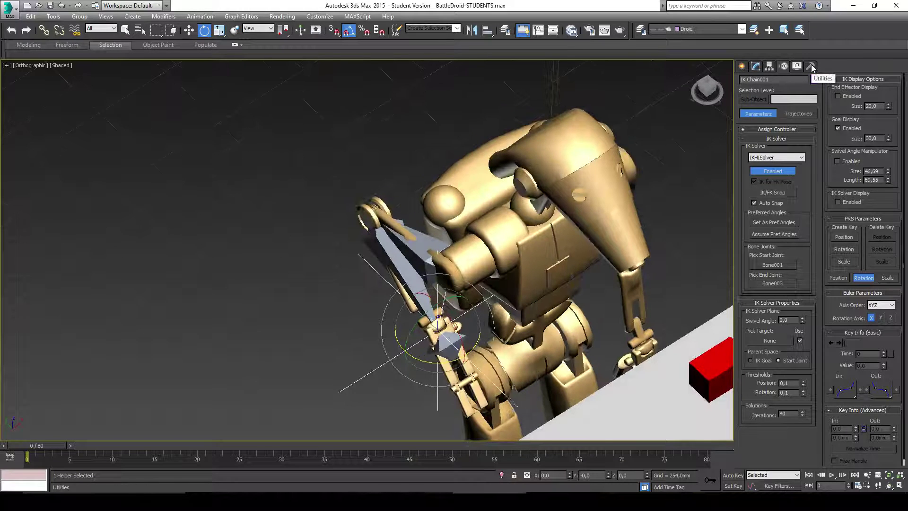
left_click(746, 67)
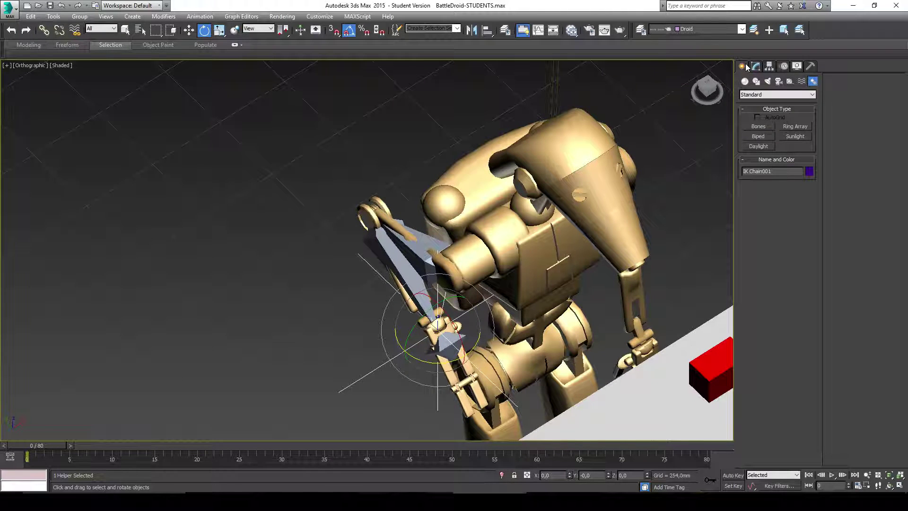
left_click(789, 81)
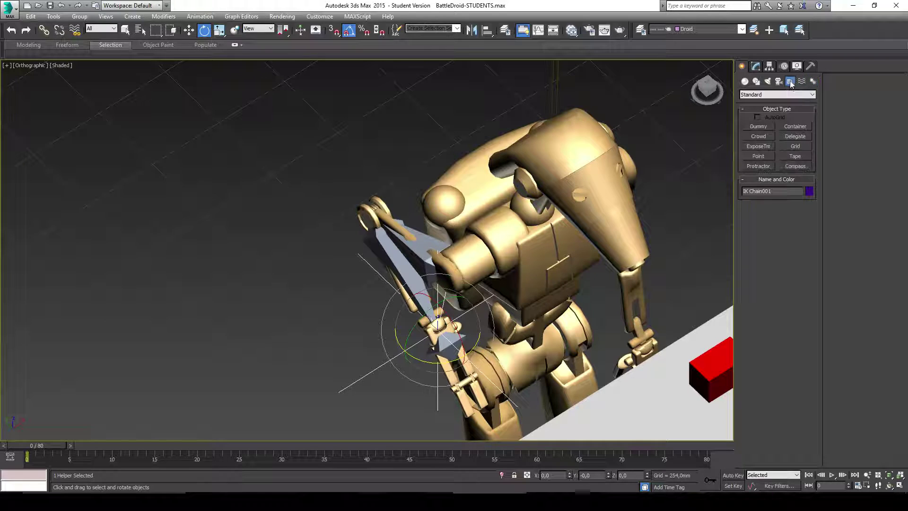
left_click(763, 127)
scroll(641, 130, "down", 4)
scroll(544, 204, "up", 2)
middle_click_drag(543, 202, 515, 230, "alt")
left_click(708, 86)
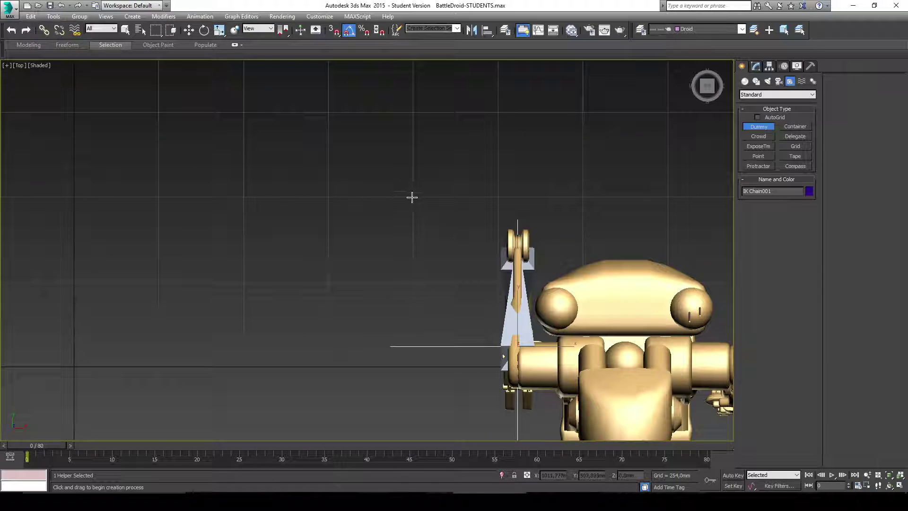
left_click_drag(413, 197, 451, 220)
Step: Raise the dummy to elbow height, to about 2204 mm in Z and 403 mm in Y
middle_click_drag(451, 220, 472, 360, "alt")
key("w")
scroll(473, 360, "down", 3)
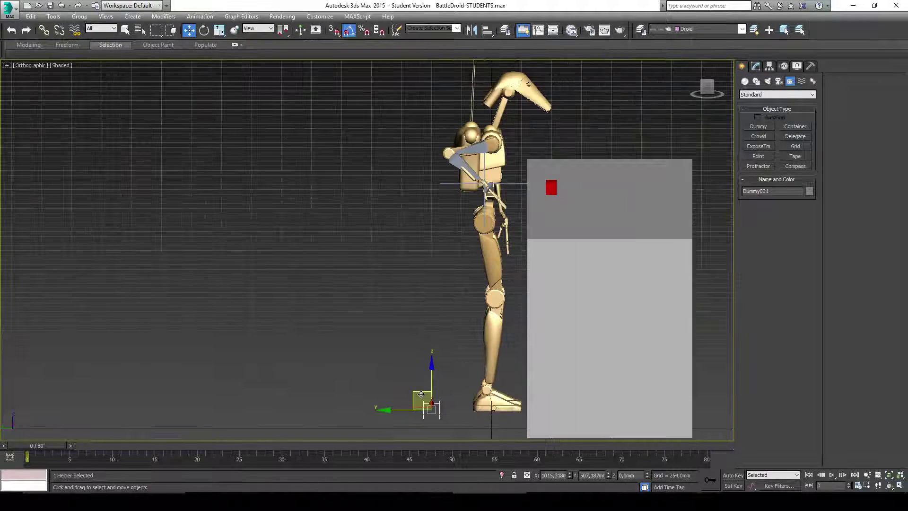
left_click_drag(418, 393, 434, 132)
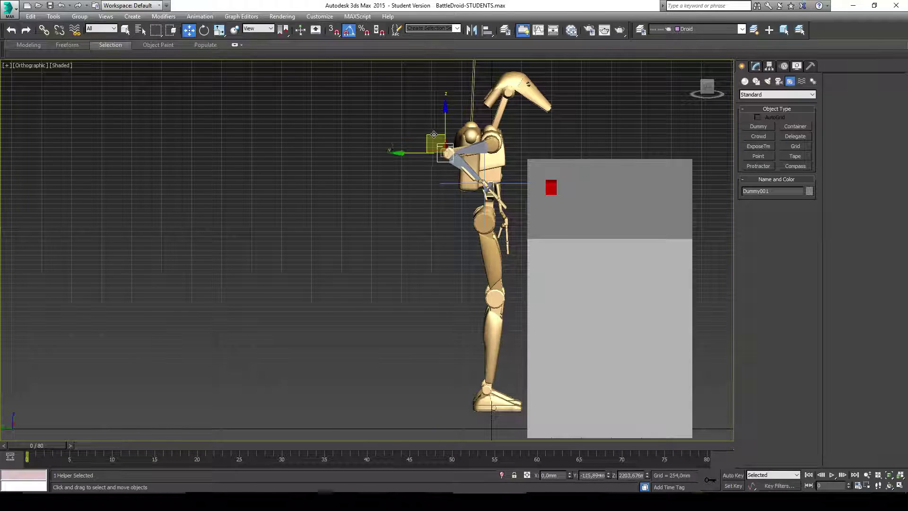
Step: Shift the dummy to the elbow at about 1326 mm in X and lower it to about 2177 mm in Z
middle_click_drag(595, 113, 531, 218)
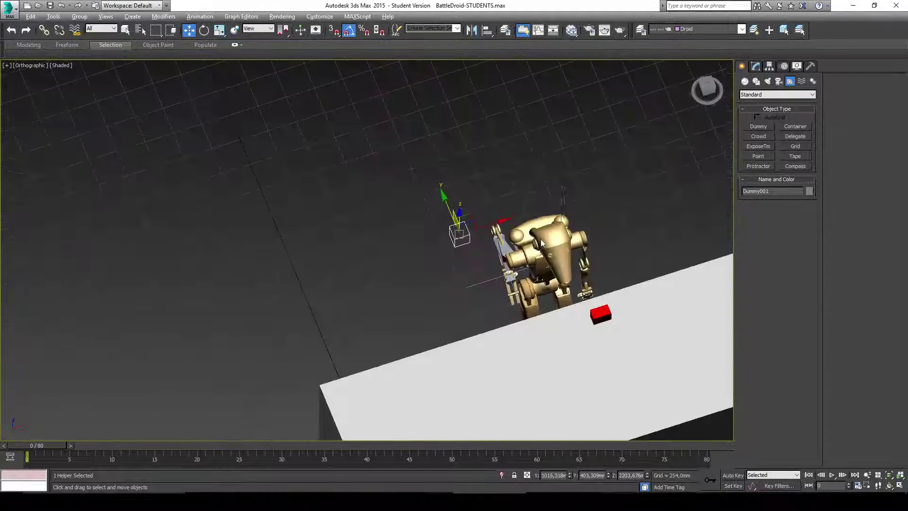
scroll(531, 218, "up", 3)
middle_click_drag(466, 231, 444, 236, "alt")
scroll(360, 260, "up", 3)
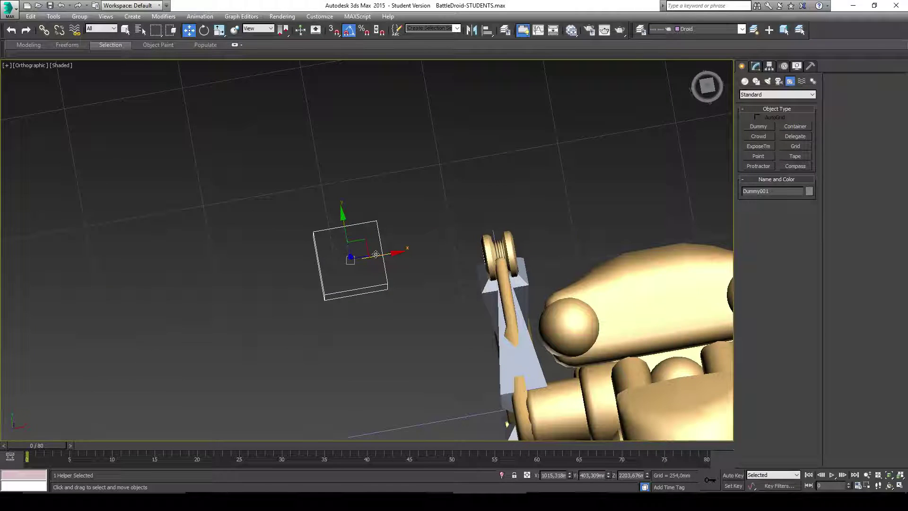
left_click_drag(375, 254, 519, 221)
middle_click_drag(520, 222, 478, 205, "alt")
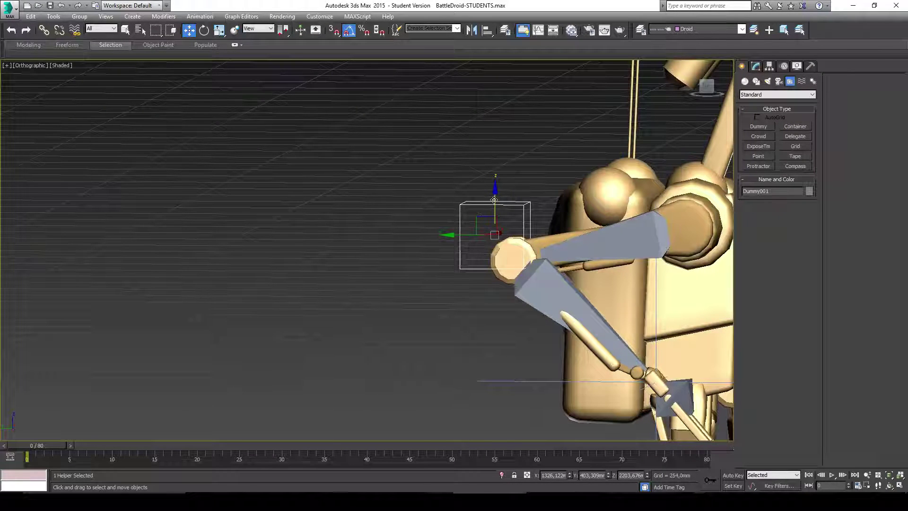
left_click_drag(494, 199, 494, 210)
Step: Select the IK chain at the wrist and assign the elbow dummy as the target of its solver plane
middle_click_drag(494, 211, 669, 272, "alt")
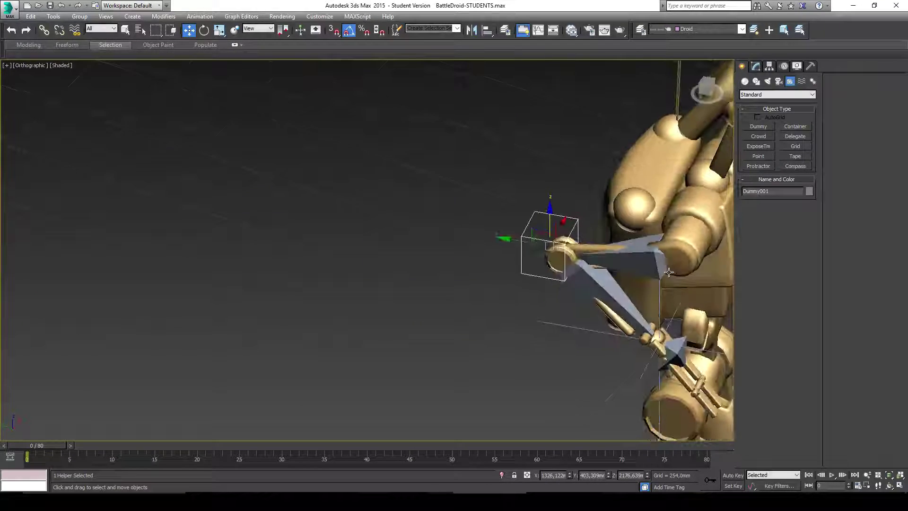
middle_click_drag(608, 252, 658, 312, "alt")
scroll(661, 315, "up", 2)
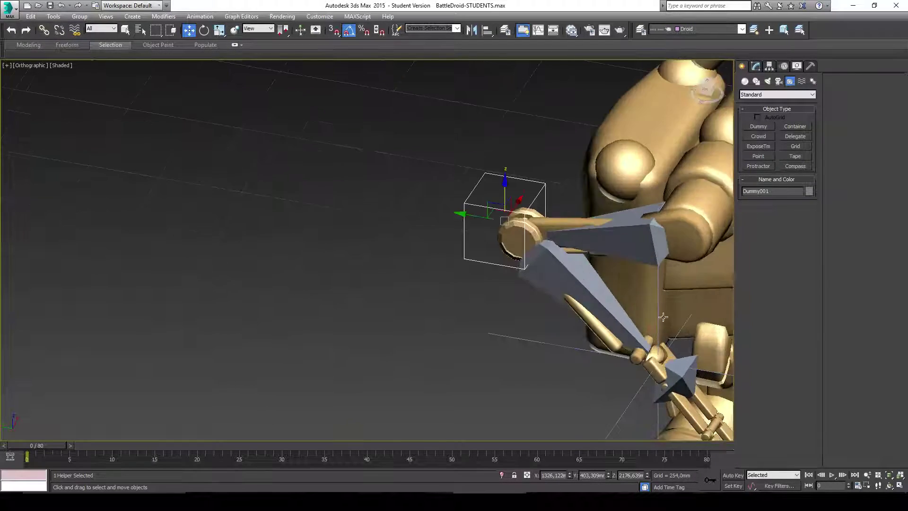
left_click(638, 395)
left_click(634, 393)
middle_click_drag(632, 387, 625, 385, "alt")
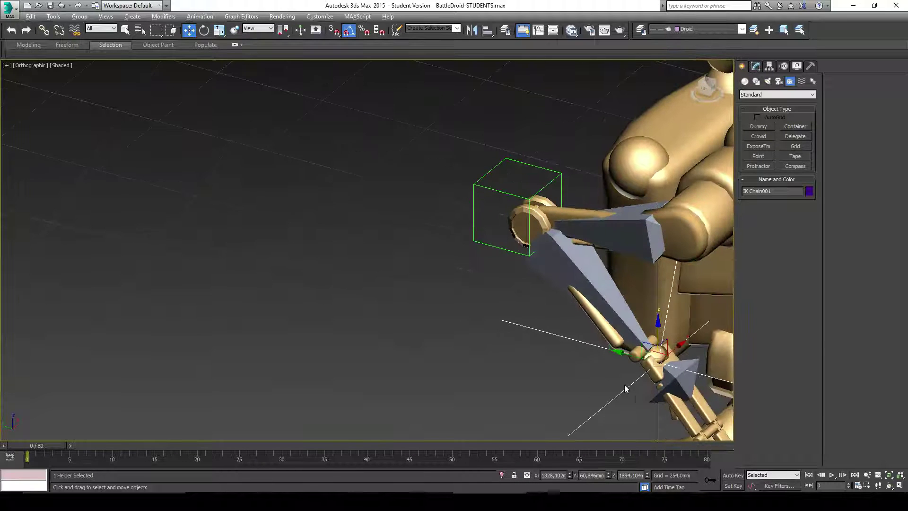
left_click(756, 67)
left_click(783, 68)
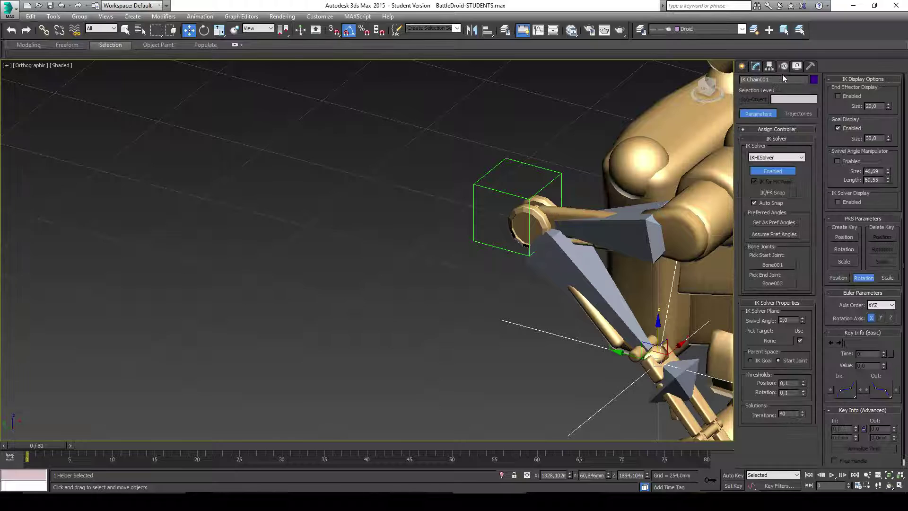
left_click(778, 340)
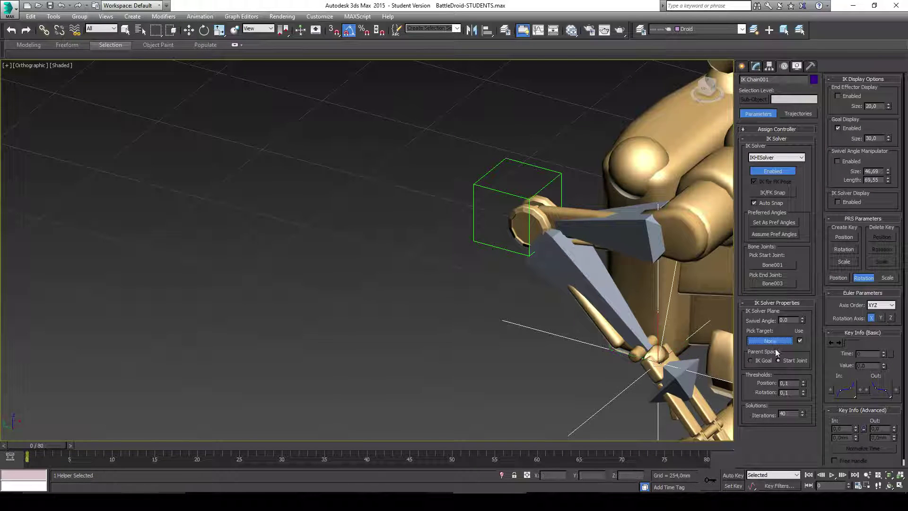
left_click(494, 190)
Step: Fine-tune the dummy's position over the elbow joint in the Left view, to about 400 mm in Y and 2156 mm in Z
left_click(494, 189)
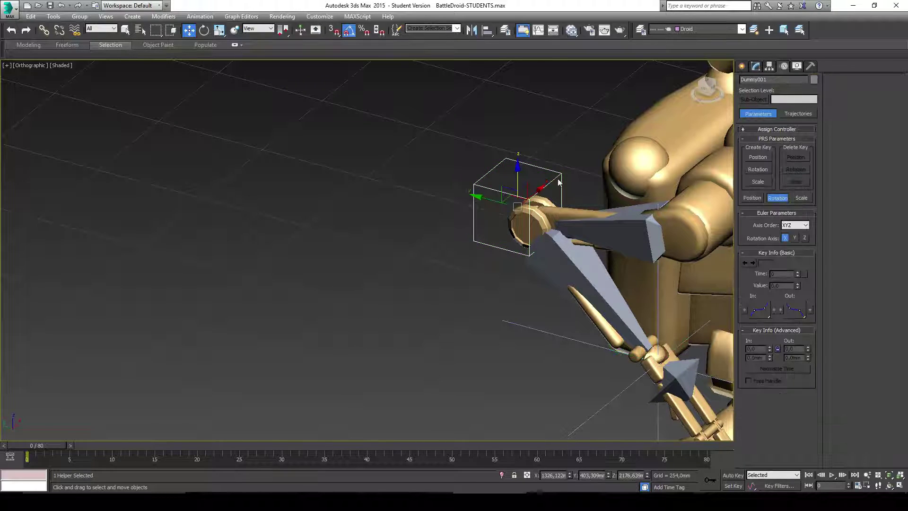
middle_click_drag(558, 182, 548, 201, "alt")
left_click_drag(525, 192, 503, 274)
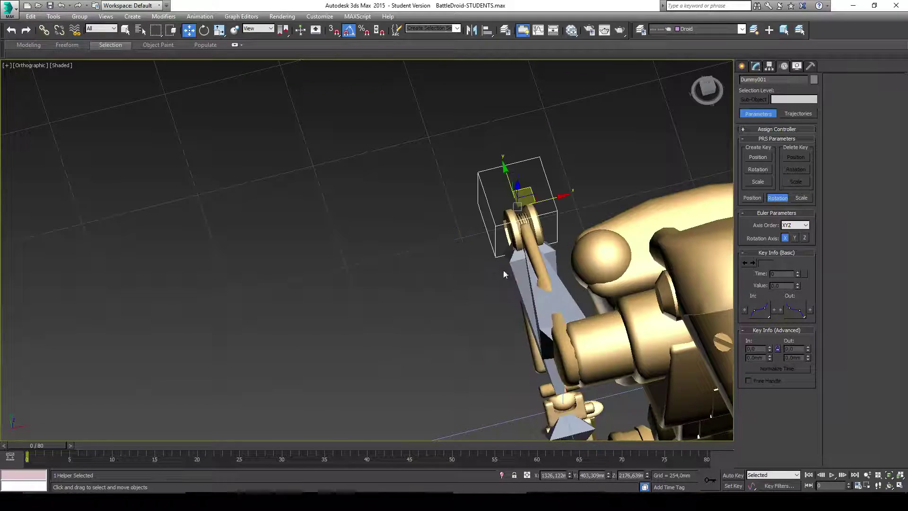
middle_click_drag(503, 270, 582, 281, "alt")
key("l")
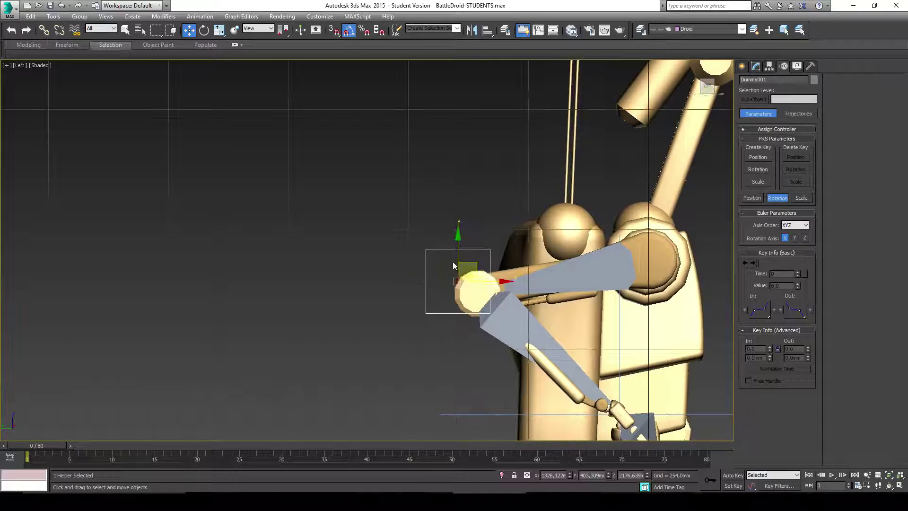
left_click_drag(468, 263, 470, 272)
Step: Start linking the elbow dummy to a parent object with Select and Link
middle_click_drag(505, 260, 482, 286, "alt")
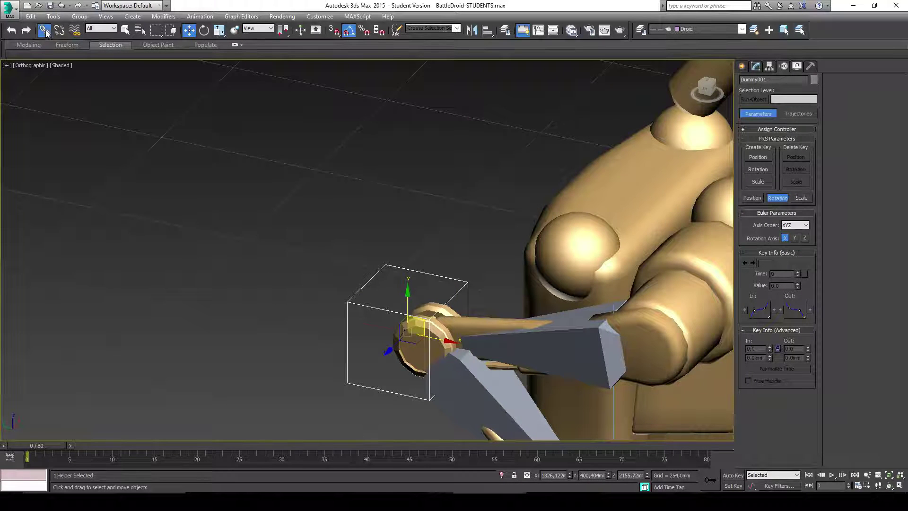
left_click(44, 30)
middle_click_drag(427, 202, 443, 241, "alt")
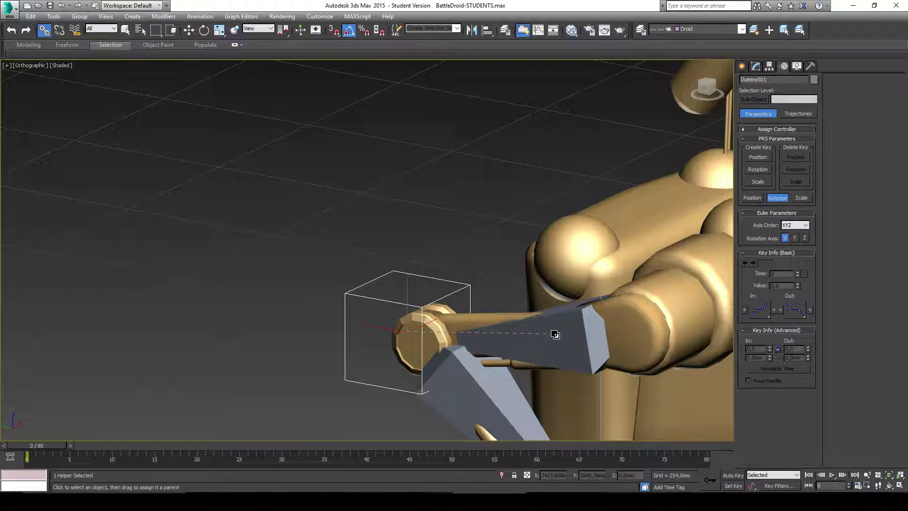
Step: Try to link the elbow dummy to the upper-arm bone, and undo the change
left_click_drag(555, 334, 496, 284)
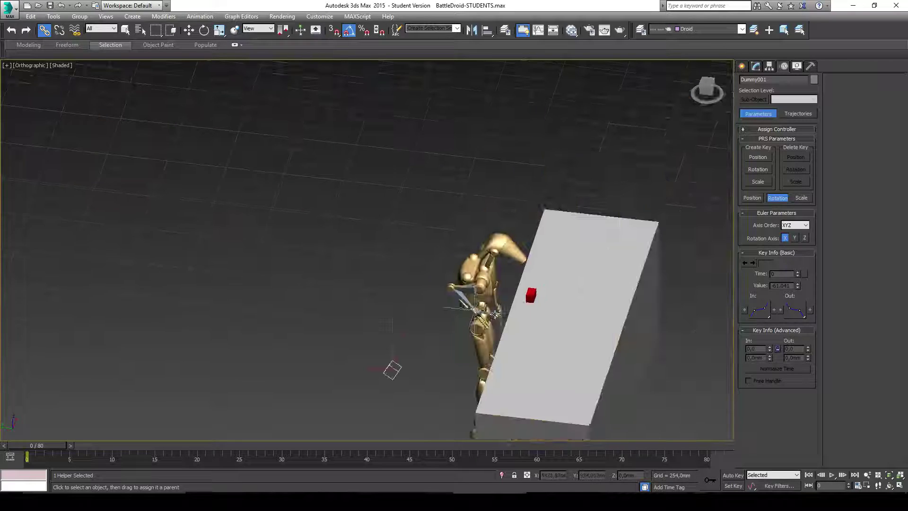
middle_click_drag(495, 314, 503, 302, "alt")
right_click(424, 316)
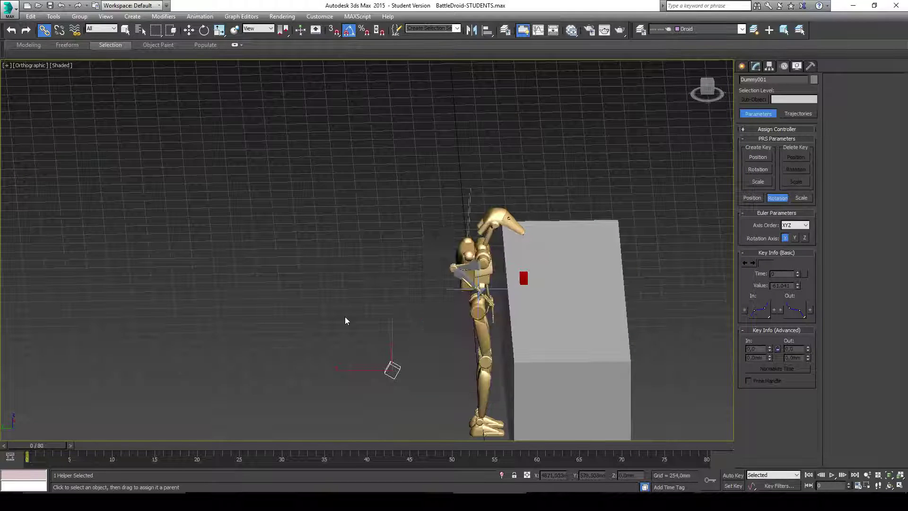
key("ctrl+z")
Step: Select the IK chain at the wrist and try shifting it along X to test the arm
scroll(469, 273, "up", 4)
middle_click_drag(470, 273, 475, 303, "alt")
left_click(481, 284)
scroll(475, 303, "up", 2)
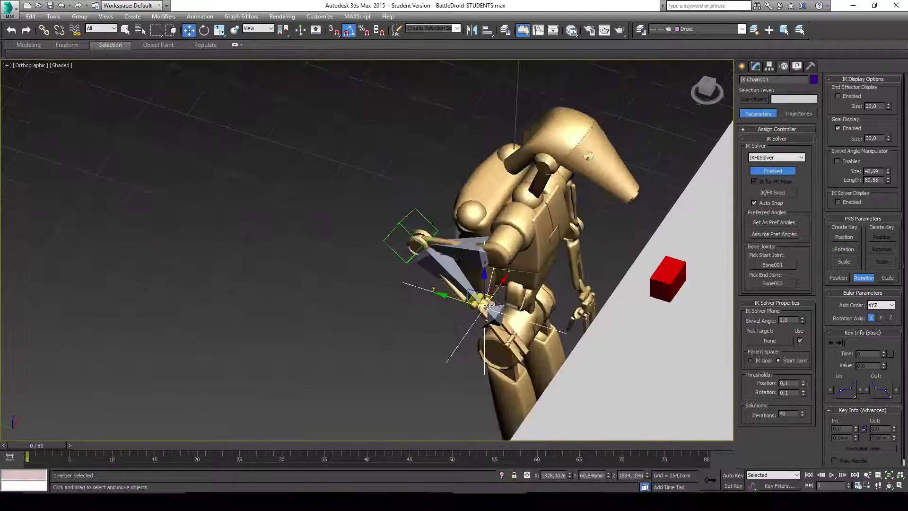
key("w")
left_click_drag(468, 307, 489, 279)
middle_click_drag(489, 279, 518, 298, "alt")
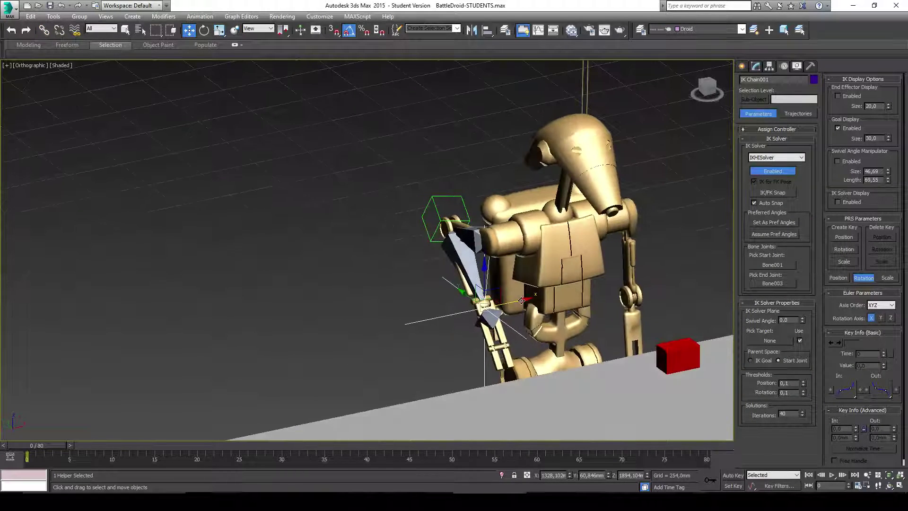
left_click_drag(521, 301, 495, 306)
Step: Move the elbow dummy outward to about 1134 mm in X, and try shifting the wrist's IK chain sideways
left_click(465, 213)
mouse_move(518, 204)
middle_mouse_down("alt")
mouse_move(480, 222)
mouse_move(501, 208)
middle_mouse_up("alt")
left_click_drag(473, 218, 427, 218)
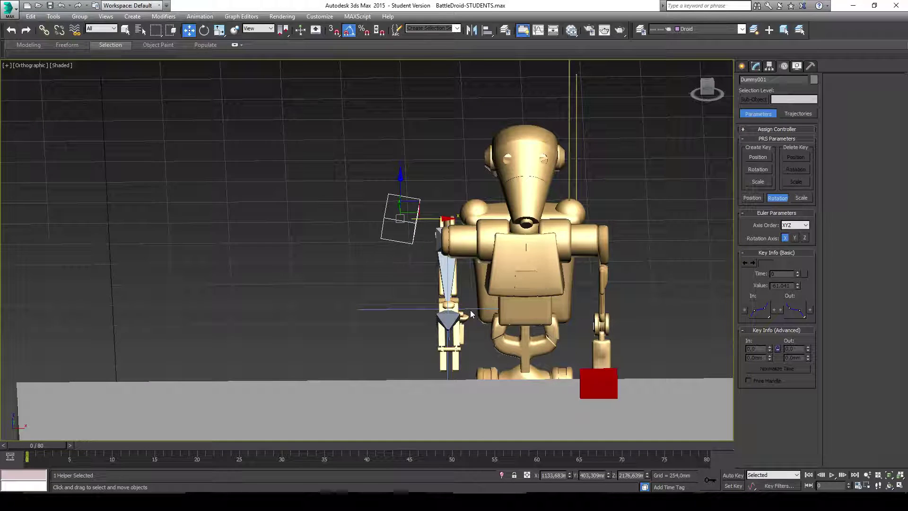
left_click(476, 308)
left_click_drag(475, 308, 449, 309)
right_click(450, 309)
Step: Reset the elbow dummy's rotation to 0 on the X, Y and Z axes
left_click(408, 221)
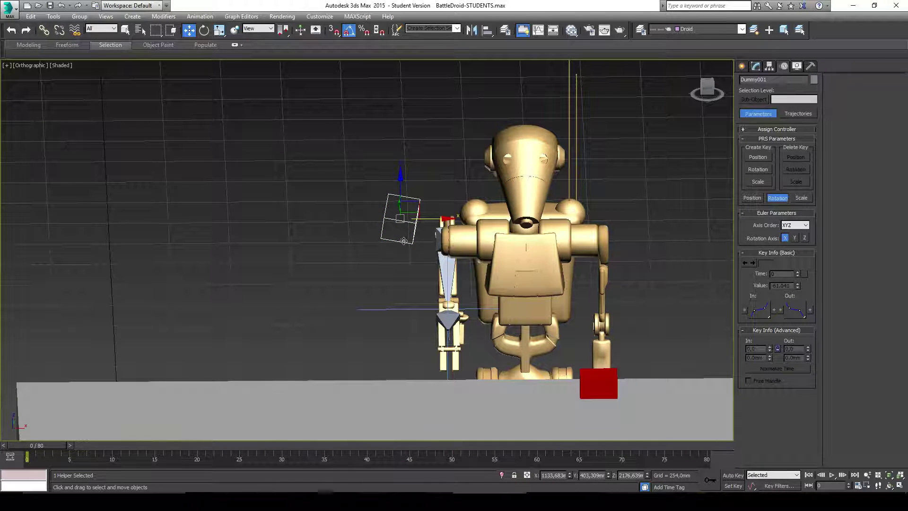
middle_click_drag(413, 246, 413, 260)
key("e")
key("r")
key("e")
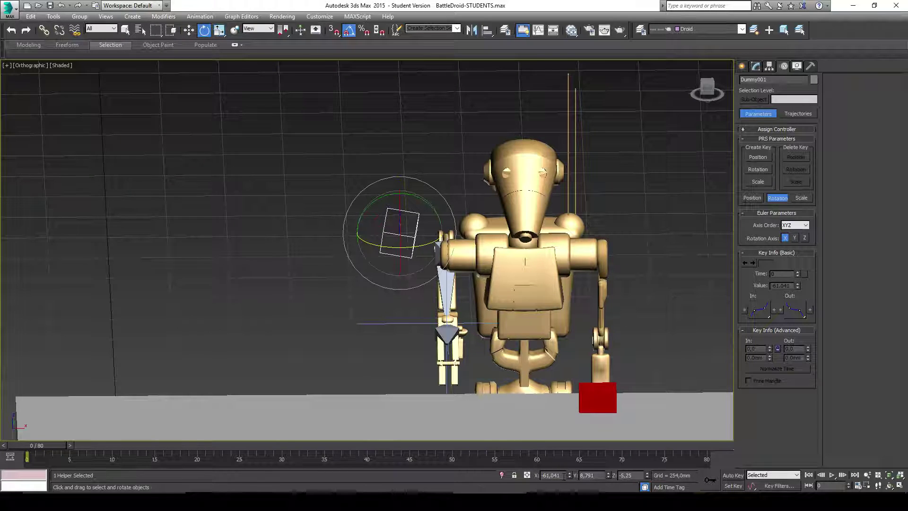
double_click(564, 475)
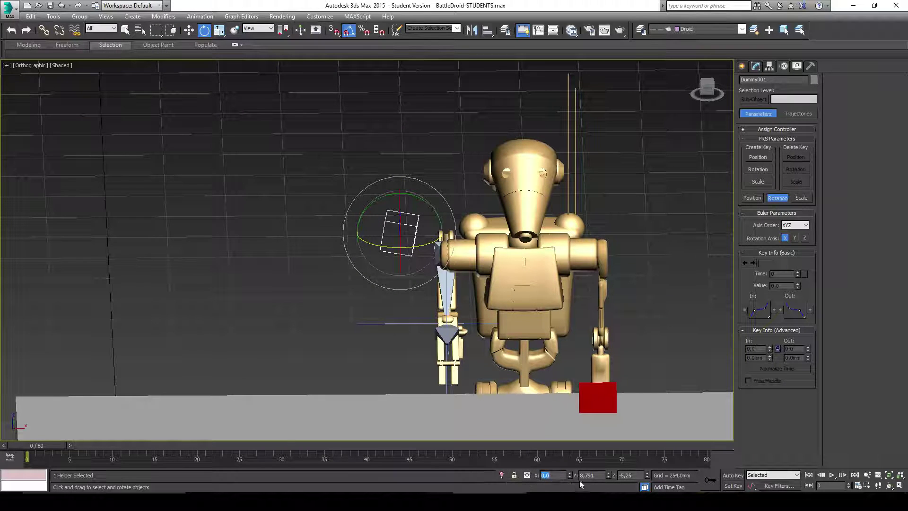
key("Return")
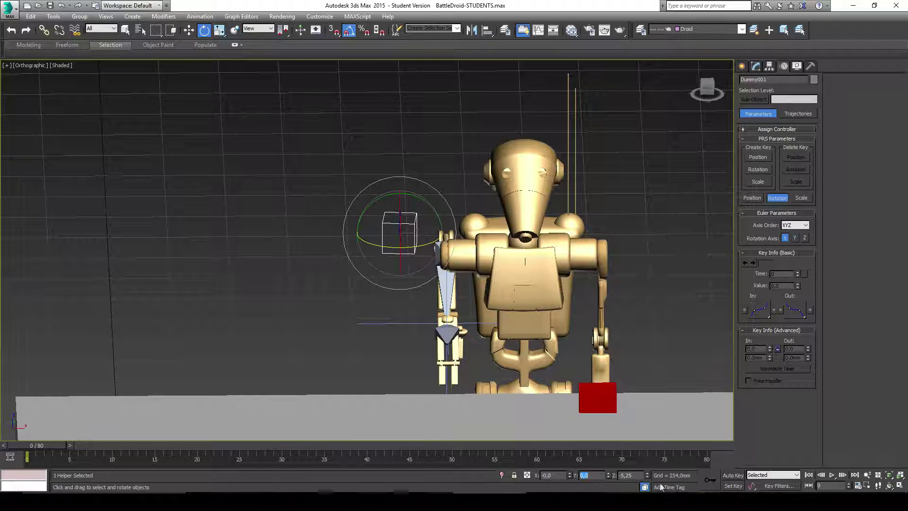
type("0")
key("Return")
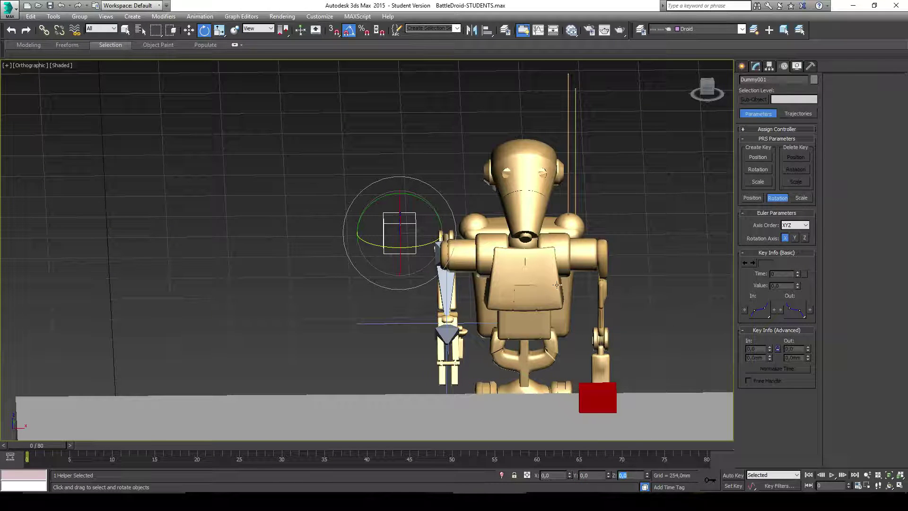
middle_click_drag(534, 247, 624, 266, "alt")
scroll(425, 213, "up", 4)
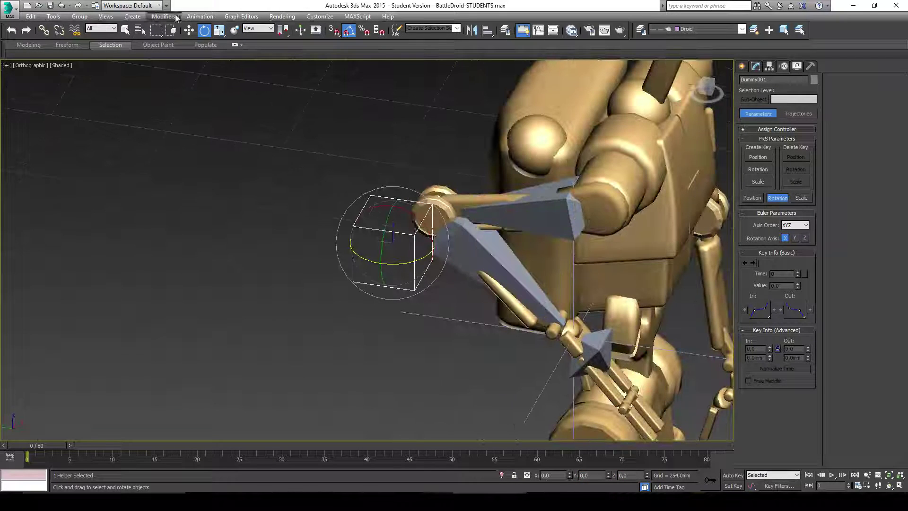
left_click(200, 16)
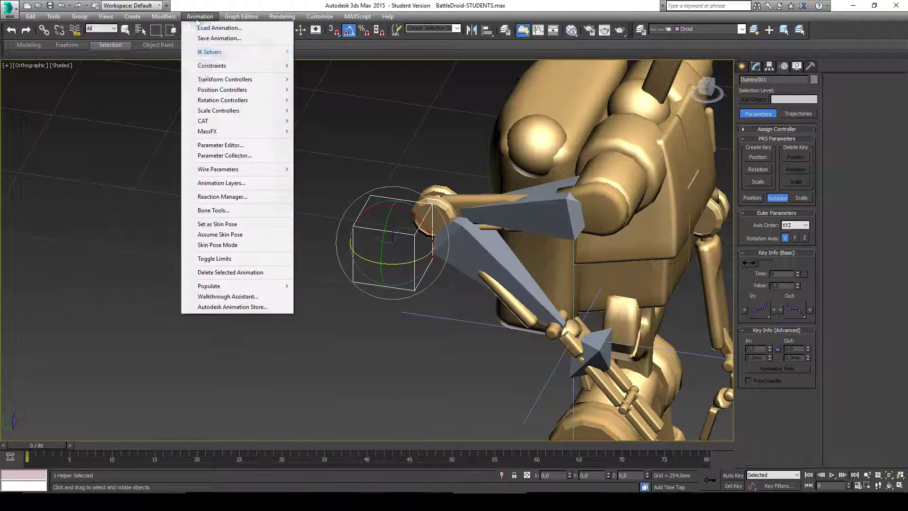
left_click(282, 16)
left_click(370, 4)
middle_click_drag(521, 281, 454, 323)
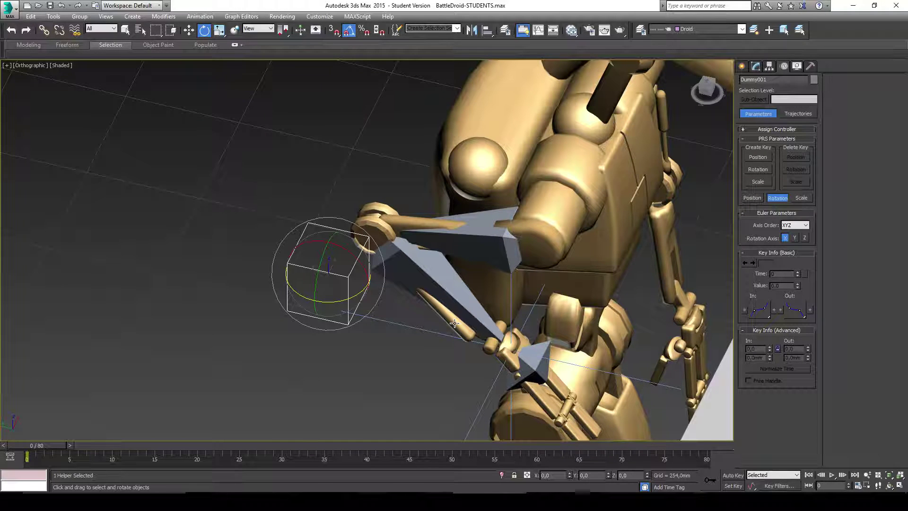
middle_click_drag(384, 267, 490, 224, "alt")
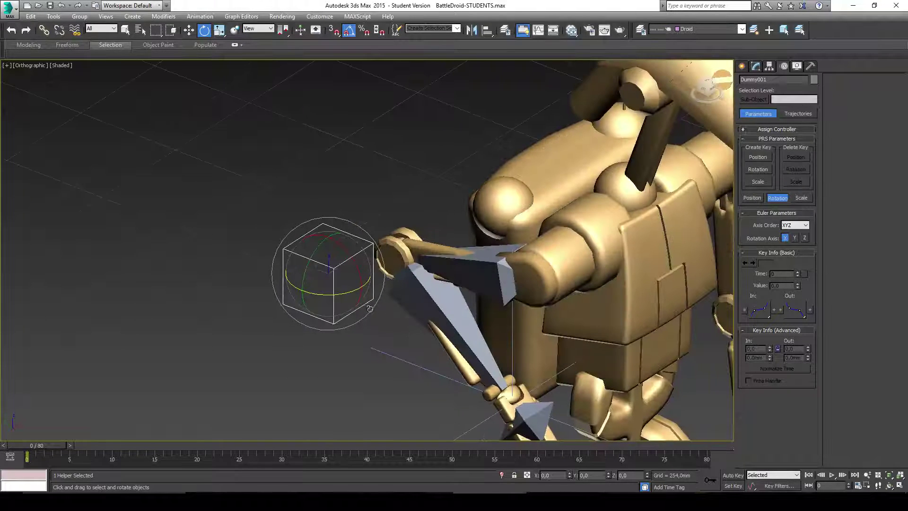
Step: Move the dummy back along X so that it sits over the elbow joint
key("w")
middle_click_drag(370, 284, 361, 198, "alt")
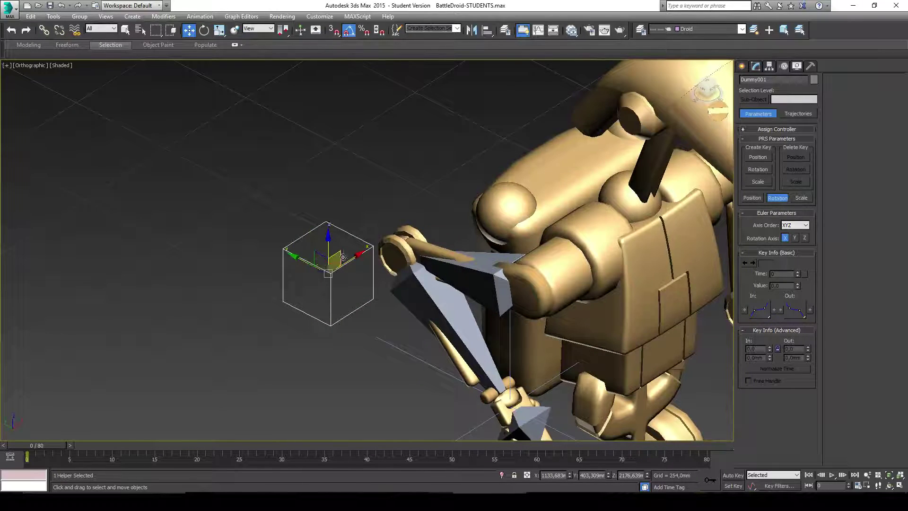
middle_click_drag(343, 257, 378, 262, "alt")
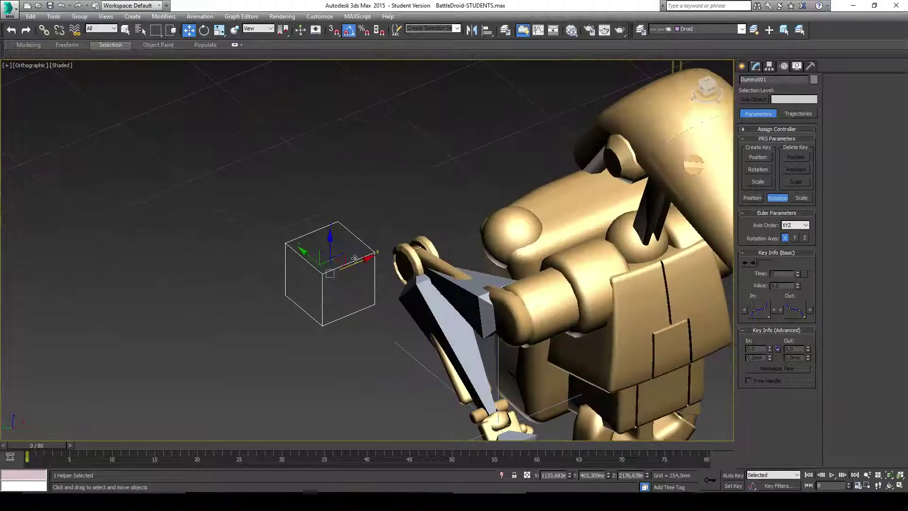
left_click_drag(365, 255, 500, 370)
Step: Select the wrist's IK chain and pick the elbow dummy as the target of its solver plane
left_click(497, 378)
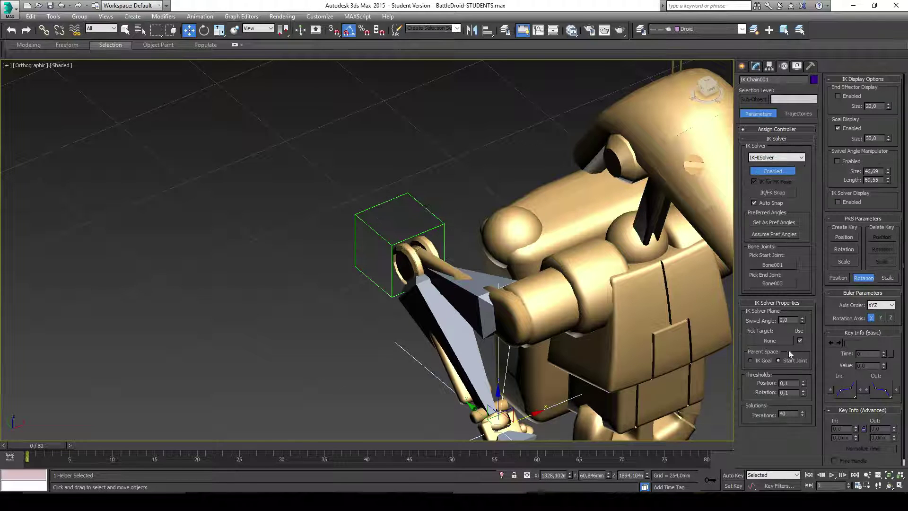
left_click(775, 341)
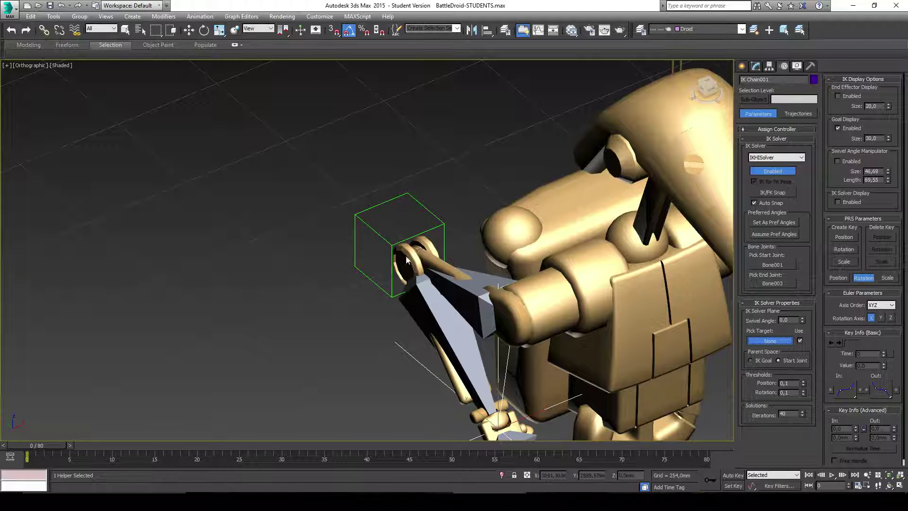
left_click(440, 220)
left_click(444, 222)
Step: Move the wrist's IK chain to about 1226 mm in X and 1831 mm in Z to test the arm's bending
left_click_drag(435, 230, 359, 260)
middle_click_drag(491, 288, 459, 265, "alt")
left_click(479, 376)
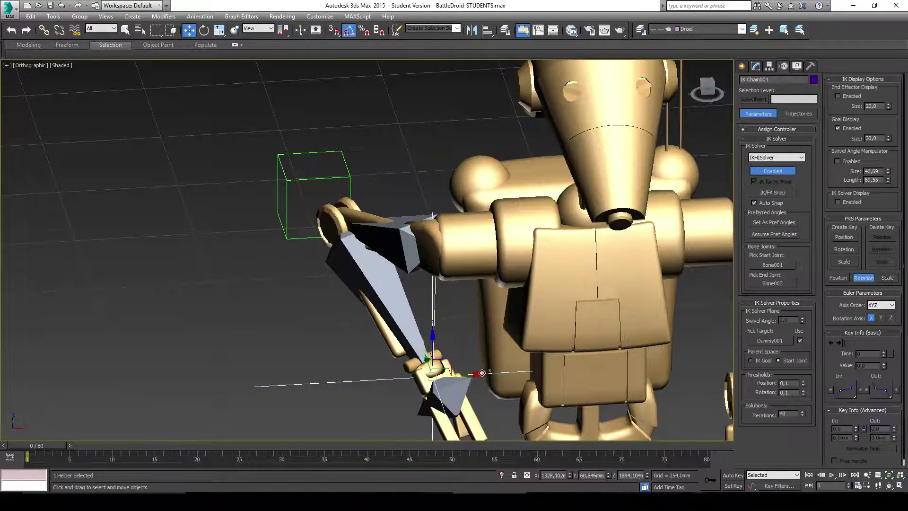
scroll(492, 376, "down", 3)
middle_click_drag(492, 376, 483, 361, "alt")
mouse_move(483, 361)
left_mouse_down()
mouse_move(424, 335)
mouse_move(364, 362)
mouse_move(510, 400)
mouse_move(440, 283)
mouse_move(365, 259)
mouse_move(482, 171)
mouse_move(505, 191)
mouse_move(373, 313)
mouse_move(381, 247)
mouse_move(349, 258)
mouse_move(348, 152)
mouse_move(414, 178)
mouse_move(365, 183)
mouse_move(355, 365)
mouse_move(454, 395)
mouse_move(504, 378)
mouse_move(473, 382)
mouse_move(482, 375)
left_mouse_up()
middle_click_drag(483, 375, 462, 341, "alt")
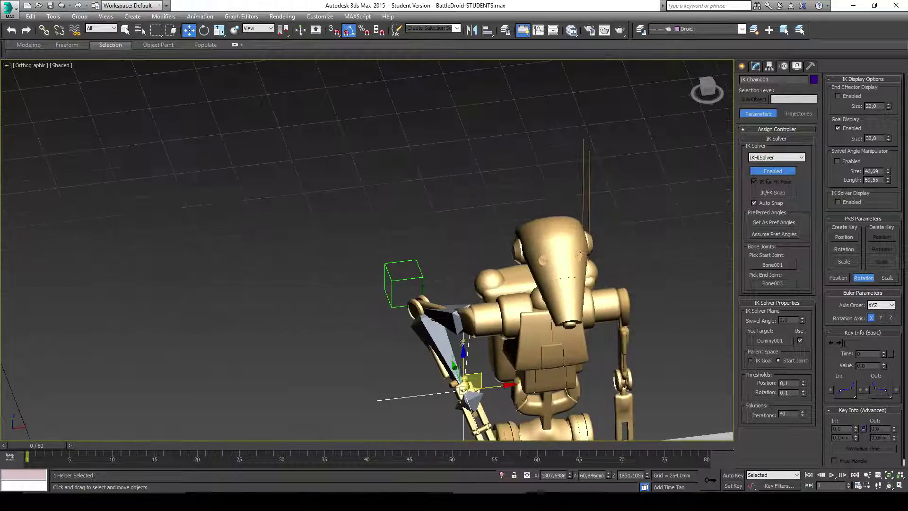
middle_click_drag(433, 279, 473, 302, "alt")
left_click_drag(482, 322, 473, 334)
middle_click_drag(524, 310, 534, 220)
scroll(535, 219, "down", 3)
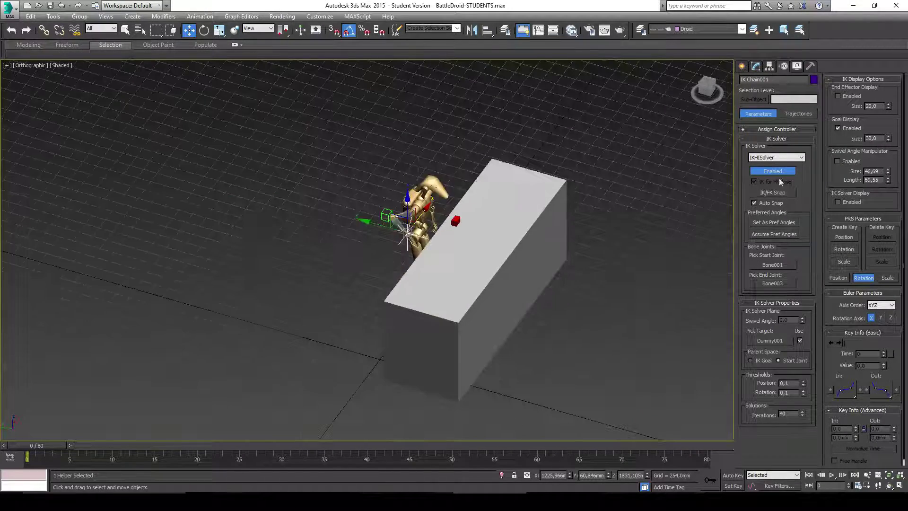
Step: Deselect the IK chain and start creating a Cylinder from the Standard Primitives
left_click(778, 171)
middle_click_drag(641, 249, 528, 241)
left_click(529, 241)
left_click(740, 69)
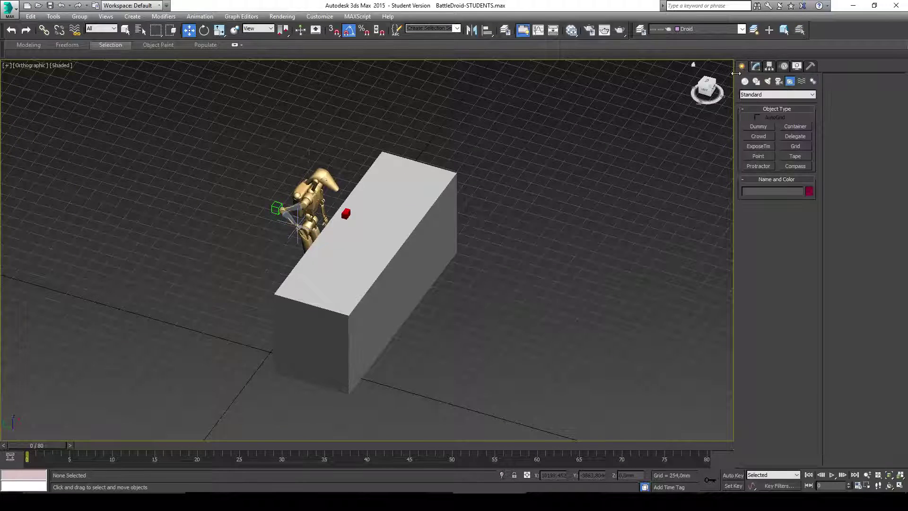
scroll(558, 241, "up", 2)
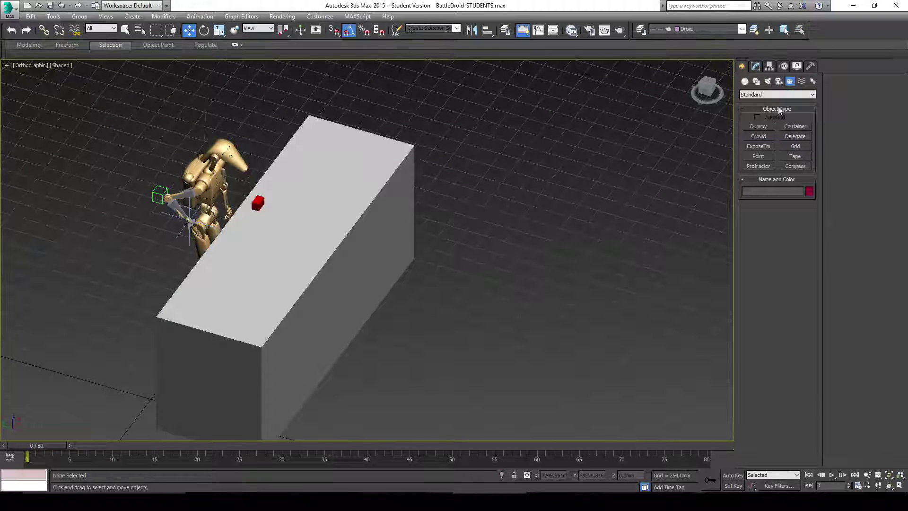
left_click(745, 82)
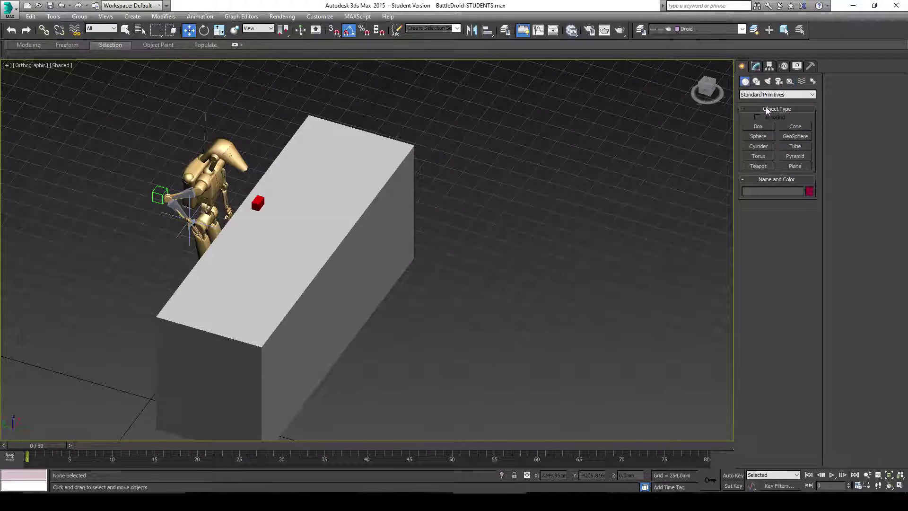
left_click(759, 146)
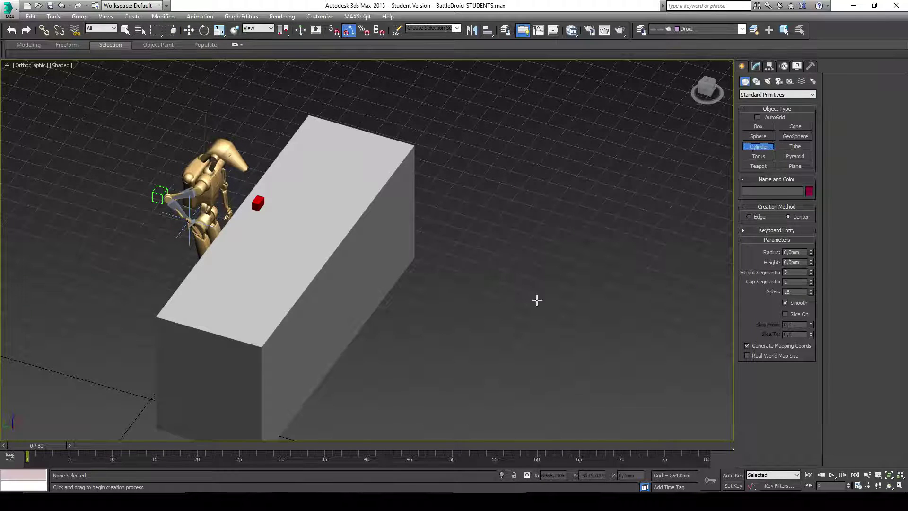
Step: Try drawing a cylinder on the ground beside the large box, first wide and low, and again narrow and tall
middle_click_drag(475, 347, 470, 305, "alt")
left_click_drag(453, 322, 487, 322)
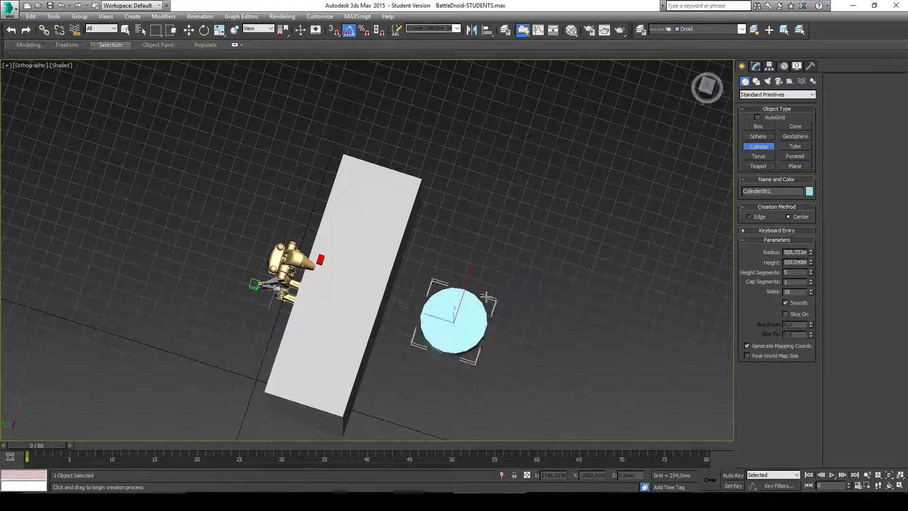
left_click(521, 124)
key("ctrl+z")
middle_click_drag(473, 277, 481, 240, "alt")
scroll(438, 298, "up", 3)
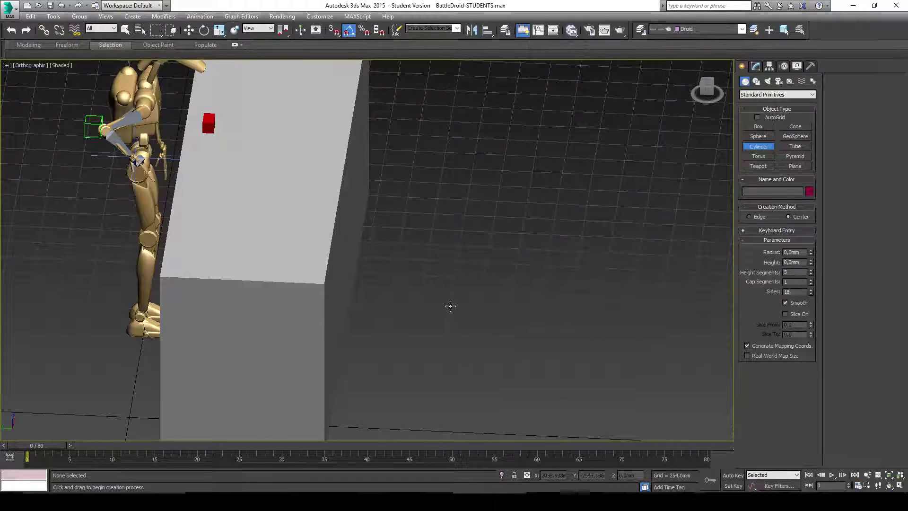
left_click_drag(450, 306, 473, 319)
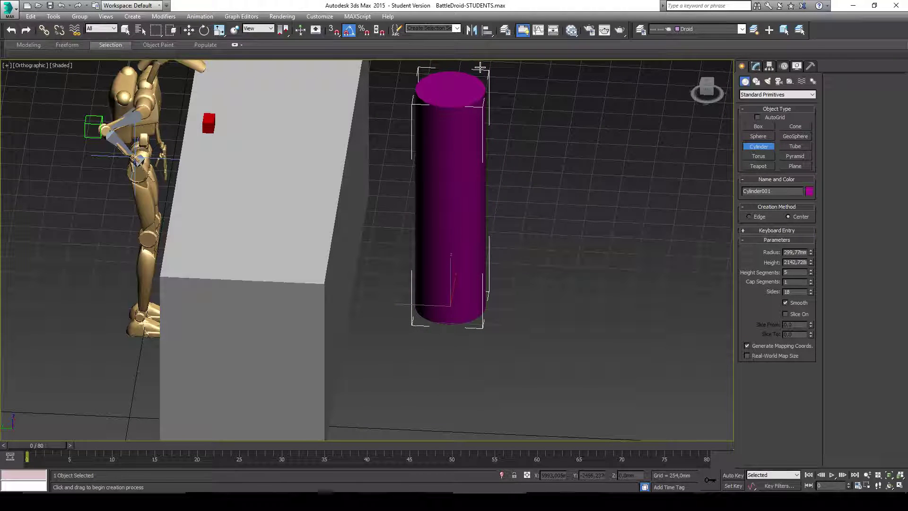
right_click(479, 67)
Step: Draw an upright cylinder about 242 mm in radius and 2439 mm high on the ground beside the large box
left_click_drag(450, 291, 478, 286)
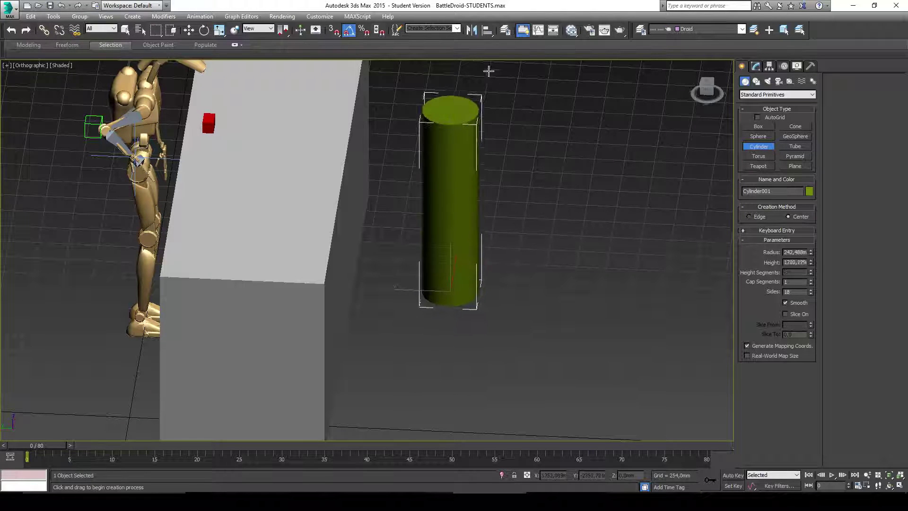
middle_click_drag(505, 221, 524, 292, "alt")
scroll(517, 262, "up", 3)
left_click(759, 147)
scroll(542, 189, "down", 3)
middle_click_drag(596, 196, 569, 227, "alt")
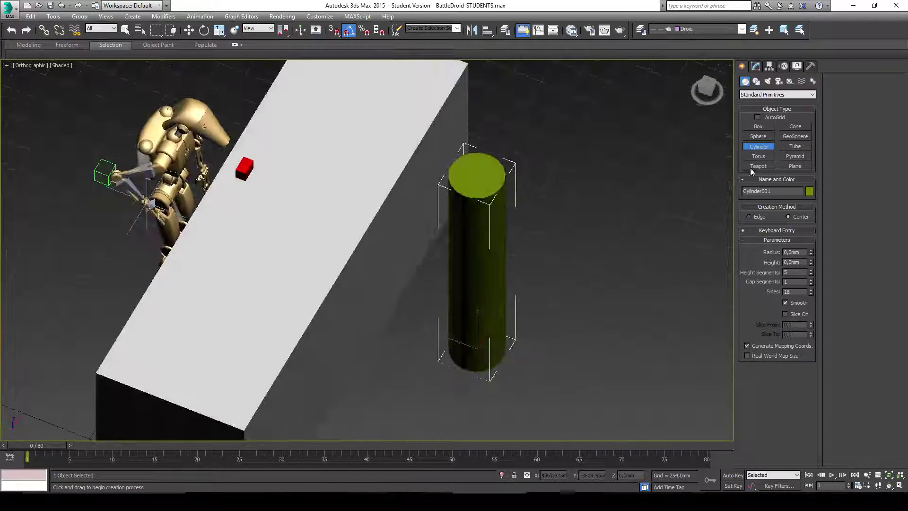
Step: Open the cylinder's parameters for editing and display edged faces in the viewport to inspect its height segments
left_click(756, 66)
middle_click_drag(580, 147, 574, 166, "alt")
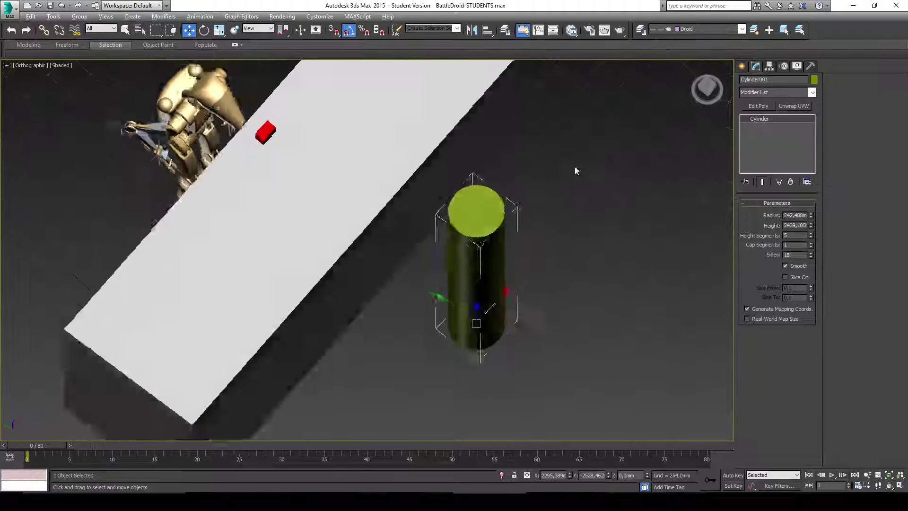
scroll(573, 191, "up", 5)
middle_click_drag(462, 265, 514, 192)
scroll(514, 192, "down", 2)
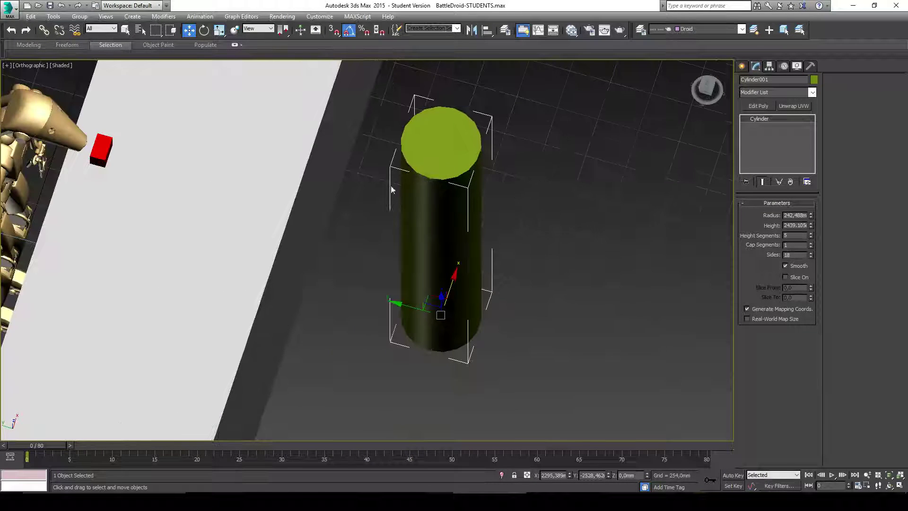
key("F4")
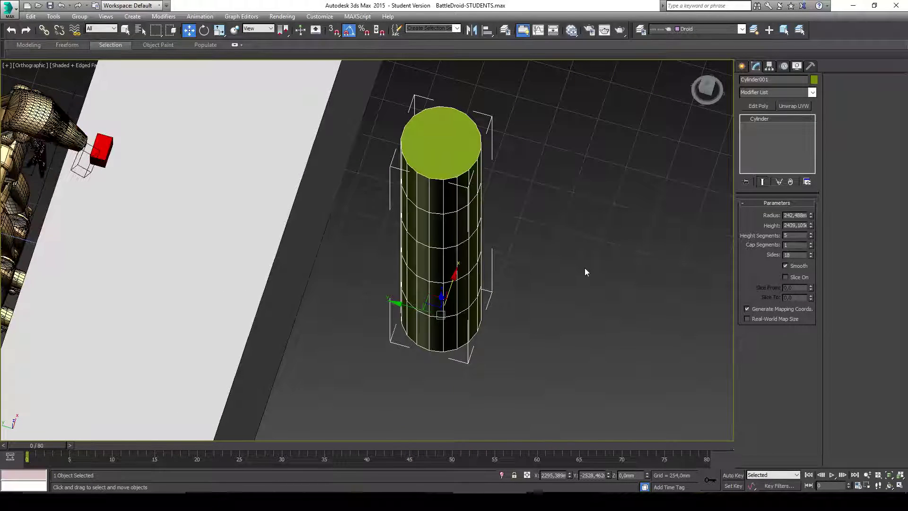
middle_click_drag(545, 277, 540, 237, "alt")
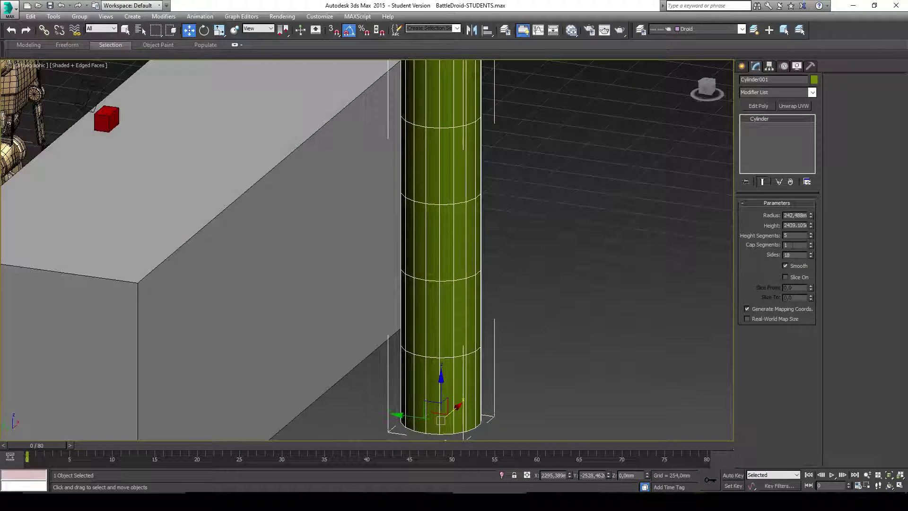
middle_click_drag(662, 224, 685, 247, "alt")
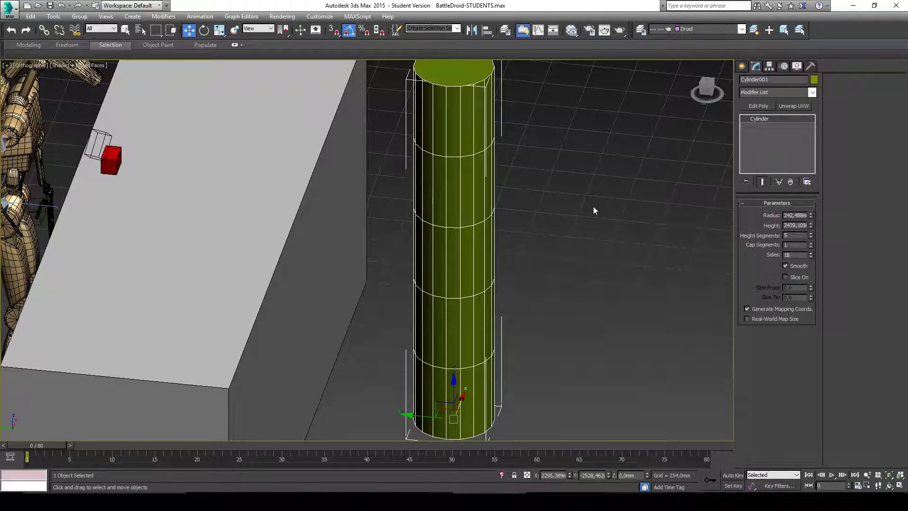
Step: Try 24 height segments on the cylinder, inspect the denser mesh, and undo the change
scroll(537, 209, "down", 4)
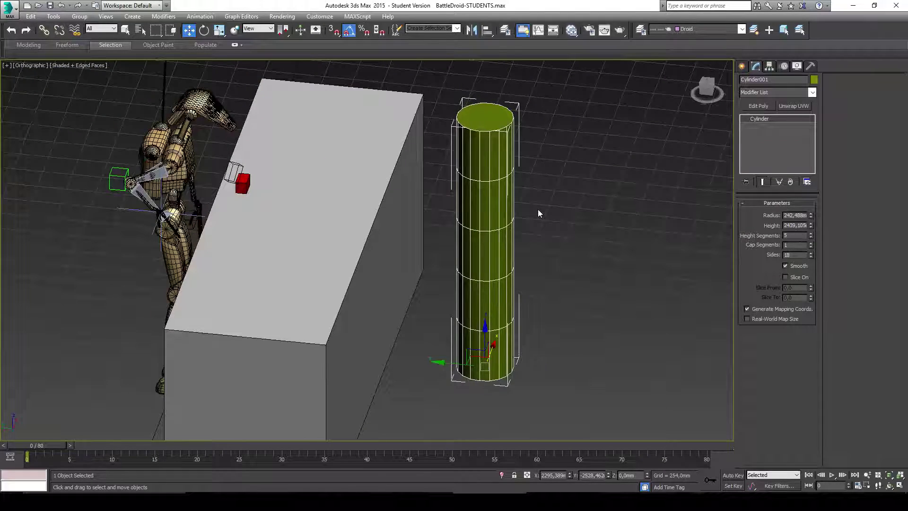
scroll(534, 213, "up", 4)
scroll(513, 217, "down", 2)
middle_click_drag(488, 248, 455, 208, "alt")
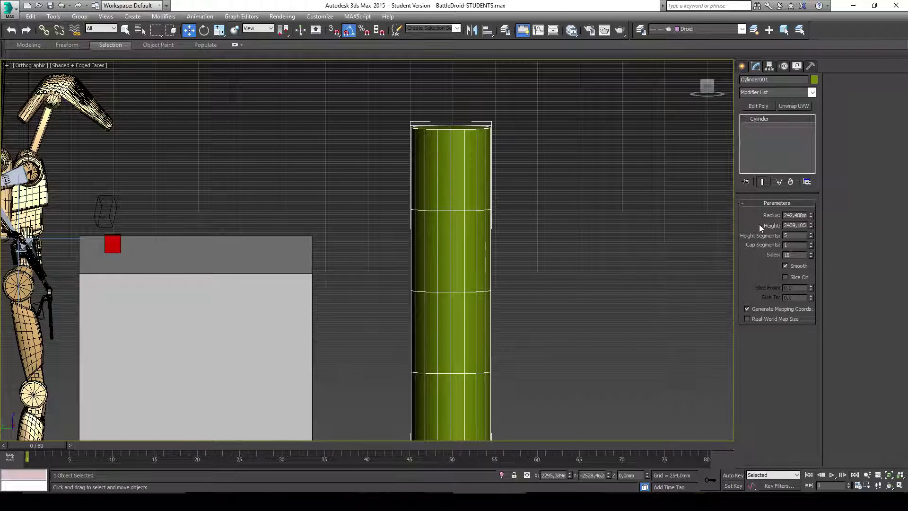
left_click_drag(809, 237, 802, 146)
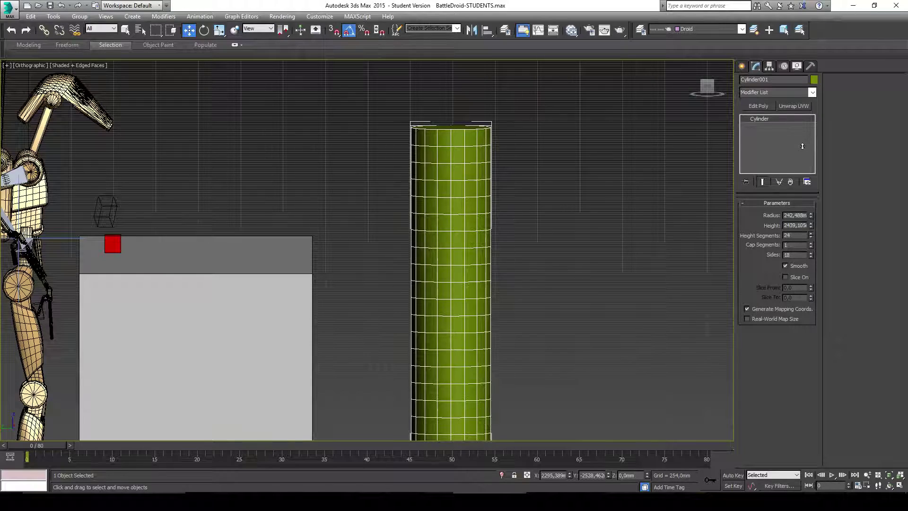
scroll(373, 217, "down", 4)
middle_click_drag(373, 218, 480, 211, "alt")
scroll(420, 177, "up", 4)
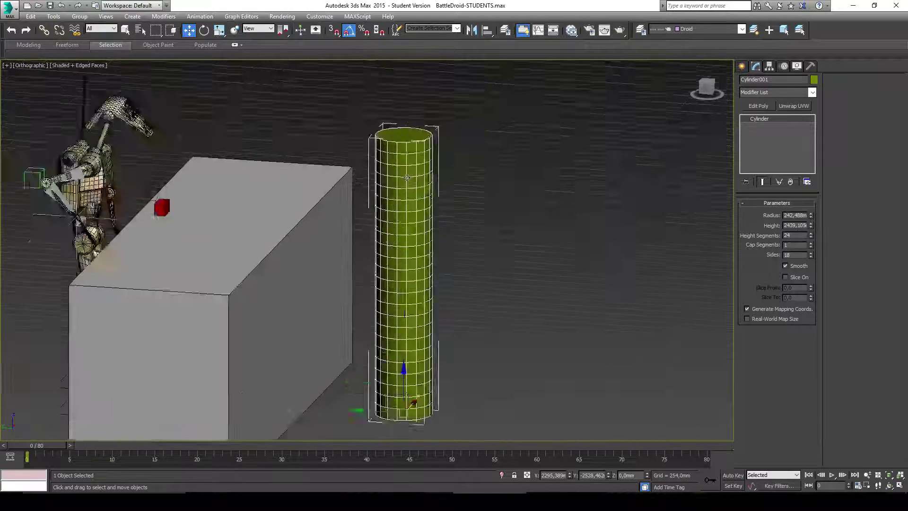
scroll(420, 178, "down", 3)
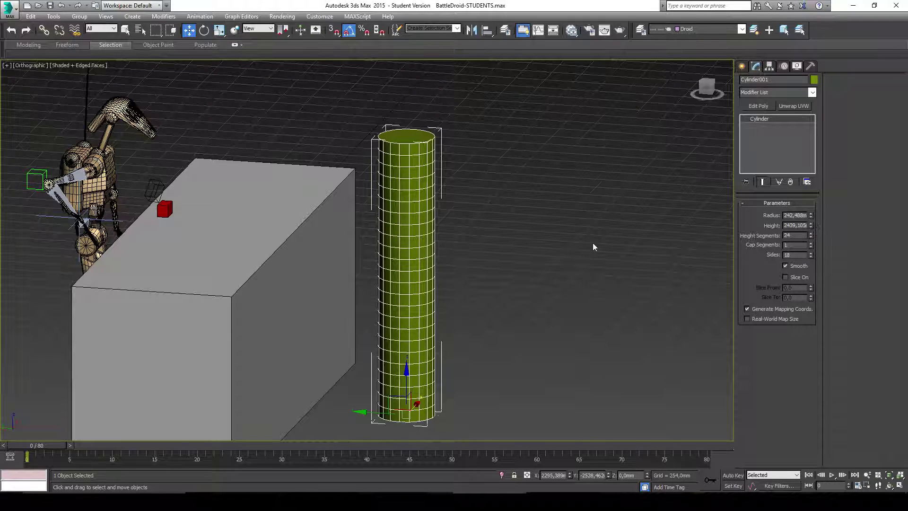
middle_click_drag(577, 241, 588, 233)
key("ctrl+z")
Step: Apply a Bend modifier to the cylinder with an angle of 144 around the Z axis
left_click(812, 93)
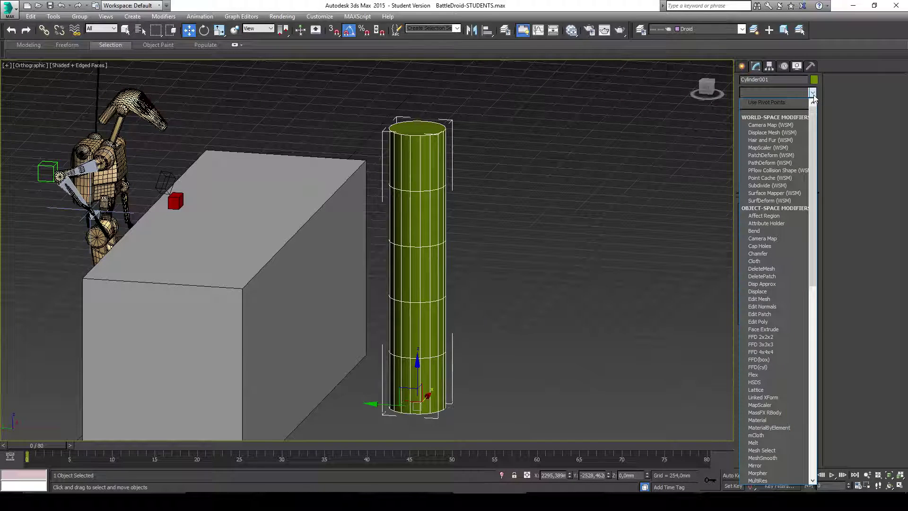
key("b")
key("Return")
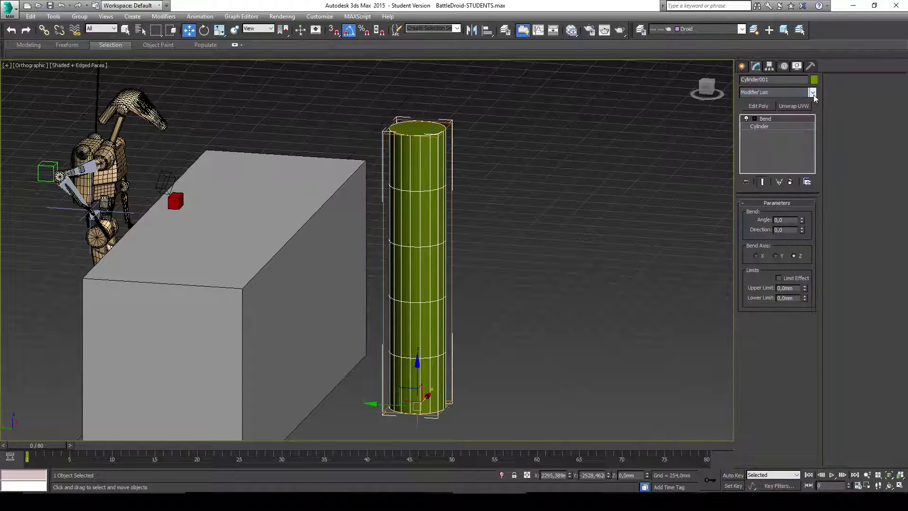
left_click_drag(801, 218, 788, 82)
middle_click_drag(632, 235, 562, 236, "alt")
middle_click_drag(453, 261, 496, 286, "alt")
Step: Inspect the bent cylinder's silhouette up close with edged faces switched off
scroll(496, 288, "up", 4)
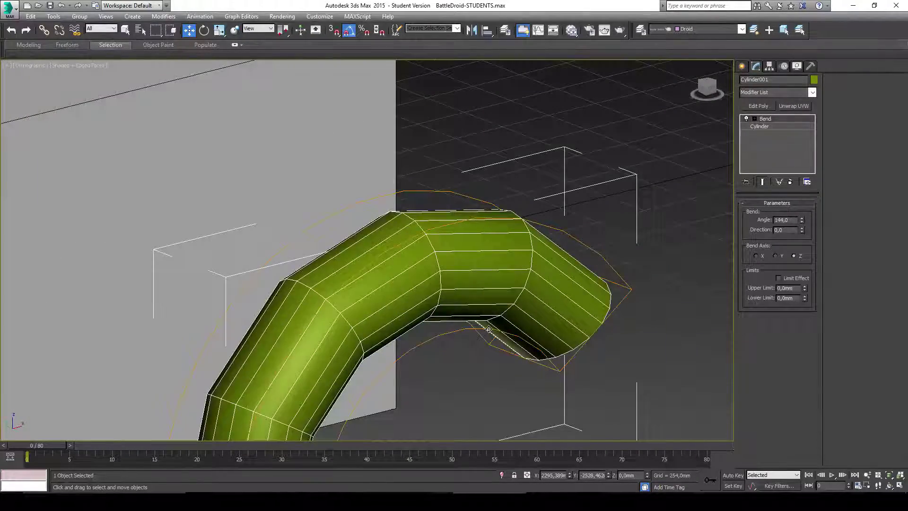
key("F4")
middle_click_drag(489, 328, 496, 287)
scroll(496, 288, "down", 1)
middle_click_drag(488, 214, 415, 272, "alt")
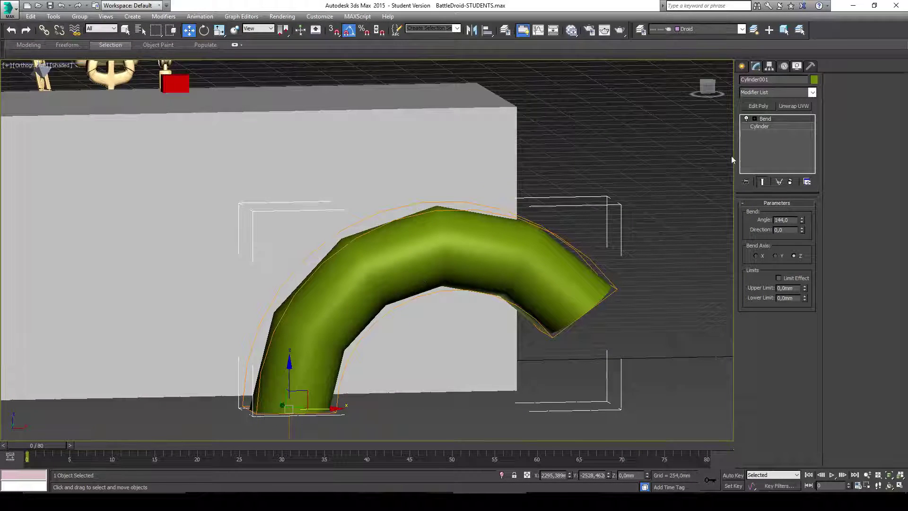
Step: Display edged faces again and set the base cylinder's height segments to 26 beneath the Bend modifier
left_click(772, 126)
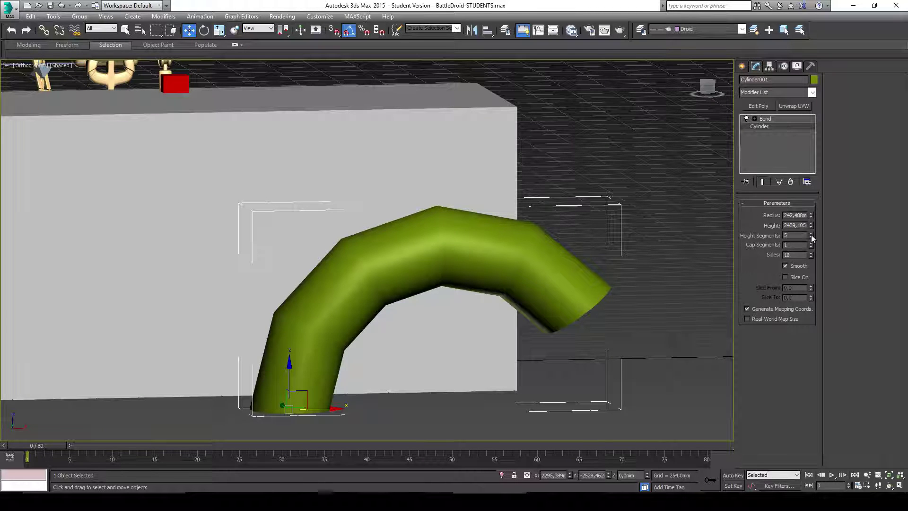
middle_click_drag(633, 245, 627, 234)
key("F4")
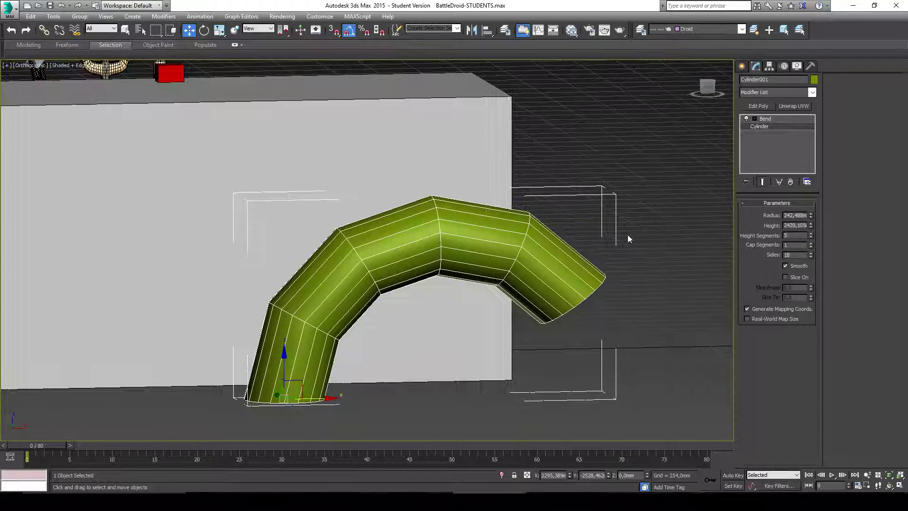
left_click_drag(810, 234, 787, 134)
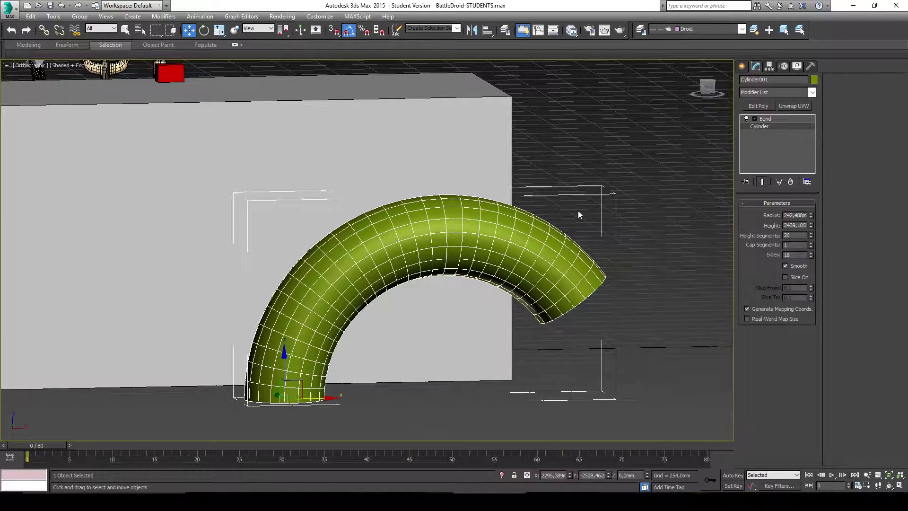
Step: Examine the bent cylinder's segmented surface up close and from several angles
middle_click_drag(578, 211, 393, 254, "alt")
middle_click_drag(534, 215, 450, 215, "alt")
scroll(451, 215, "up", 5)
middle_click_drag(508, 334, 573, 291, "alt")
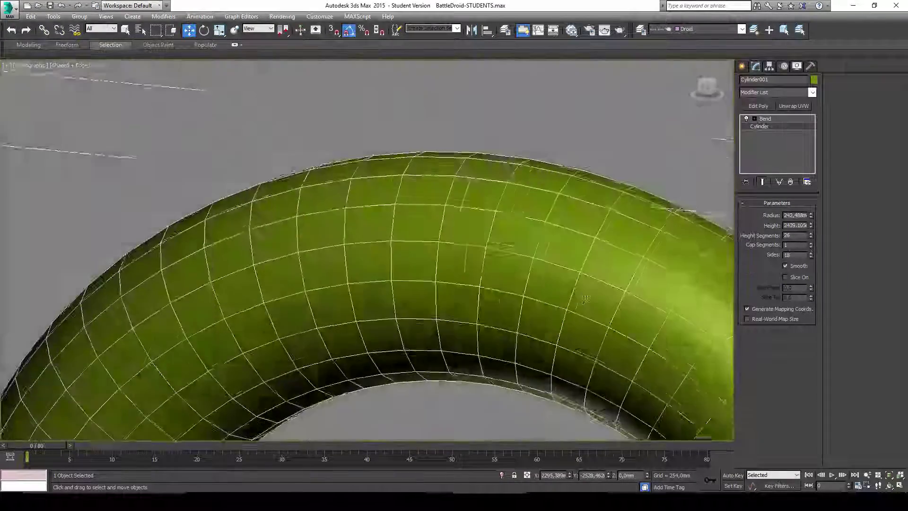
scroll(573, 291, "down", 4)
scroll(452, 311, "down", 4)
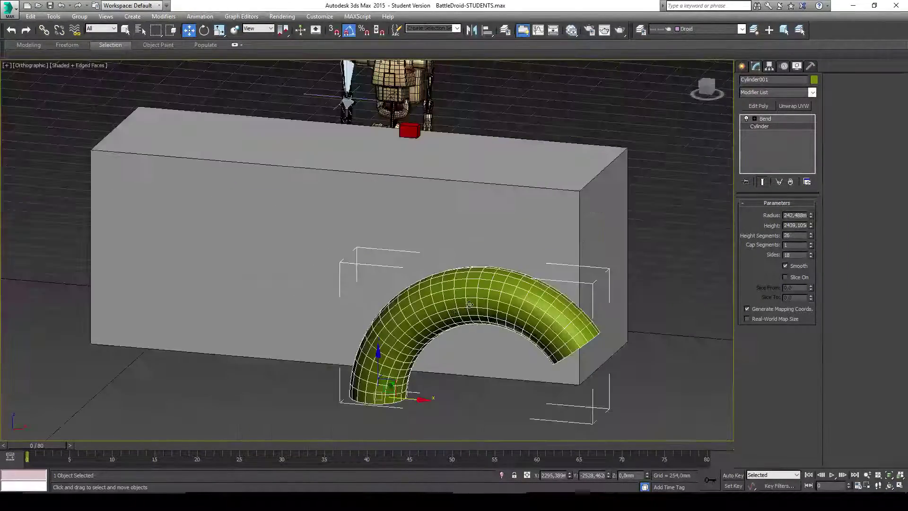
middle_click_drag(453, 311, 515, 325, "alt")
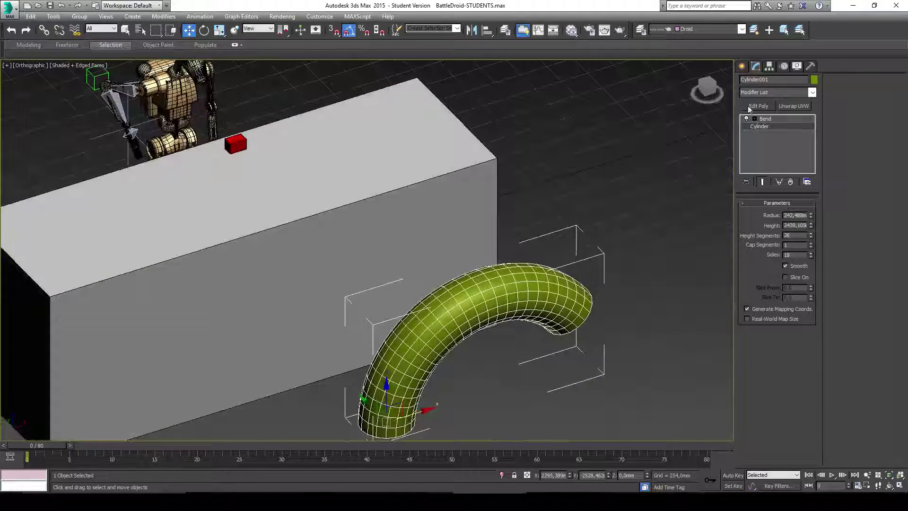
Step: Undo the accidental deletion of the cylinder and remove the Bend modifier from its stack
key("Delete")
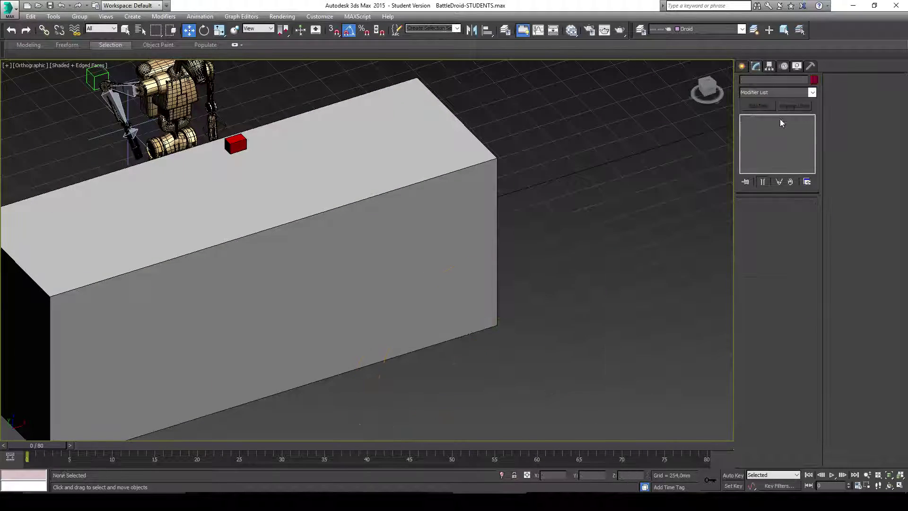
key("ctrl+z")
left_click(789, 182)
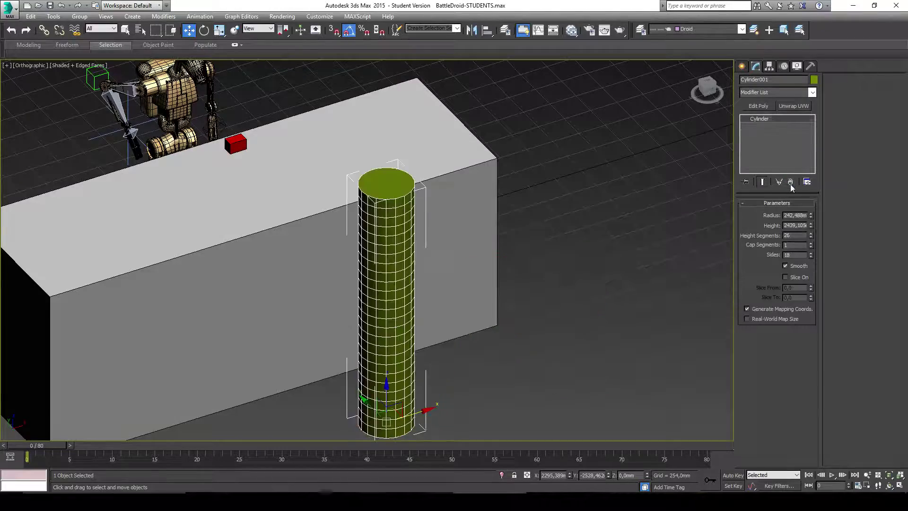
Step: Convert the straight cylinder to an Editable Poly
middle_click_drag(594, 235, 539, 180, "alt")
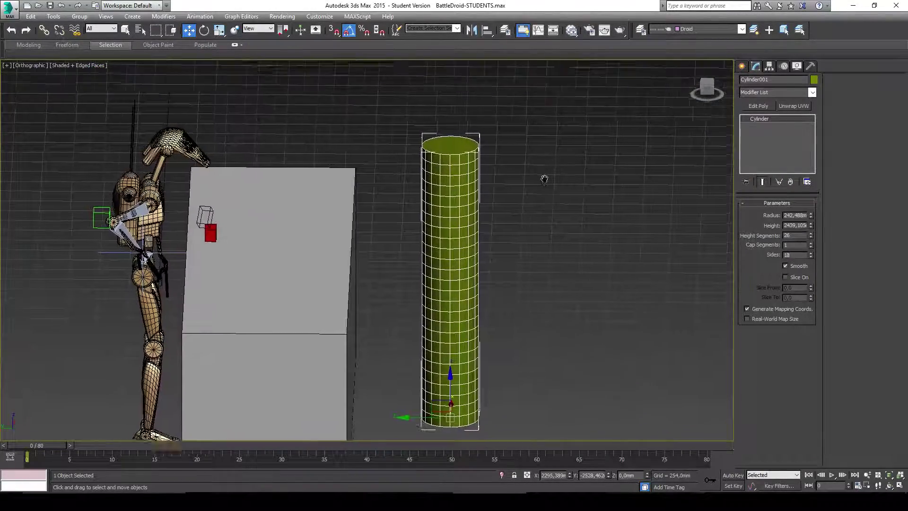
scroll(553, 203, "up", 3)
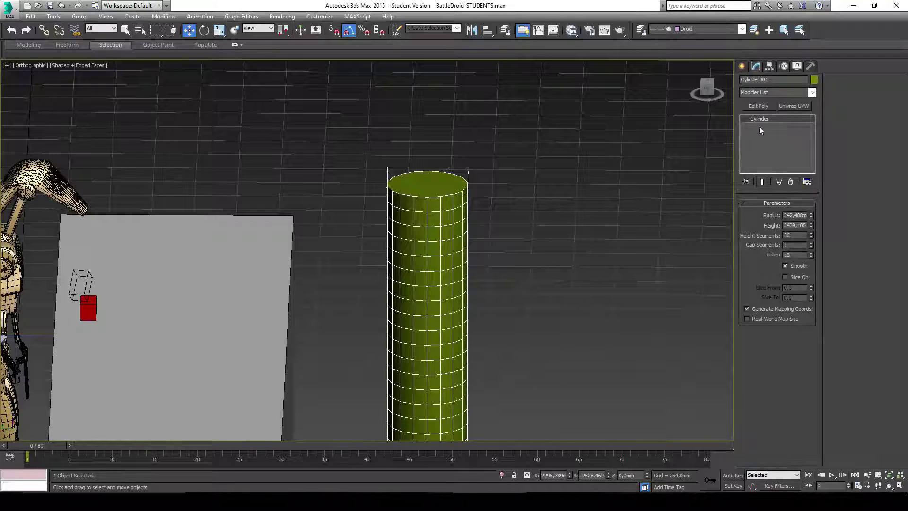
middle_click_drag(541, 149, 638, 126)
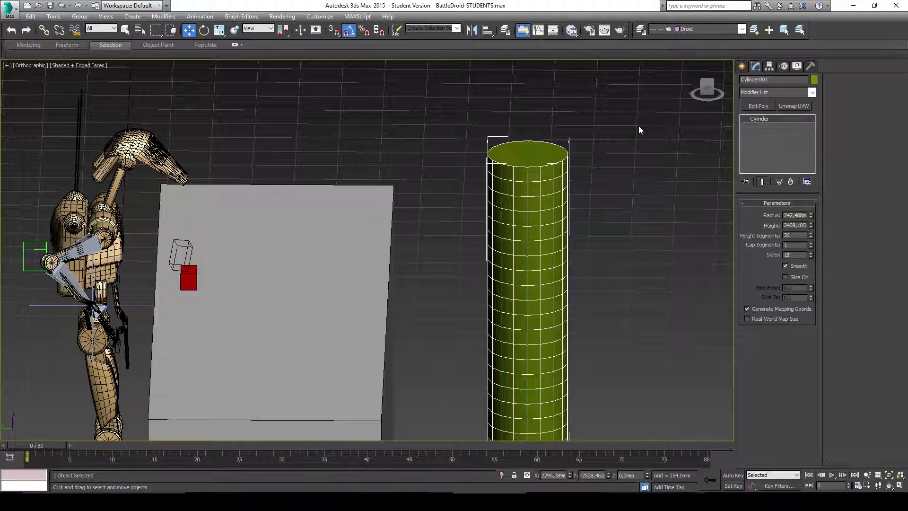
key("alt+e")
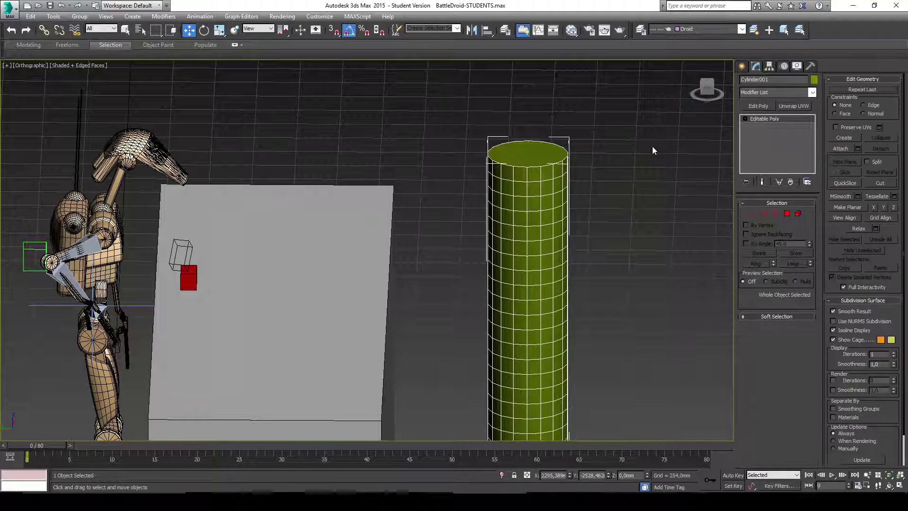
middle_click_drag(651, 146, 689, 171, "alt")
Step: Select the cylinder's top cap polygon and enable soft selection for it
left_click(787, 214)
left_click(533, 176)
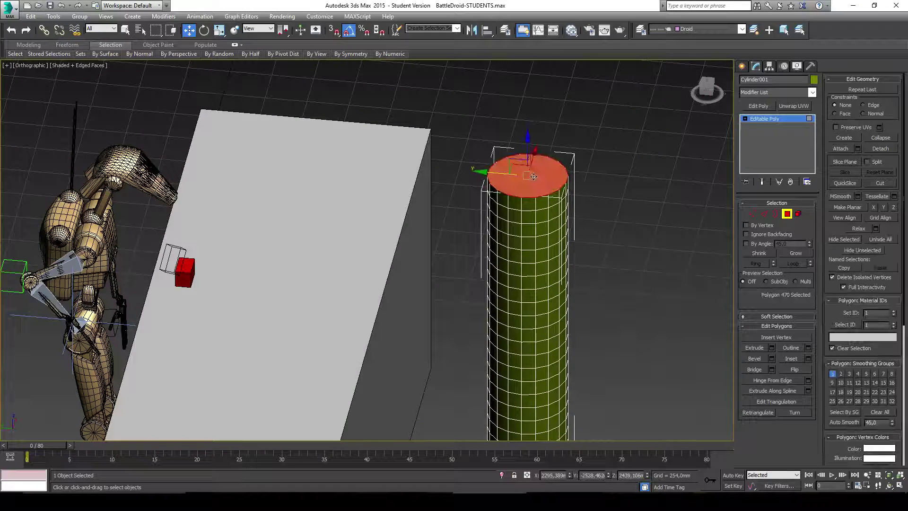
key("e")
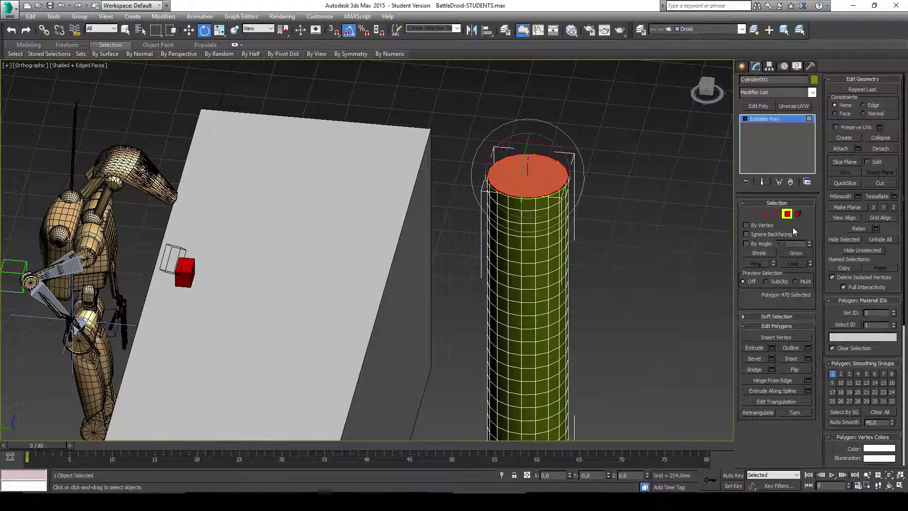
left_click(745, 316)
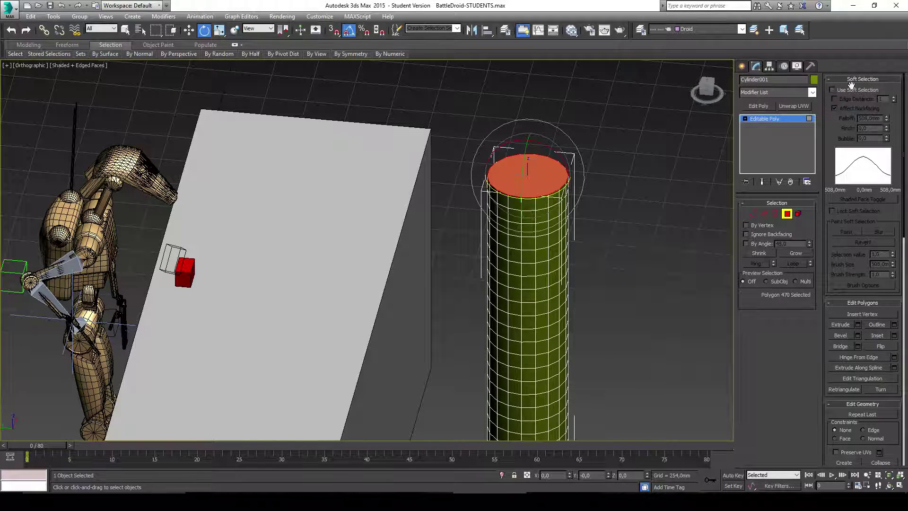
left_click(832, 90)
key("z")
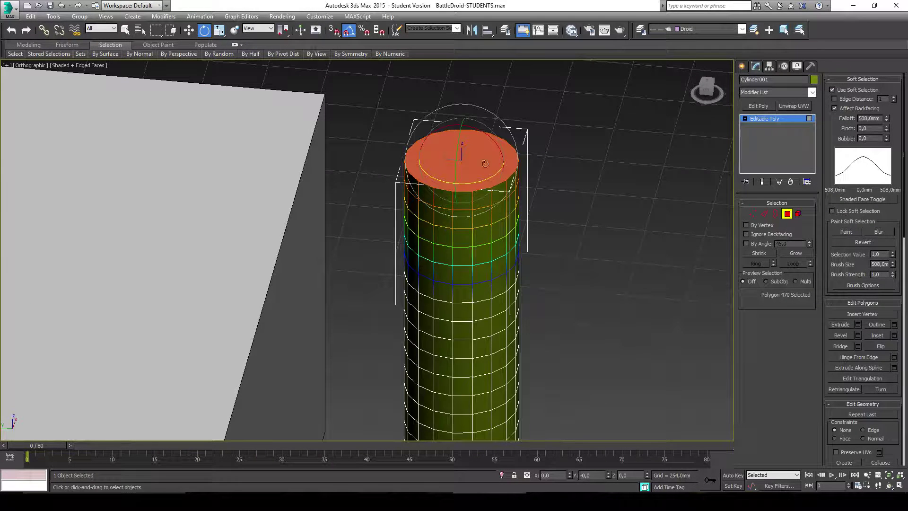
Step: Try moving the soft-selected top cap freely away from the cylinder, and undo the move
key("w")
left_click_drag(456, 152, 304, 382)
left_click_drag(28, 213, 533, 196)
key("ctrl+z")
Step: Raise the soft selection falloff to 2484.12 mm so it spans the cylinder's full height
scroll(597, 228, "down", 4)
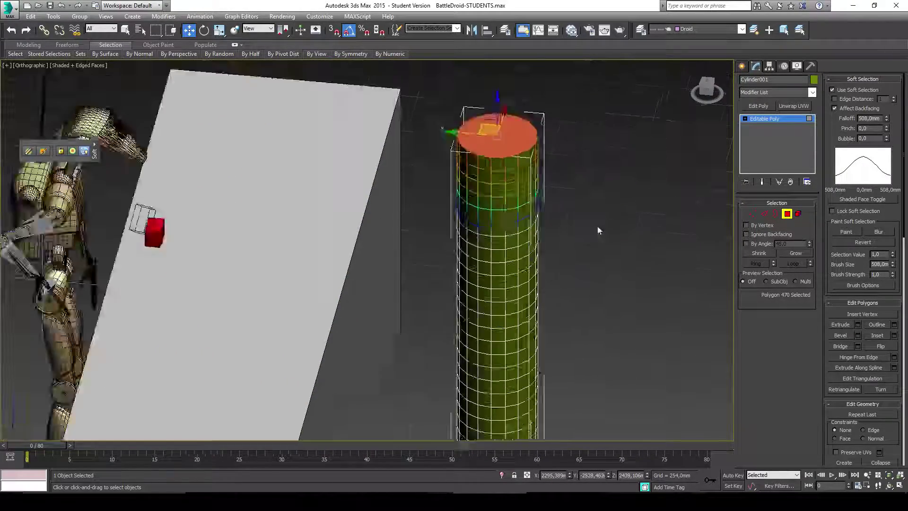
middle_click_drag(598, 228, 585, 235, "alt")
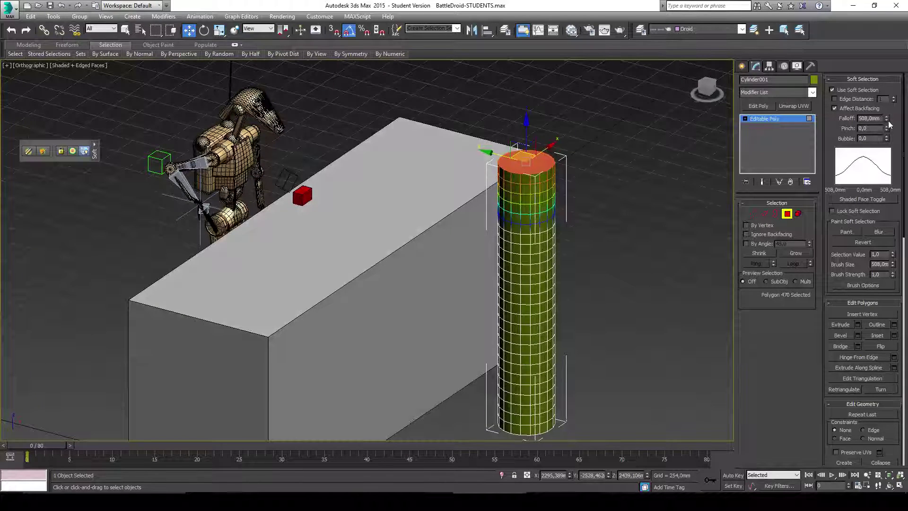
left_click_drag(886, 118, 871, 437)
Step: Try scaling the top cap down to taper the cylinder into a cone, and undo the scaling
key("e")
key("r")
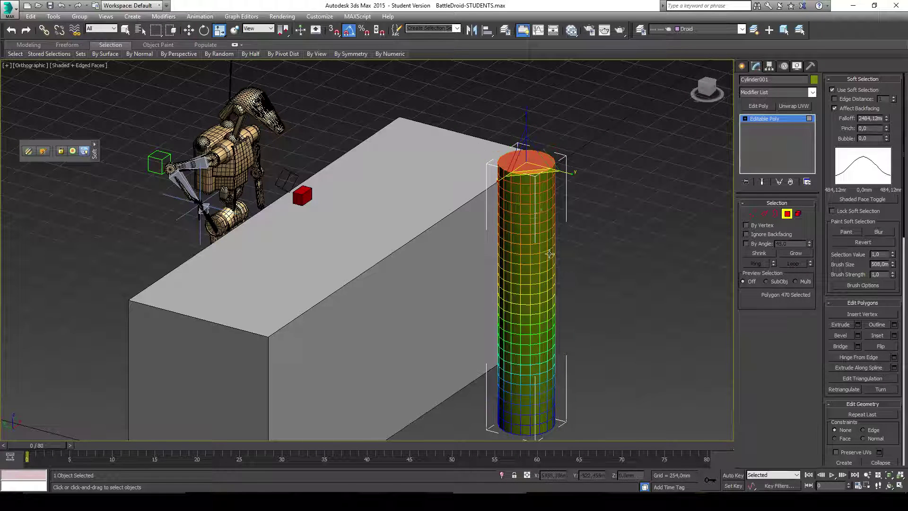
left_click_drag(534, 175, 489, 13)
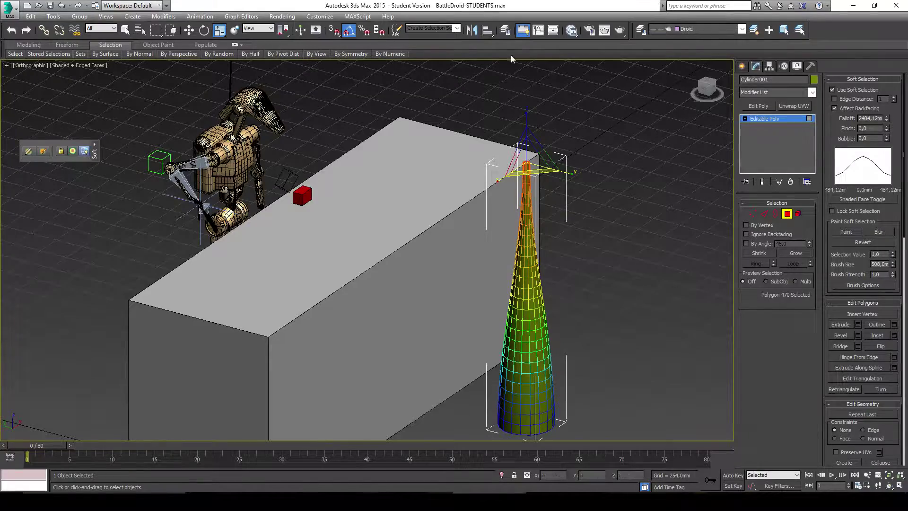
middle_click_drag(505, 191, 543, 181, "alt")
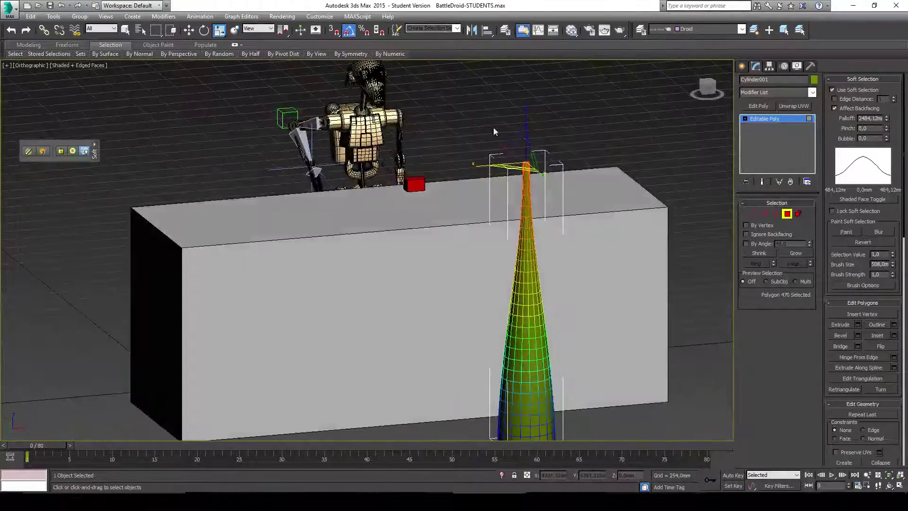
scroll(469, 191, "up", 2)
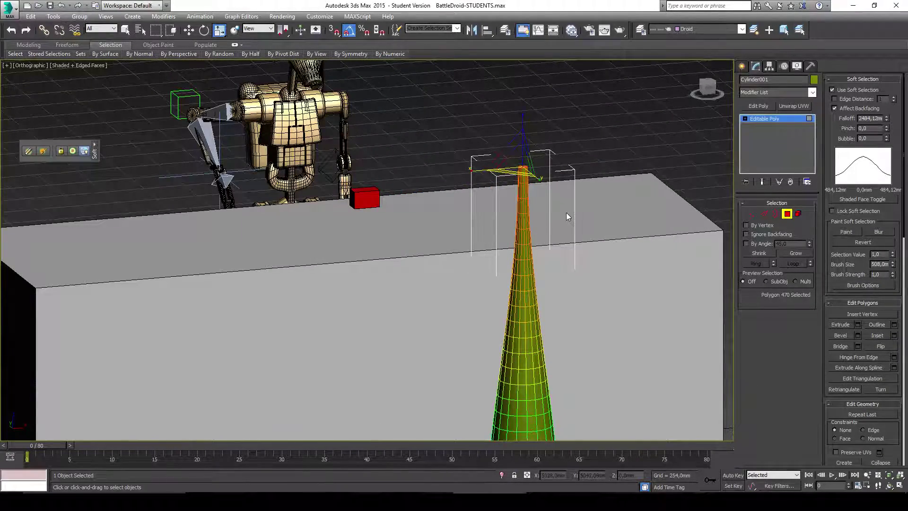
key("ctrl+z")
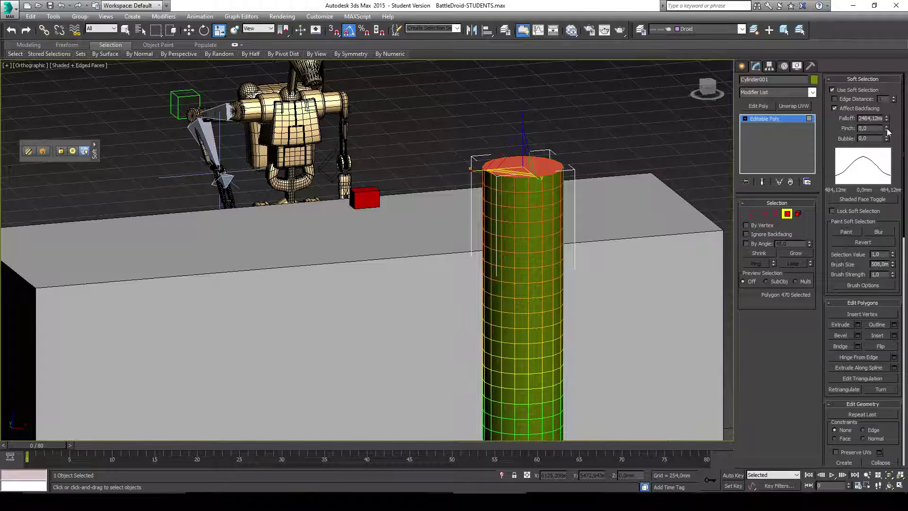
Step: Set the soft selection bubble to 0.71, test it by scaling the top cap down, and undo the scaling
left_click_drag(887, 139, 898, 104)
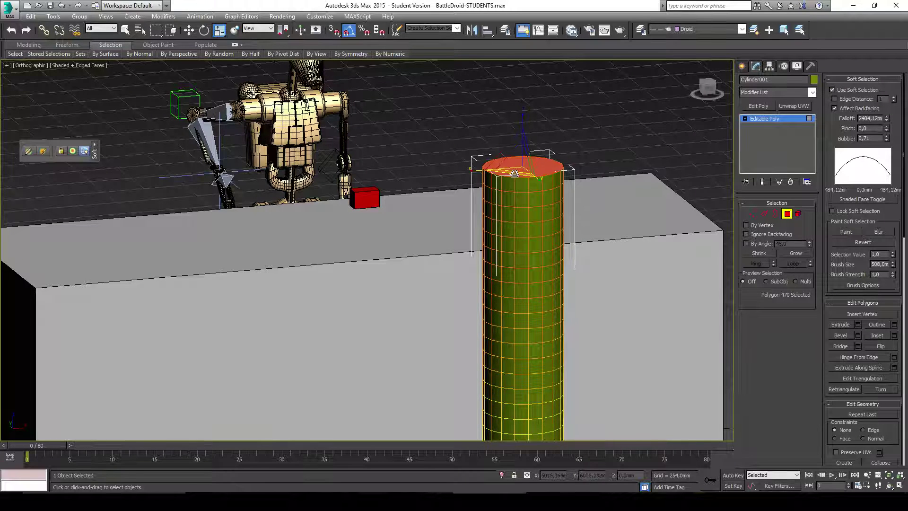
left_click_drag(514, 173, 502, 53)
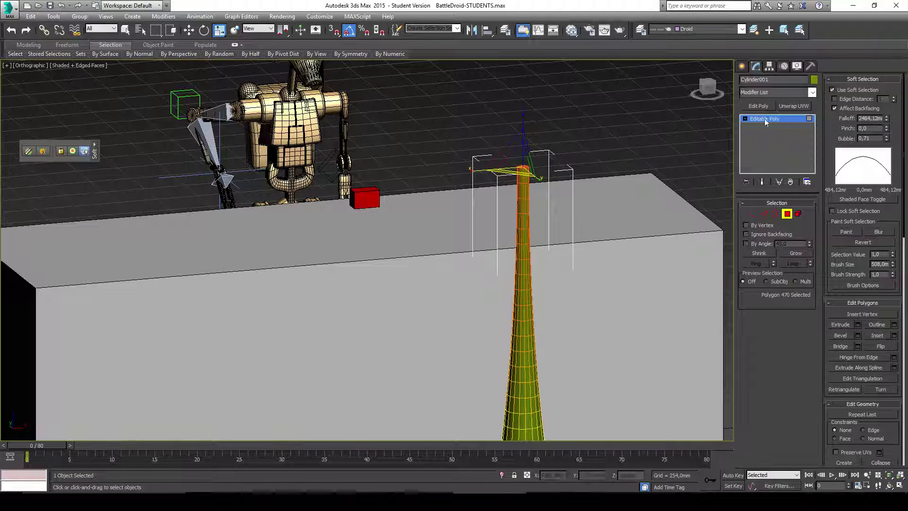
key("ctrl+z")
Step: Set the soft selection pinch to -0.49
left_click_drag(886, 129, 887, 149)
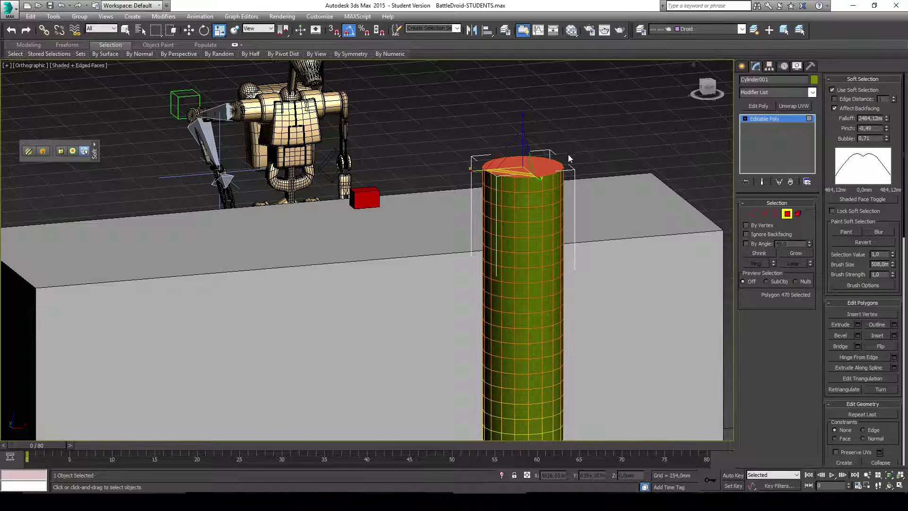
Step: Try scaling the cylinder's top cap down with the current soft selection, and undo the scaling
left_click_drag(518, 170, 494, 78)
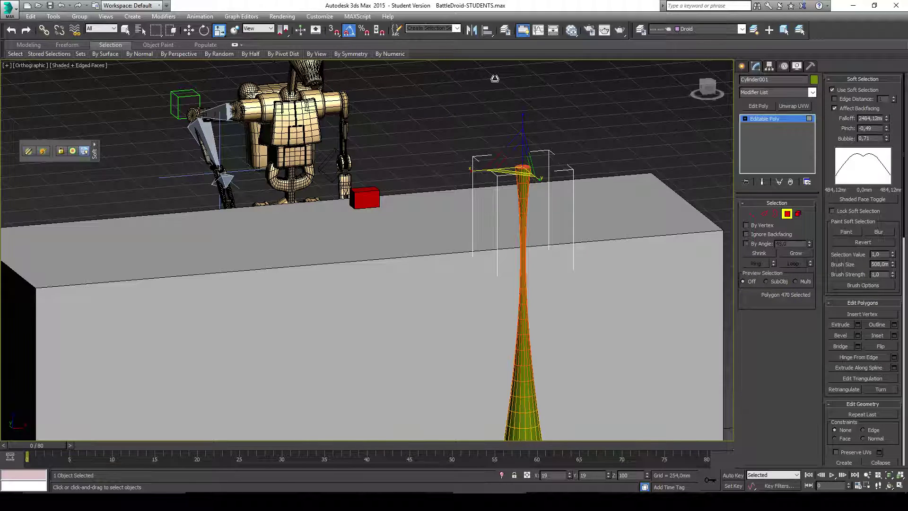
scroll(555, 186, "down", 5)
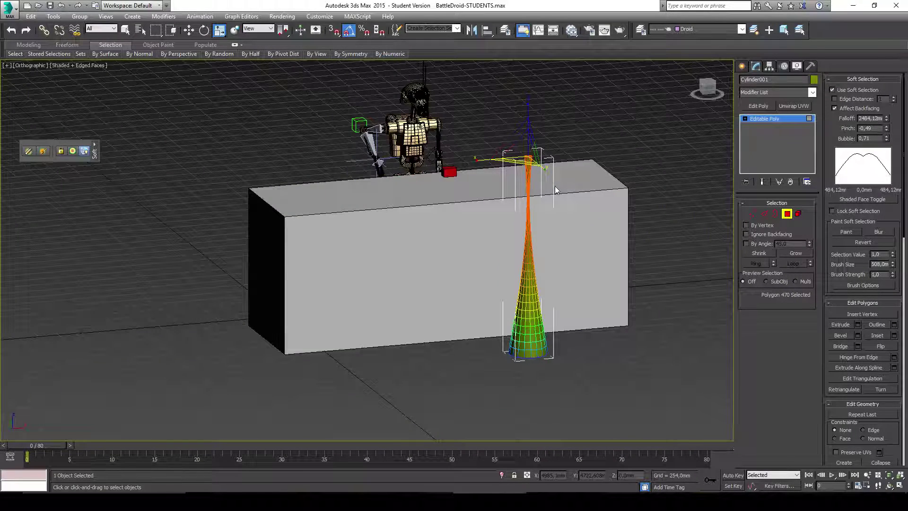
key("ctrl+z")
middle_click_drag(560, 184, 591, 208, "alt")
scroll(629, 161, "up", 3)
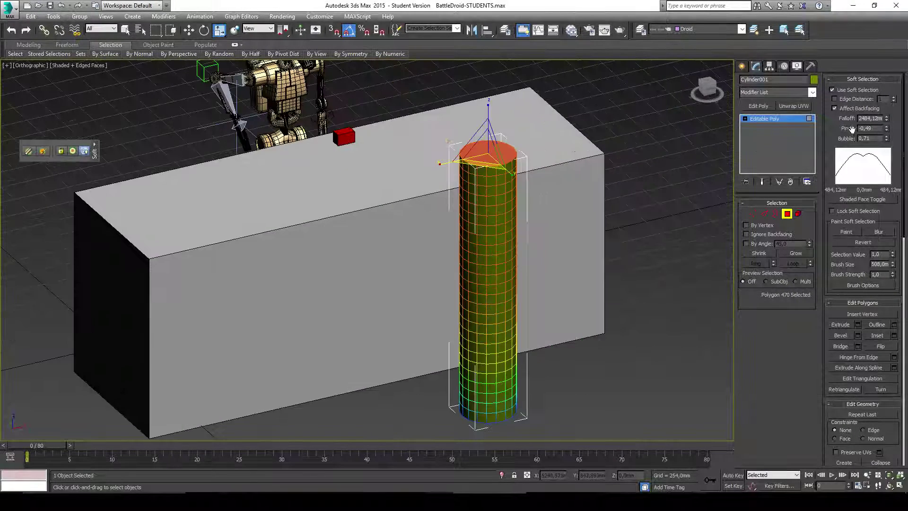
Step: Set the soft selection pinch to 0.78, test it by scaling the top cap down, and undo the scaling
left_click_drag(889, 140, 877, 68)
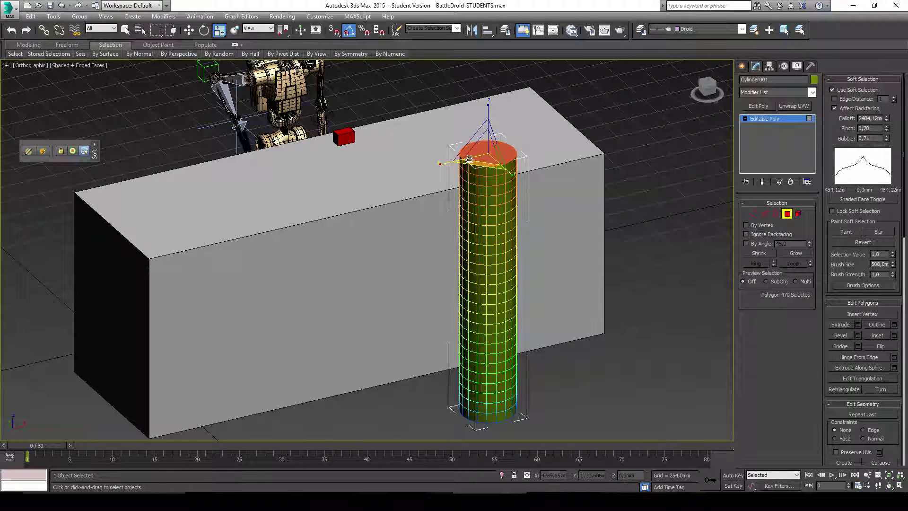
left_click_drag(468, 158, 476, 97)
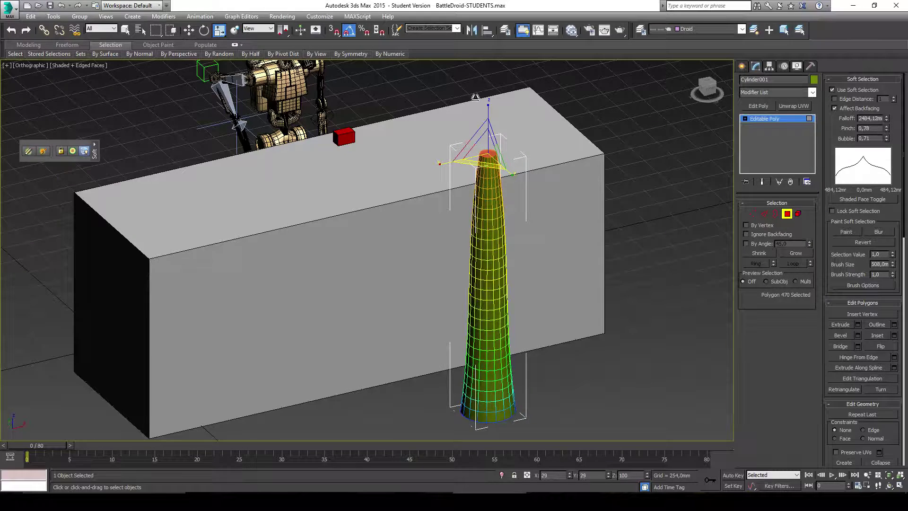
key("ctrl+z")
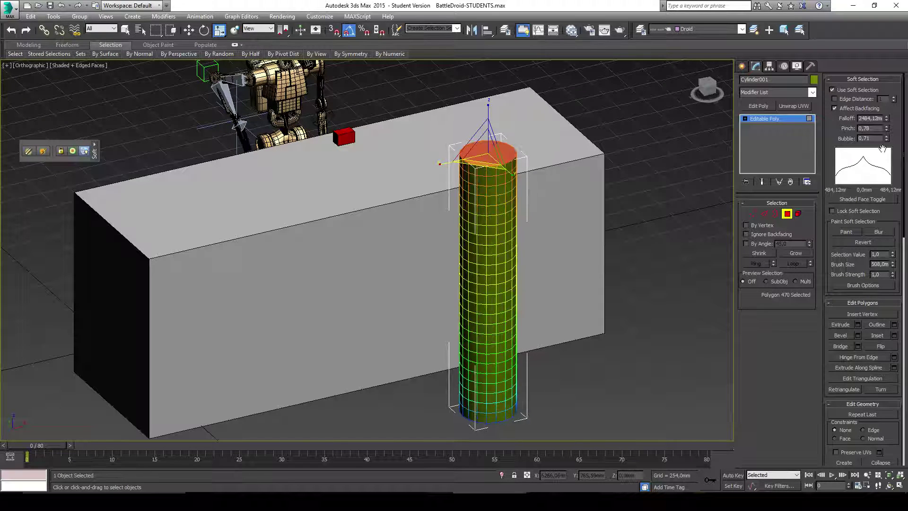
Step: Set the soft selection bubble to 0.08, test it by scaling the top cap down, and undo the scaling
left_click_drag(888, 135, 885, 171)
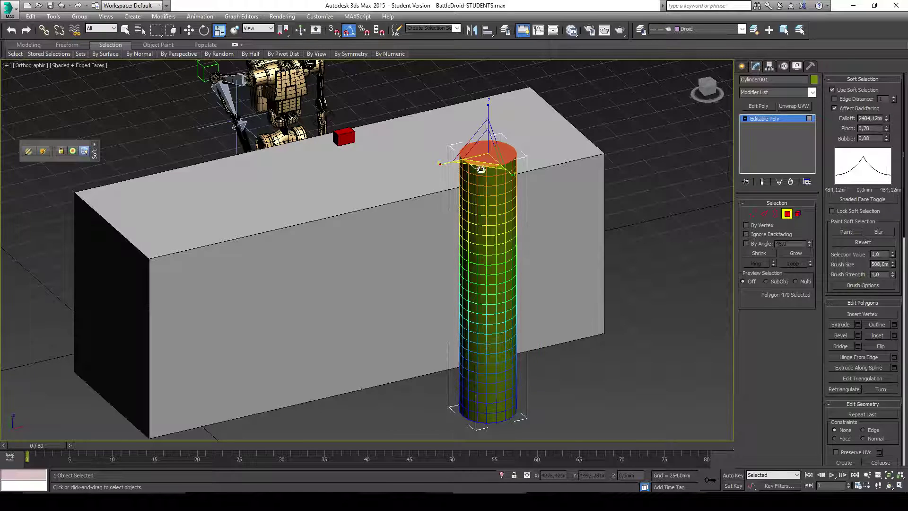
left_click_drag(482, 167, 465, 57)
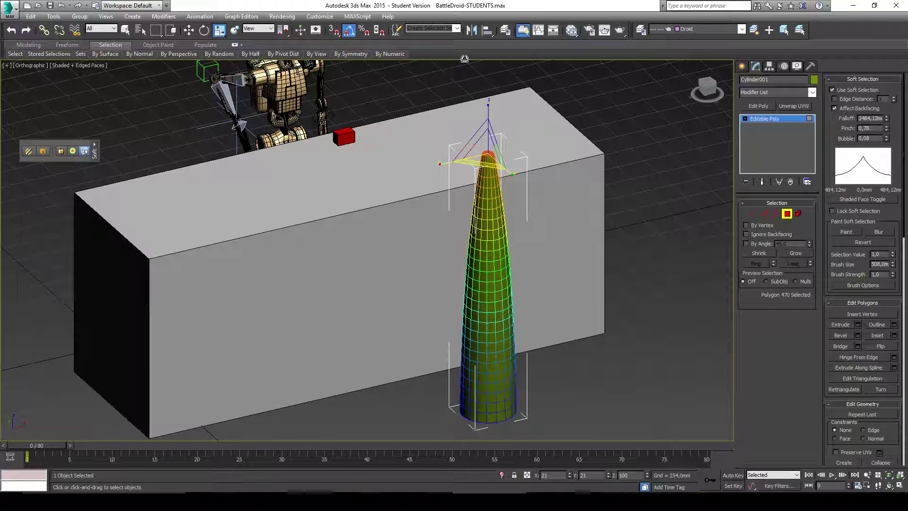
key("ctrl+z")
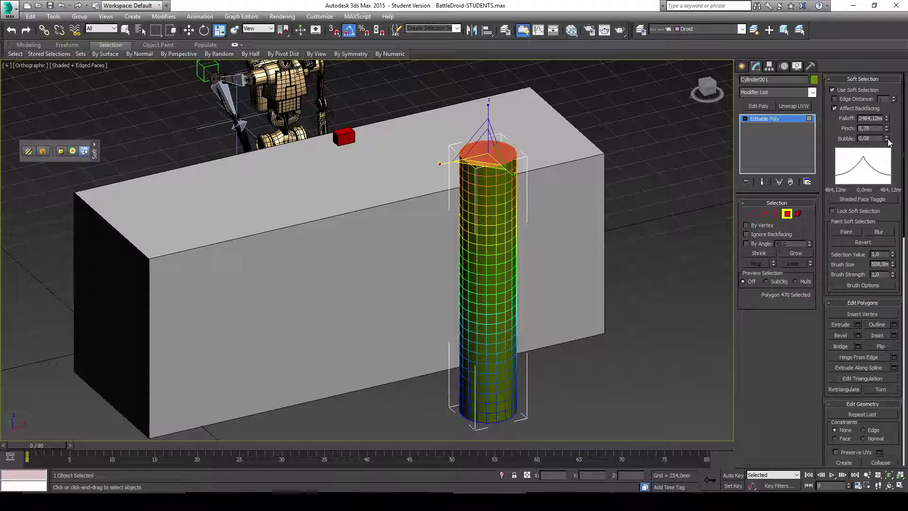
Step: Taper the cylinder by scaling its top cap down with the soft selection bubble at -0.36 and pinch at 0.99
left_click_drag(888, 142, 886, 159)
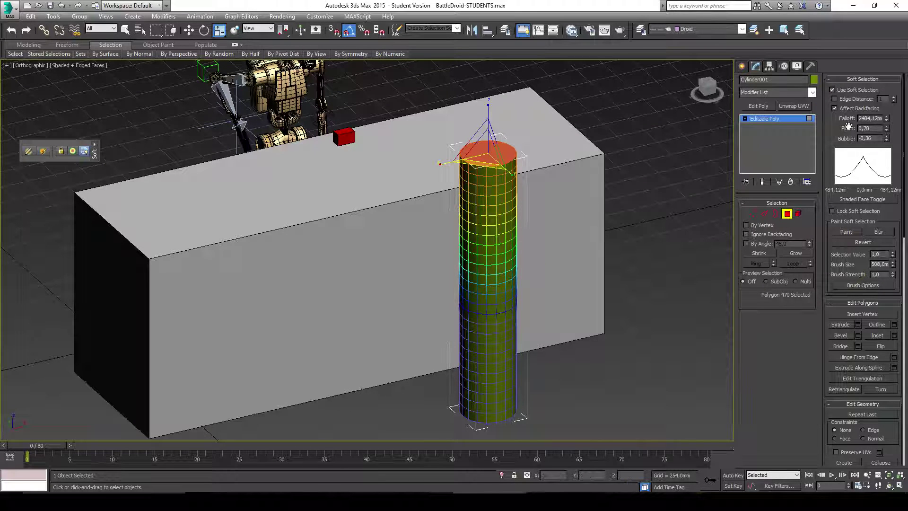
left_click_drag(887, 133, 887, 124)
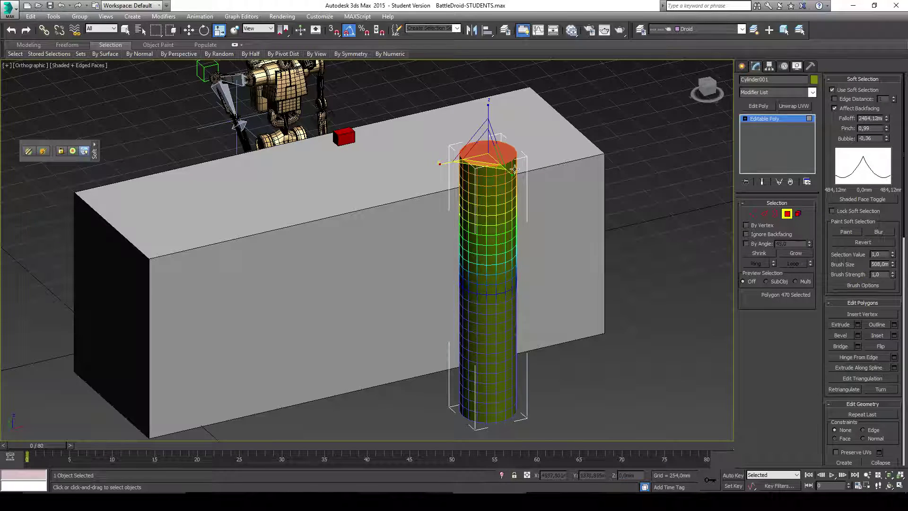
middle_click_drag(480, 293, 506, 250, "alt")
left_click_drag(499, 220, 480, 121)
middle_click_drag(480, 122, 588, 265, "alt")
scroll(561, 229, "up", 3)
middle_click_drag(561, 230, 574, 230)
scroll(573, 230, "down", 3)
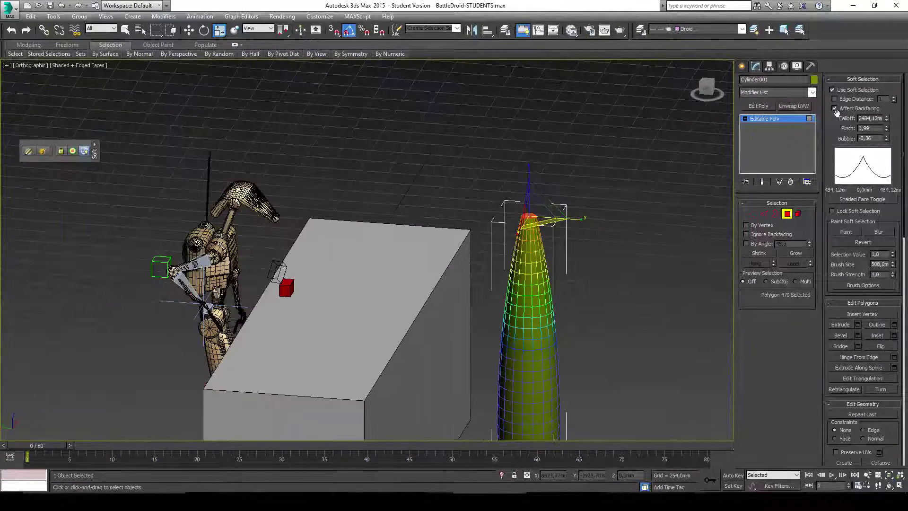
Step: Turn off soft selection and delete the polygon that caps the tapered cylinder's top
middle_click_drag(634, 300, 626, 231)
middle_click_drag(579, 68, 583, 77)
scroll(526, 136, "up", 6)
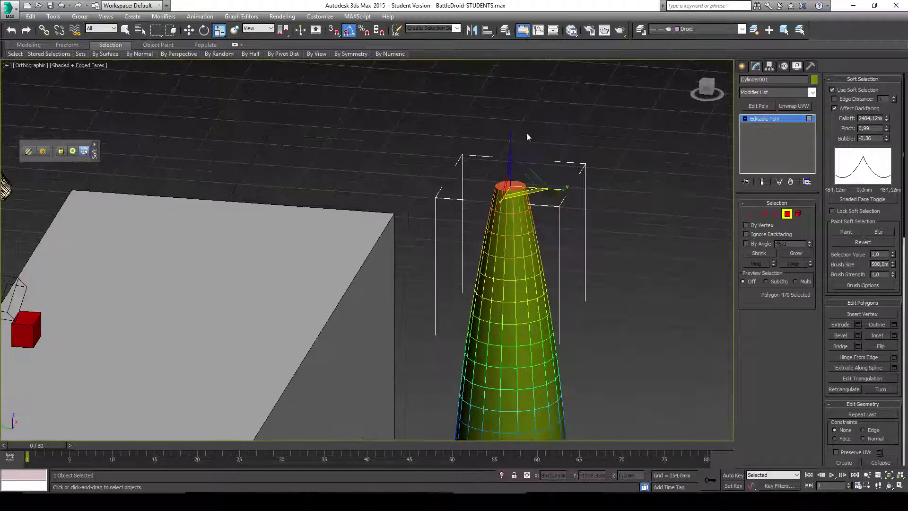
scroll(563, 341, "down", 3)
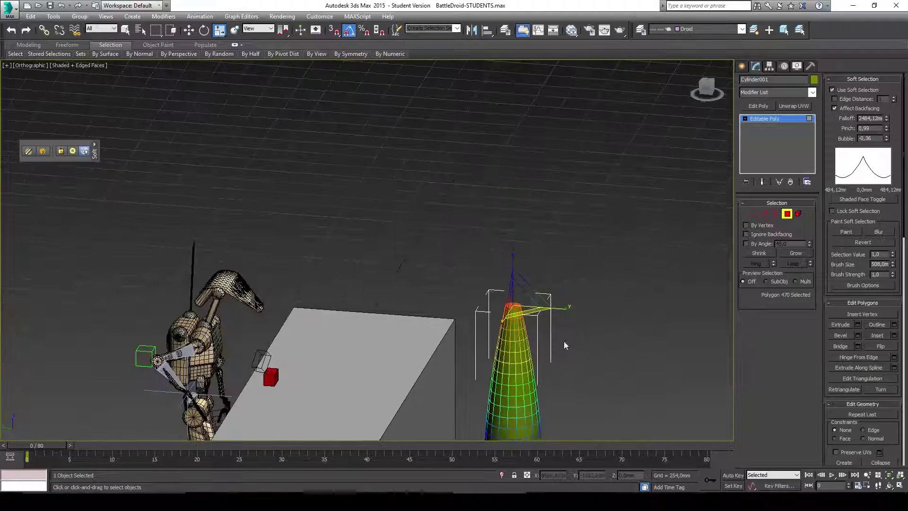
scroll(546, 284, "up", 4)
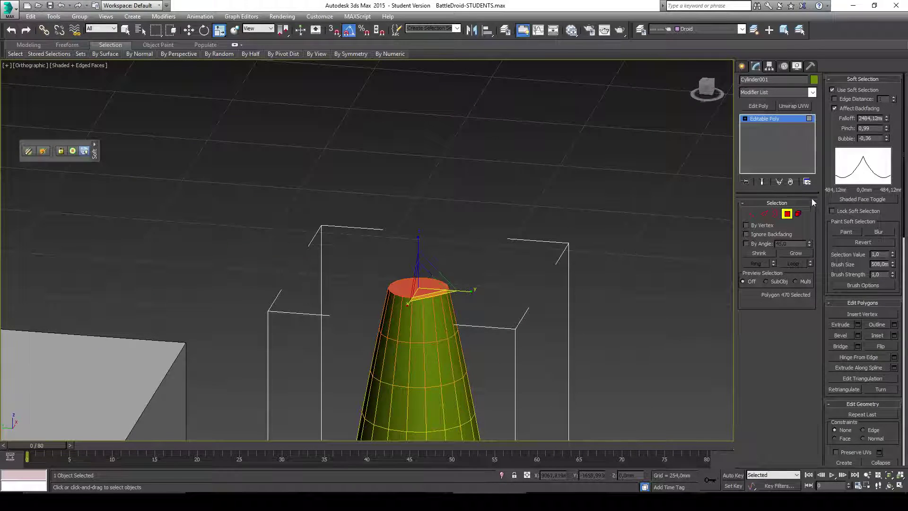
left_click(832, 89)
scroll(554, 284, "up", 2)
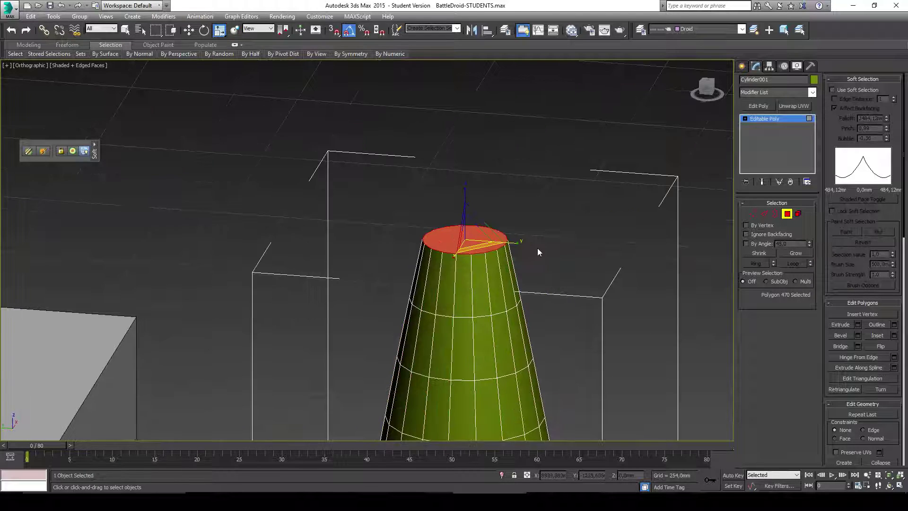
left_click(674, 247)
Step: Select the open border at the top and extend it upward into a short new ring of faces
left_click(775, 214)
left_click(472, 253)
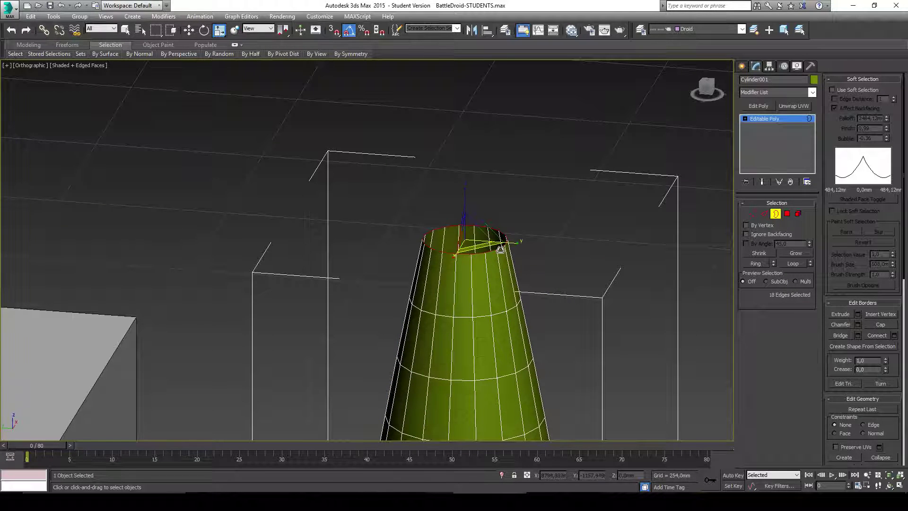
key("w")
middle_click_drag(490, 242, 523, 293)
scroll(523, 294, "down", 2)
scroll(503, 269, "up", 2)
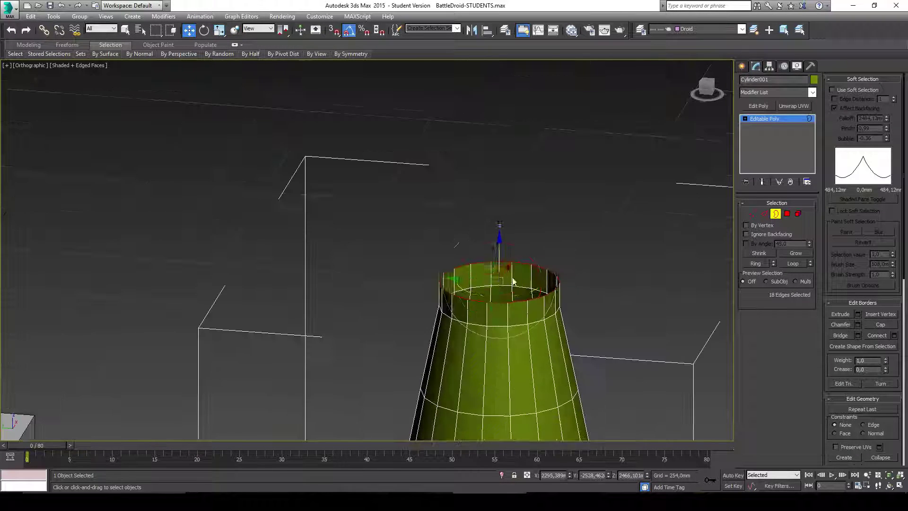
Step: Scale the top border inward into a bevel, extend it again toward the centre, and collapse it to one vertex
key("r")
mouse_move(503, 276)
left_mouse_down()
mouse_move(508, 312)
mouse_move(505, 293)
left_mouse_up()
key("w")
key("r")
key("ctrl+alt+c")
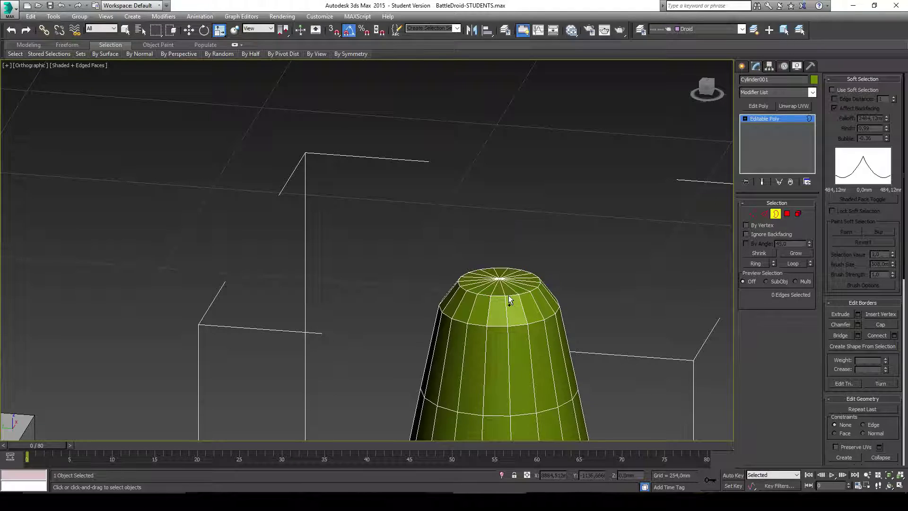
middle_click_drag(540, 291, 535, 231)
scroll(535, 231, "down", 3)
mouse_move(534, 269)
middle_mouse_down("alt")
mouse_move(531, 249)
mouse_move(538, 262)
middle_mouse_up("alt")
scroll(562, 187, "up", 3)
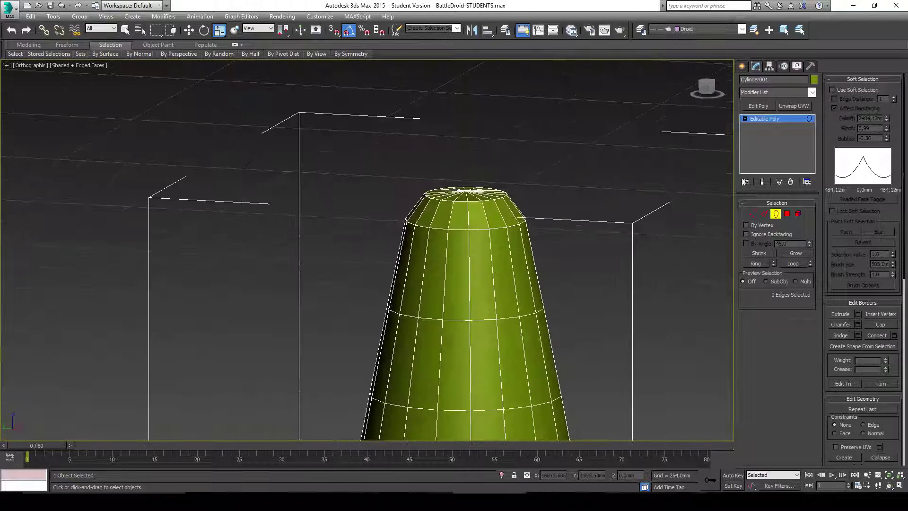
Step: Raise the top centre vertex to a Z height of about 2483 mm to round the tip, and leave vertex editing
left_click(750, 213)
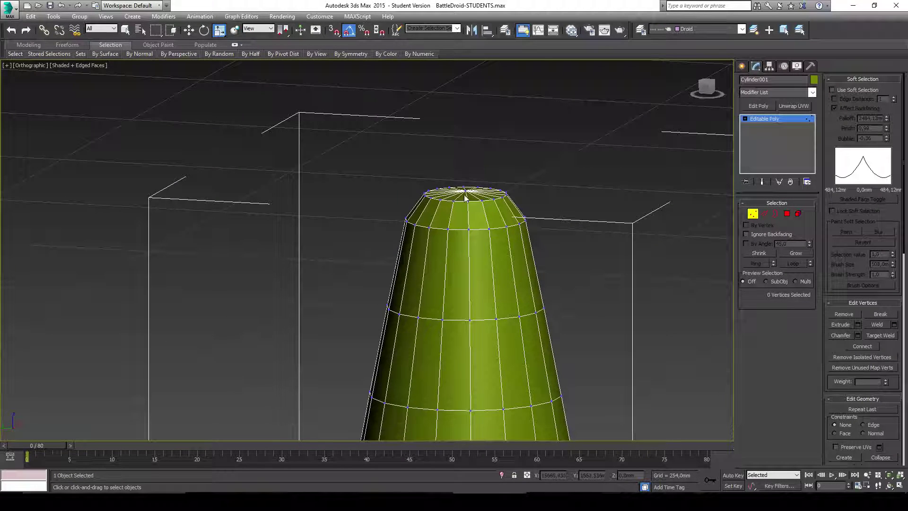
left_click_drag(466, 190, 465, 150)
key("w")
middle_click_drag(504, 218, 517, 198, "alt")
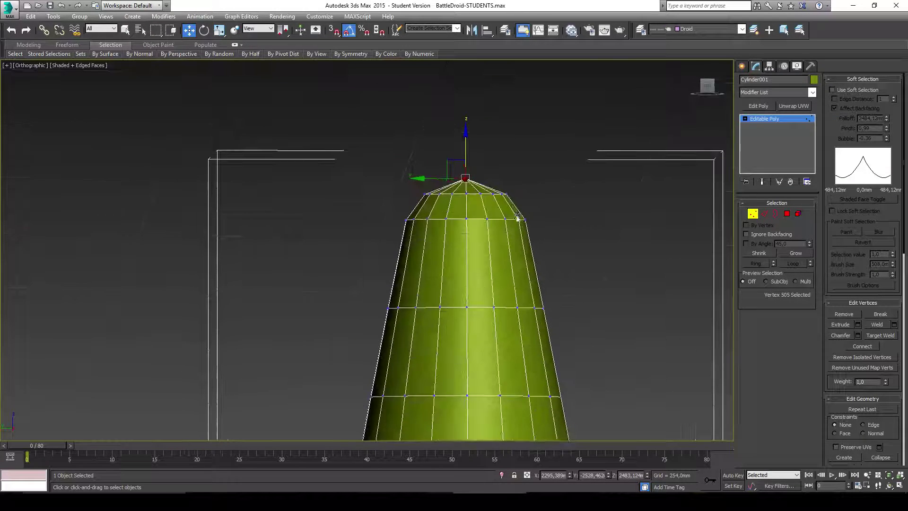
scroll(673, 250, "down", 6)
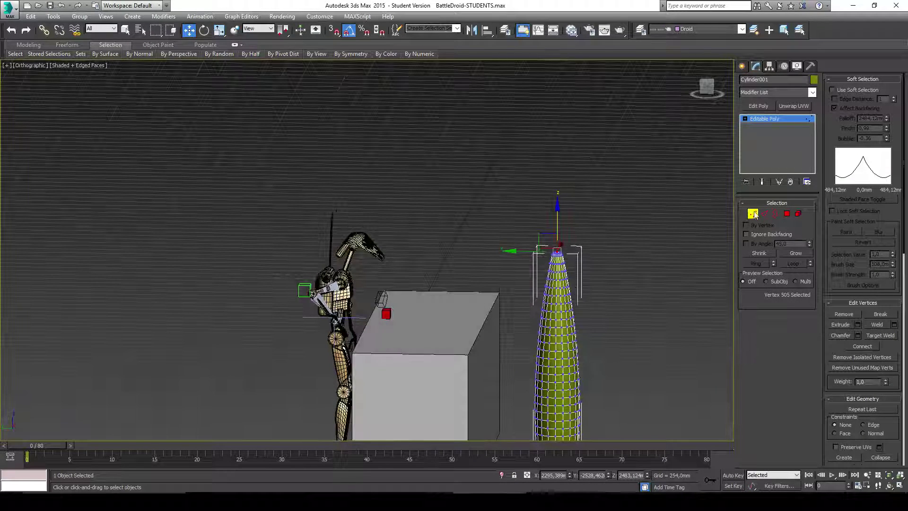
left_click(753, 214)
Step: Examine the tapered cylinder's base and overall silhouette from several angles
middle_click_drag(612, 328, 584, 217)
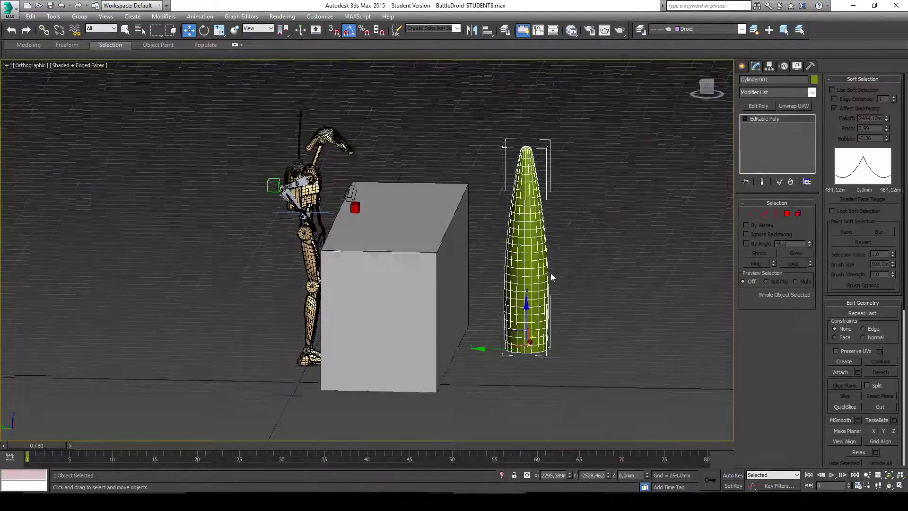
middle_click_drag(550, 273, 728, 247, "alt")
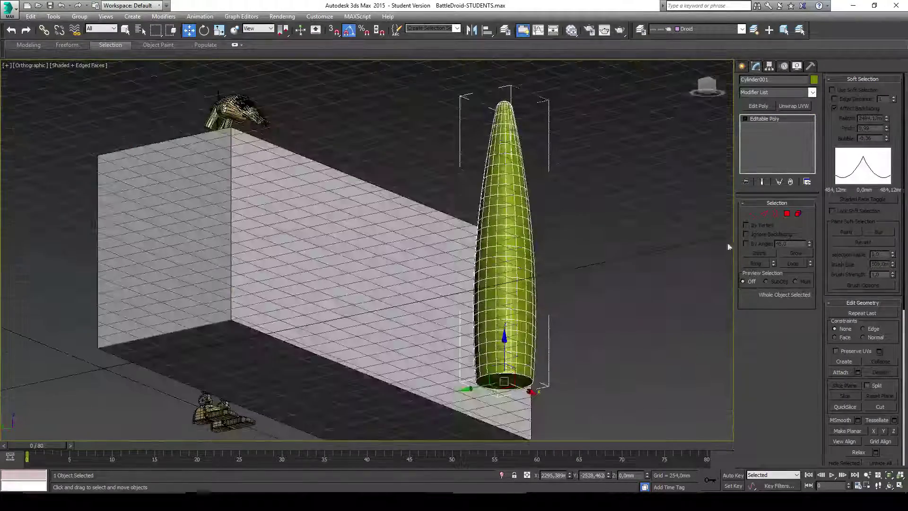
left_click(786, 213)
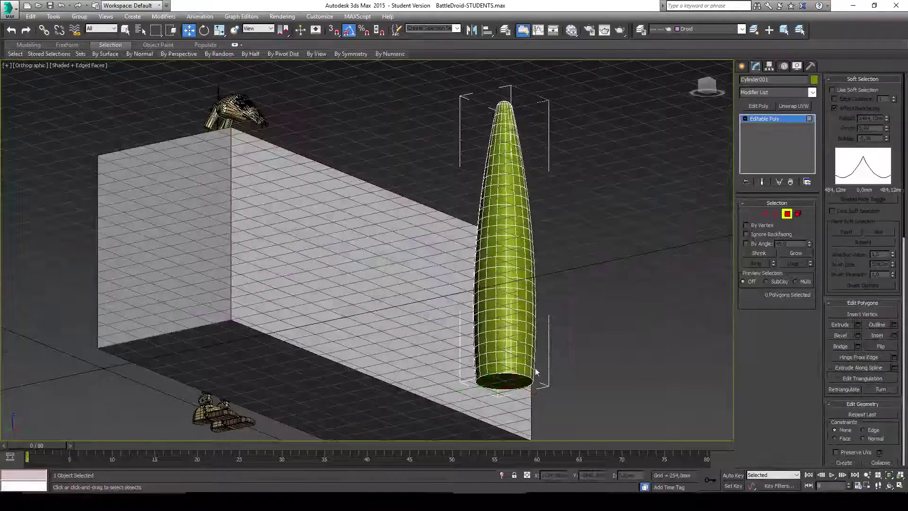
left_click(786, 213)
middle_click_drag(584, 269, 594, 280, "alt")
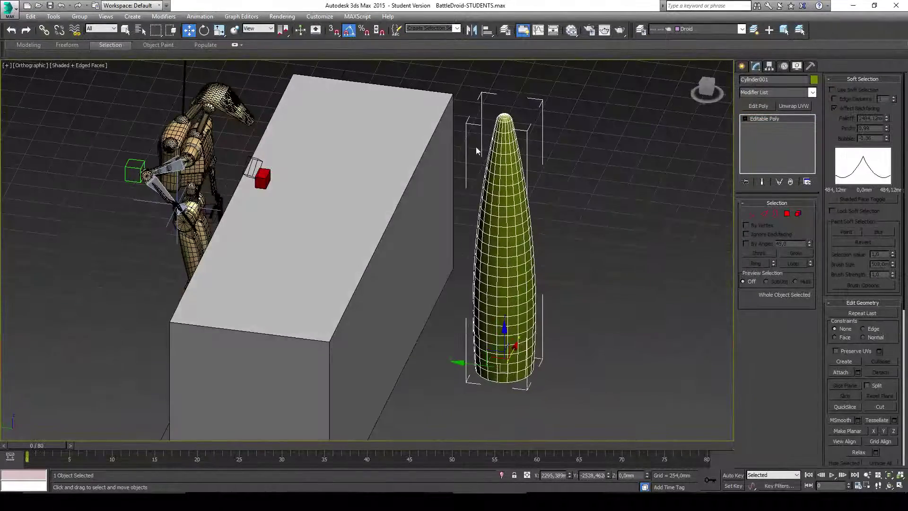
middle_click_drag(476, 150, 492, 164, "alt")
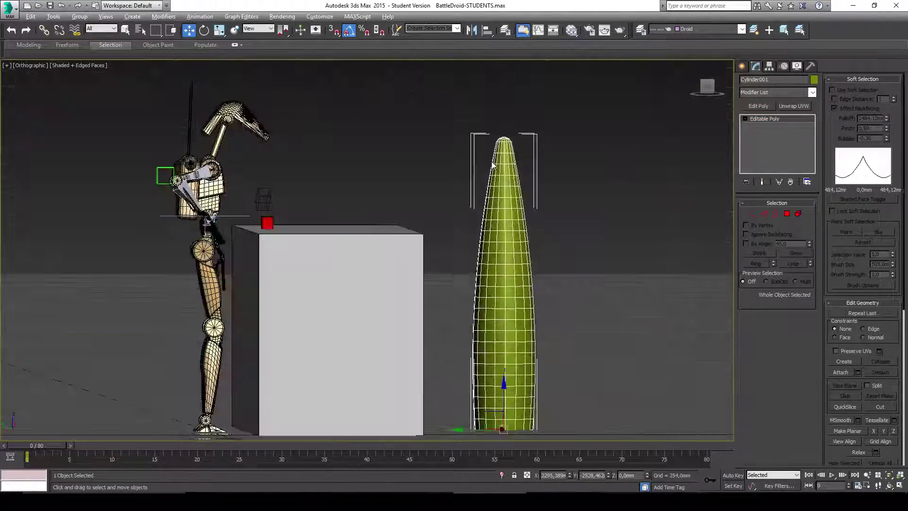
Step: In the Left view, draw the first four bones of a chain running upward from the centre of the cylinder's base
left_click(707, 86)
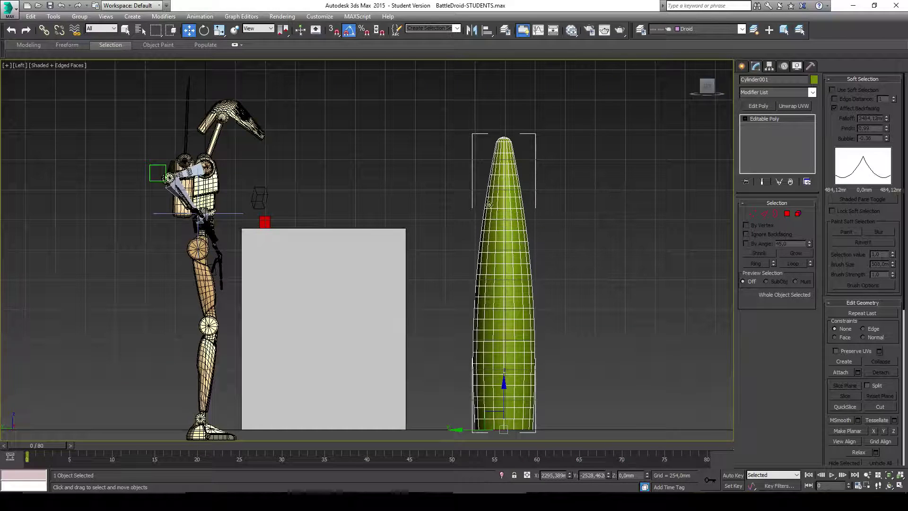
middle_click_drag(544, 210, 529, 195)
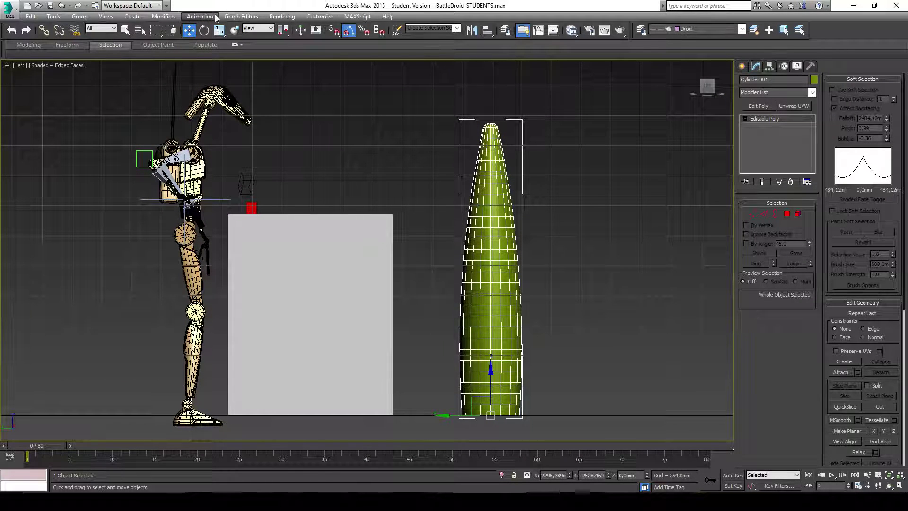
left_click(742, 66)
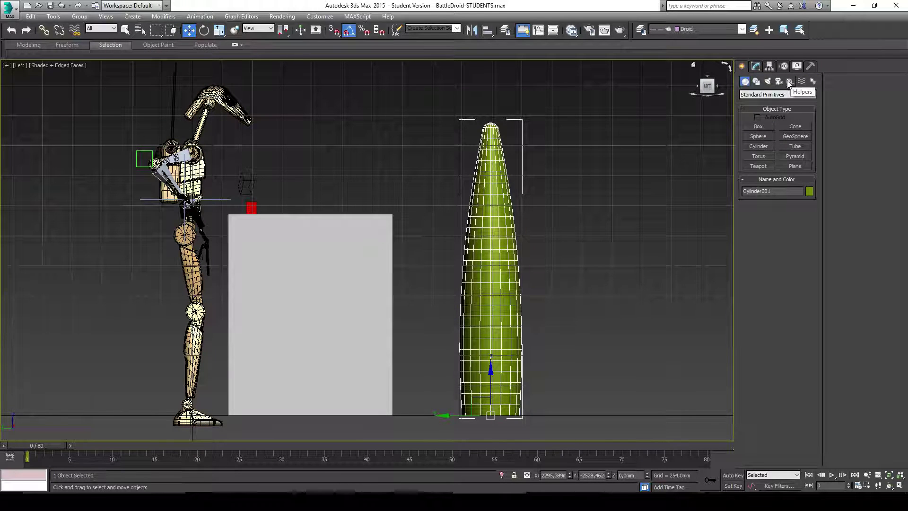
left_click(813, 82)
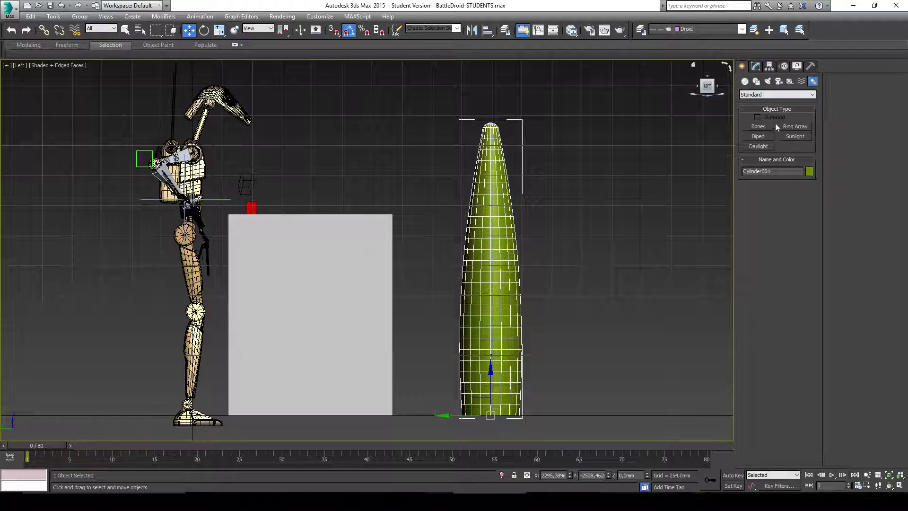
left_click(770, 126)
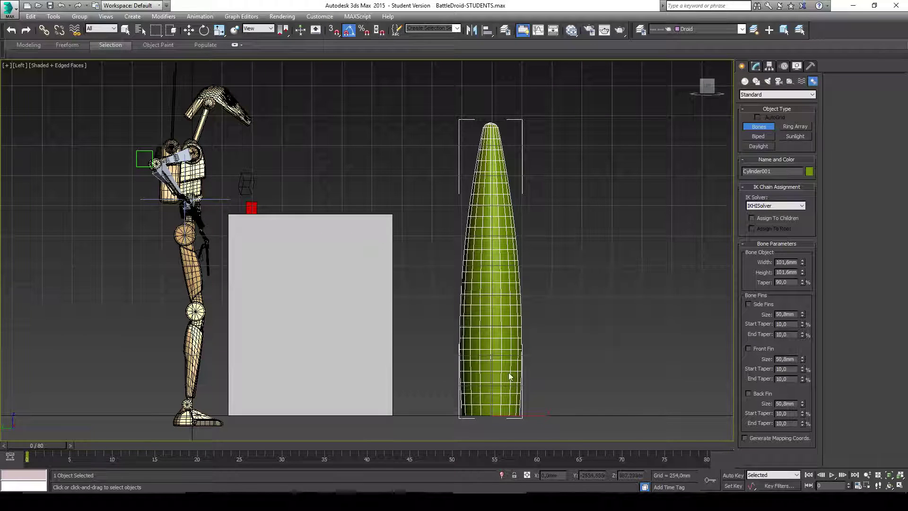
left_click(492, 413)
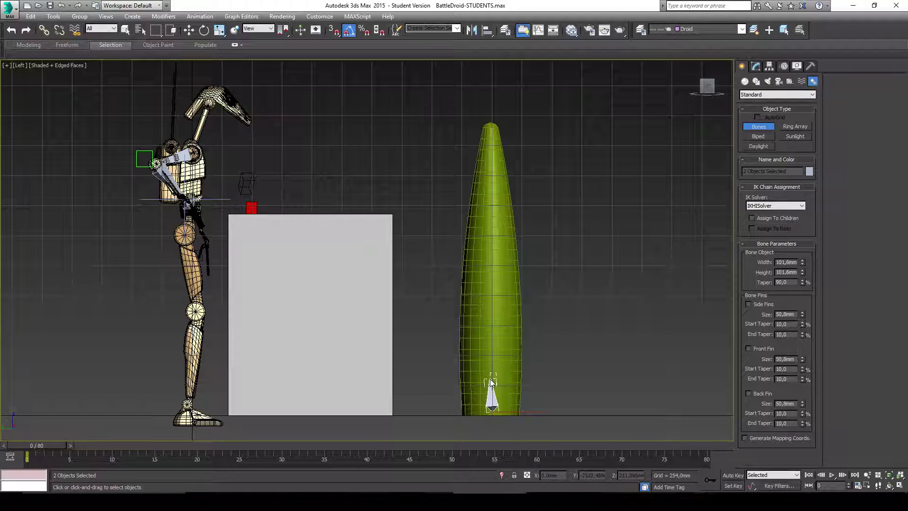
right_click(491, 382)
scroll(497, 414, "up", 2)
left_click(488, 416)
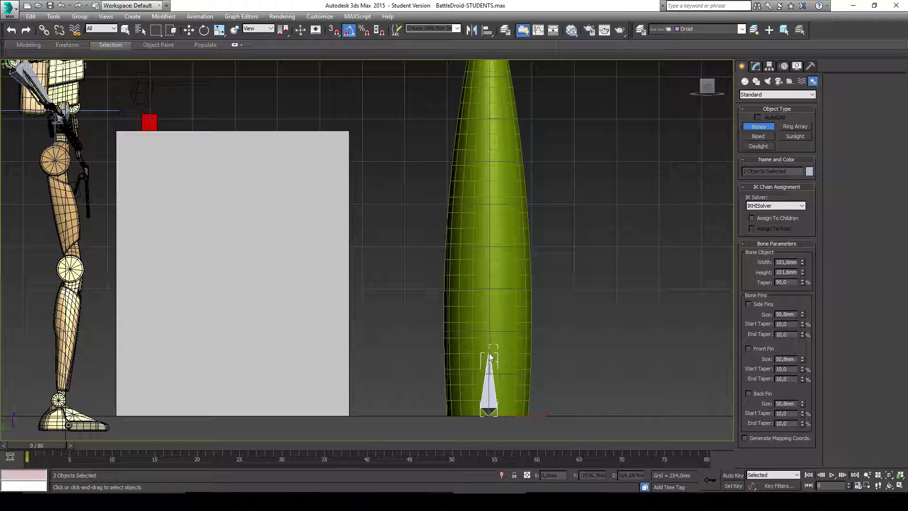
left_click(489, 352)
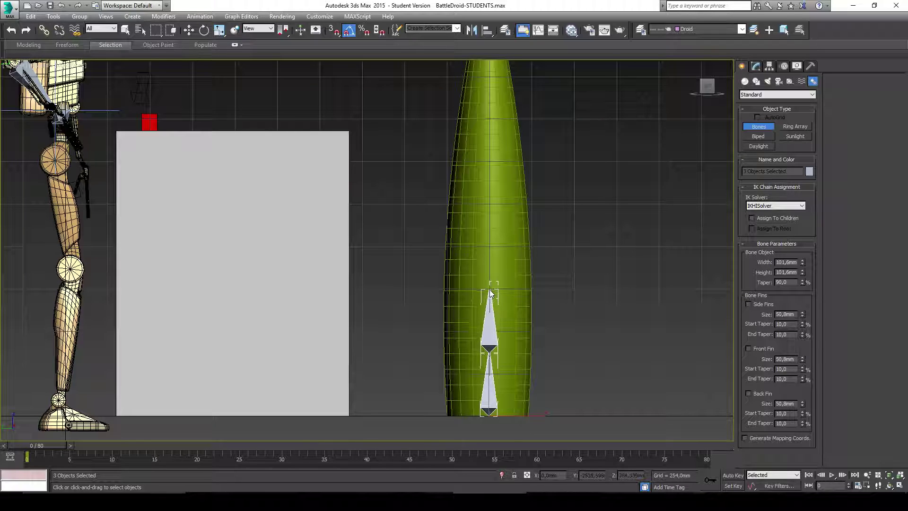
left_click(489, 227)
left_click(490, 163)
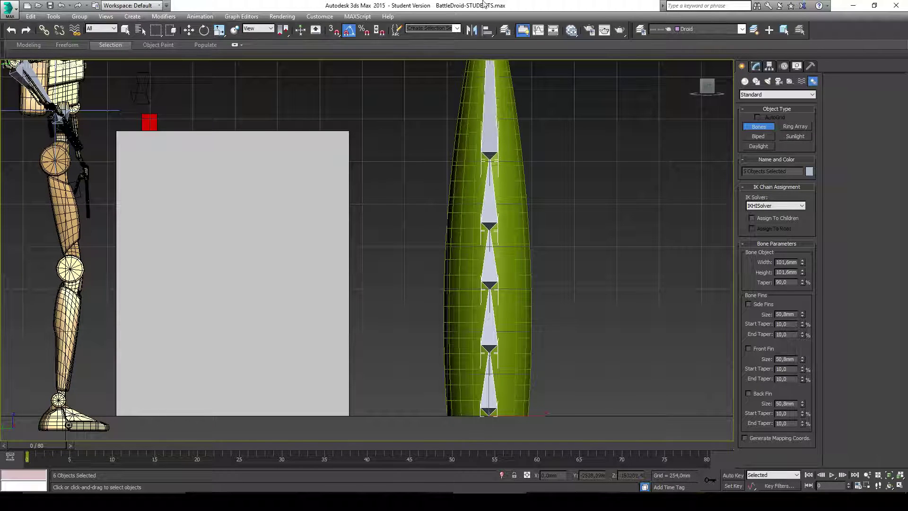
Step: Add three more bones up to the cylinder's tip, end the chain, and leave bone creation
scroll(499, 116, "down", 2)
scroll(513, 246, "down", 1)
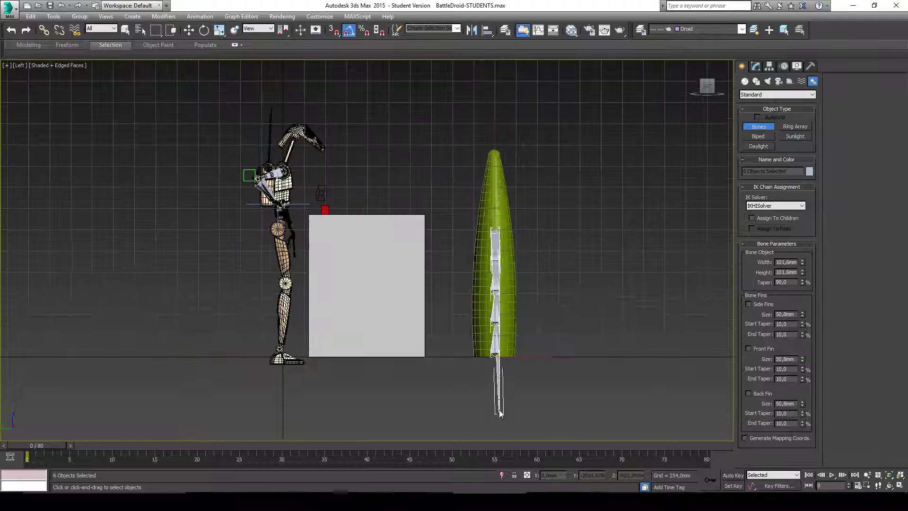
scroll(510, 245, "up", 2)
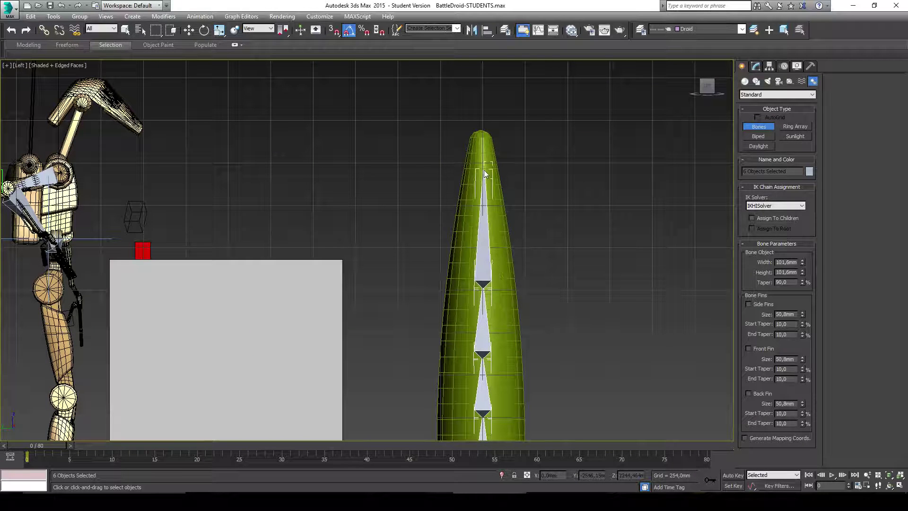
left_click(483, 229)
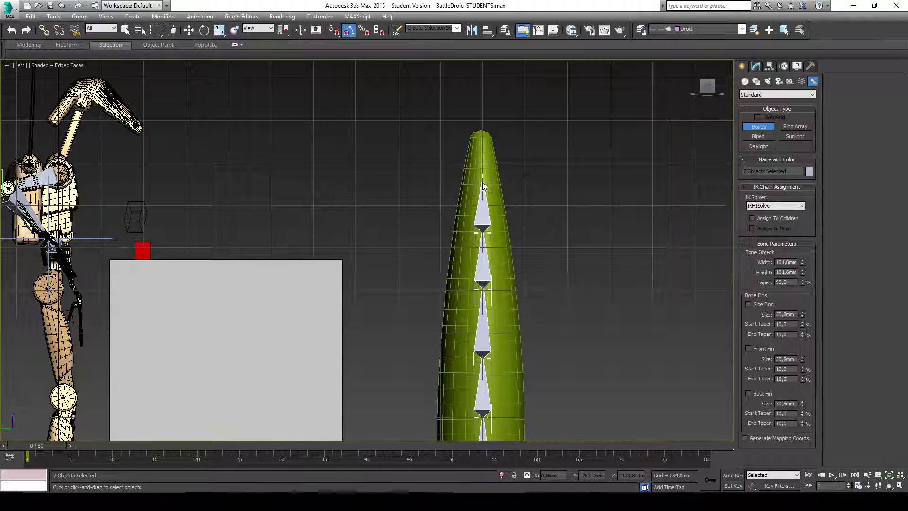
left_click(483, 177)
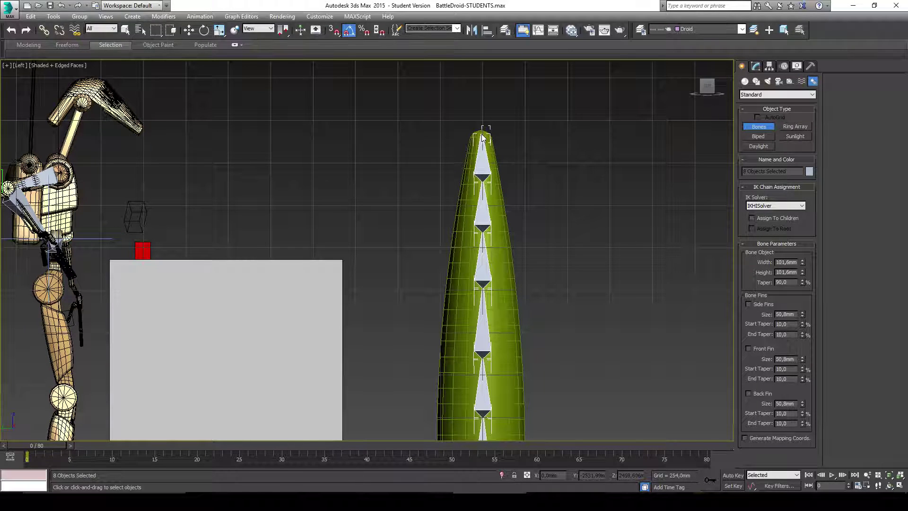
right_click(487, 132)
scroll(565, 174, "down", 5)
middle_click_drag(561, 158, 547, 199, "alt")
left_click(554, 241)
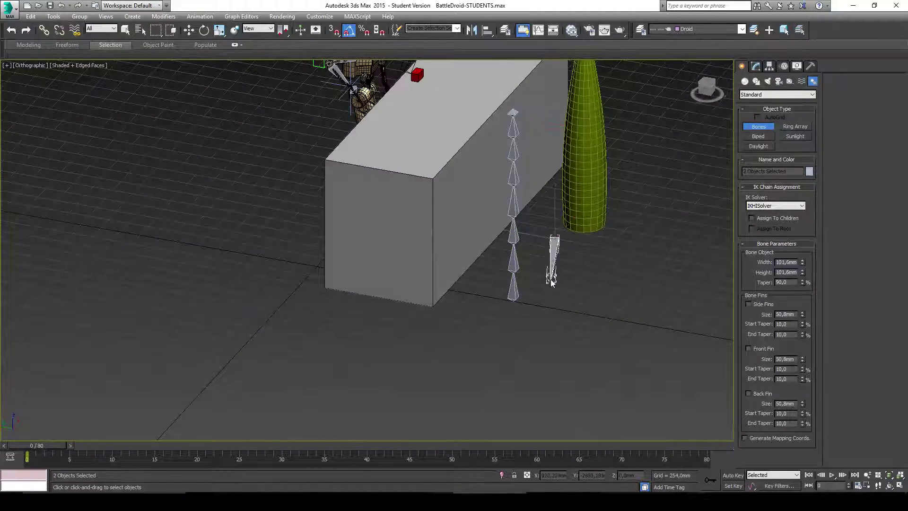
right_click(551, 281)
right_click(574, 279)
left_click(574, 279)
Step: Move the chain's root bone toward the cylinder and align it to the cylinder in X, Y and Z, pivot point to pivot point
left_click(516, 291)
middle_click_drag(552, 258, 490, 348)
scroll(490, 348, "down", 3)
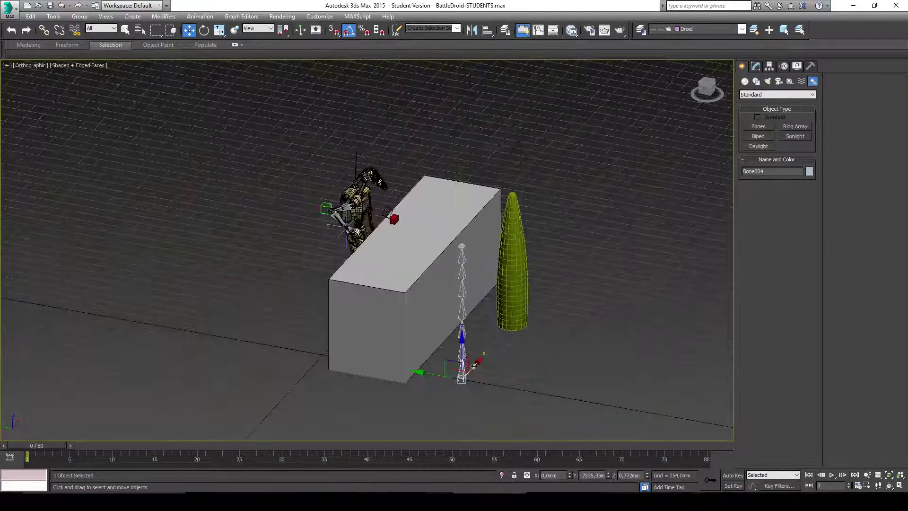
left_click_drag(472, 366, 497, 339)
key("alt+a")
left_click(512, 280)
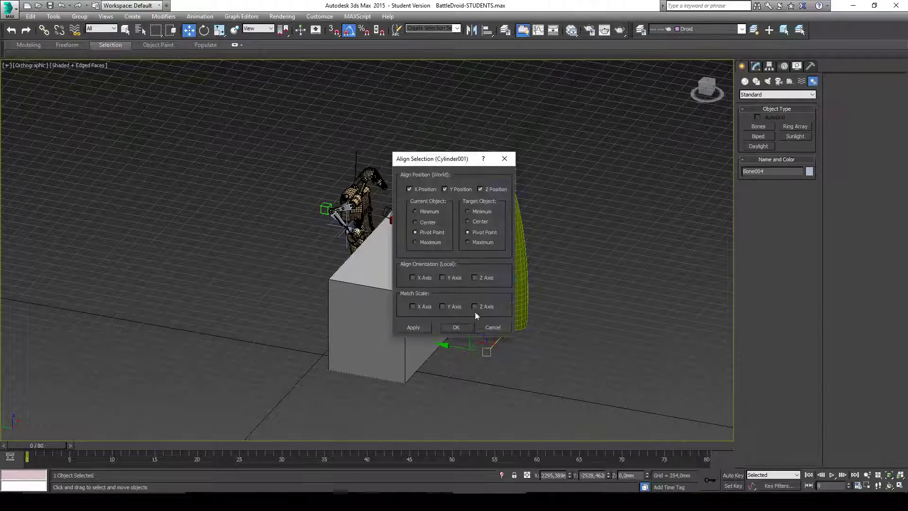
left_click_drag(443, 159, 343, 154)
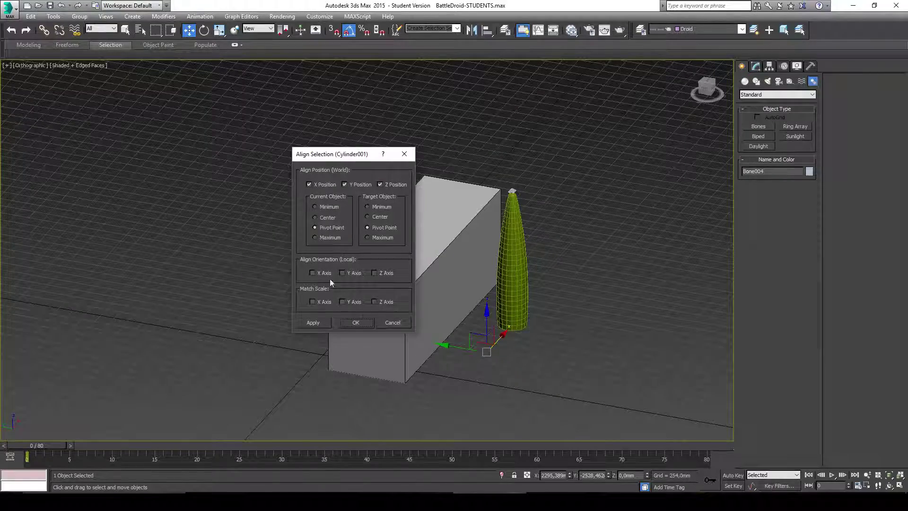
left_click(361, 324)
Step: Examine how the bone chain fits the cylinder from several angles, especially around the tip
middle_click_drag(426, 321, 581, 283, "alt")
scroll(508, 281, "up", 4)
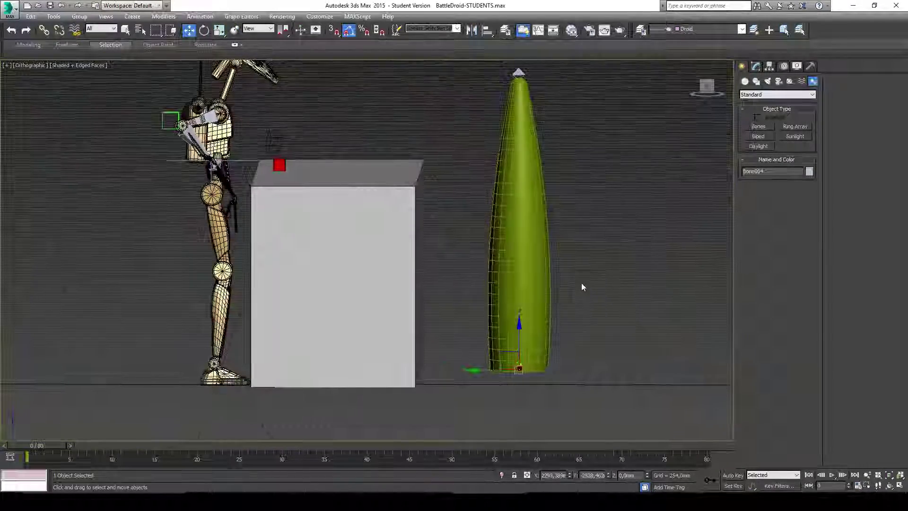
scroll(505, 208, "up", 3)
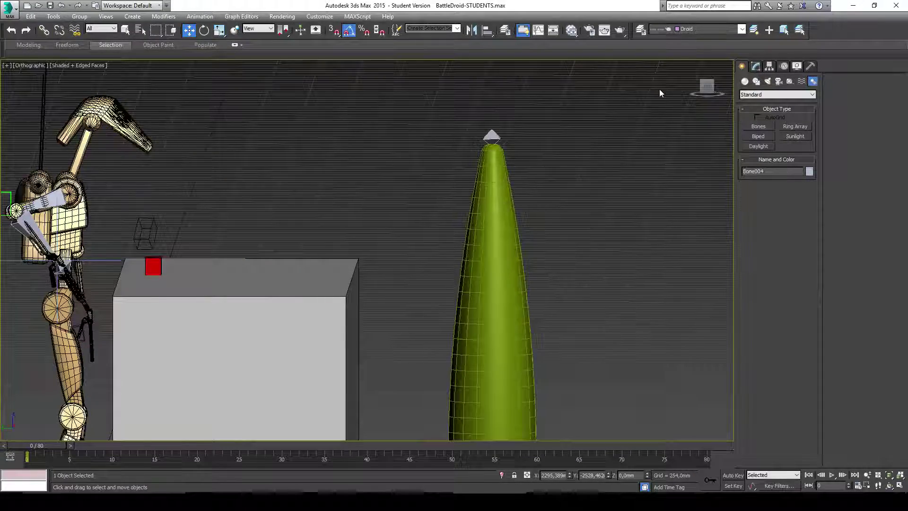
left_click(519, 240)
middle_click_drag(537, 319, 499, 320, "alt")
left_click(477, 366)
middle_click_drag(536, 346, 415, 208, "alt")
middle_click_drag(463, 155, 452, 135, "alt")
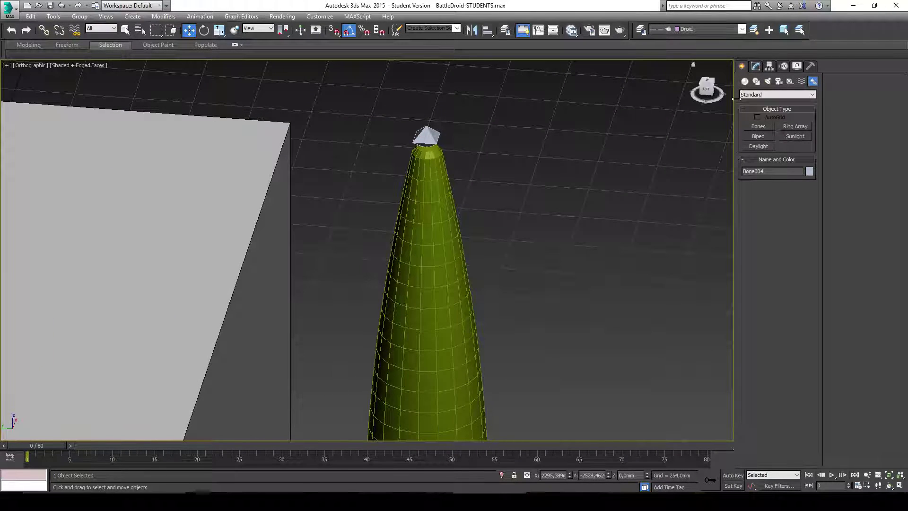
scroll(449, 197, "down", 3)
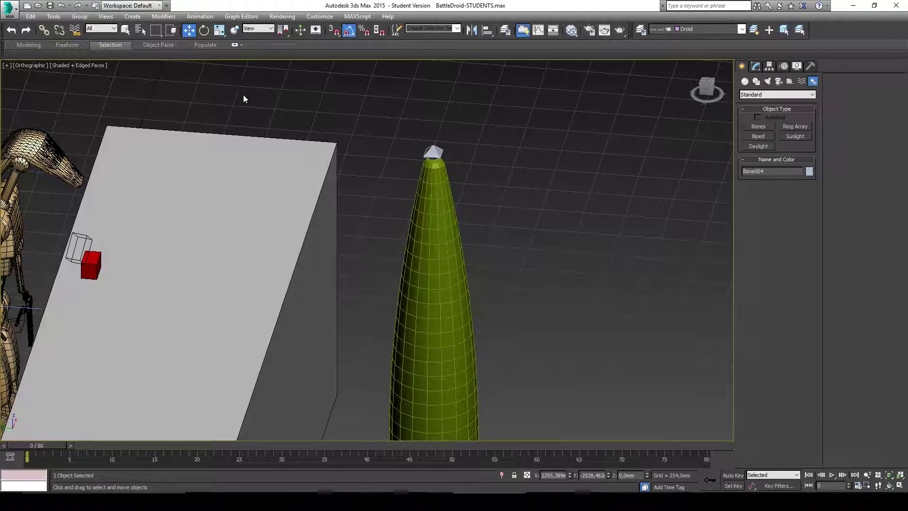
middle_click_drag(335, 117, 305, 167)
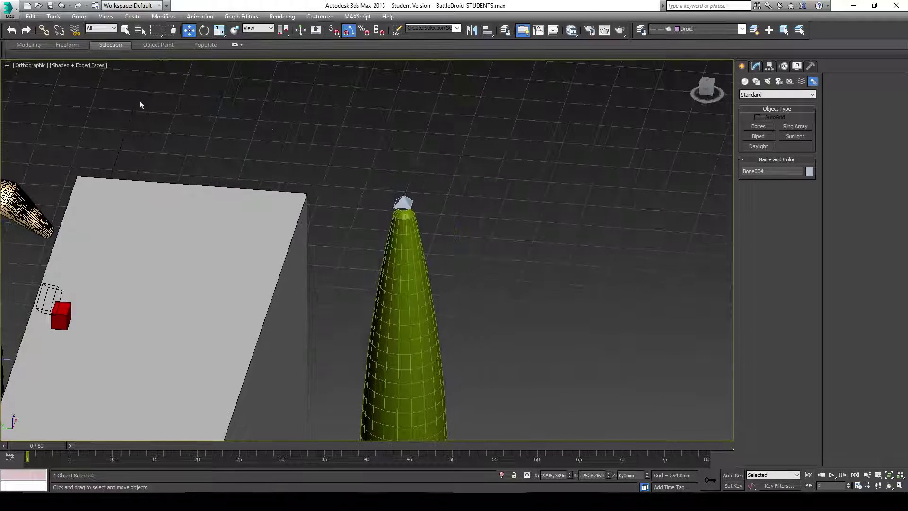
scroll(431, 216, "down", 5)
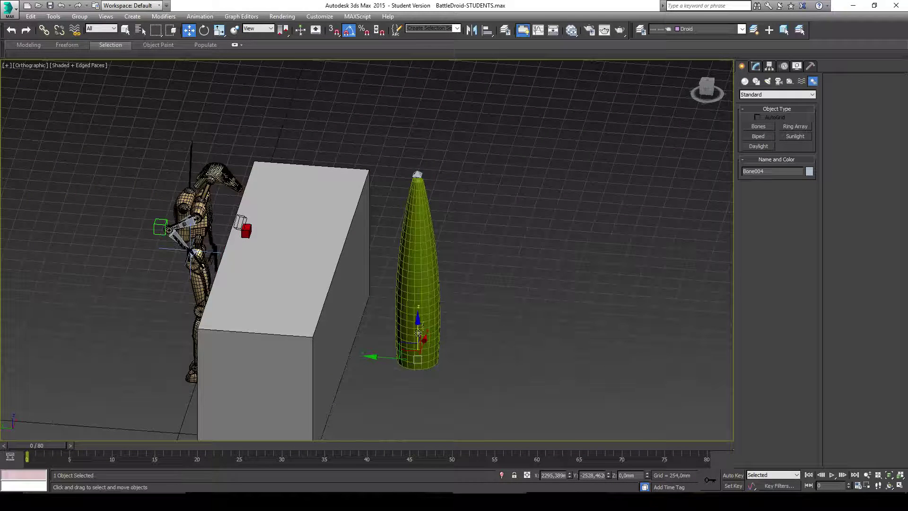
key("r")
left_click_drag(422, 349, 429, 223)
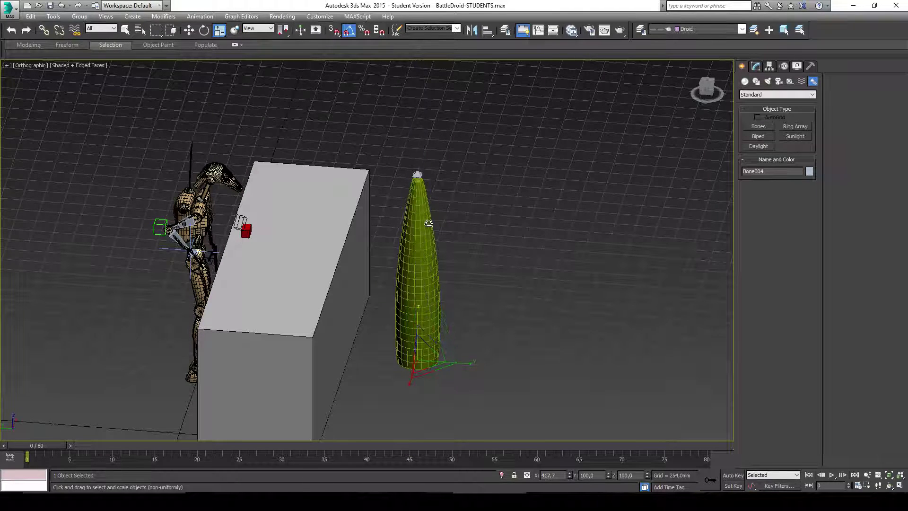
middle_click_drag(427, 222, 412, 152, "alt")
scroll(435, 265, "up", 4)
scroll(413, 152, "down", 4)
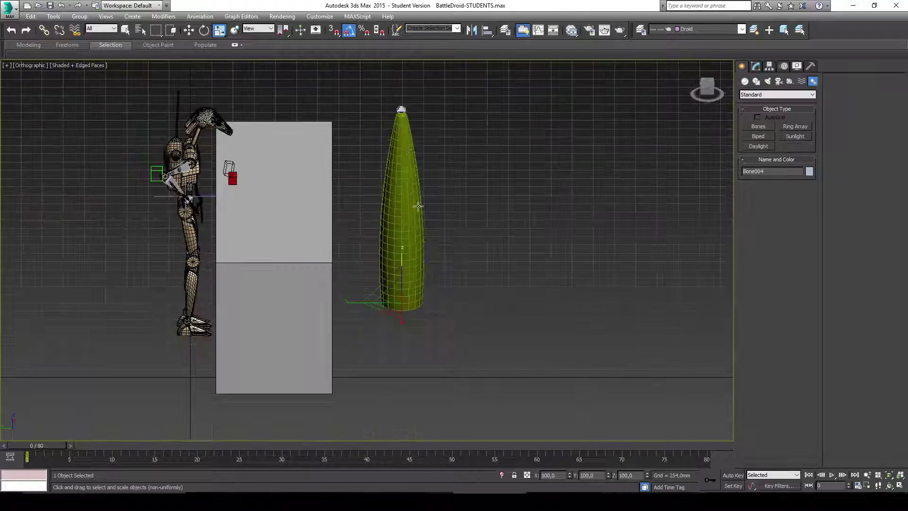
Step: Select the tapered cylinder and apply a Skin modifier to it
mouse_move(415, 205)
middle_mouse_down("alt")
mouse_move(416, 181)
mouse_move(410, 193)
middle_mouse_up("alt")
left_click(411, 193)
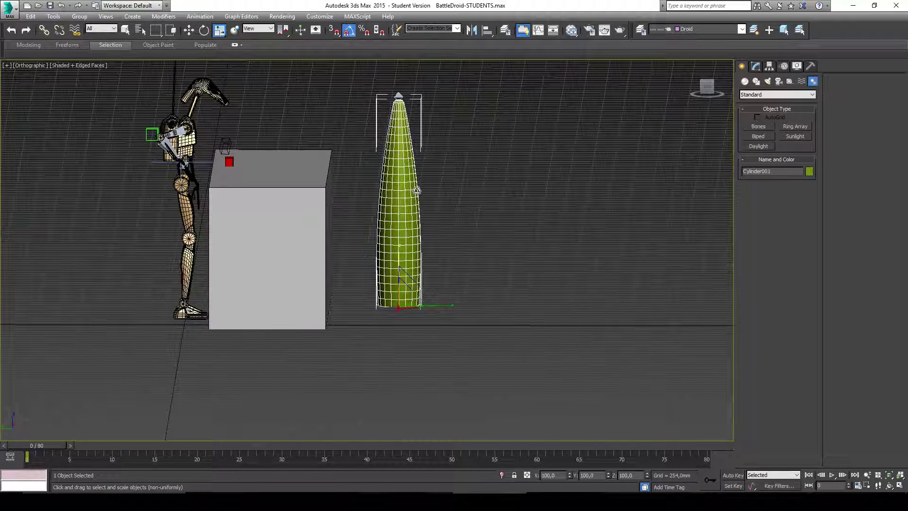
left_click(761, 67)
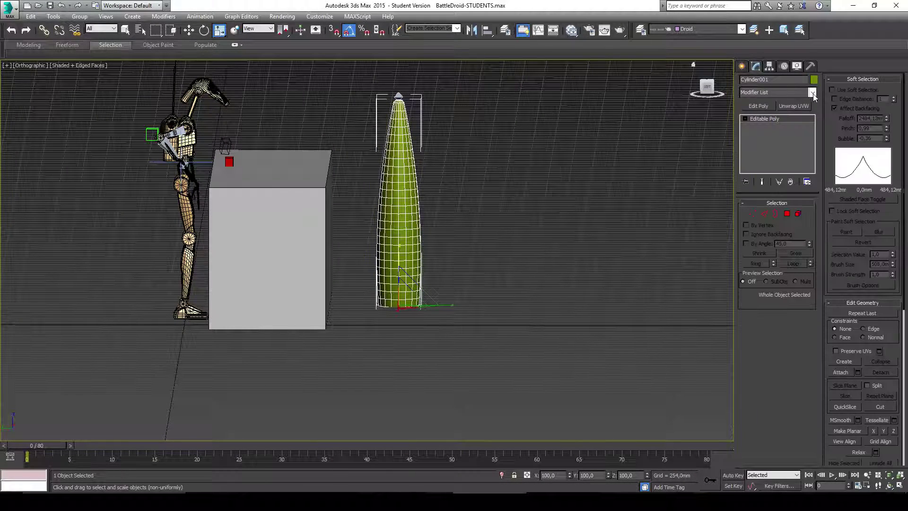
left_click(812, 93)
type("sk")
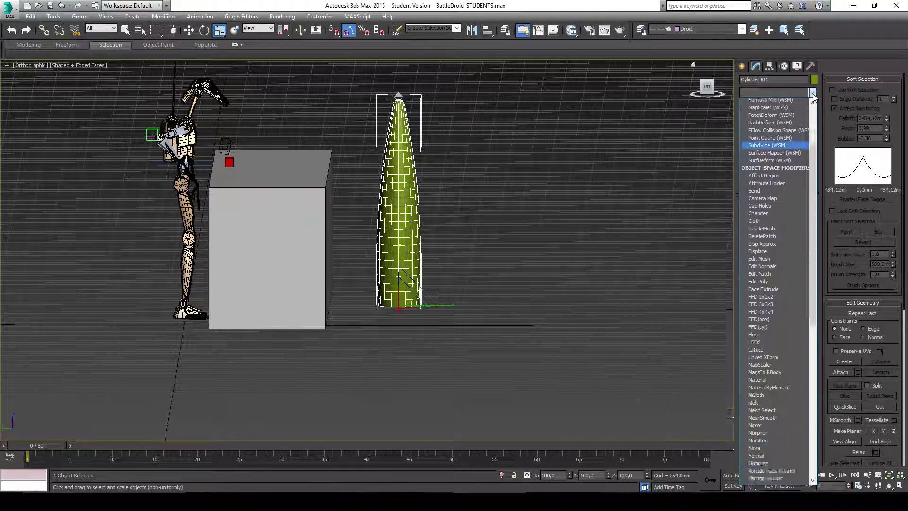
key("Return")
Step: Add the chain's root bone, Bone004, to the cylinder's Skin modifier
middle_click_drag(498, 220, 578, 223)
scroll(577, 222, "up", 4)
middle_click_drag(648, 219, 619, 203, "alt")
scroll(543, 243, "up", 2)
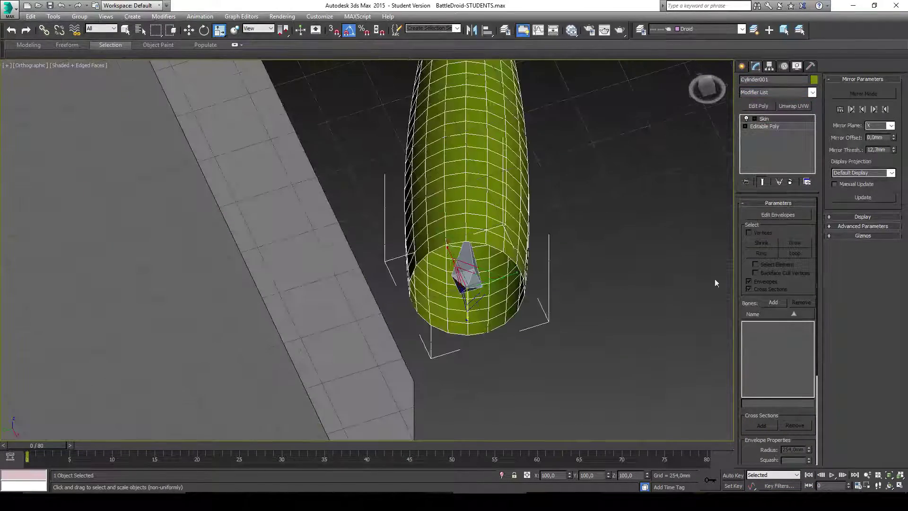
left_click(773, 302)
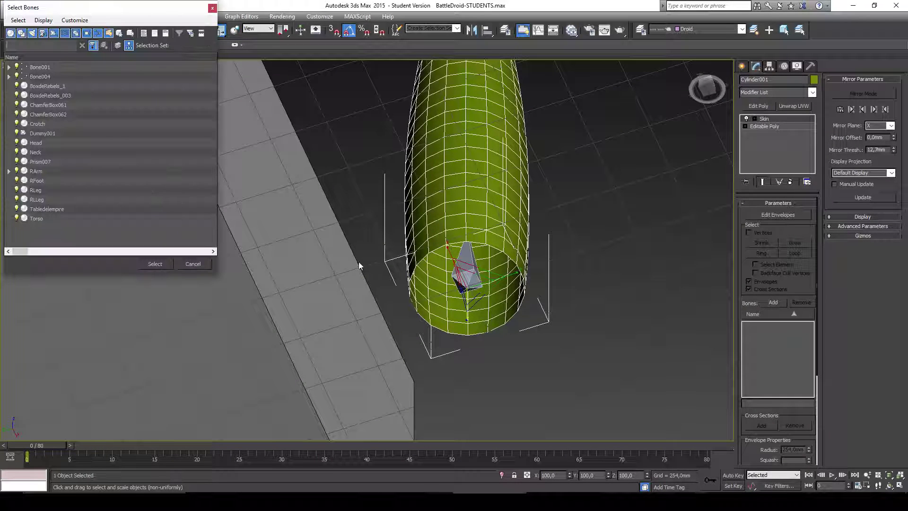
left_click(41, 77)
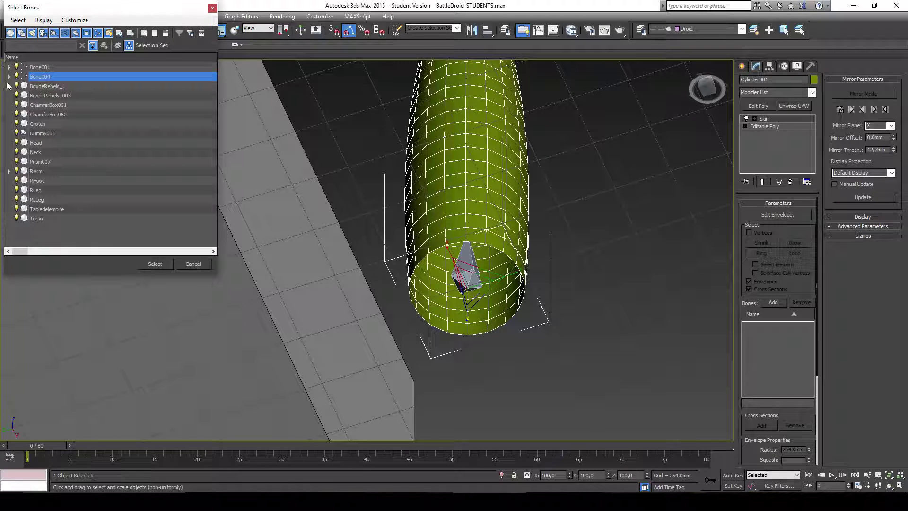
double_click(43, 77)
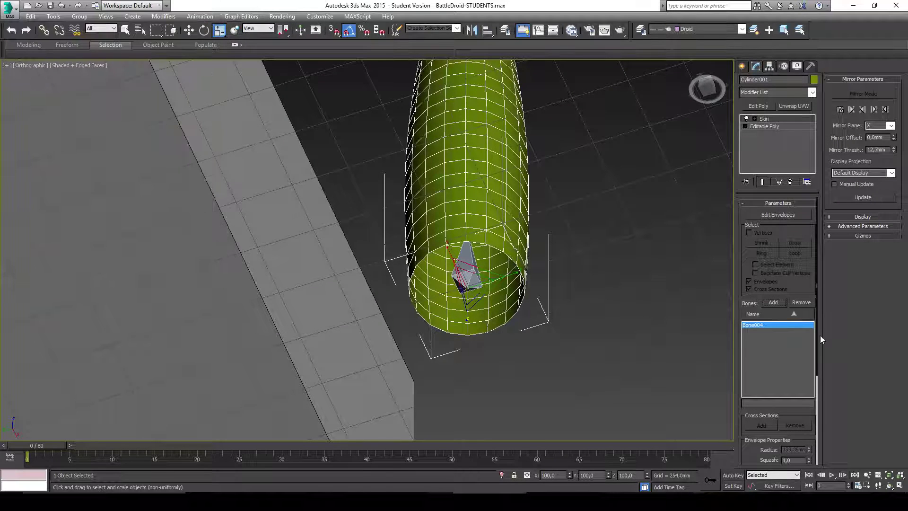
Step: Add the rest of the bone chain, Bone005 through Bone011, to the cylinder's Skin modifier
left_click(775, 302)
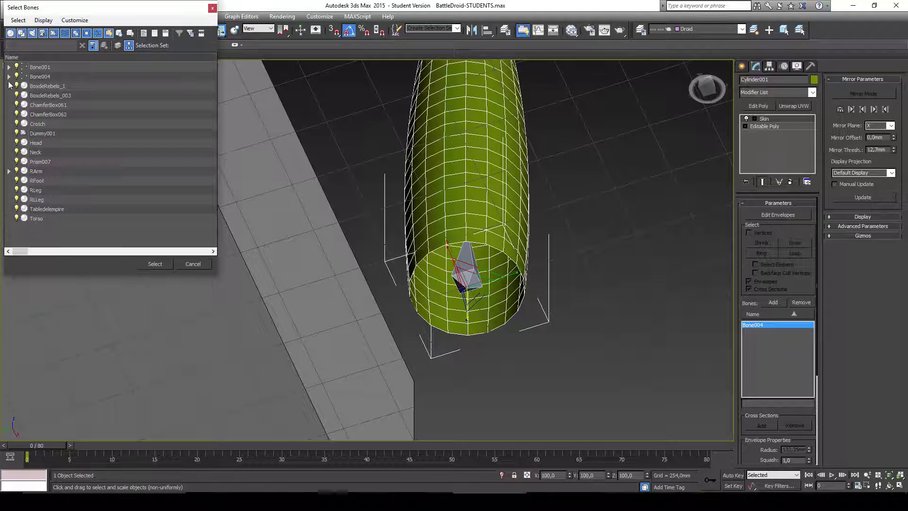
left_click(9, 76)
left_click(17, 85)
left_click(25, 95)
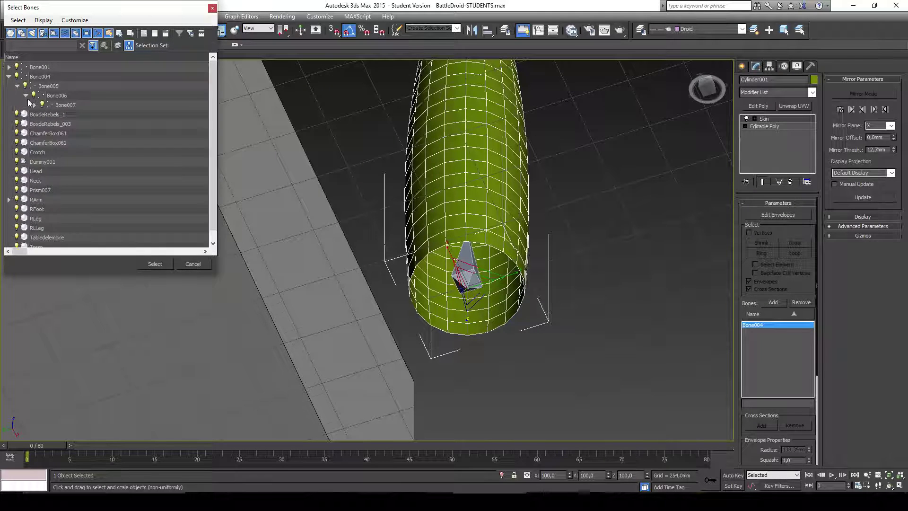
left_click(34, 105)
left_click(43, 114)
left_click(52, 123)
left_click(59, 133)
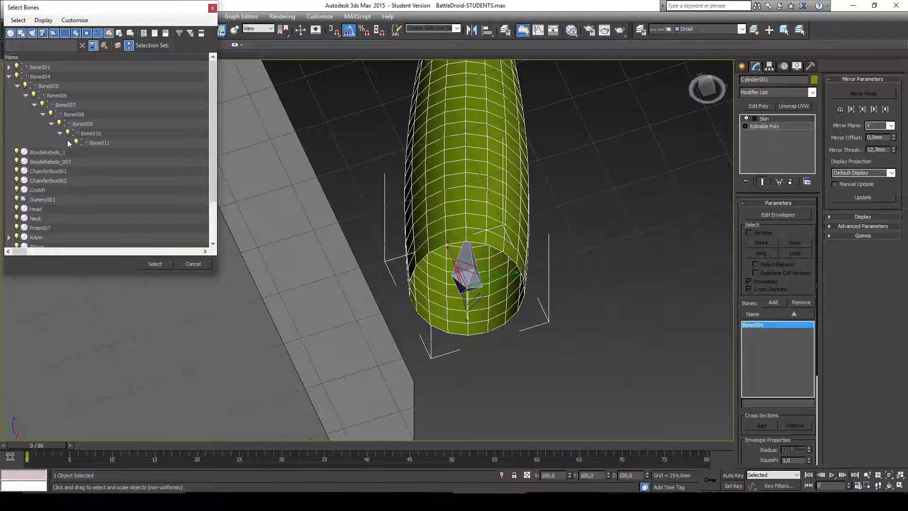
left_click(43, 76)
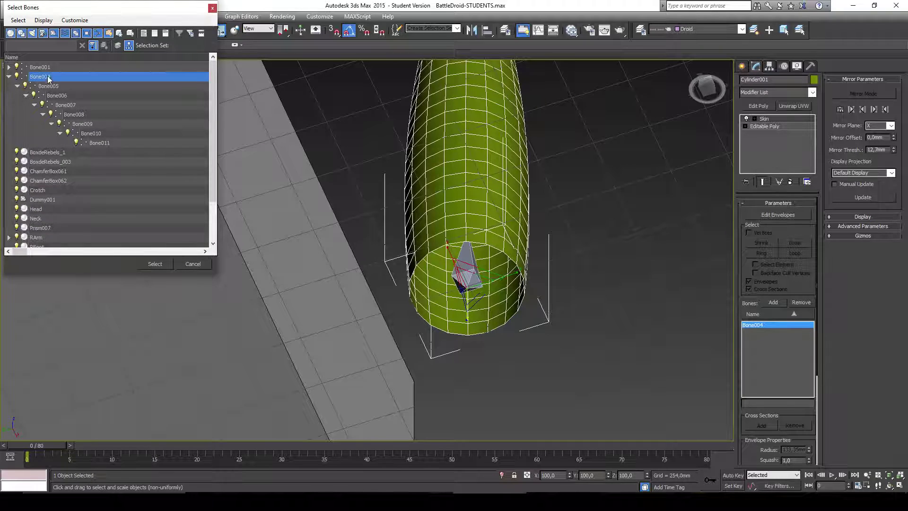
left_click(101, 142, "shift")
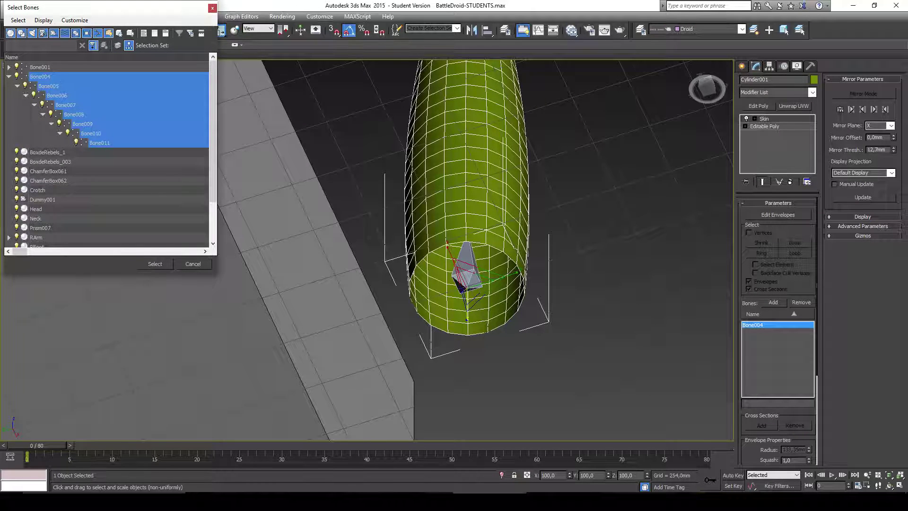
left_click(155, 263)
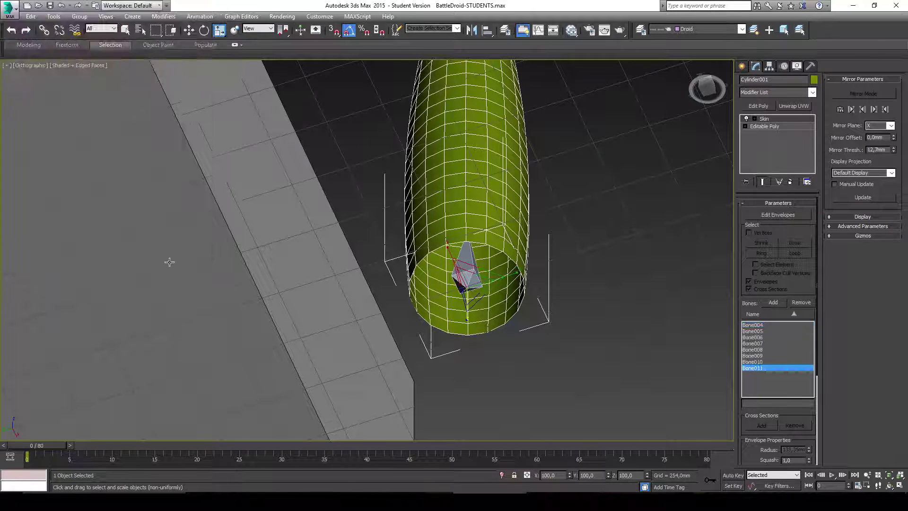
Step: Show the scene in wireframe, frame the tapered cylinder and limit the selection filter to bones
middle_click_drag(440, 245, 497, 253, "alt")
scroll(442, 240, "down", 5)
scroll(487, 248, "down", 3)
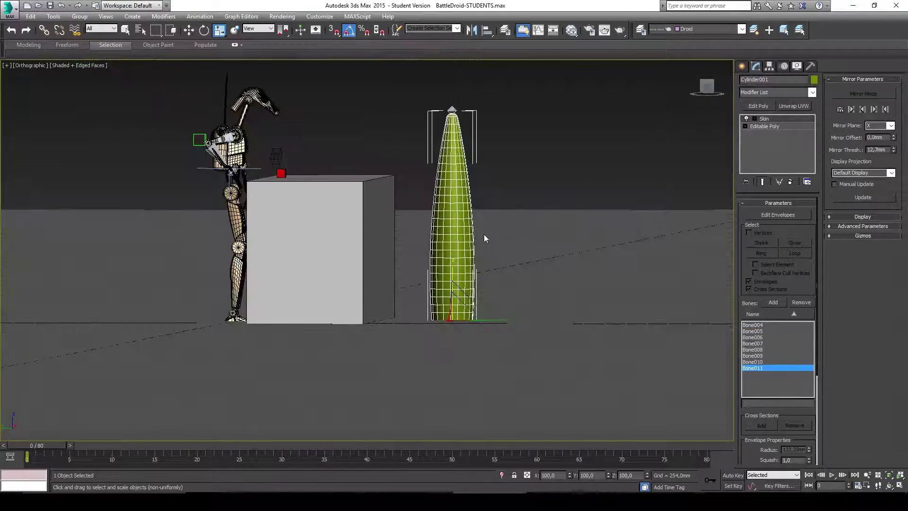
key("F3")
key("z")
left_click(101, 29)
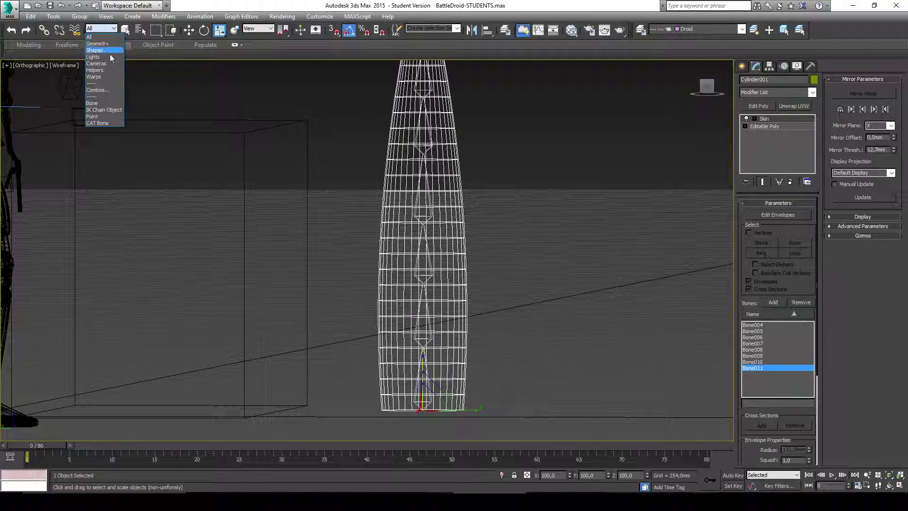
left_click(91, 103)
scroll(506, 213, "up", 4)
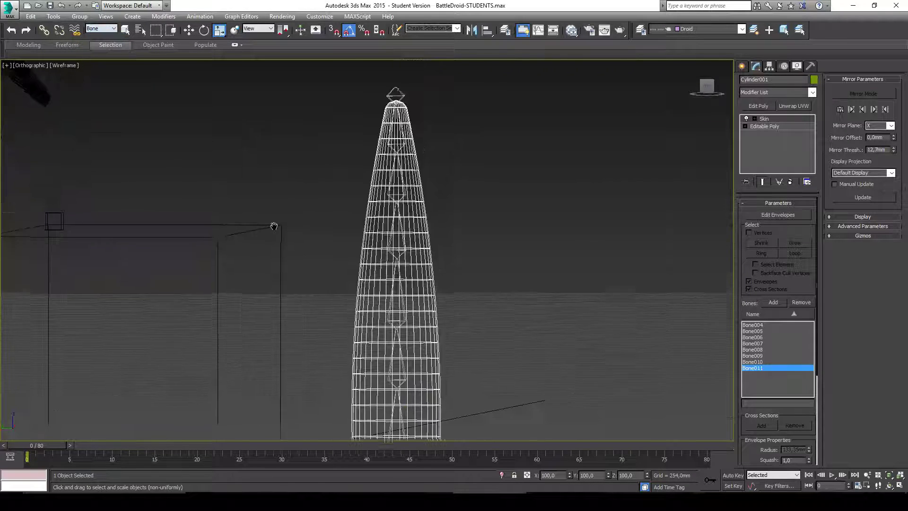
Step: Rotate Bone007 in the middle of the chain to test how the cylinder deforms, and cancel the rotation
left_click(524, 225)
key("e")
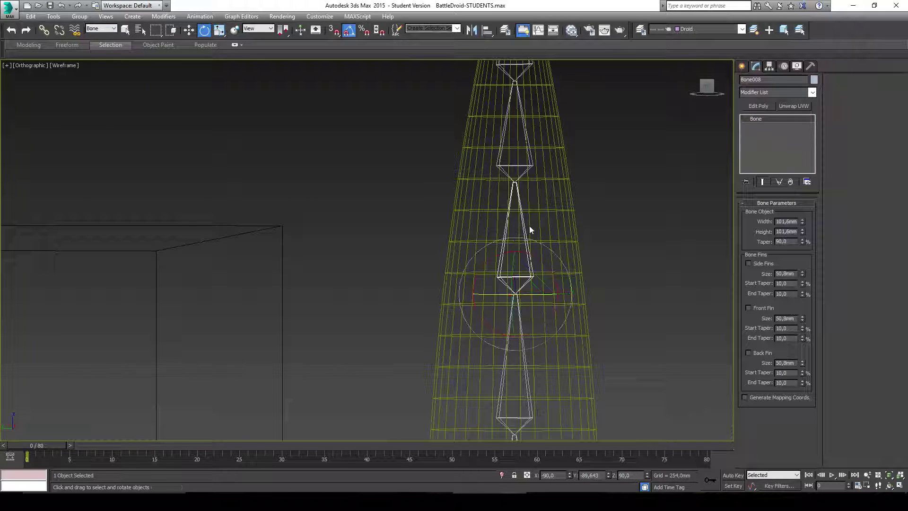
scroll(529, 225, "down", 3)
left_click_drag(547, 230, 547, 271)
middle_click_drag(544, 309, 540, 270)
left_click(527, 284)
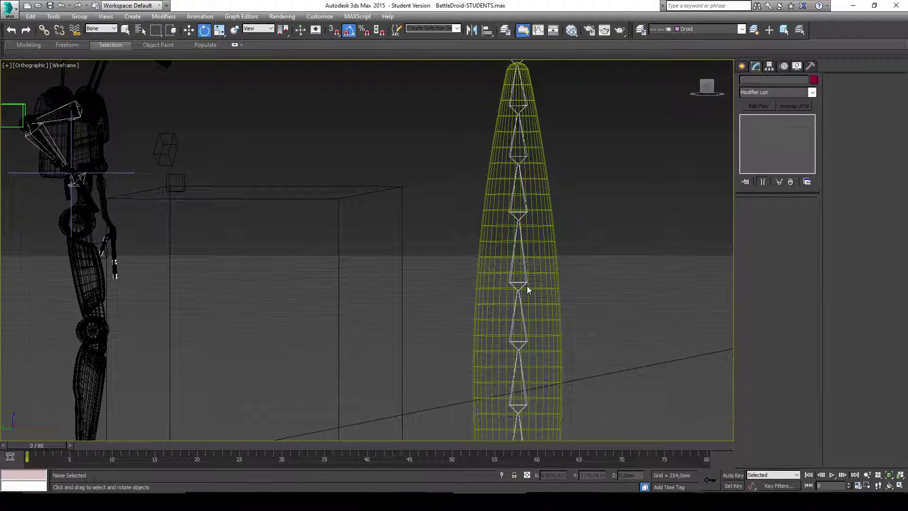
left_click(525, 282)
left_click_drag(549, 266, 536, 250)
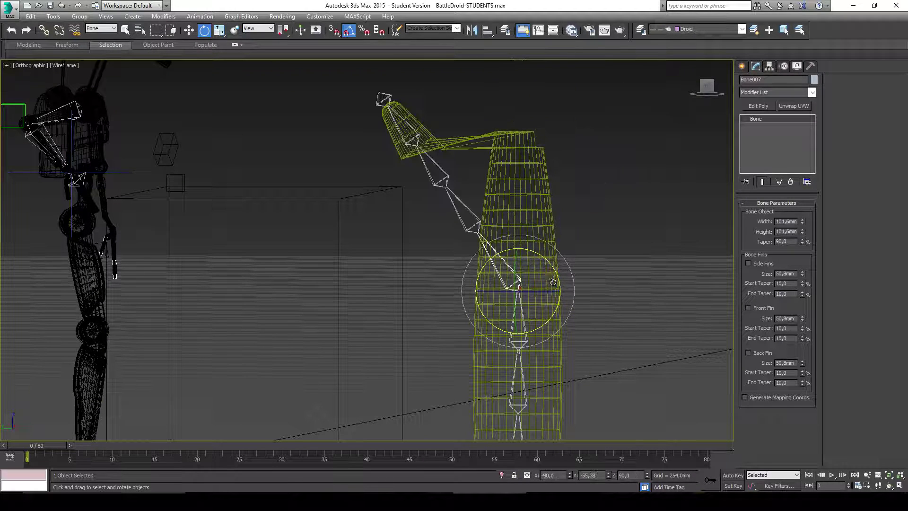
right_click(536, 251)
Step: Try rotating the root bone Bone004 and pick through the lower bones to test the cylinder's deformation
scroll(545, 213, "down", 3)
left_click(537, 334)
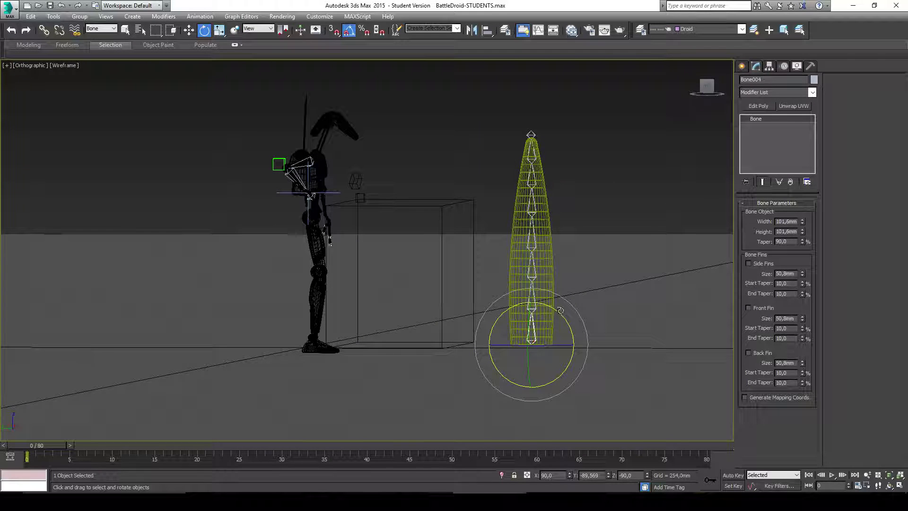
left_click_drag(560, 310, 567, 284)
left_click(535, 296)
left_click(537, 298)
left_click(536, 328)
left_click(540, 289)
scroll(543, 287, "up", 3)
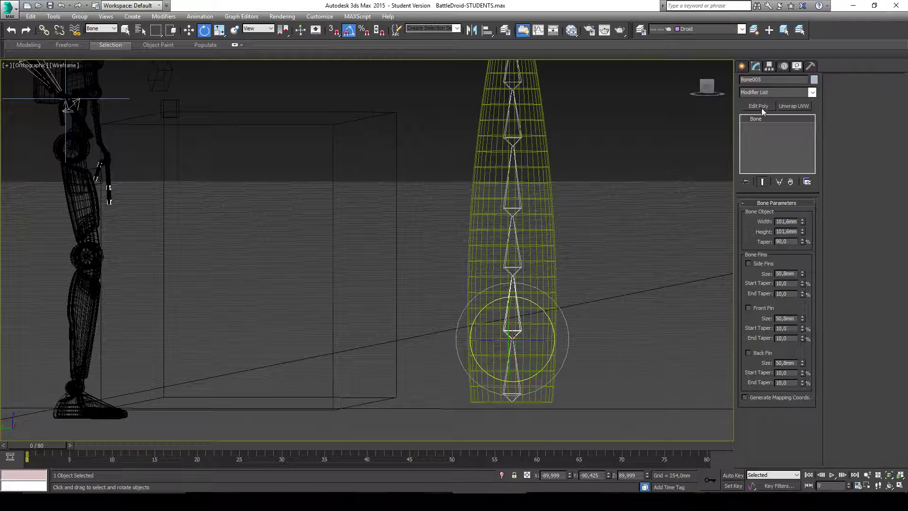
mouse_move(643, 202)
middle_mouse_down("alt")
mouse_move(631, 216)
mouse_move(639, 214)
middle_mouse_up("alt")
left_click(742, 66)
left_click(769, 66)
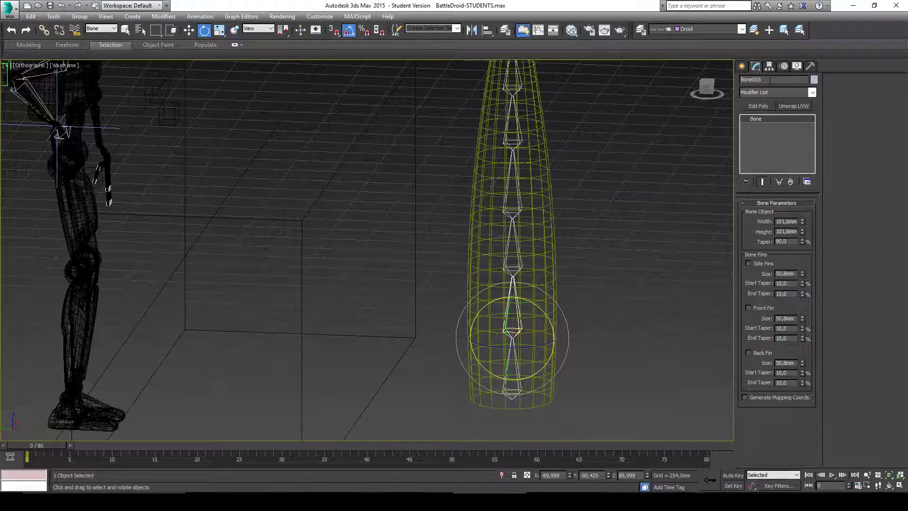
Step: Set the selection filter back to All, select the tapered cylinder and start editing its Skin envelopes
left_click(551, 225)
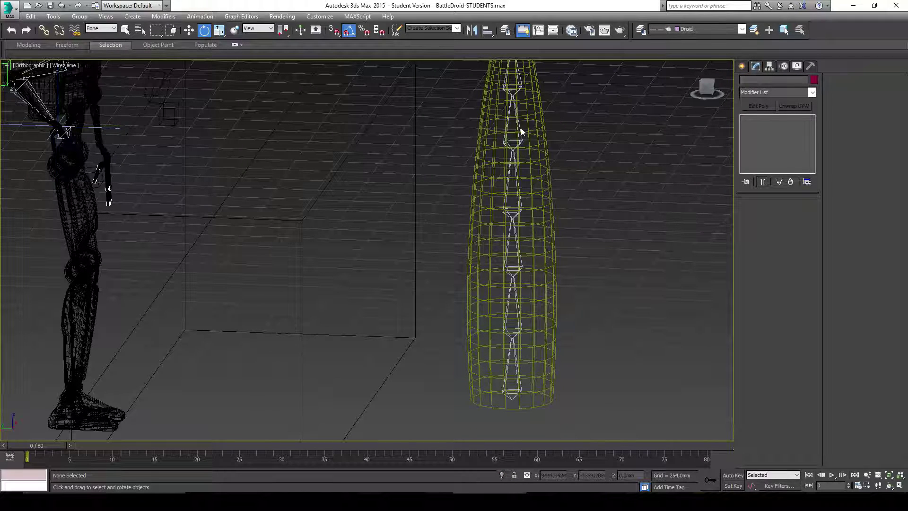
left_click(110, 29)
left_click(111, 38)
left_click(533, 174)
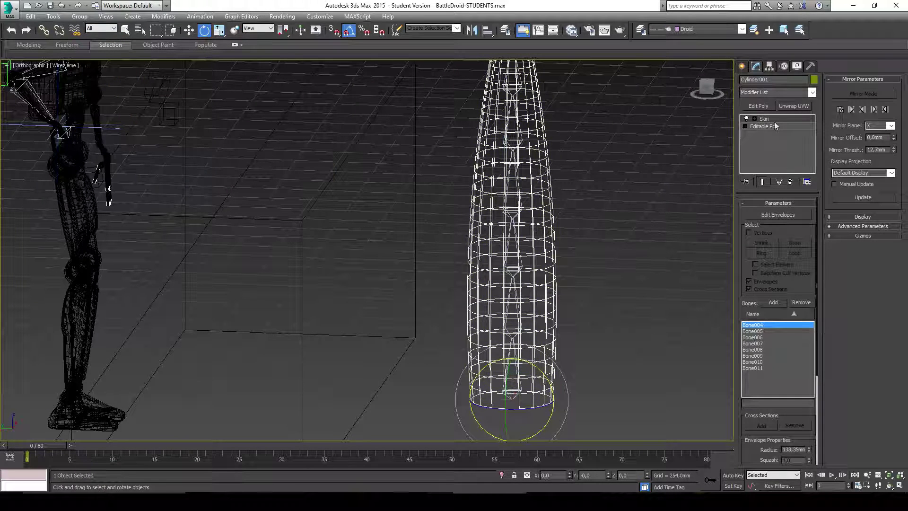
left_click(777, 214)
Step: Examine the envelopes of Bone004 and Bone005 and which cylinder vertices each of them influences
scroll(573, 307, "down", 4)
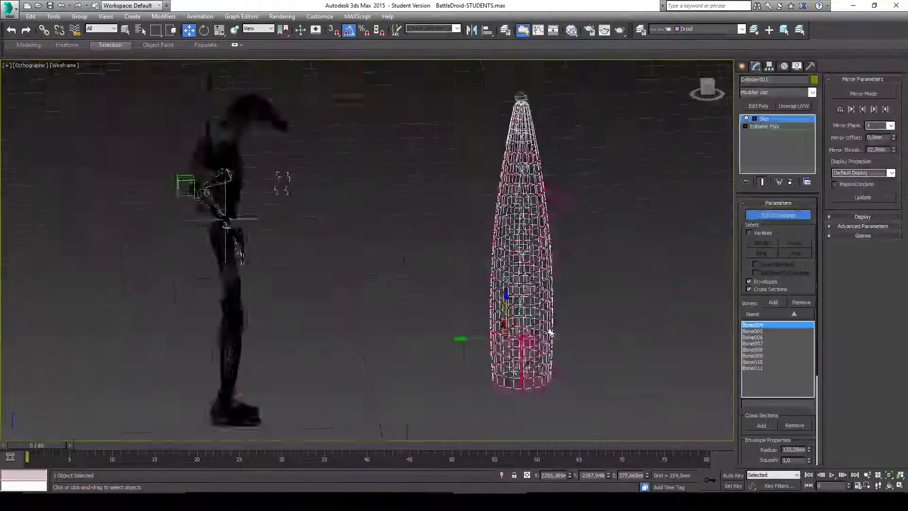
scroll(563, 233, "down", 2)
scroll(553, 239, "up", 5)
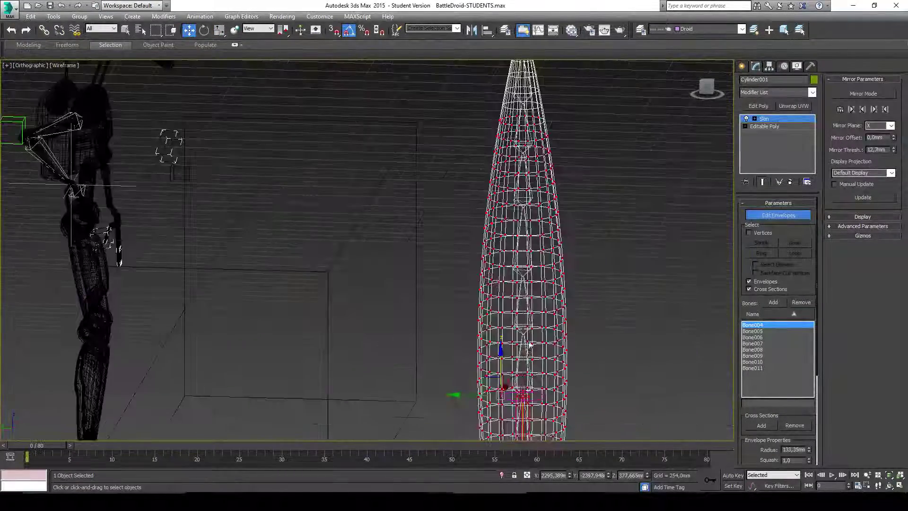
scroll(529, 345, "up", 2)
left_click(524, 359)
middle_click_drag(539, 342, 536, 266)
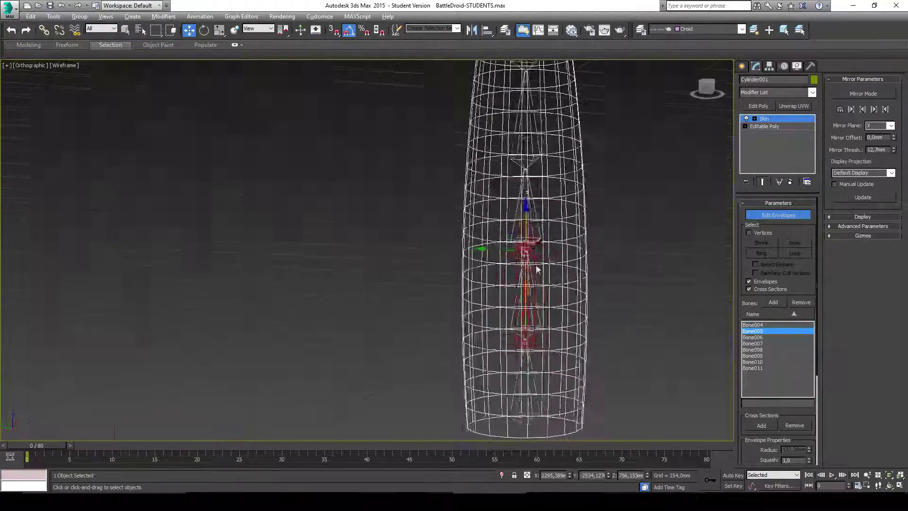
scroll(532, 227, "up", 2)
scroll(567, 227, "down", 6)
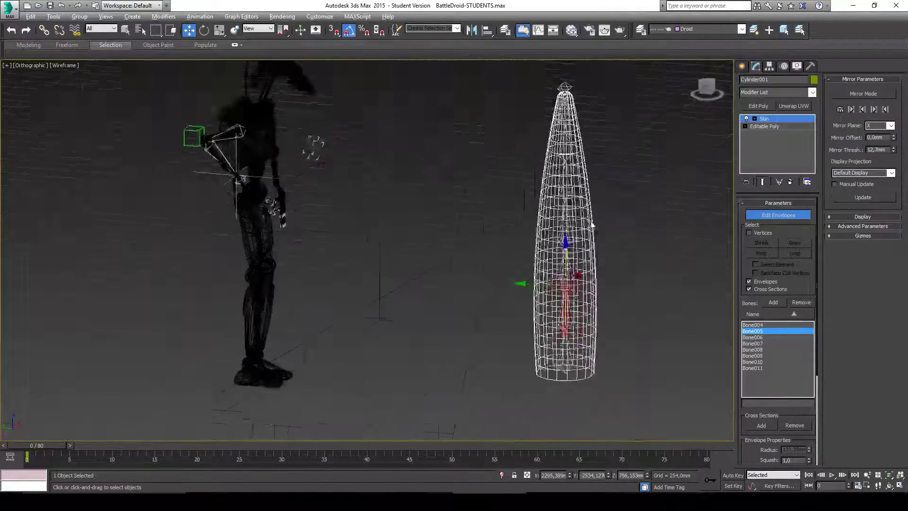
mouse_move(592, 225)
middle_mouse_down("alt")
mouse_move(592, 202)
mouse_move(604, 203)
mouse_move(603, 228)
mouse_move(595, 207)
mouse_move(597, 228)
mouse_move(619, 227)
mouse_move(594, 232)
middle_mouse_up("alt")
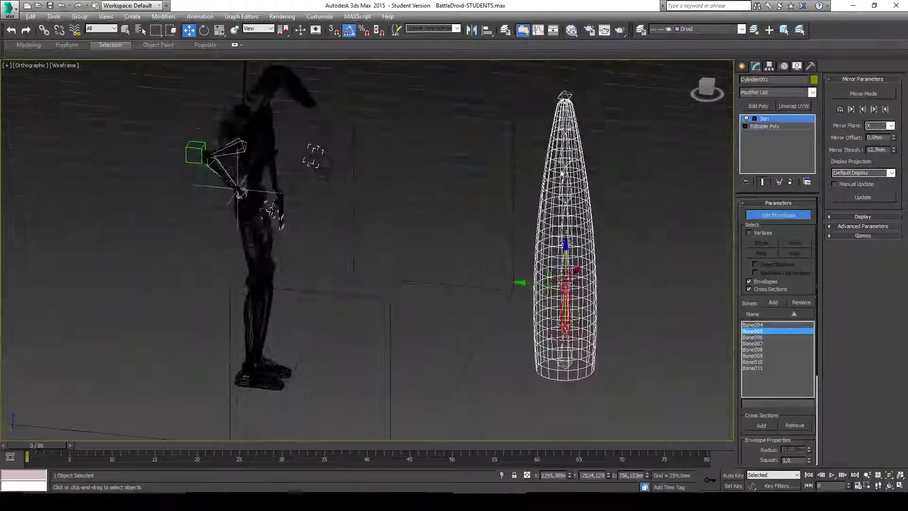
scroll(561, 173, "up", 2)
middle_click_drag(564, 85, 523, 85, "alt")
middle_click_drag(571, 301, 547, 163)
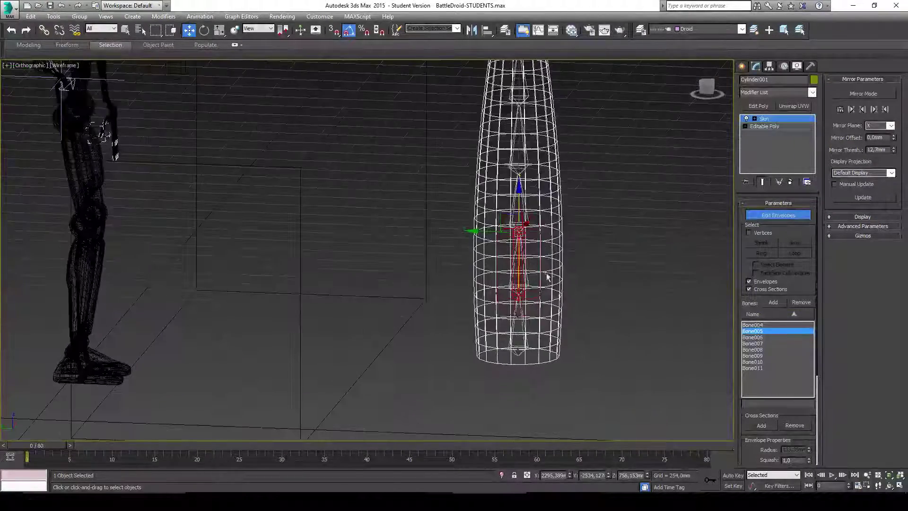
left_click(516, 329)
middle_click_drag(605, 243, 522, 118, "alt")
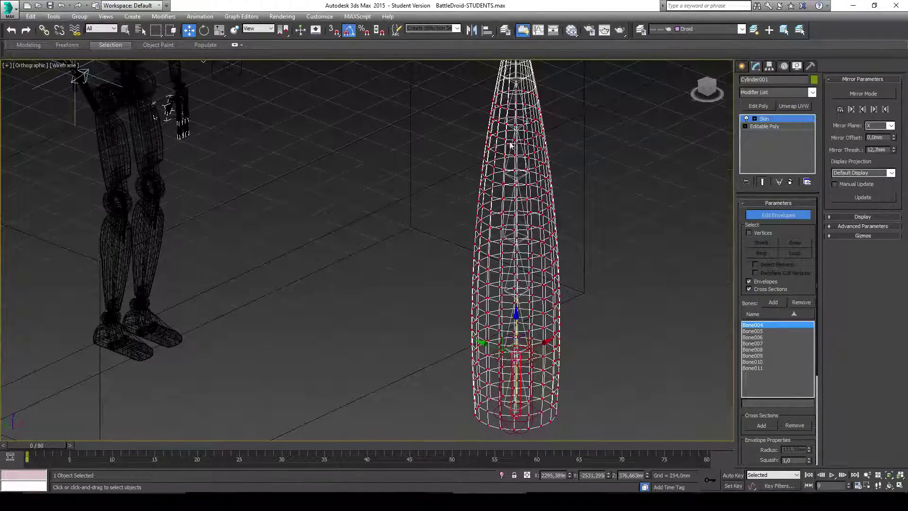
Step: Examine the envelopes of the bones further up the chain, from Bone006 to Bone010 at the tip
middle_click_drag(542, 261, 541, 322, "alt")
left_click(517, 319)
scroll(518, 270, "up", 2)
left_click(514, 246)
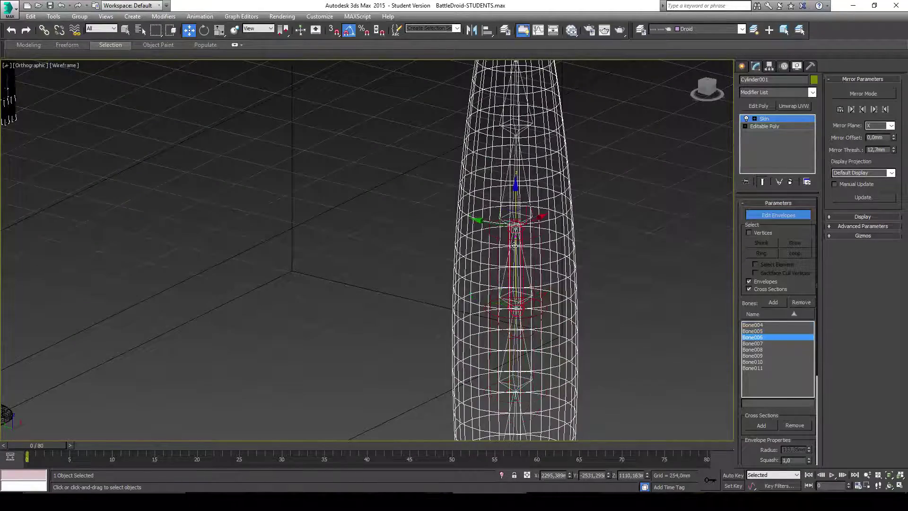
middle_click_drag(548, 198, 560, 355)
left_click(527, 167)
middle_click_drag(561, 145, 550, 215)
scroll(549, 214, "up", 3)
scroll(509, 191, "up", 1)
scroll(549, 175, "down", 2)
middle_click_drag(559, 139, 581, 219)
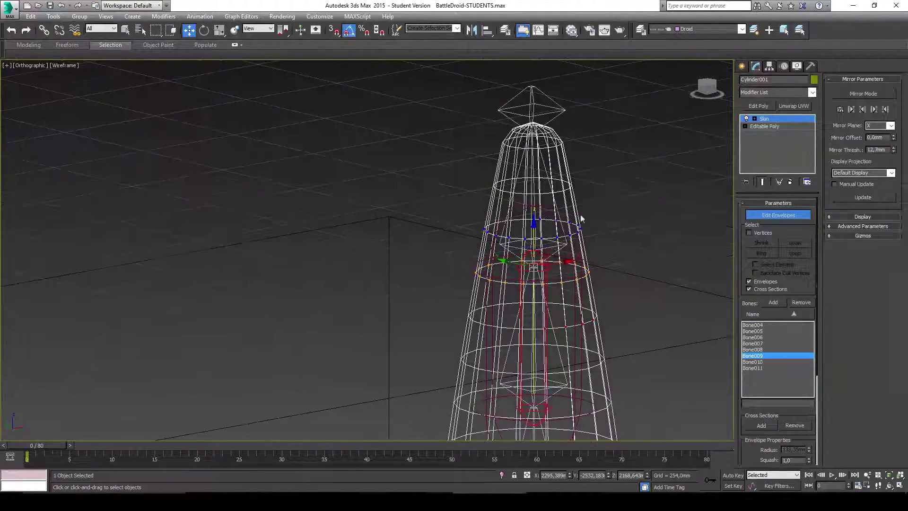
left_click(531, 189)
middle_click_drag(570, 175, 547, 219, "alt")
scroll(487, 207, "down", 3)
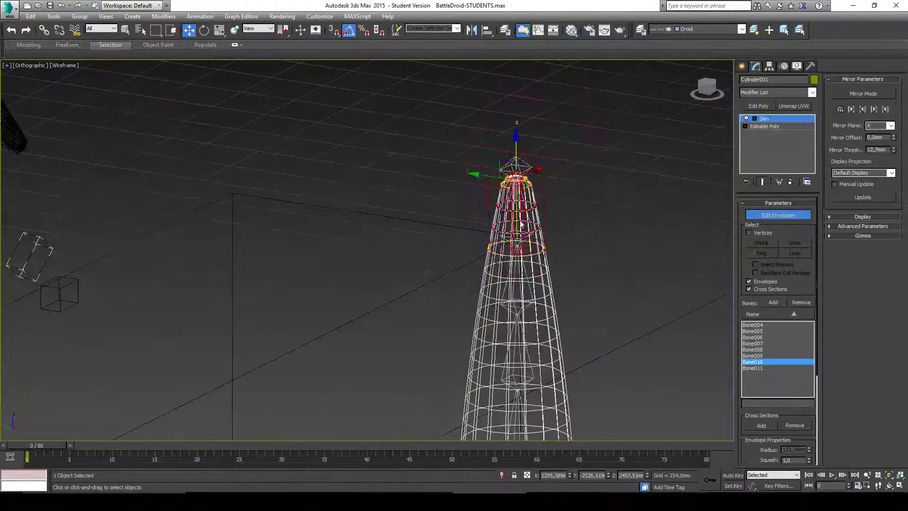
middle_click_drag(571, 255, 557, 90)
scroll(555, 89, "down", 5)
Step: Enlarge the outer envelope at Bone005's upper end to a radius of about 286 mm
left_click(526, 310)
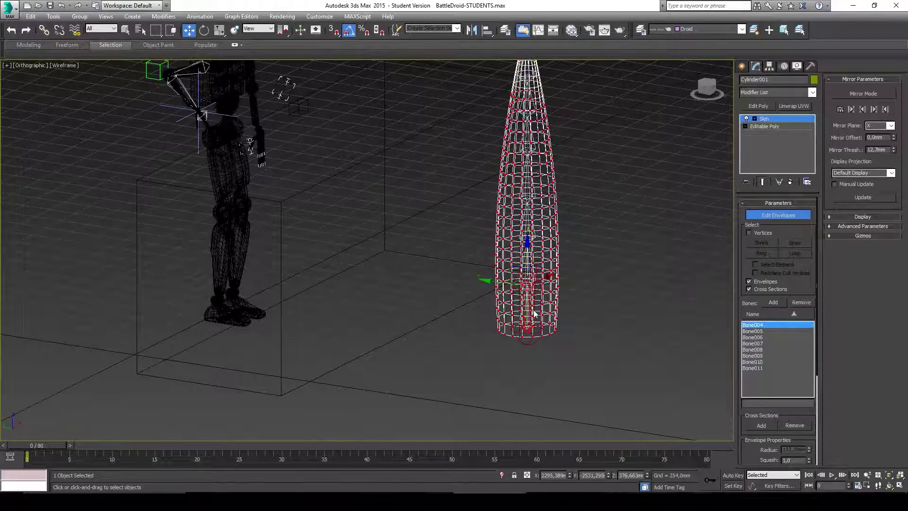
scroll(534, 313, "up", 5)
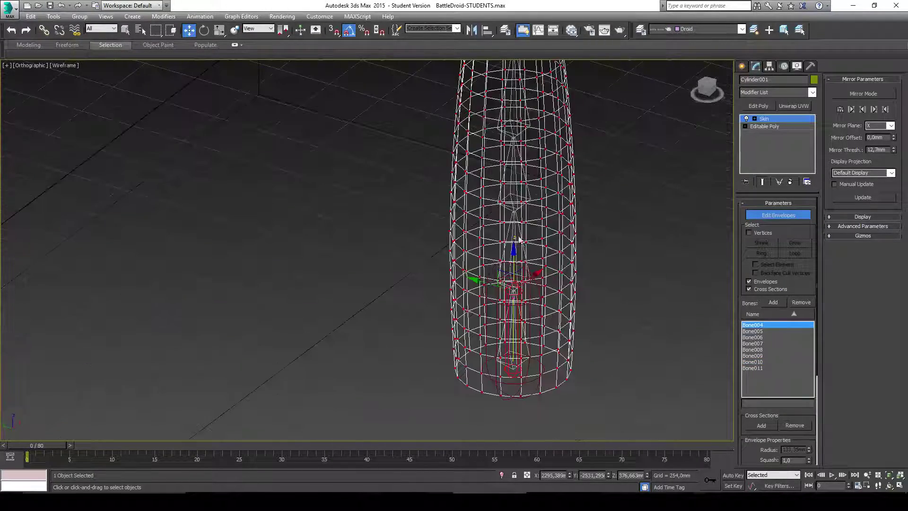
left_click(519, 239)
middle_click_drag(537, 222, 529, 259)
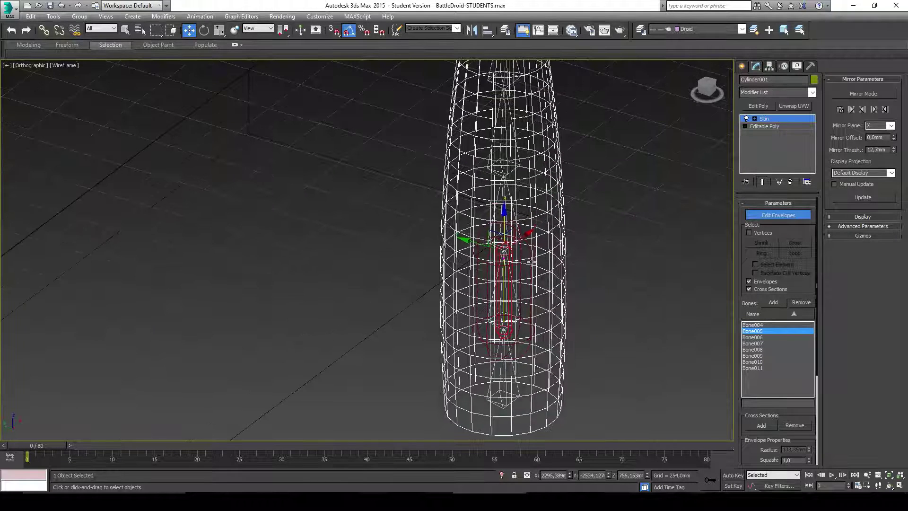
left_click_drag(503, 247, 532, 255)
middle_click_drag(531, 255, 441, 256, "alt")
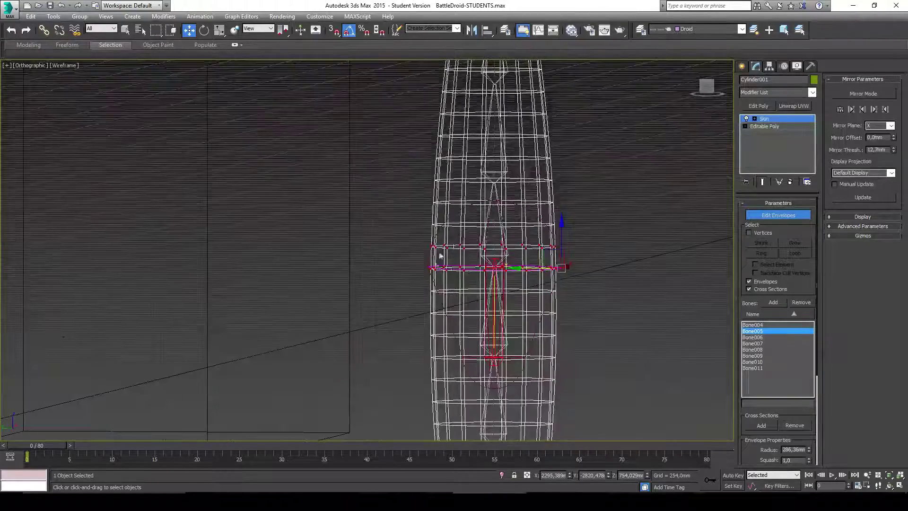
Step: Enlarge the outer envelope at Bone005's lower end to a radius of about 270 mm
scroll(454, 243, "up", 3)
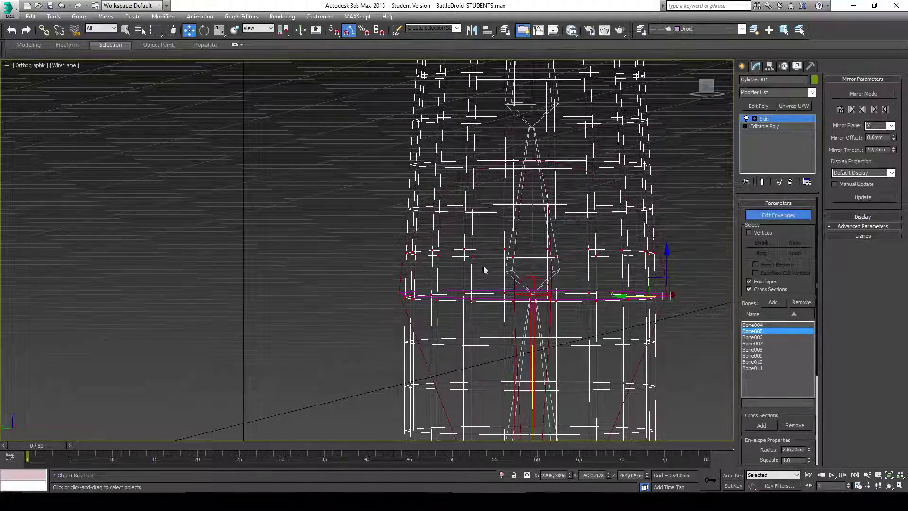
scroll(483, 266, "down", 3)
middle_click_drag(522, 306, 535, 348)
left_click(527, 354)
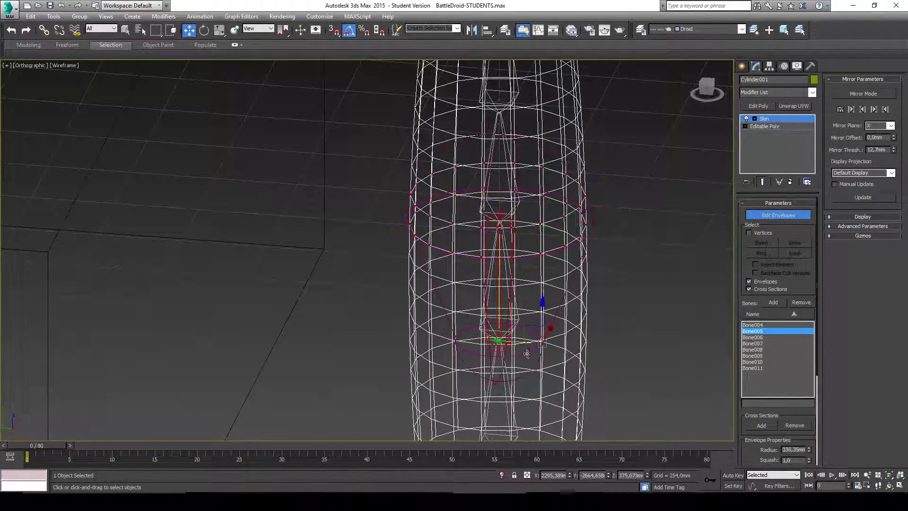
scroll(514, 342, "down", 2)
left_click_drag(505, 340, 537, 342)
middle_click_drag(537, 343, 555, 291, "alt")
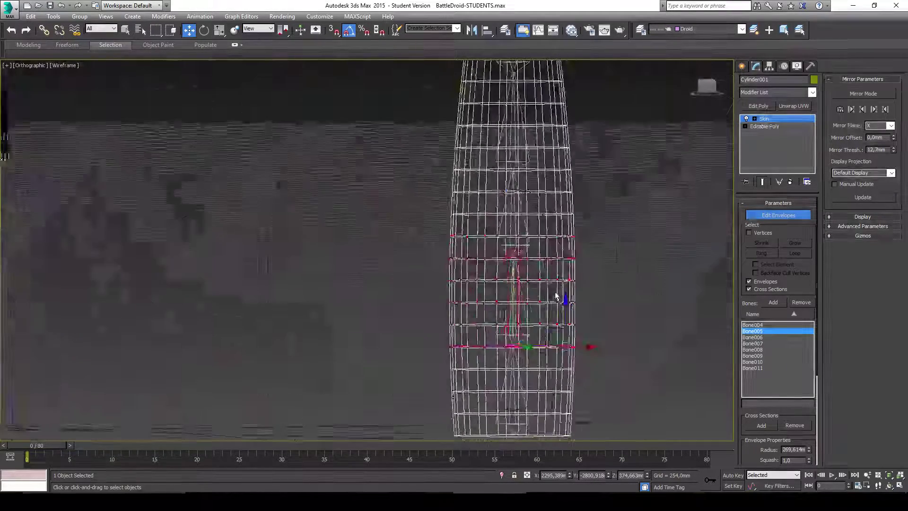
Step: Enlarge the outer envelope at Bone006's lower end to a radius of about 283 mm
middle_click_drag(512, 246, 502, 344)
left_click(502, 309)
middle_click_drag(502, 308, 515, 345, "alt")
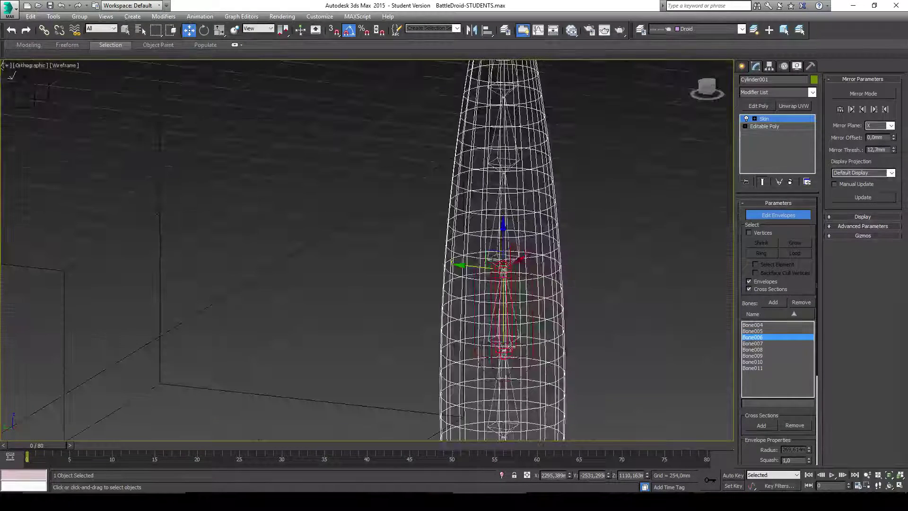
left_click(530, 354)
left_click_drag(529, 354, 560, 360)
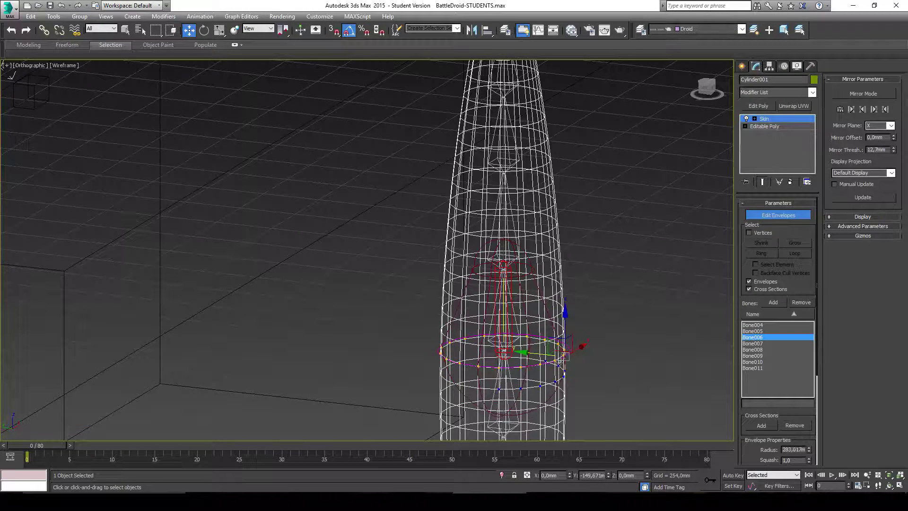
Step: Enlarge the outer envelope at Bone006's upper end to a radius of about 263 mm
left_click(523, 275)
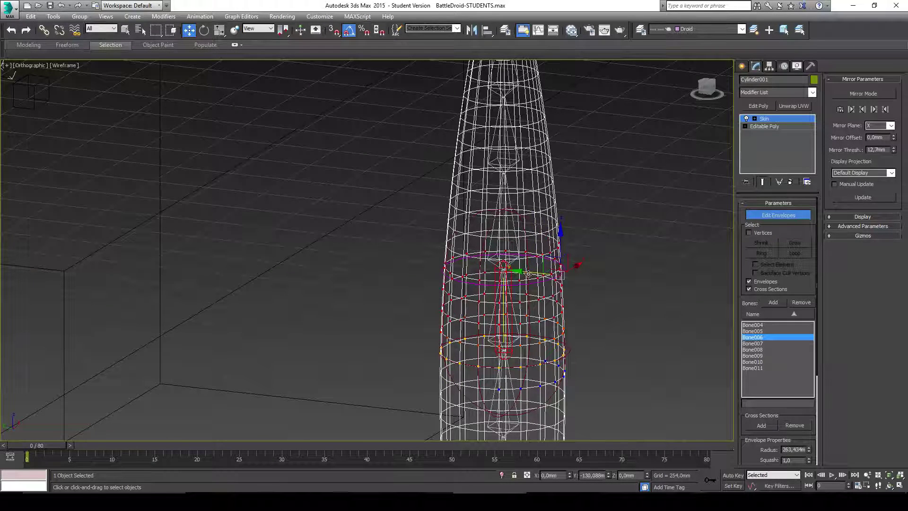
middle_click_drag(528, 333, 506, 316, "alt")
scroll(553, 339, "up", 3)
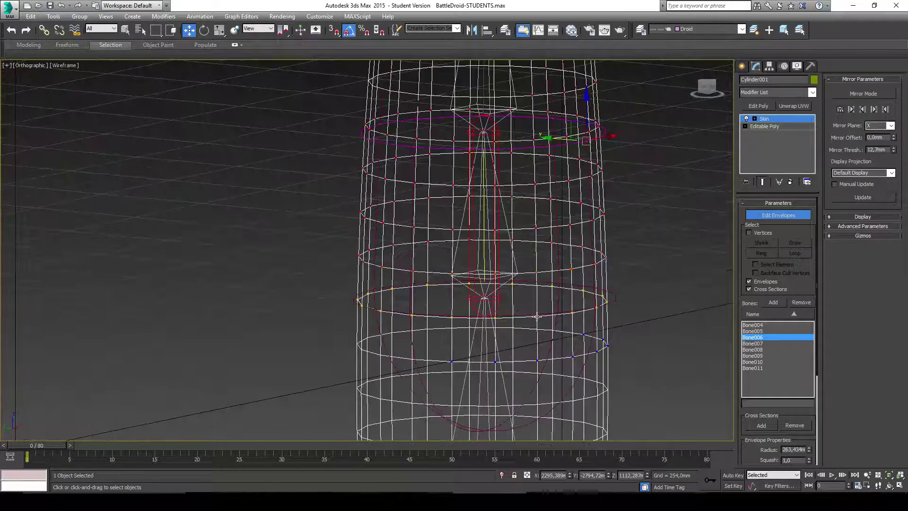
scroll(542, 363, "down", 3)
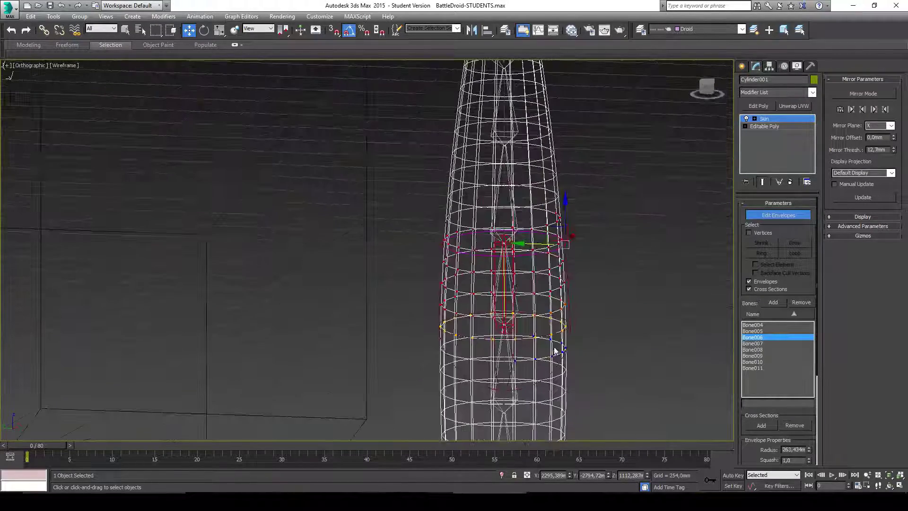
scroll(503, 255, "up", 4)
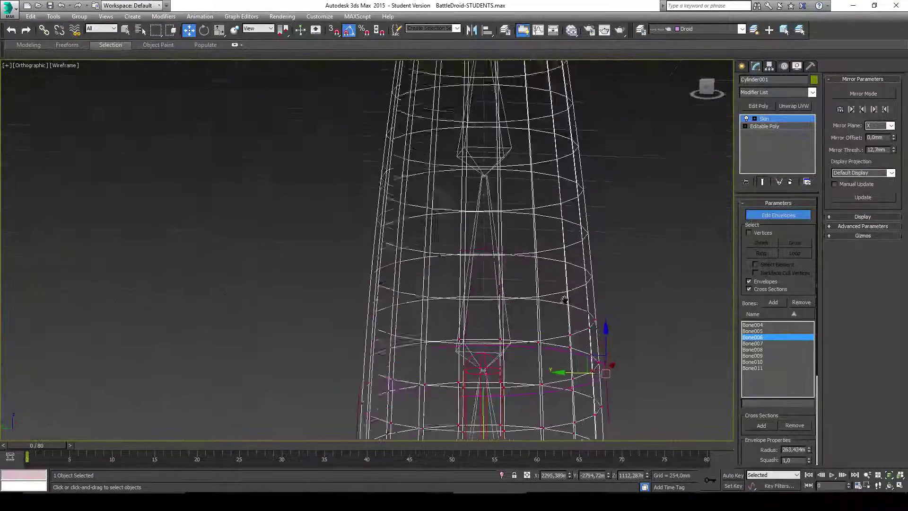
Step: Select the envelope of Bone007 and leave envelope editing
left_click(502, 256)
scroll(501, 256, "down", 4)
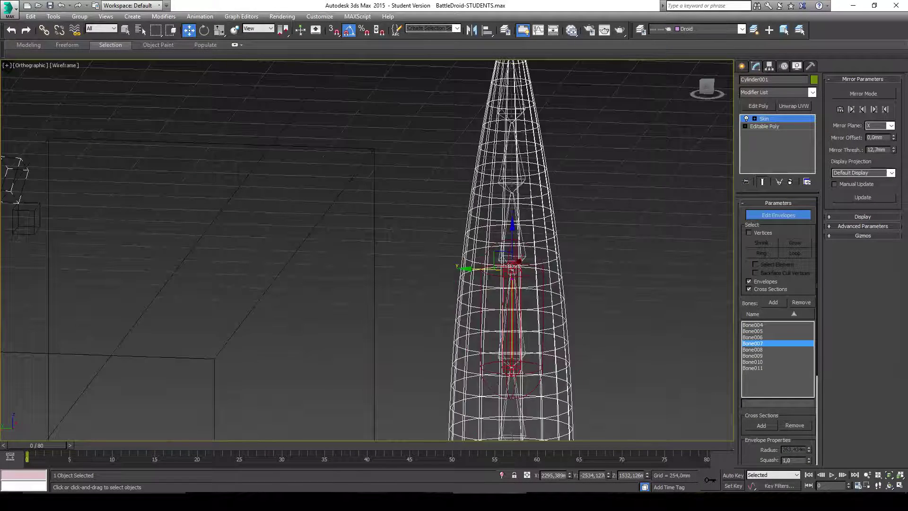
scroll(608, 287, "down", 5)
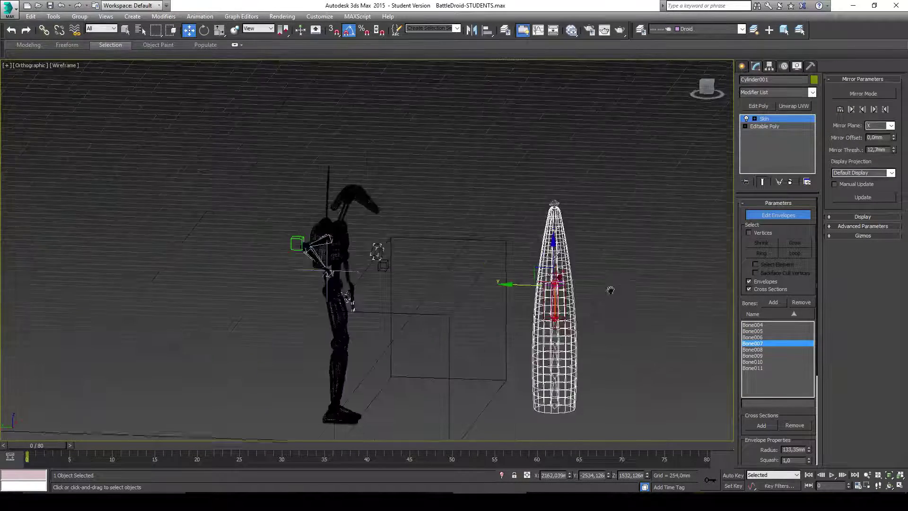
scroll(607, 288, "up", 2)
left_click(778, 215)
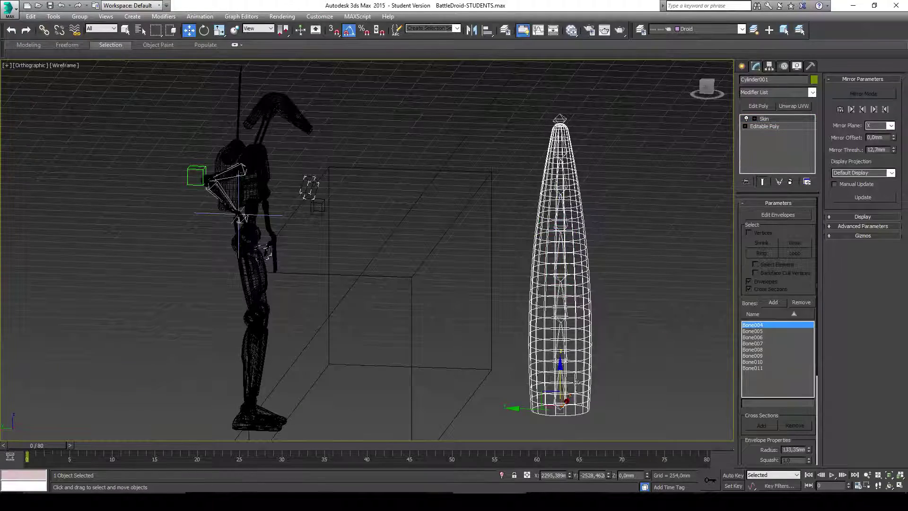
Step: Rotate Bone006 to test how the cylinder bends with it, and undo the rotation
scroll(564, 383, "up", 3)
left_click(559, 330)
key("e")
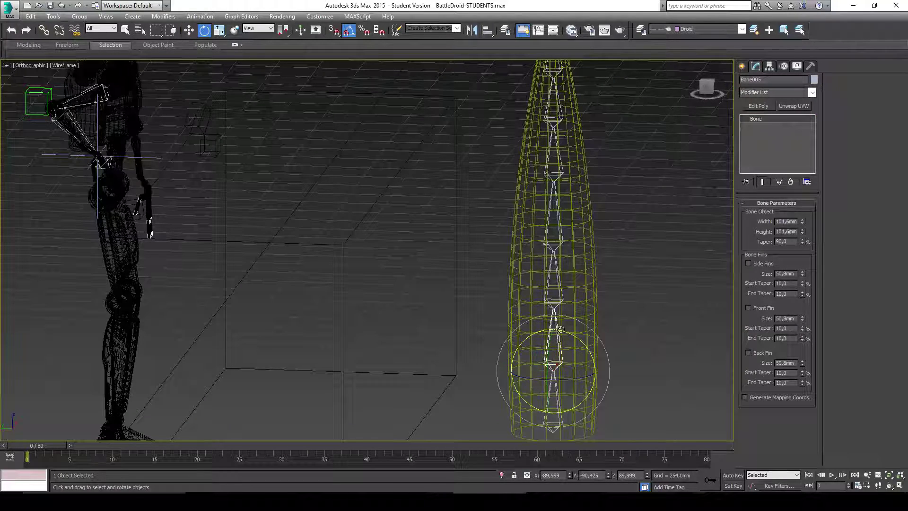
left_click(559, 278)
left_click_drag(562, 276, 591, 284)
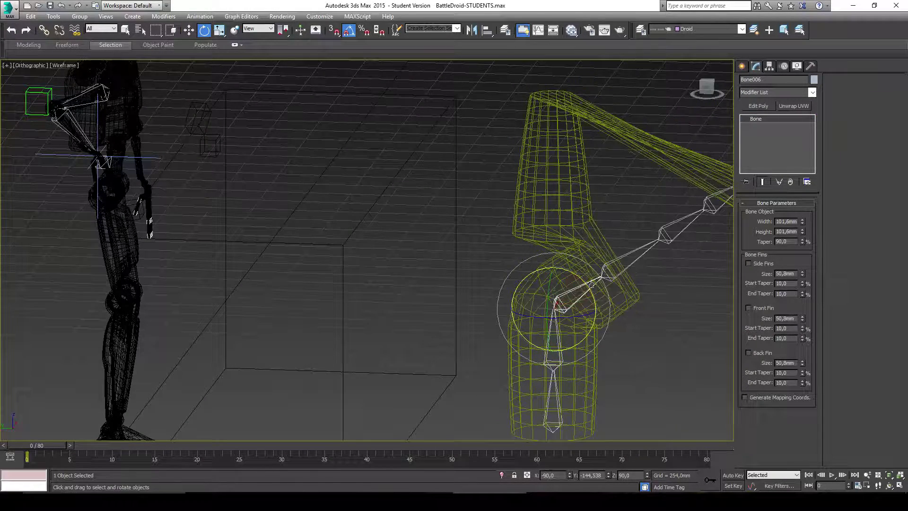
scroll(590, 284, "up", 3)
key("ctrl+z")
Step: Rotate Bone006 again to inspect the cylinder's deformation around the joint, and undo the rotations
middle_click_drag(552, 155, 552, 236)
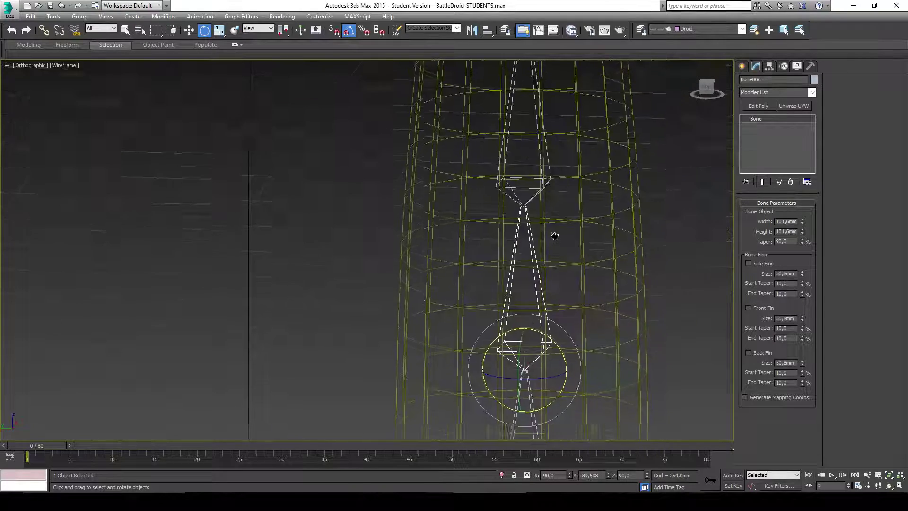
scroll(548, 243, "down", 3)
left_click_drag(560, 277, 592, 248)
left_click_drag(622, 278, 498, 270)
scroll(548, 242, "up", 3)
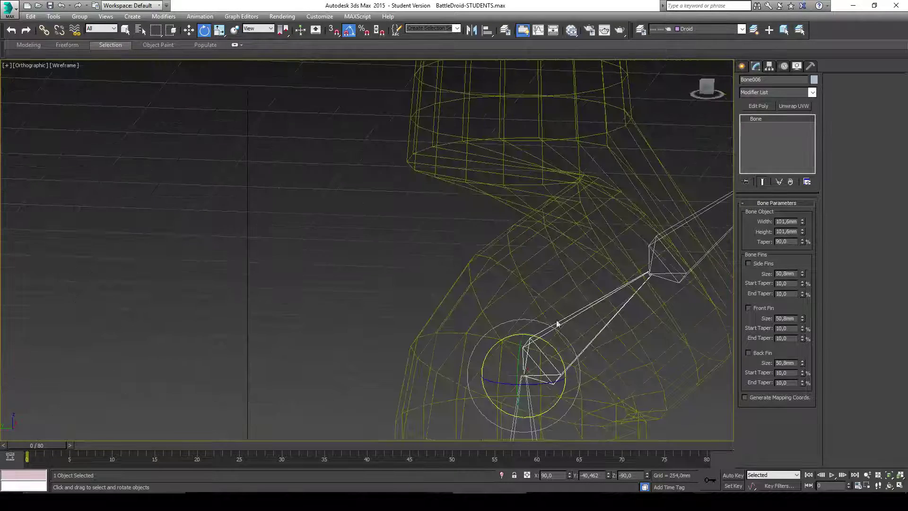
scroll(474, 291, "down", 3)
middle_click_drag(521, 302, 522, 273)
key("ctrl+z")
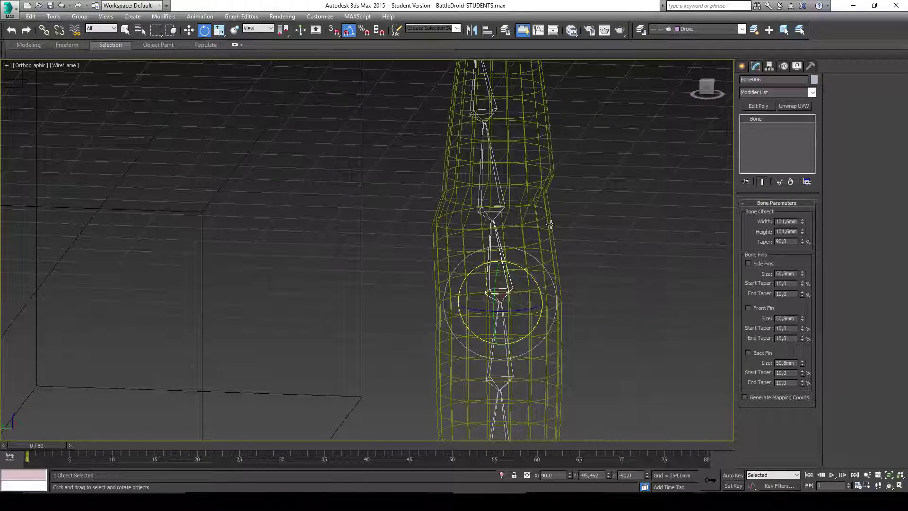
key("ctrl+z")
Step: Resume editing the cylinder's Skin envelopes and select the envelope of Bone007
scroll(551, 226, "down", 2)
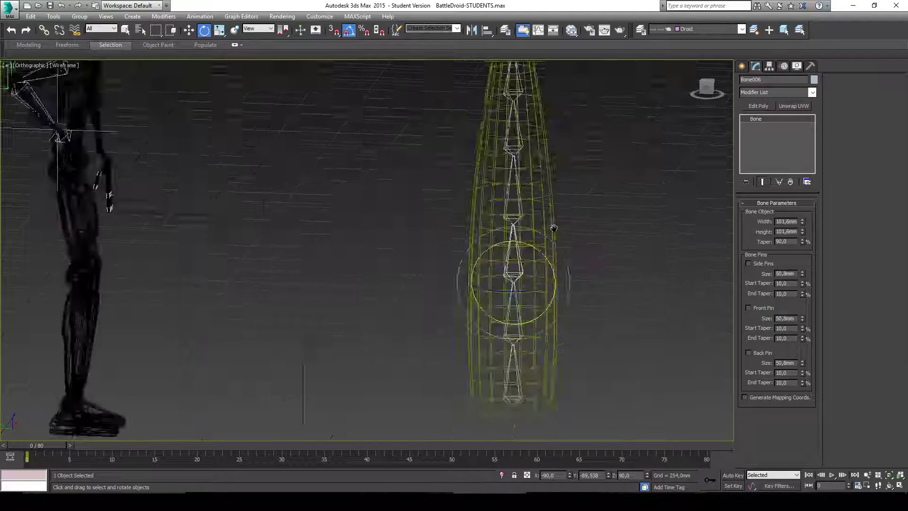
middle_click_drag(552, 227, 548, 293)
scroll(549, 288, "up", 2)
left_click(554, 265)
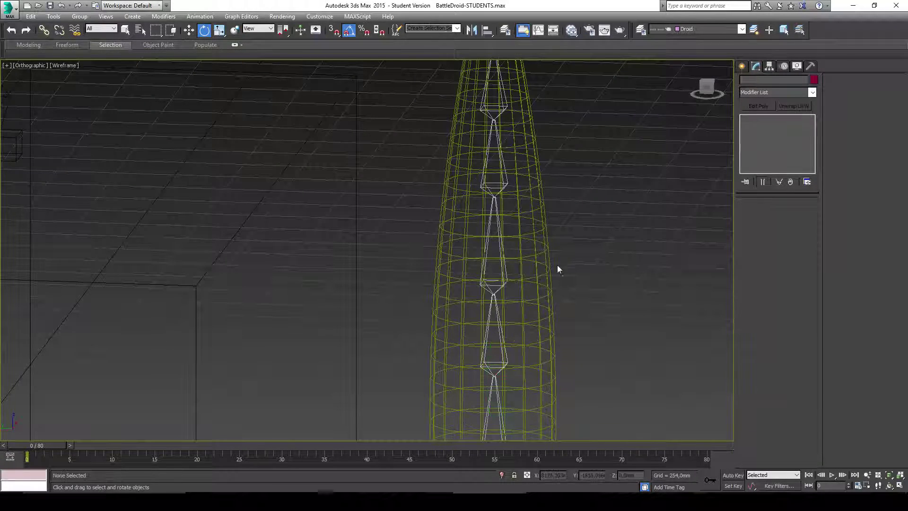
middle_click_drag(528, 239, 542, 284)
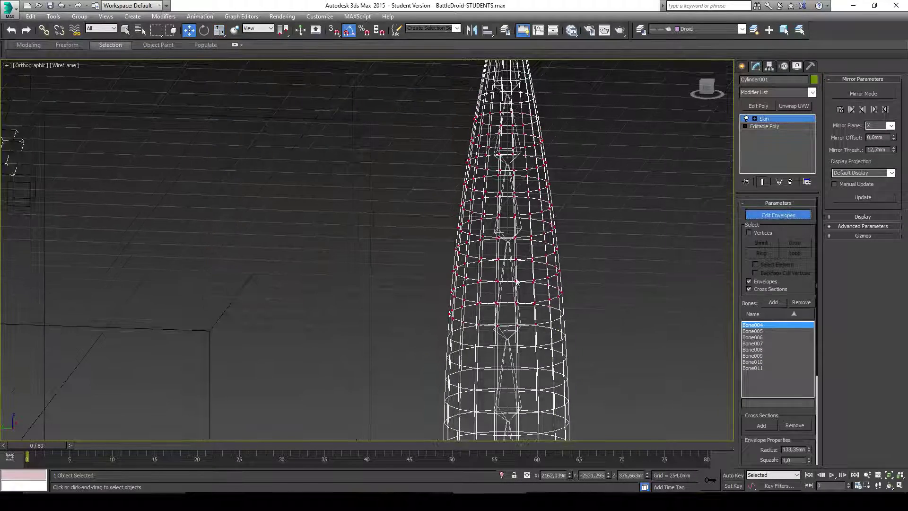
left_click(509, 292)
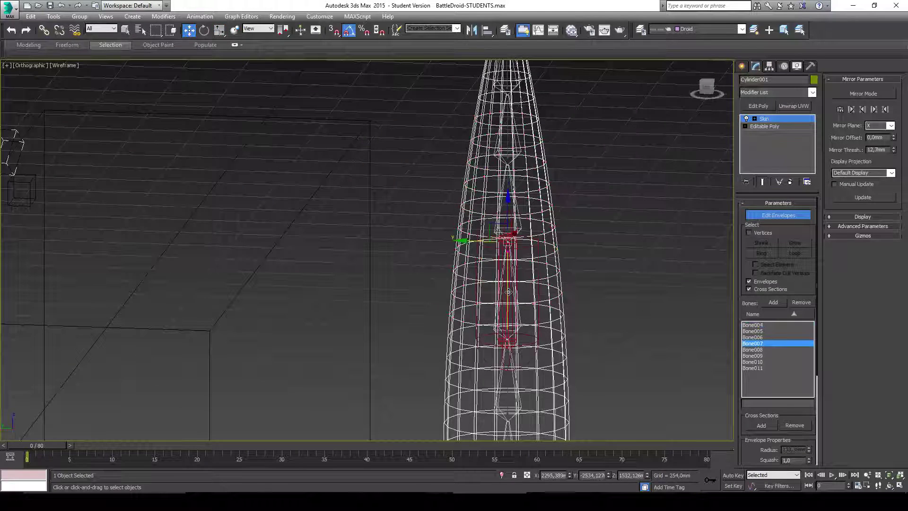
Step: Enlarge the outer envelope at Bone007's lower end to a radius of about 260 mm
left_click(525, 347)
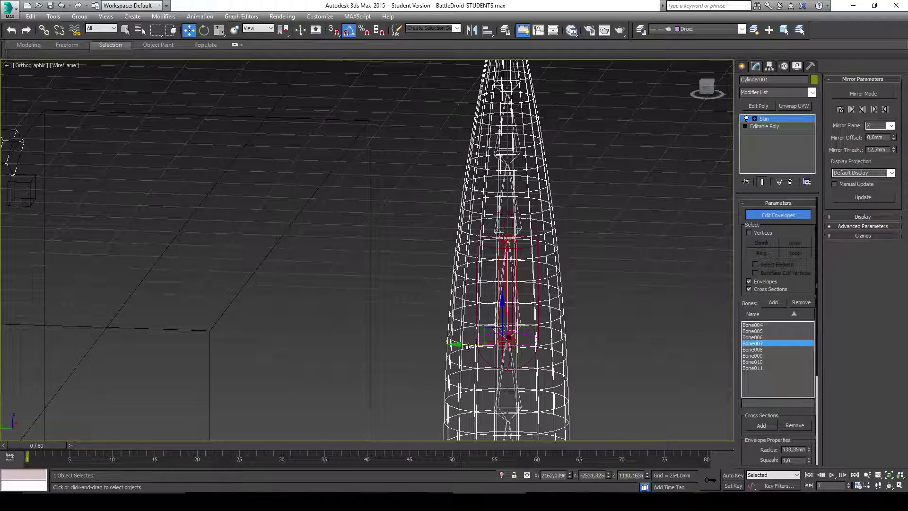
left_click_drag(468, 347, 487, 349)
scroll(478, 348, "up", 4)
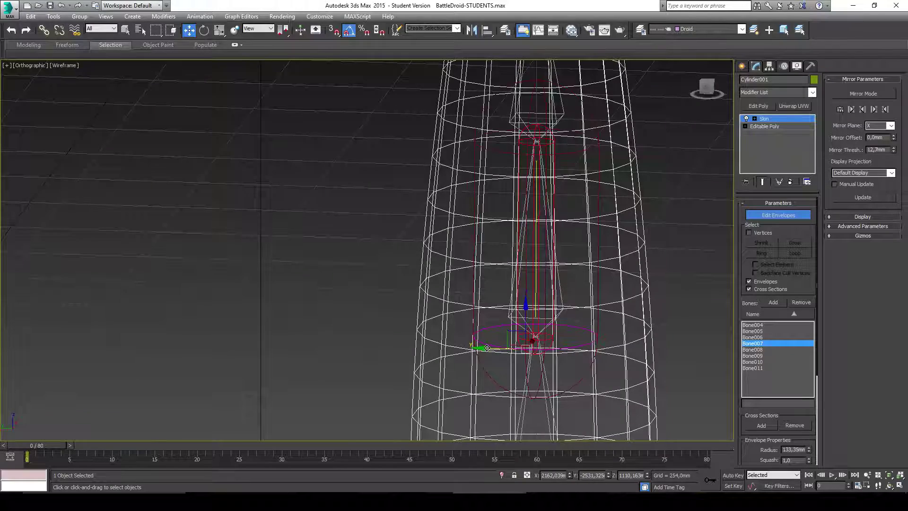
middle_click_drag(507, 348, 530, 349, "alt")
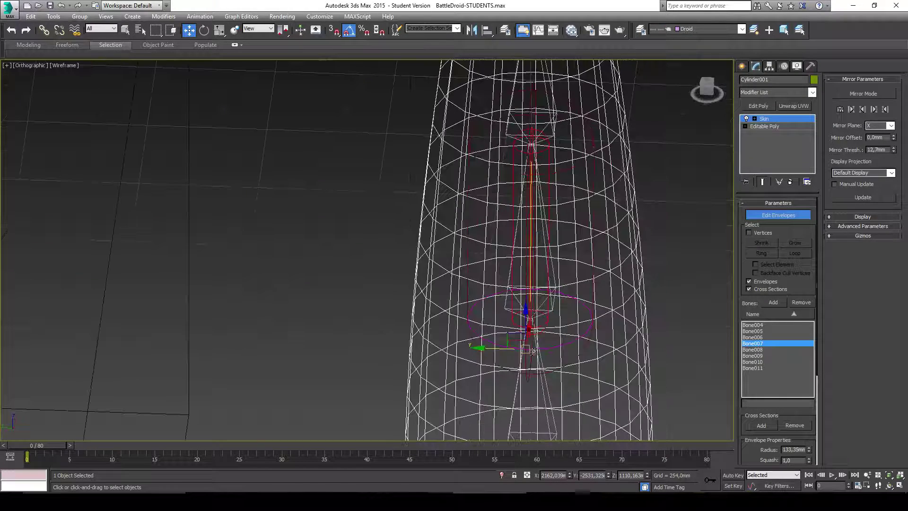
left_click(467, 316)
middle_click_drag(473, 331, 457, 321, "alt")
left_click_drag(441, 321, 400, 314)
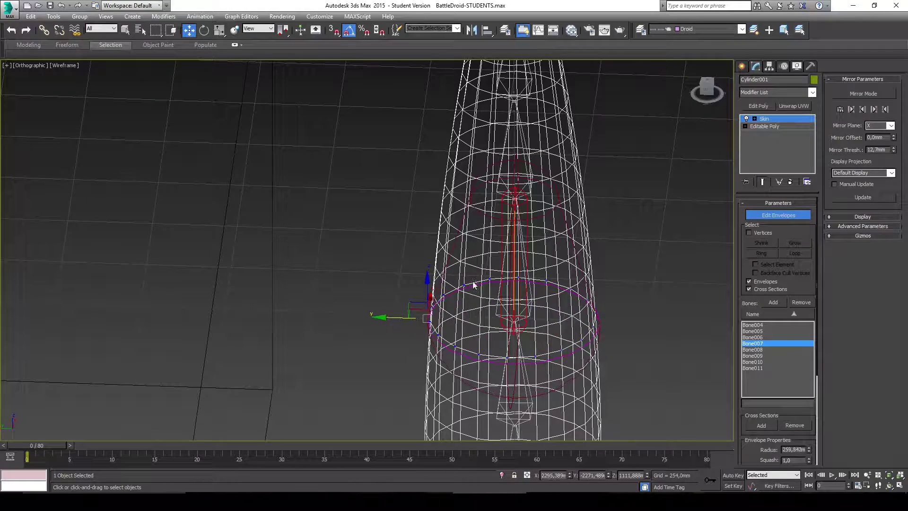
Step: Enlarge the outer envelope at Bone007's upper end to a radius of about 226 mm
mouse_move(473, 284)
middle_mouse_down("alt")
mouse_move(470, 271)
mouse_move(471, 294)
middle_mouse_up("alt")
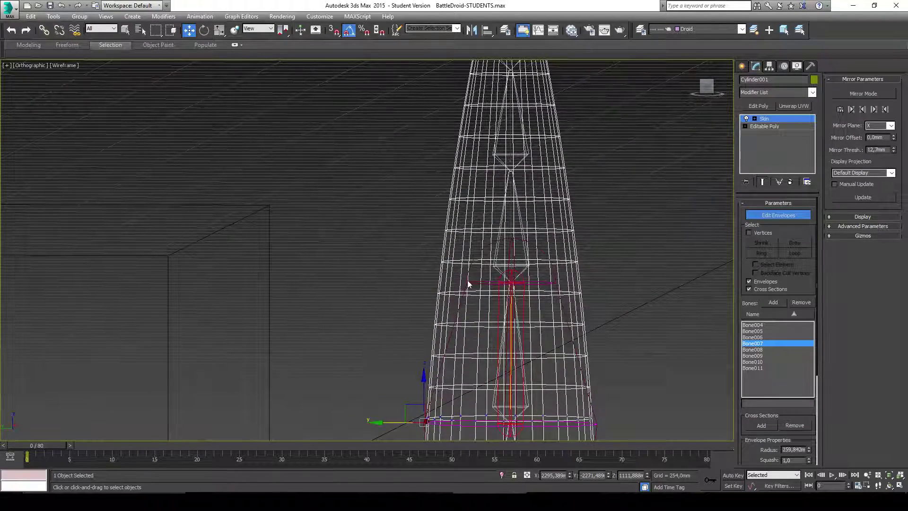
left_click(467, 283)
left_click_drag(431, 283, 403, 287)
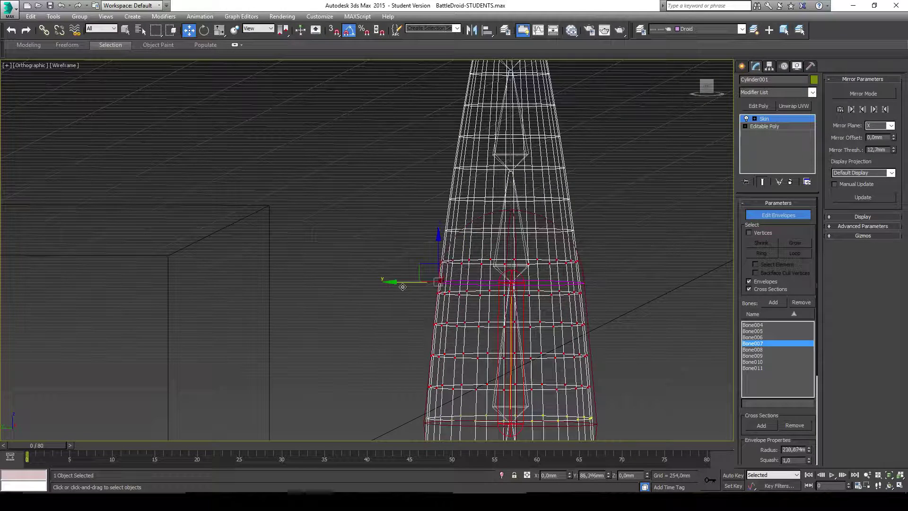
Step: Enlarge the outer envelope at Bone008's lower end to just beyond the cylinder's surface
left_click(511, 236)
left_click_drag(474, 284, 373, 291)
key("ctrl+z")
scroll(512, 271, "up", 2)
Step: Enlarge the outer envelope at Bone008's upper end to a radius of about 177 mm
middle_click_drag(490, 196, 490, 314)
left_click(446, 248)
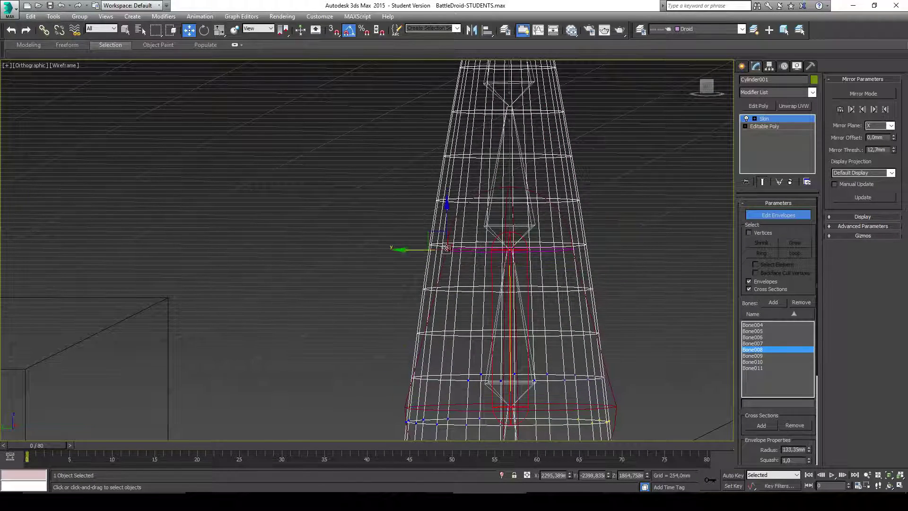
left_click_drag(406, 249, 388, 252)
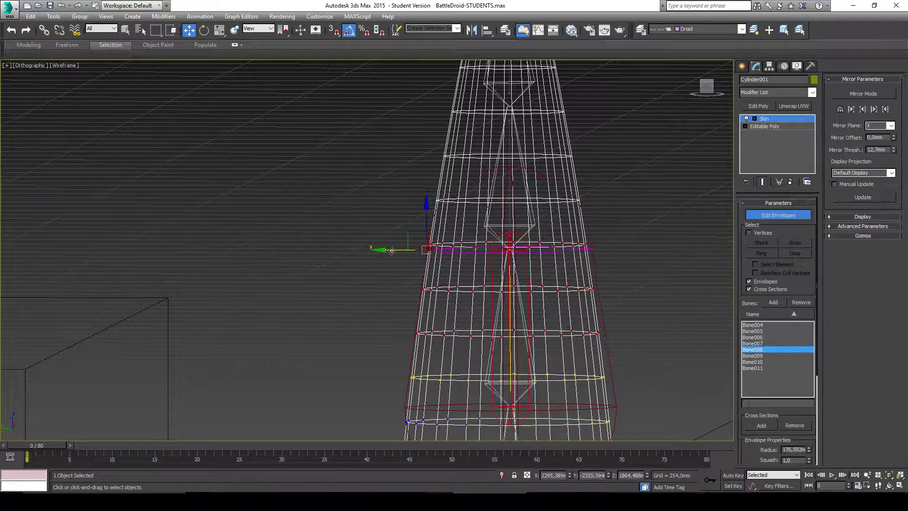
Step: Enlarge the outer envelope at Bone009's lower end to a radius of about 179 mm
middle_click_drag(392, 251, 486, 269)
left_click(502, 263)
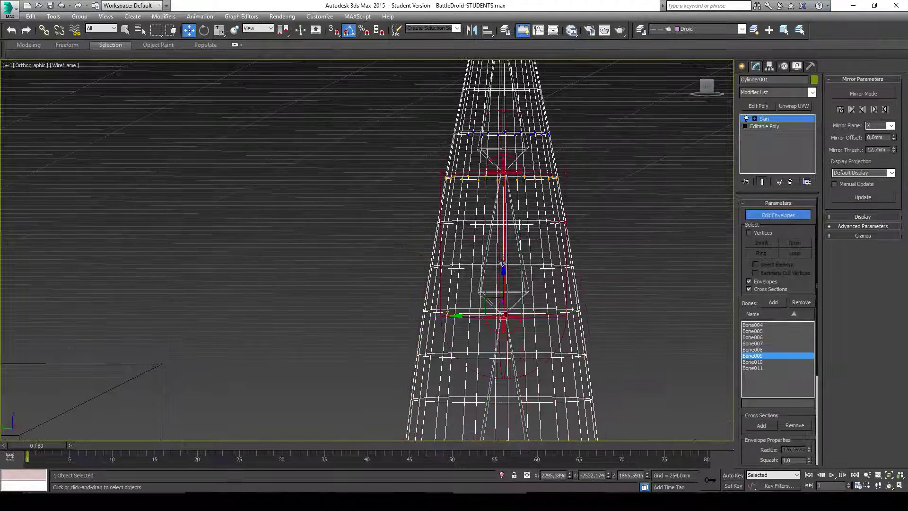
left_click(442, 315)
left_click_drag(416, 318, 395, 315)
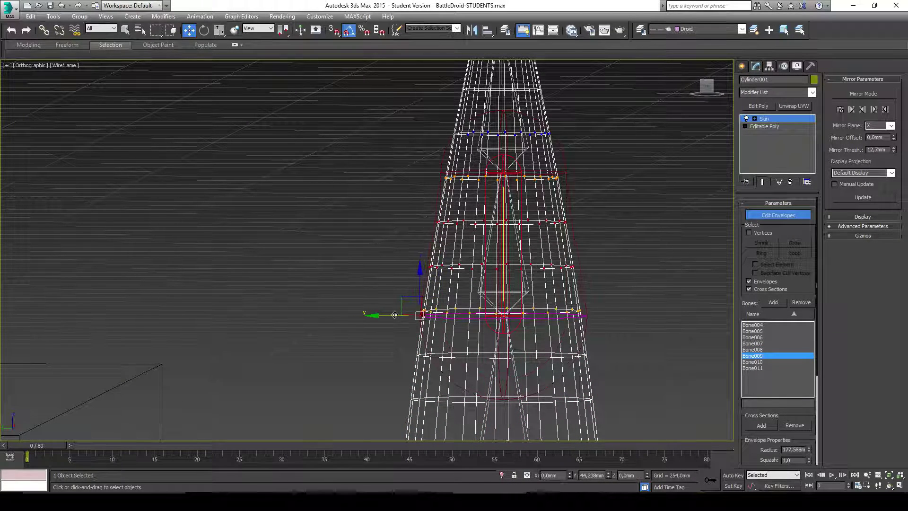
Step: Shrink the outer envelope at Bone010's upper end to a radius of about 63 mm
middle_click_drag(448, 173, 441, 267)
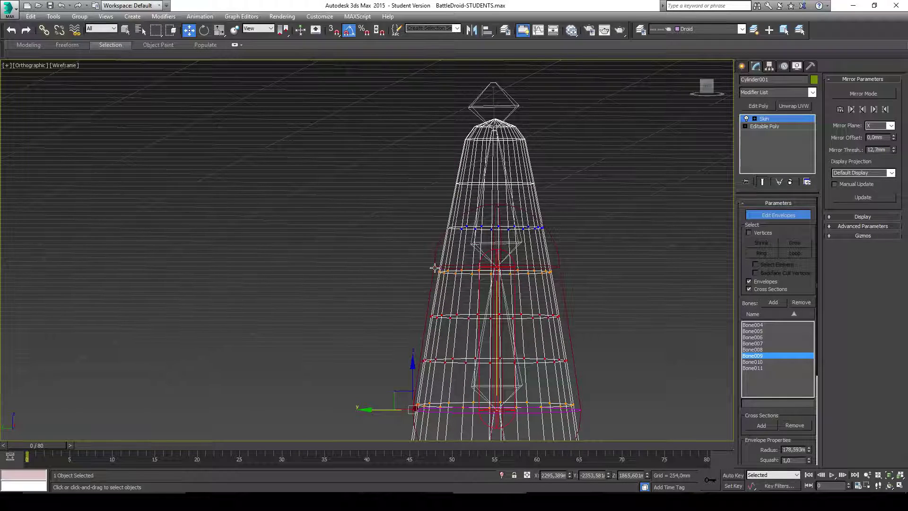
left_click(502, 232)
middle_click_drag(502, 232, 494, 279)
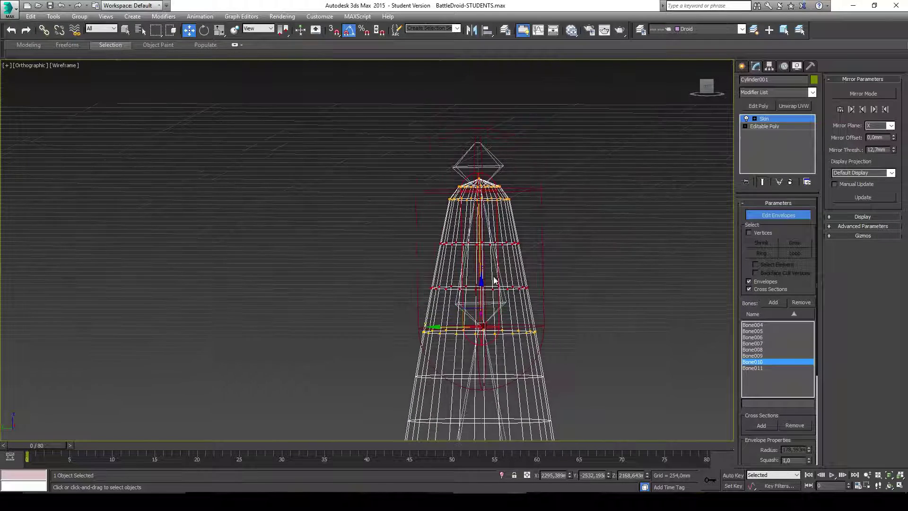
left_click(419, 194)
left_click_drag(388, 192, 421, 194)
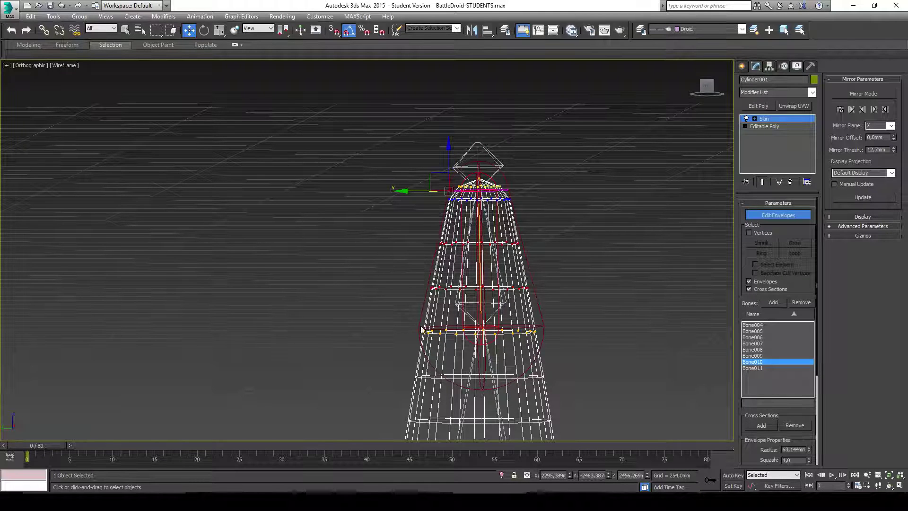
Step: Examine the envelope of Bone011 at the cylinder's tip and the vertices it influences
left_click(481, 157)
scroll(481, 157, "up", 4)
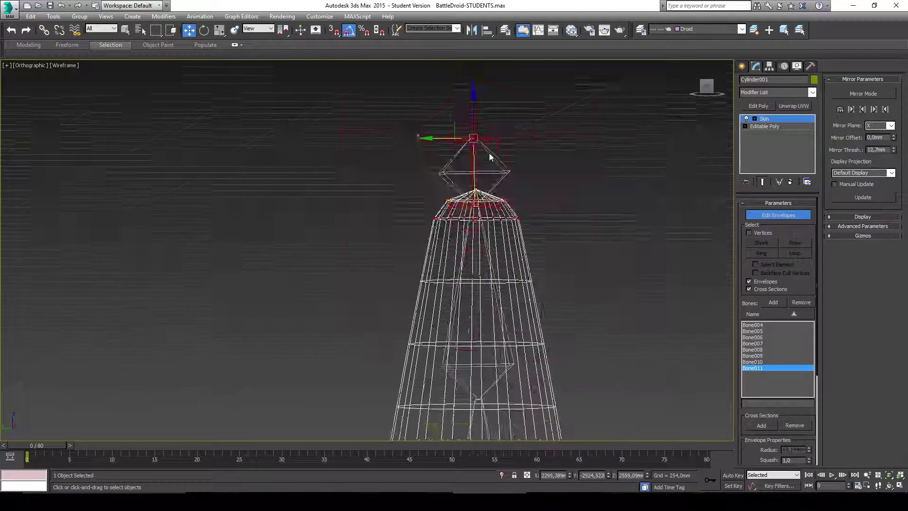
scroll(467, 175, "down", 10)
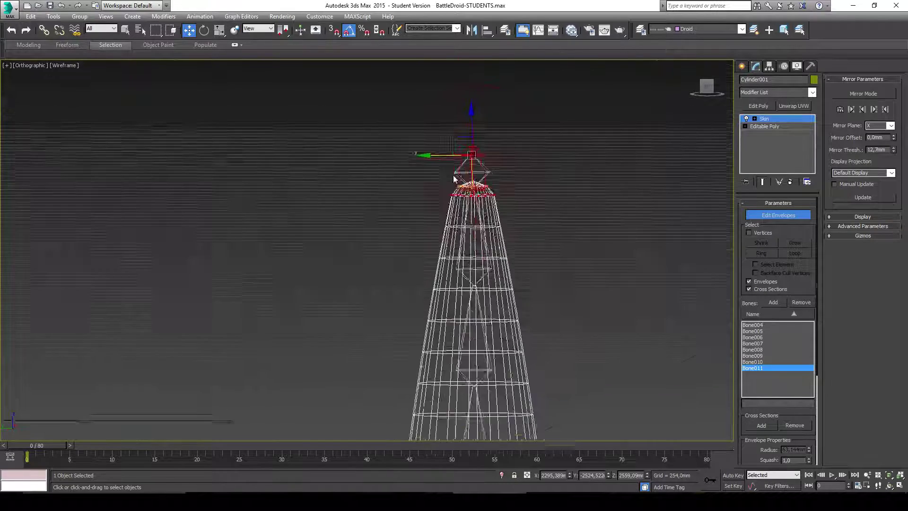
Step: Leave envelope editing and rotate Bone005, Bone006, Bone007 and Bone008 in alternating directions to test how the cylinder bends
left_click(781, 216)
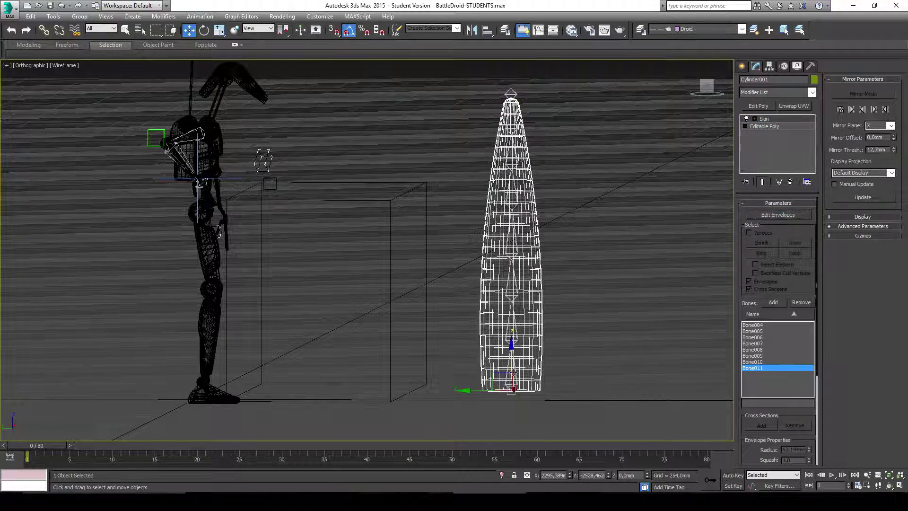
left_click(518, 307)
key("e")
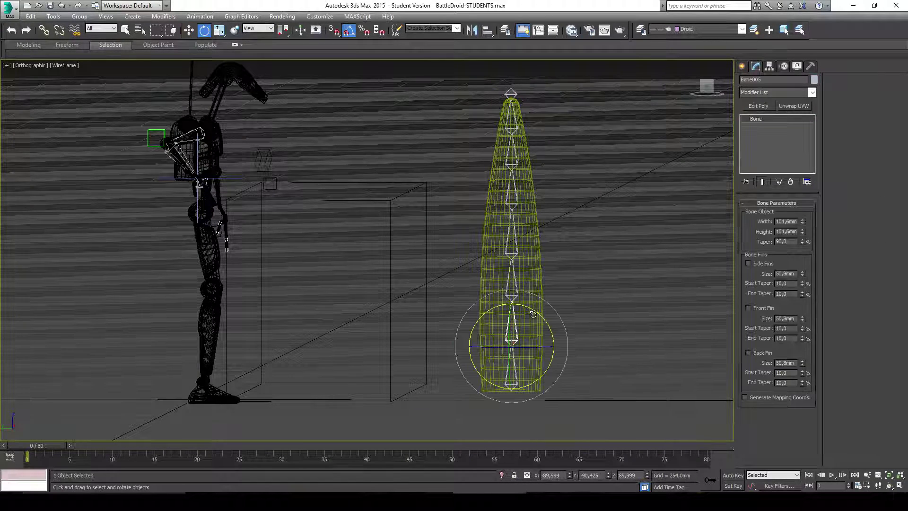
left_click_drag(533, 315, 547, 318)
left_click(545, 286)
left_click_drag(547, 268, 535, 254)
left_click(528, 237)
left_click_drag(531, 222, 546, 235)
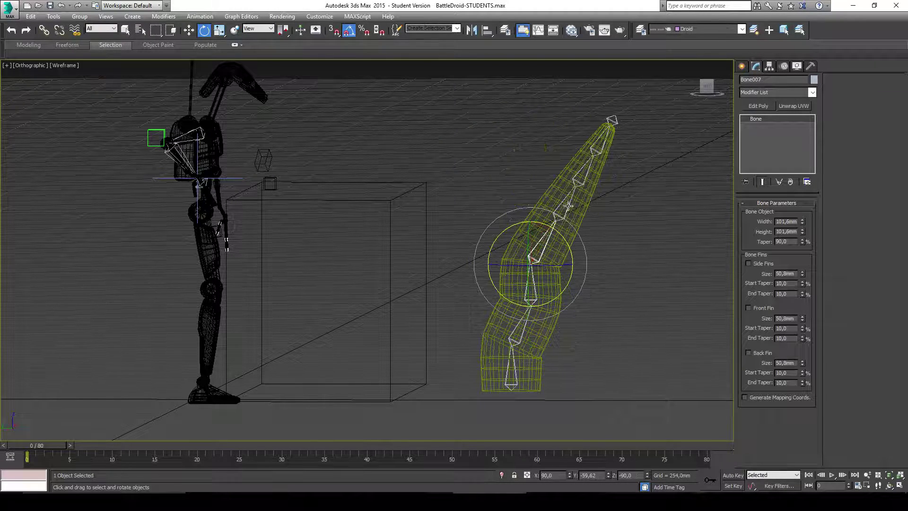
left_click_drag(567, 205, 547, 146)
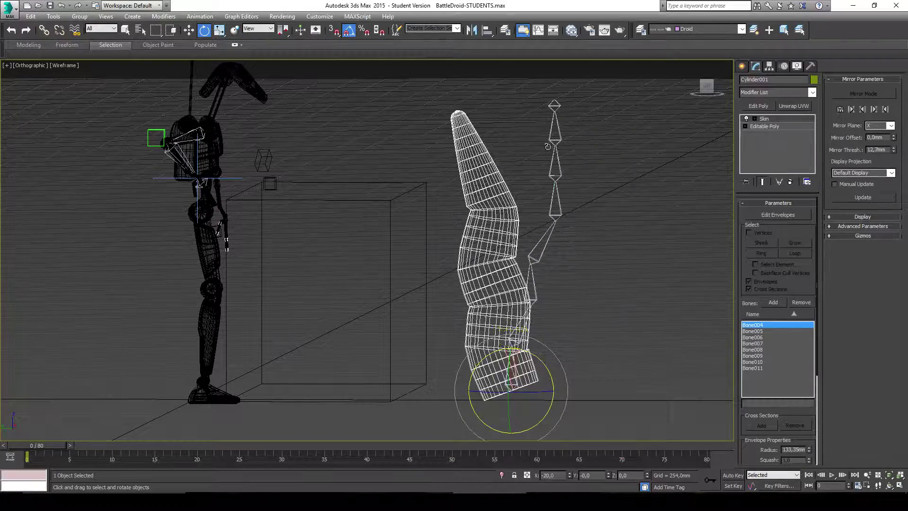
Step: Examine the mesh deformation around the bent joints along the cylinder, from the lower bones up to the tip
scroll(560, 148, "up", 10)
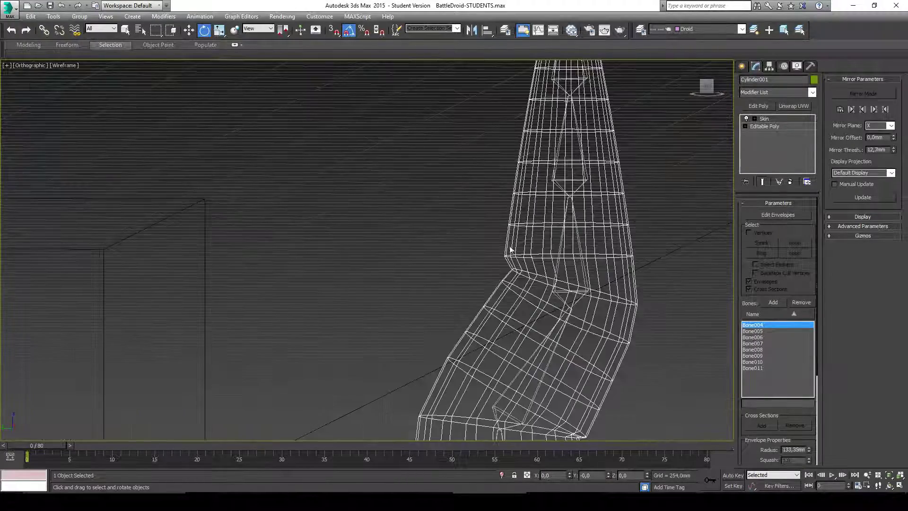
scroll(515, 264, "down", 7)
middle_click_drag(516, 291, 517, 169)
scroll(591, 256, "up", 5)
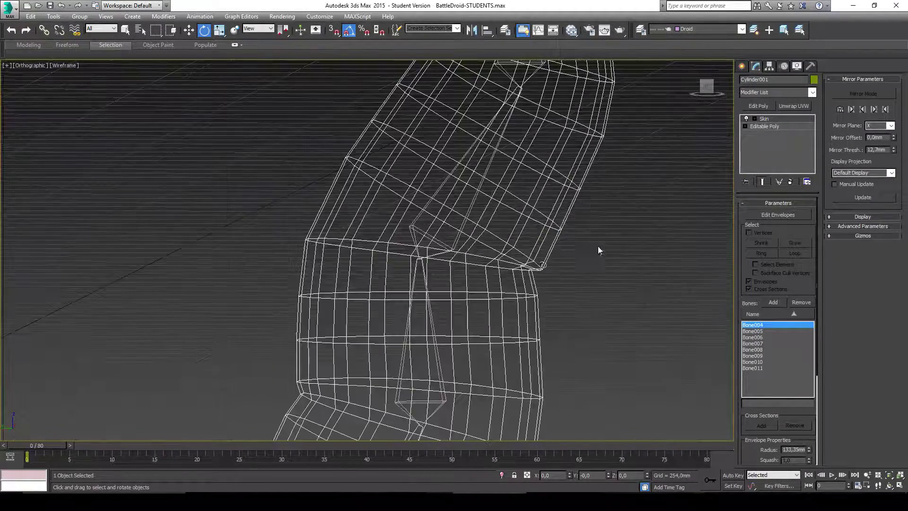
scroll(548, 247, "down", 4)
scroll(539, 236, "up", 4)
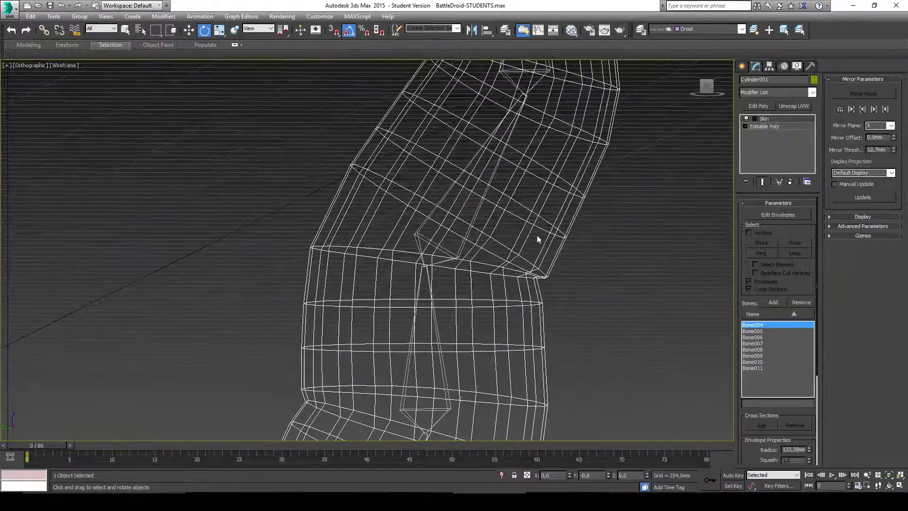
middle_click_drag(553, 152, 544, 353)
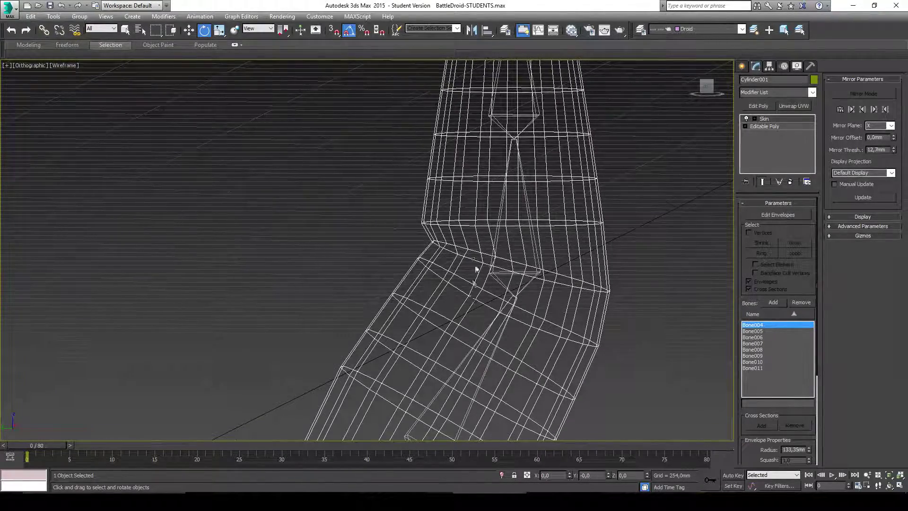
scroll(477, 268, "down", 5)
middle_click_drag(504, 152, 495, 284)
scroll(496, 284, "up", 3)
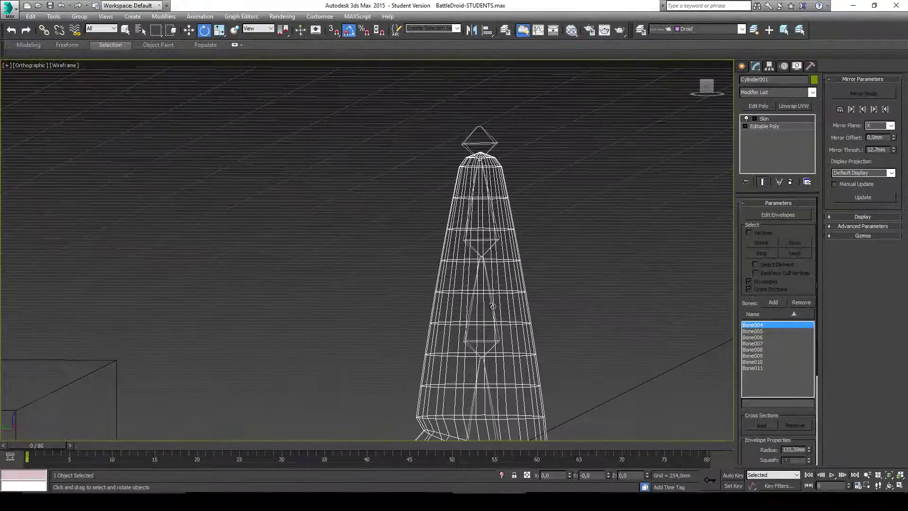
Step: Rotate Bone009 about 45° to bend the cylinder's upper part and inspect the mesh around that joint
left_click(492, 306)
scroll(491, 304, "up", 3)
left_click(471, 297)
left_click(487, 245)
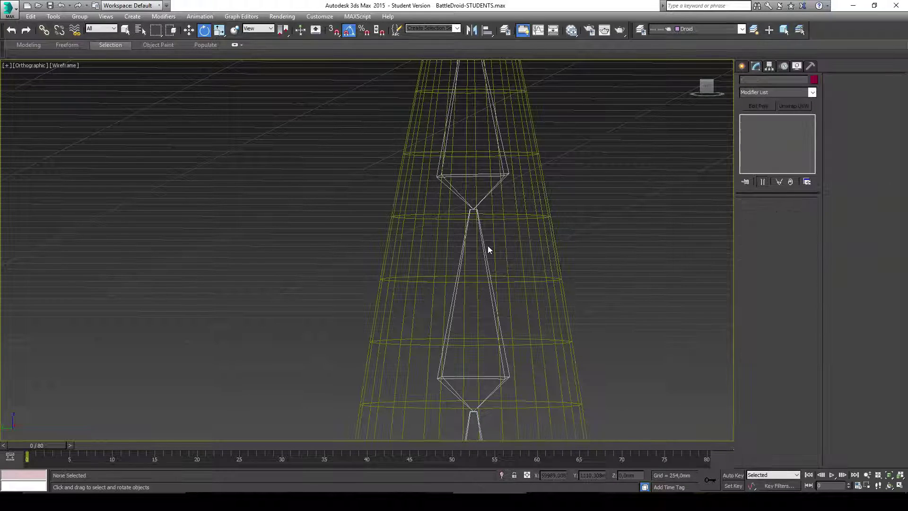
left_click(488, 249)
scroll(489, 248, "down", 2)
left_click_drag(510, 335, 571, 336)
middle_click_drag(571, 336, 556, 303)
scroll(542, 334, "up", 3)
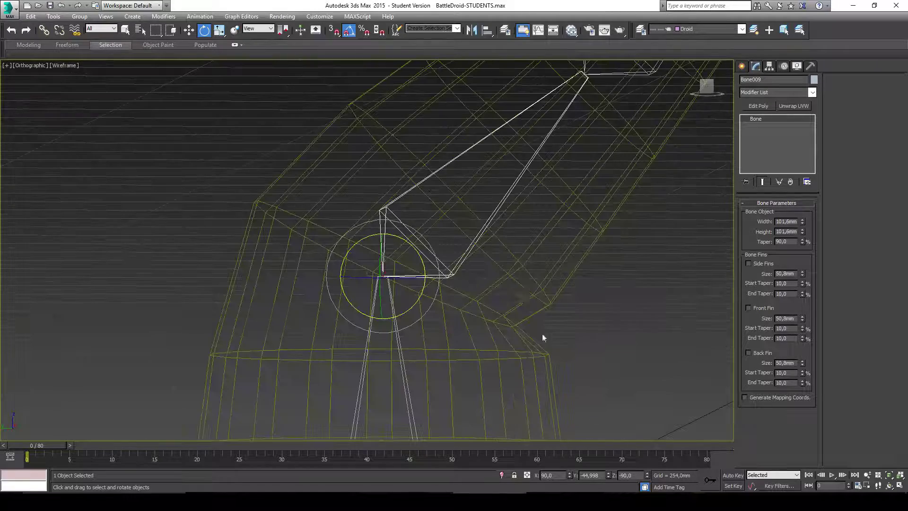
scroll(544, 327, "down", 4)
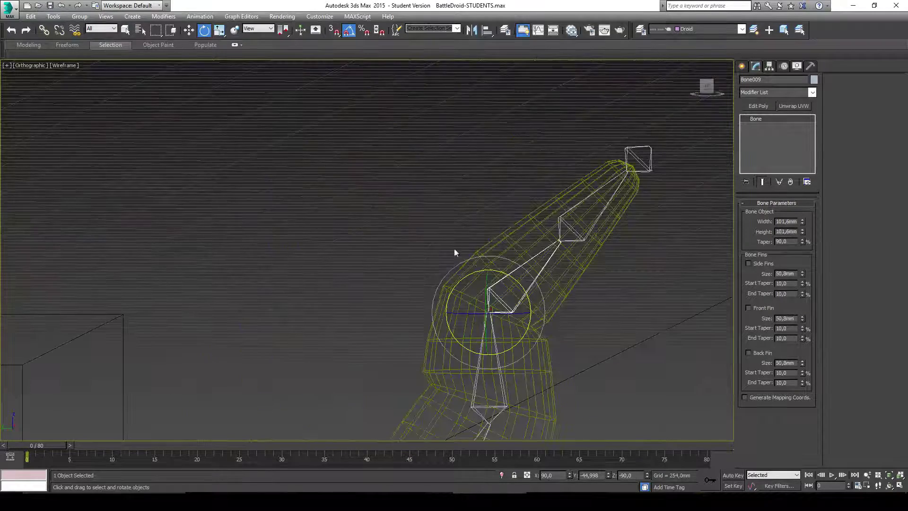
scroll(498, 173, "down", 3)
scroll(498, 176, "up", 3)
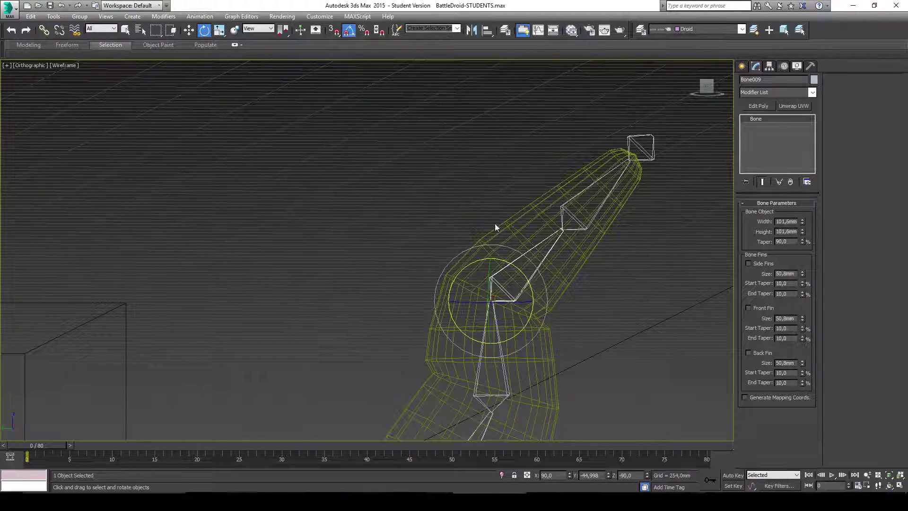
middle_click_drag(537, 257, 529, 177)
scroll(547, 233, "down", 6)
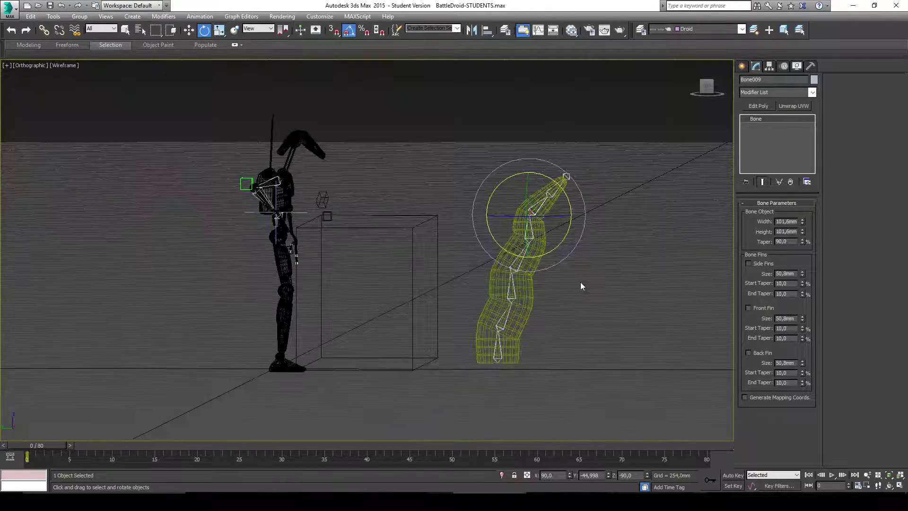
middle_click_drag(580, 283, 531, 283)
scroll(528, 284, "up", 2)
Step: Undo the test rotations of Bone005 through Bone009 so the chain is straight again
key("ctrl+z")
key("ctrl+z")
key("ctrl+z")
key("ctrl+z")
key("ctrl+z")
key("ctrl+z")
key("ctrl+z")
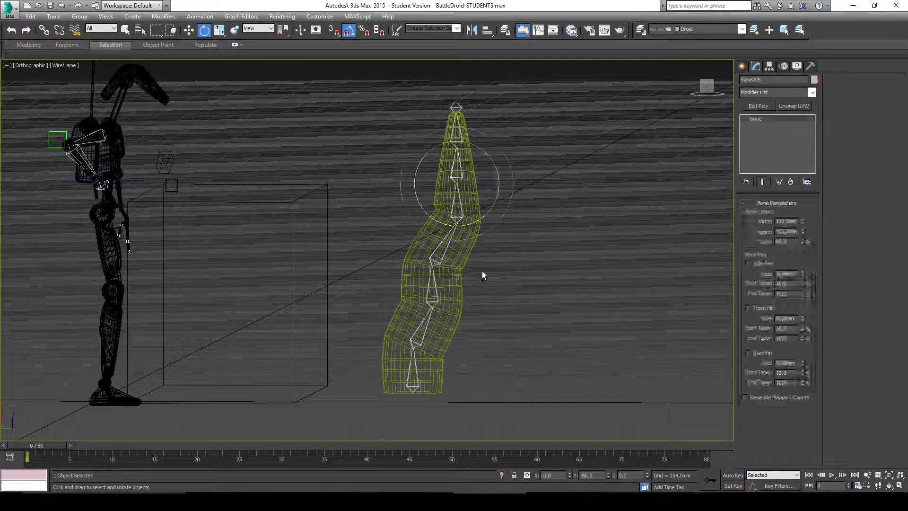
key("ctrl+z")
key("ctrl+z")
key("ctrl+z")
key("ctrl+z")
key("ctrl+z")
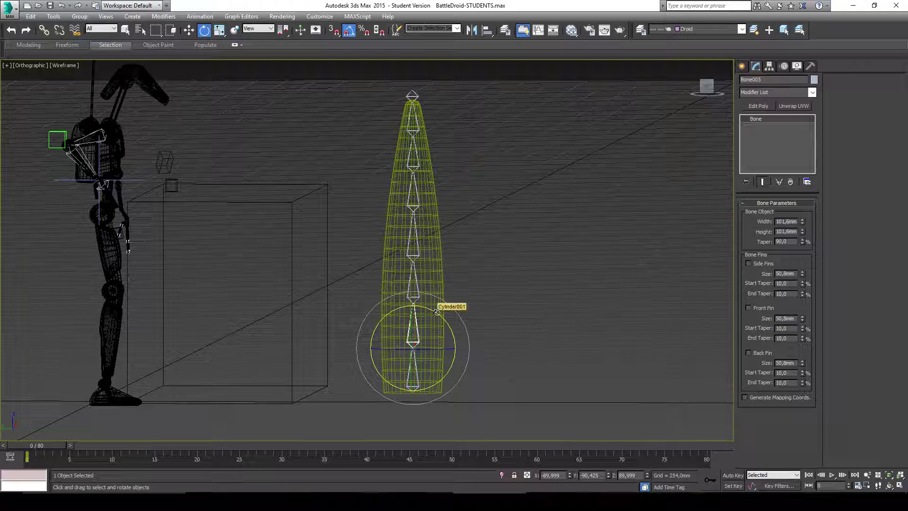
Step: Enlarge Bone004's outer Skin envelope to a radius of about 285 mm at its upper end and 253 mm at its lower end
left_click_drag(443, 324, 473, 364)
scroll(448, 363, "up", 3)
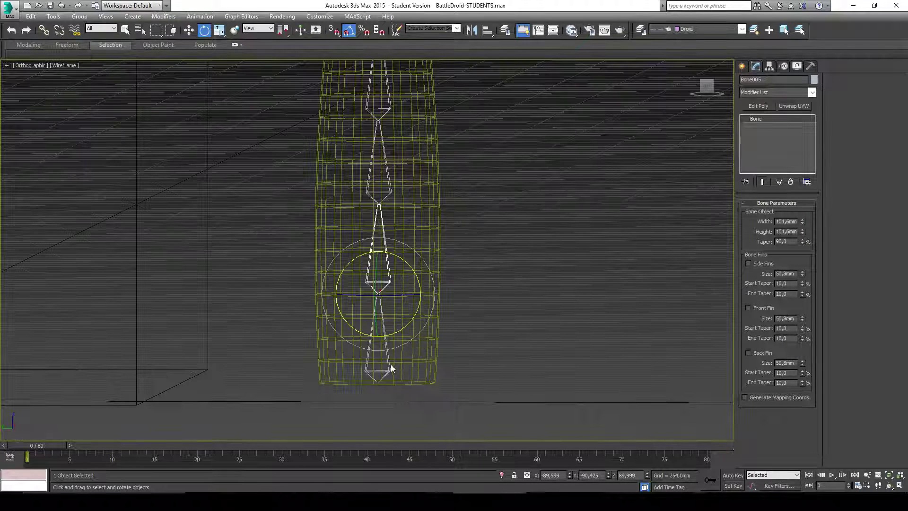
left_click(391, 365)
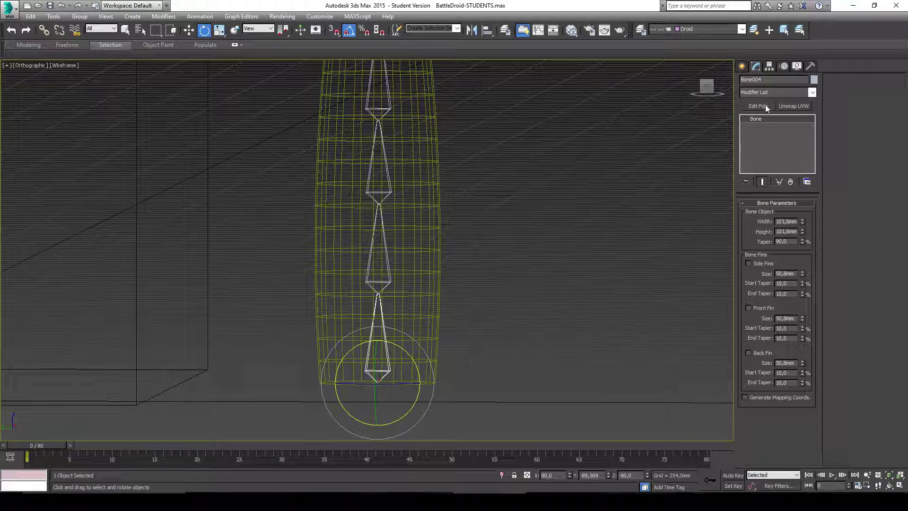
left_click(438, 250)
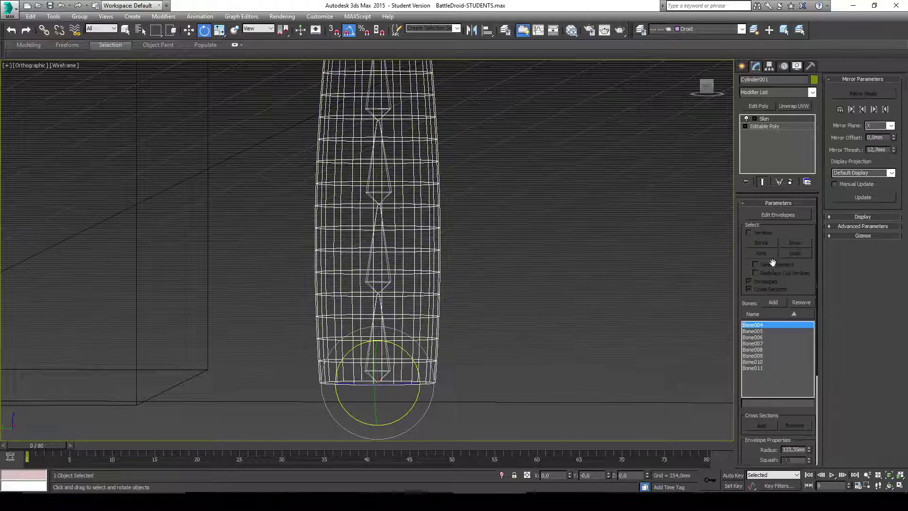
left_click(778, 215)
middle_click_drag(393, 337, 463, 309)
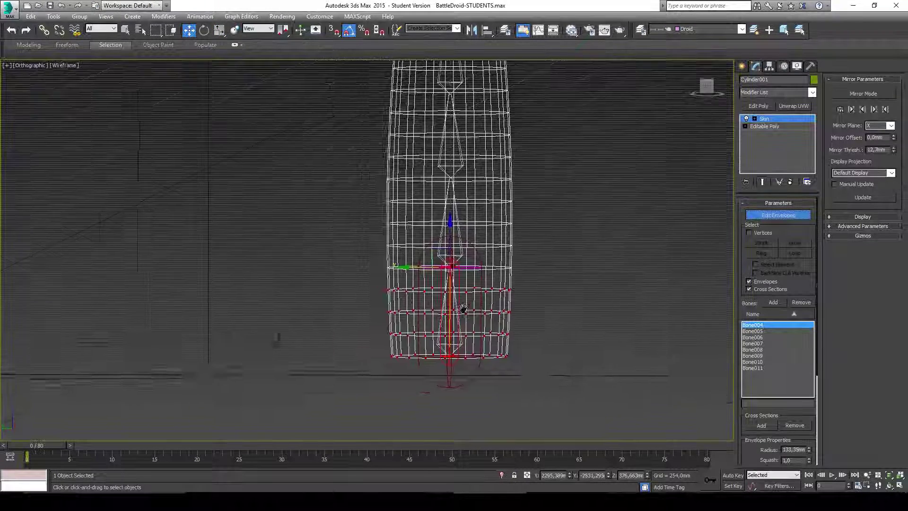
scroll(463, 309, "up", 5)
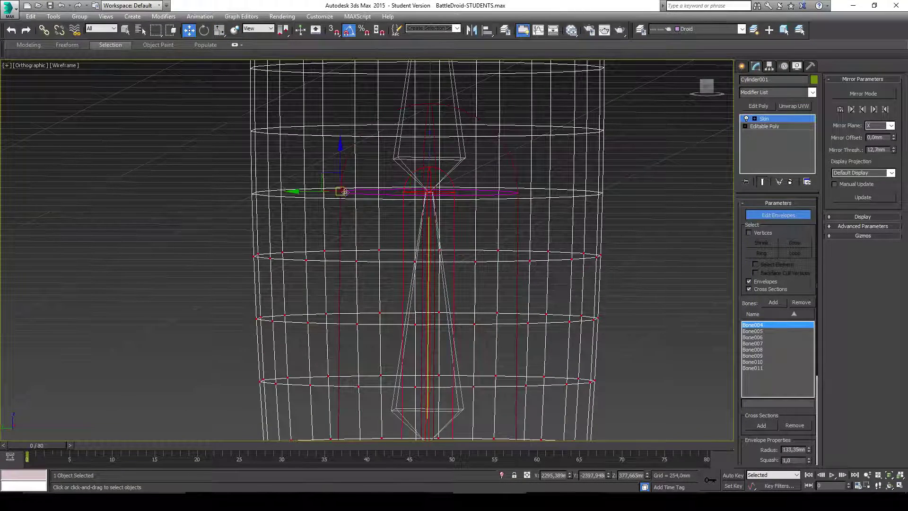
scroll(324, 235, "down", 2)
left_click_drag(321, 231, 240, 248)
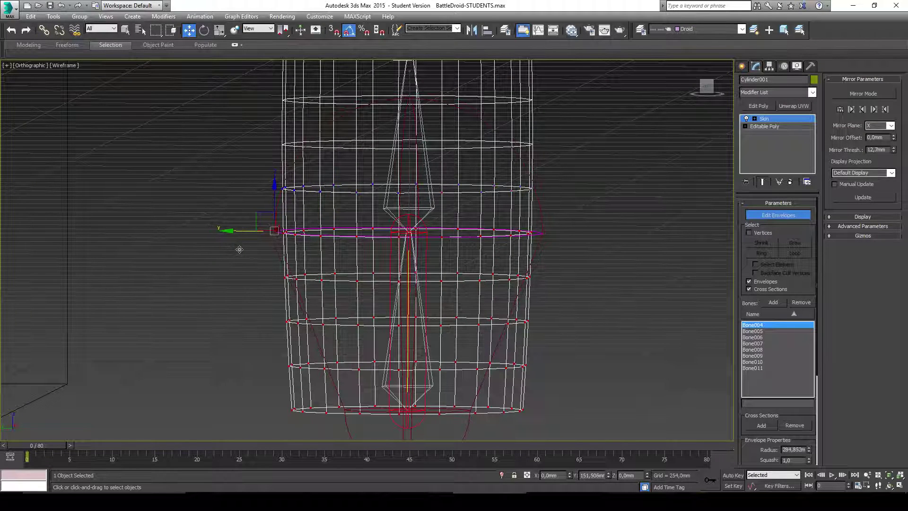
left_click(344, 410)
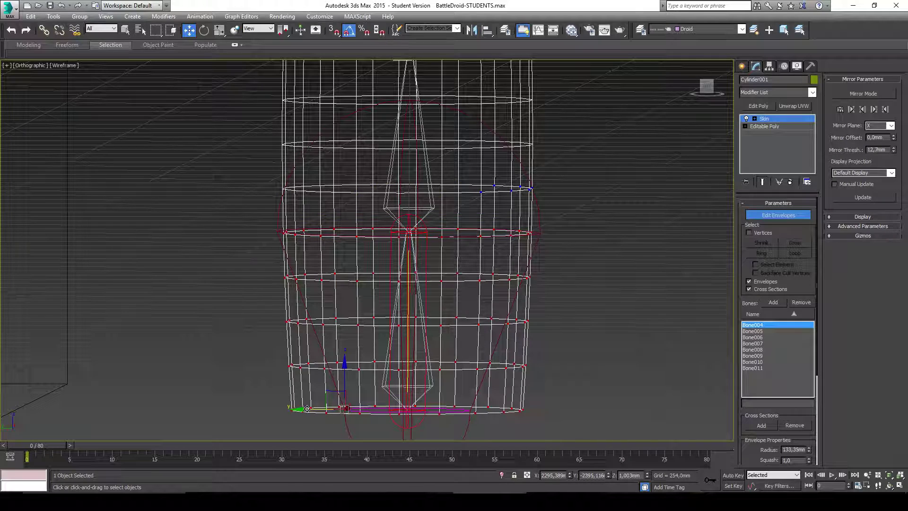
Step: Enlarge the outer envelope at Bone005's lower end to a radius of about 299 mm and check the influenced vertices
left_click(409, 169)
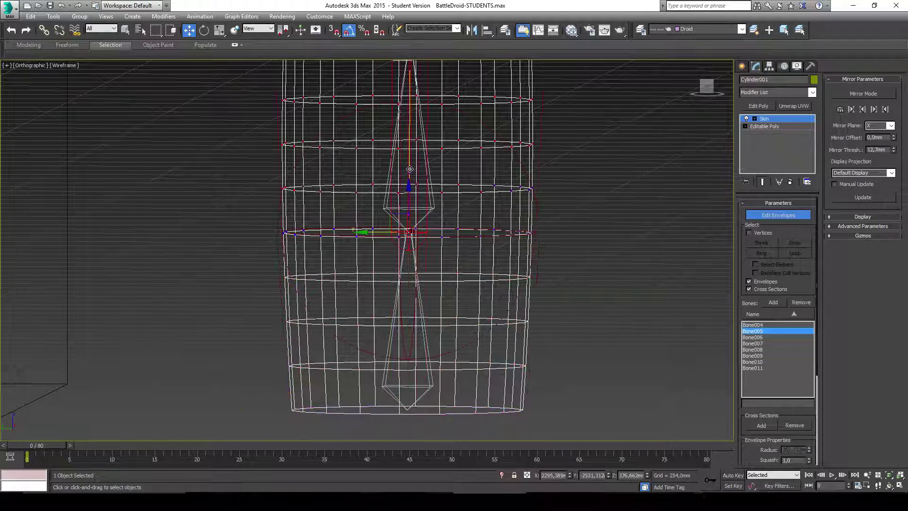
middle_click_drag(321, 257, 316, 327)
left_click(279, 301)
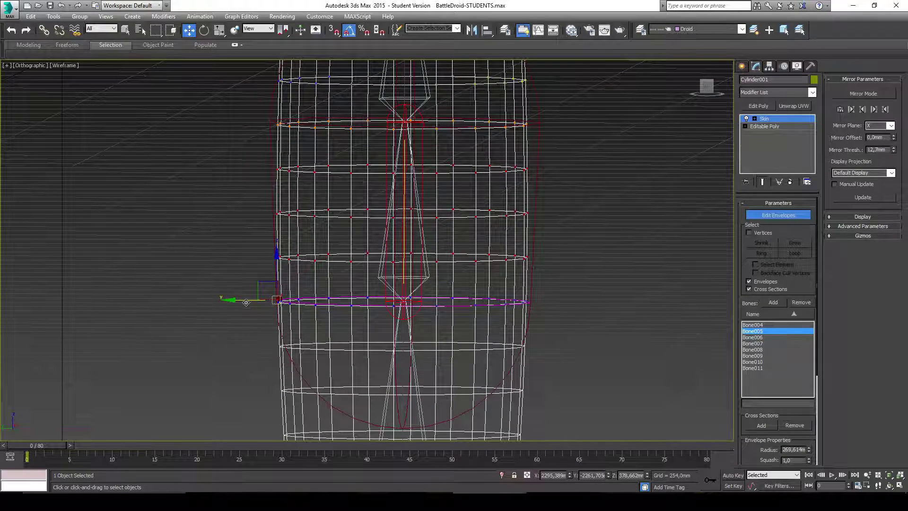
left_click_drag(246, 303, 232, 303)
middle_click_drag(355, 290, 272, 317, "alt")
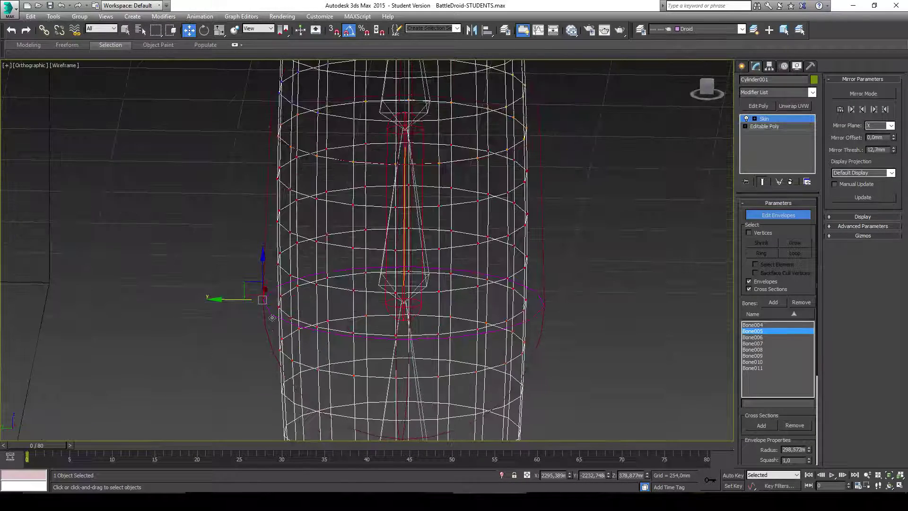
scroll(410, 302, "down", 3)
middle_click_drag(448, 351, 428, 348, "alt")
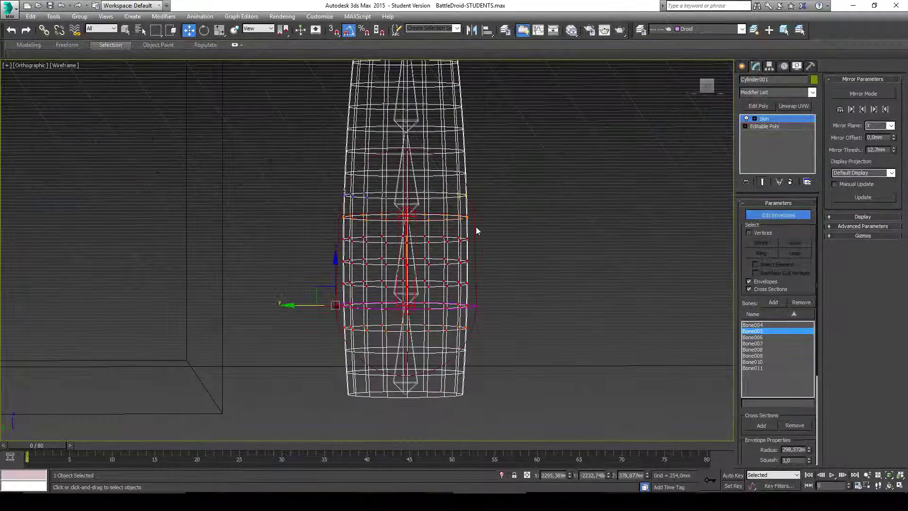
middle_click_drag(476, 231, 485, 327)
Step: Leave envelope editing, rotate Bone005 slightly to test the lower bend, and undo the rotation
left_click(777, 216)
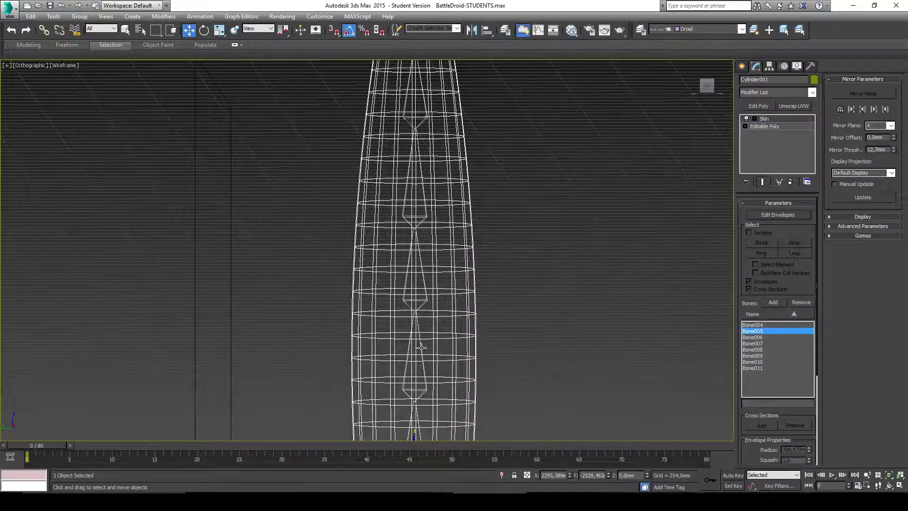
left_click(421, 348)
key("e")
mouse_move(439, 327)
left_mouse_down()
mouse_move(457, 320)
mouse_move(470, 335)
mouse_move(425, 315)
mouse_move(445, 325)
left_mouse_up()
scroll(503, 370, "down", 5)
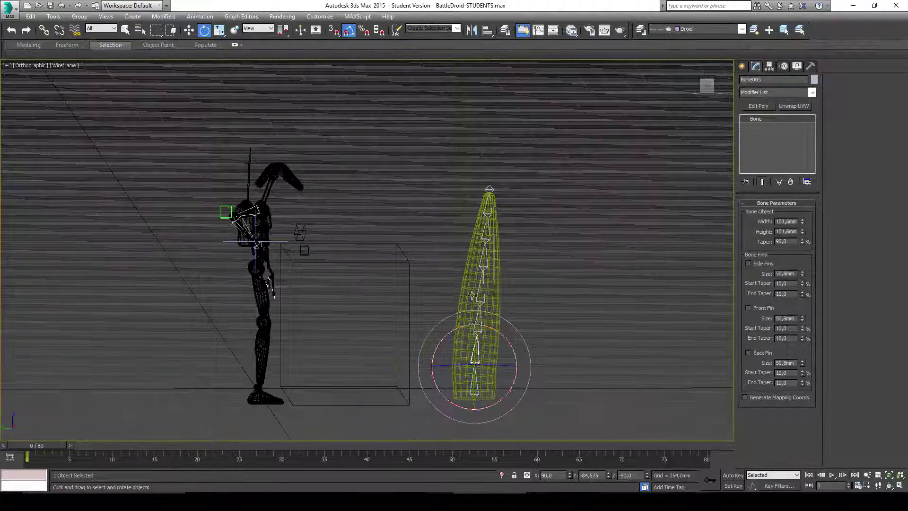
scroll(471, 295, "up", 2)
mouse_move(512, 375)
left_mouse_down()
mouse_move(494, 373)
mouse_move(527, 381)
mouse_move(510, 371)
left_mouse_up()
left_click(465, 330)
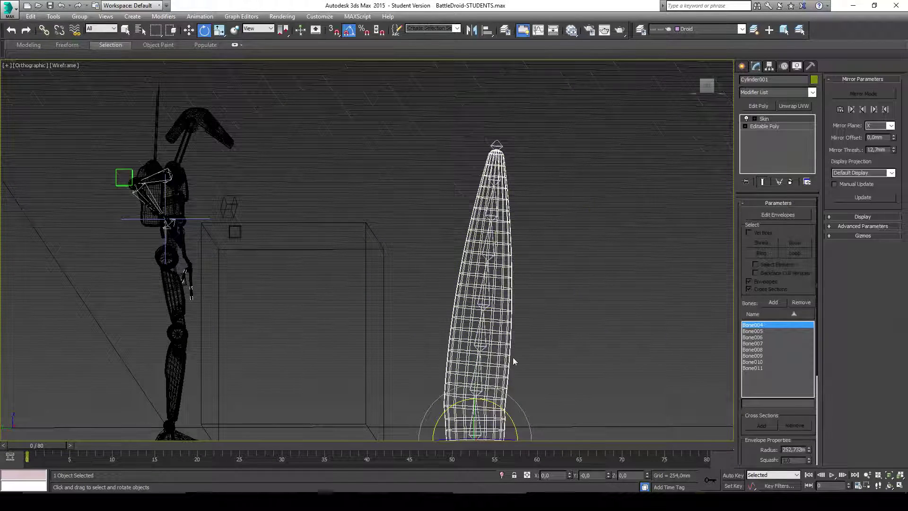
key("ctrl+z")
key("ctrl+z")
Step: Rotate Bone006 to test the bend above it, undo the rotation, and inspect the straight cylinder
left_click(477, 335)
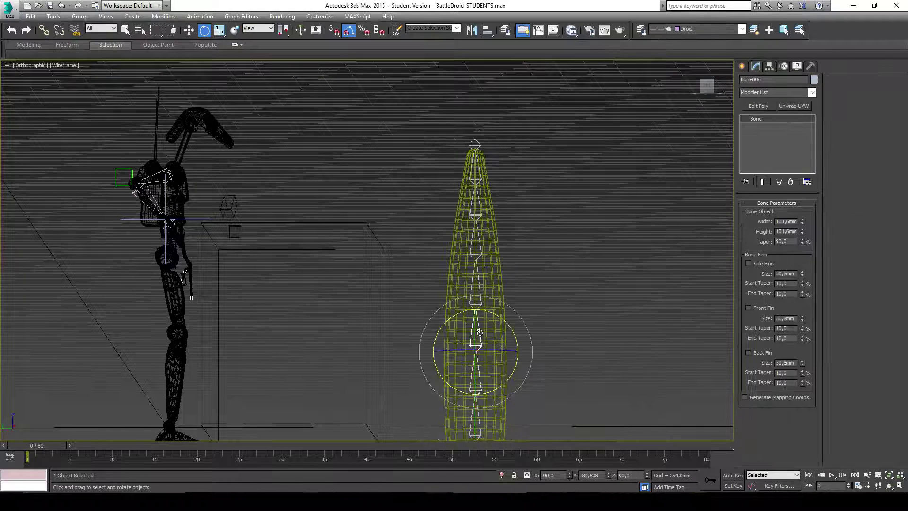
mouse_move(497, 319)
left_mouse_down()
mouse_move(508, 323)
mouse_move(486, 324)
mouse_move(512, 324)
mouse_move(507, 312)
left_mouse_up()
key("ctrl+z")
middle_click_drag(517, 245, 525, 215, "alt")
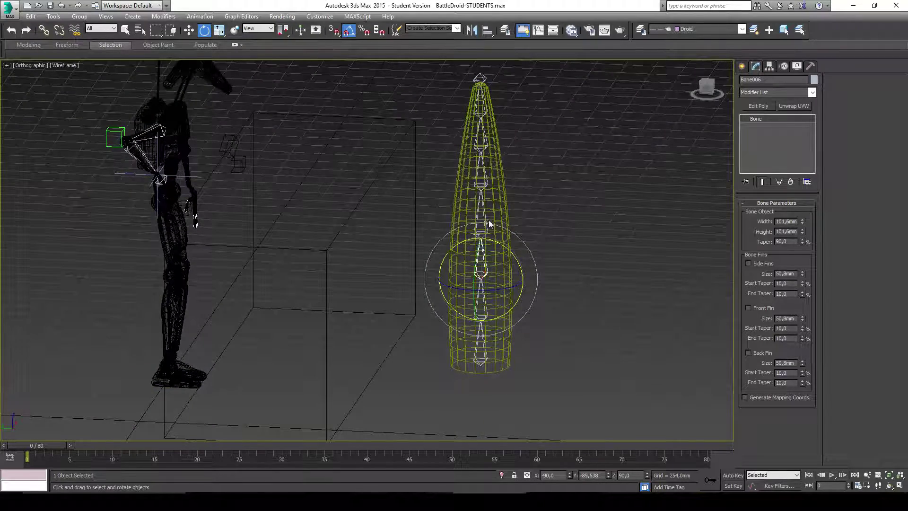
scroll(489, 221, "up", 3)
middle_click_drag(500, 284, 511, 268, "alt")
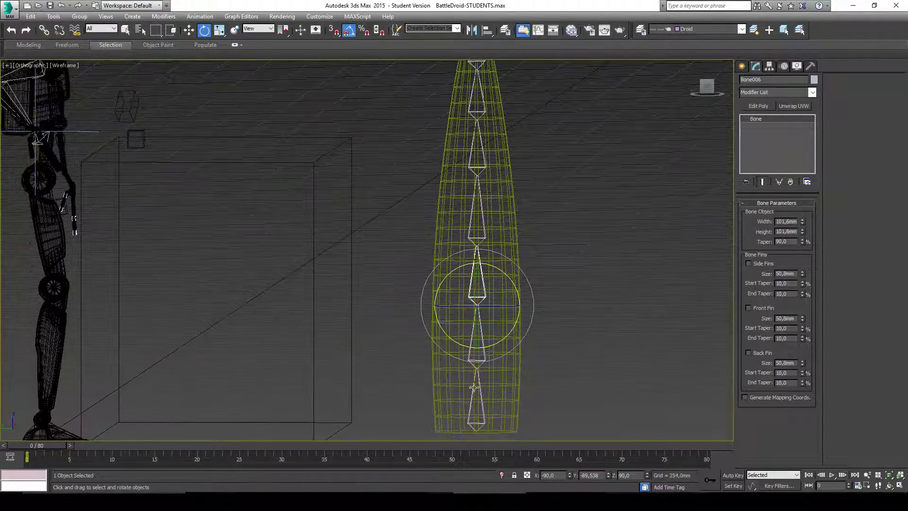
scroll(546, 181, "down", 2)
scroll(544, 239, "down", 1)
Step: Try rotating Bone009 near the tip, cancel the rotation, and select the skinned cylinder
left_click(482, 135)
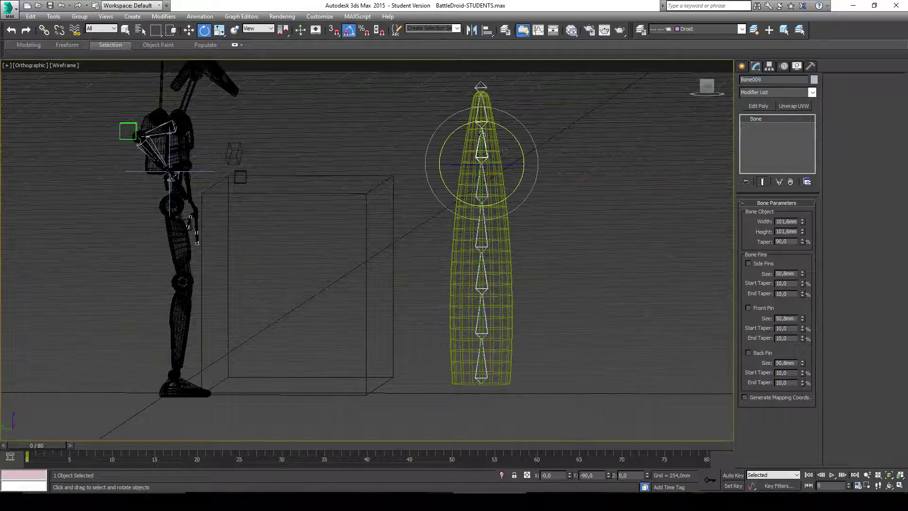
left_click_drag(517, 143, 504, 106)
right_click(505, 106)
left_click(484, 369)
scroll(490, 364, "up", 2)
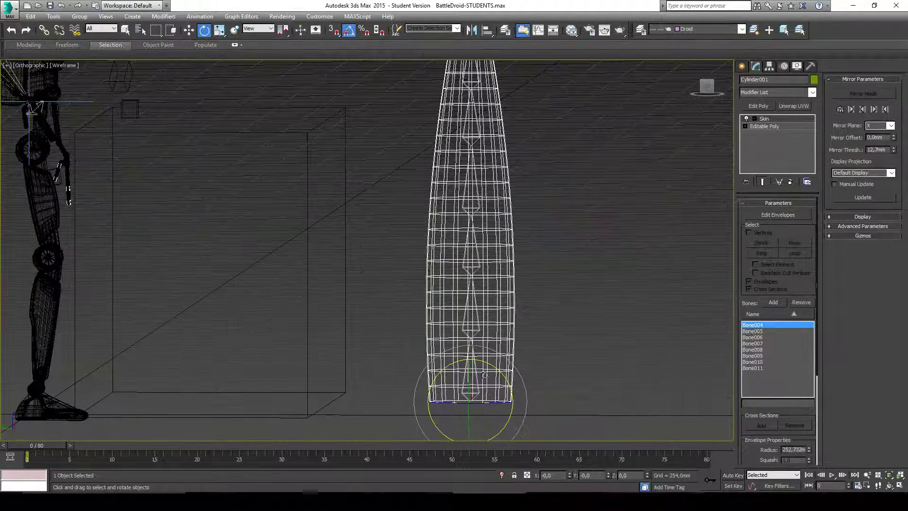
Step: Try an HI IK solver from Bone004 to Bone006 on the cylinder's bone chain, and undo it
scroll(561, 345, "up", 2)
left_click(440, 382)
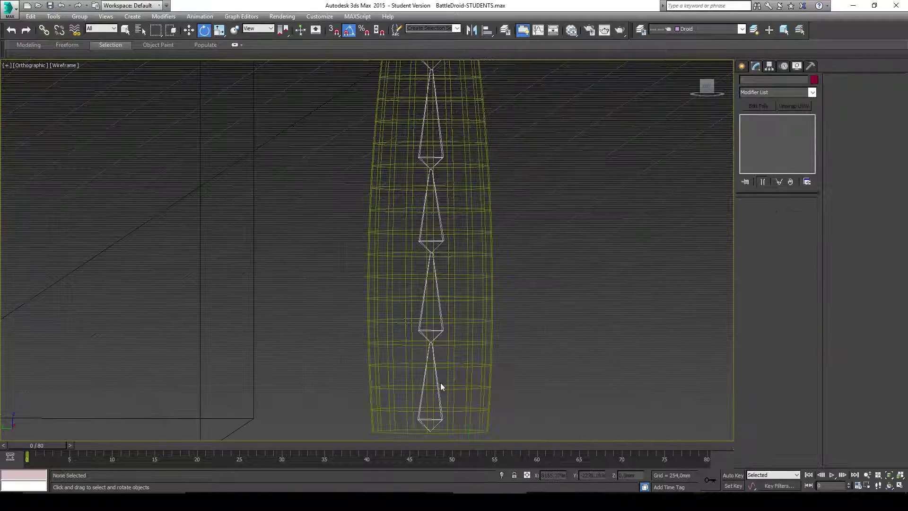
middle_click_drag(509, 345, 505, 350)
scroll(506, 349, "down", 2)
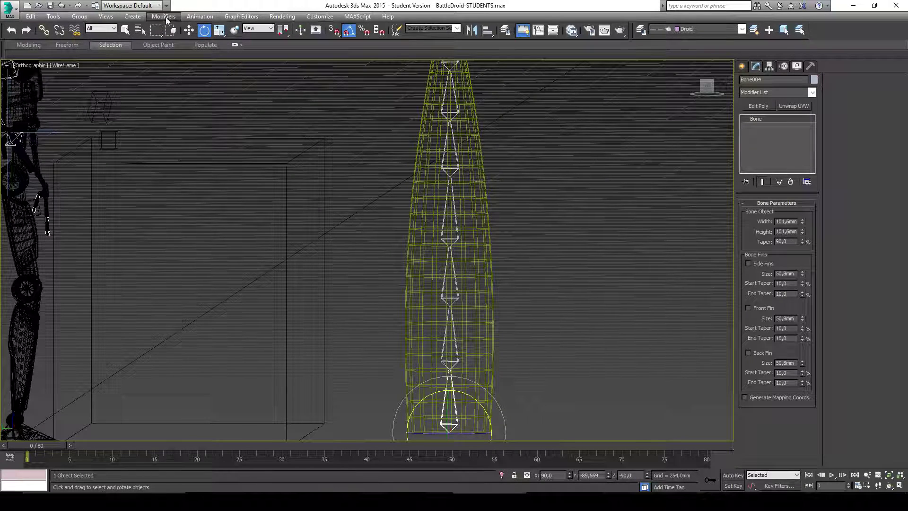
left_click(199, 17)
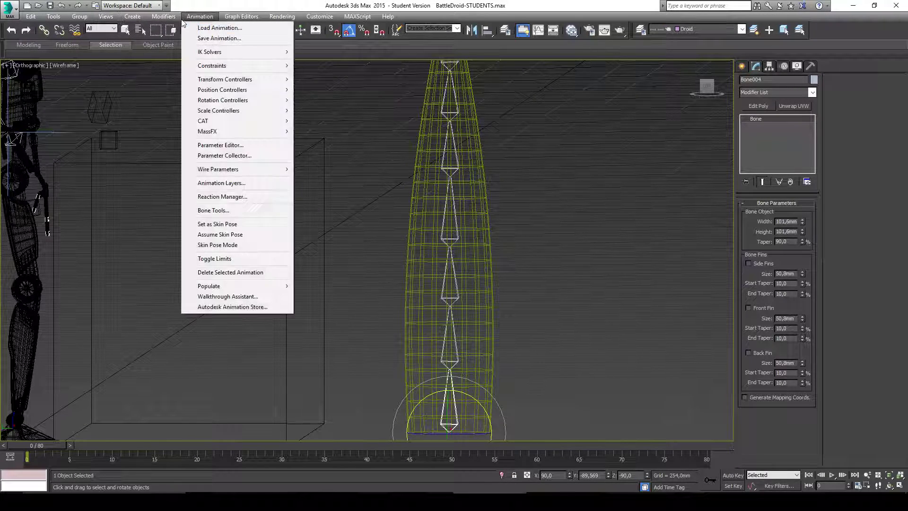
mouse_move(209, 53)
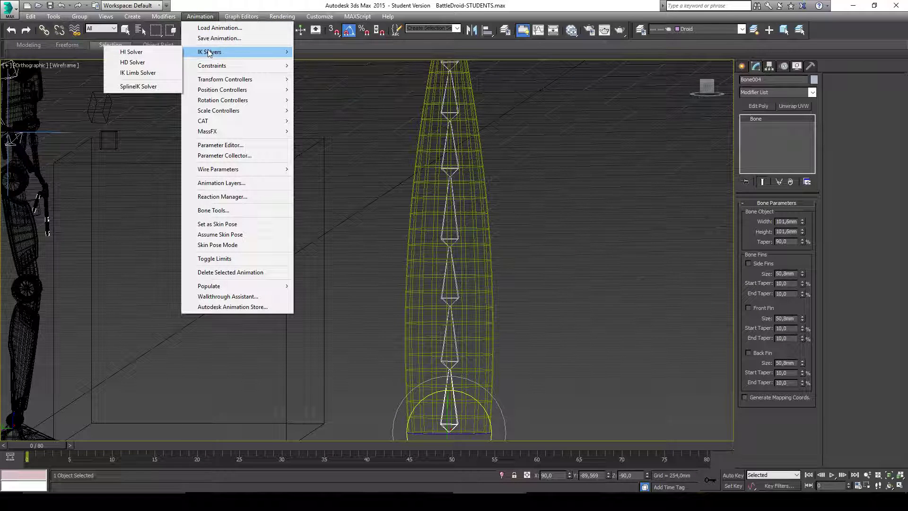
left_click(135, 52)
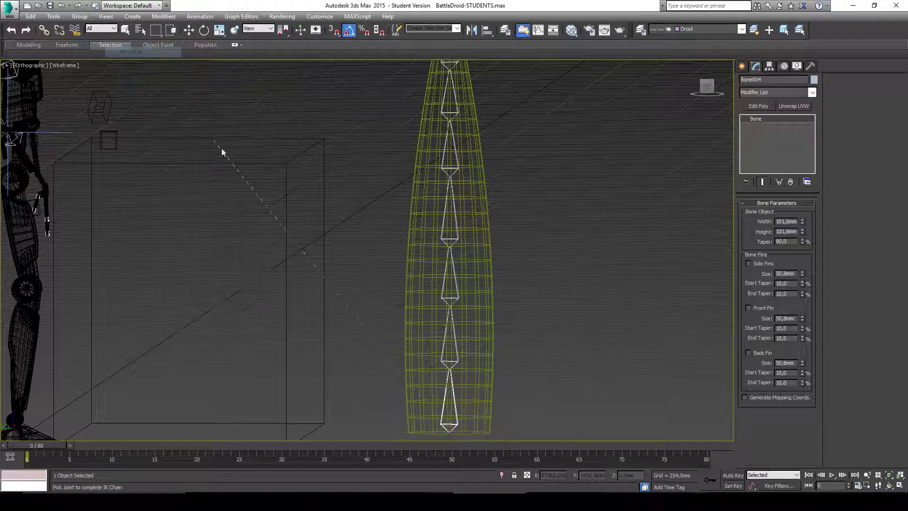
left_click(455, 280)
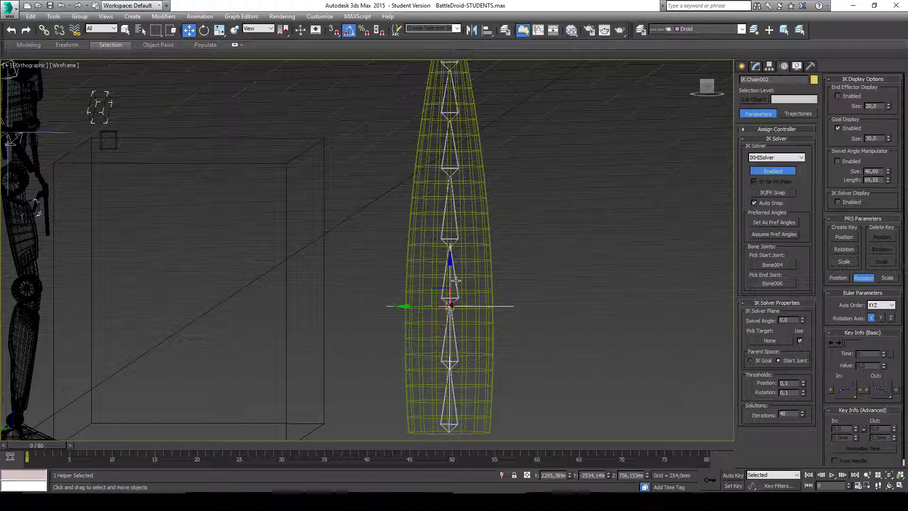
left_click(455, 280)
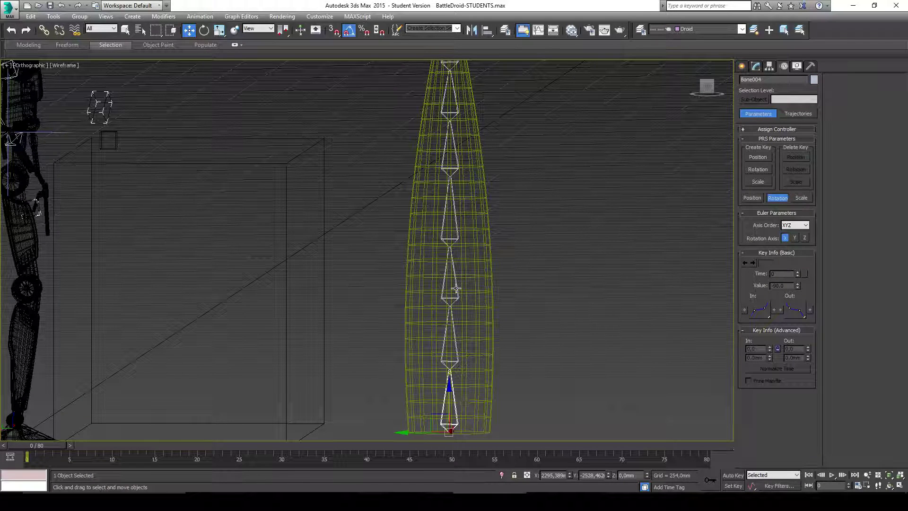
Step: Select the three lowest bones of the cylinder's chain together to check which bones the IK should span
left_click(455, 361, "ctrl")
left_click(457, 294, "ctrl")
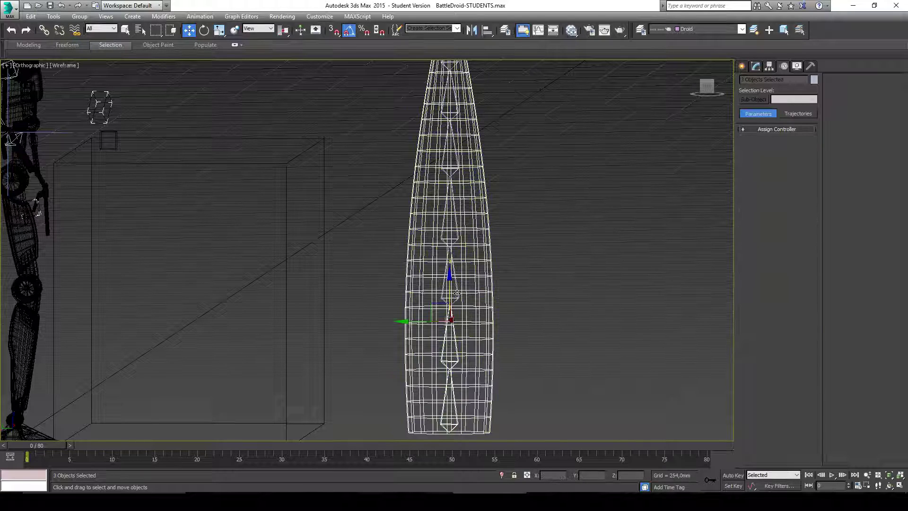
left_click(456, 298, "ctrl")
left_click(442, 326, "ctrl")
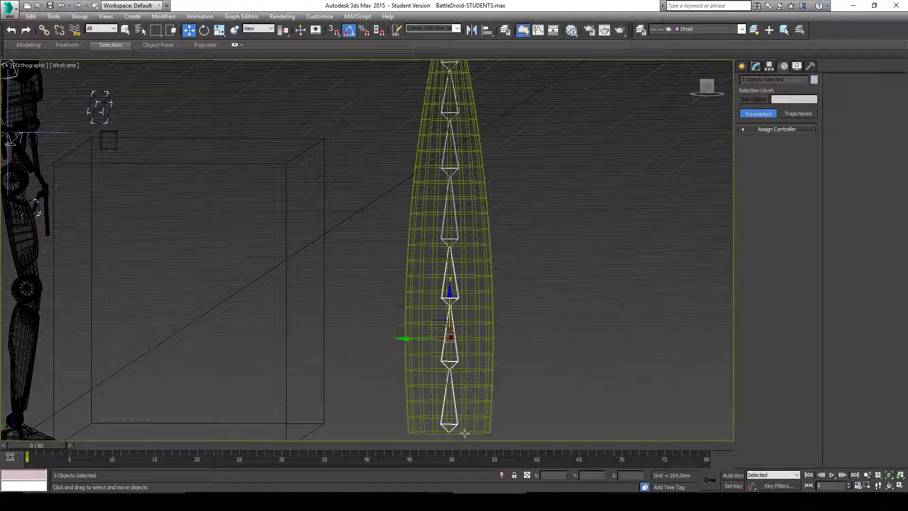
Step: Apply an HI IK solver from Bone004 to Bone007 and move its goal down to bend the lower bones
left_click(453, 423)
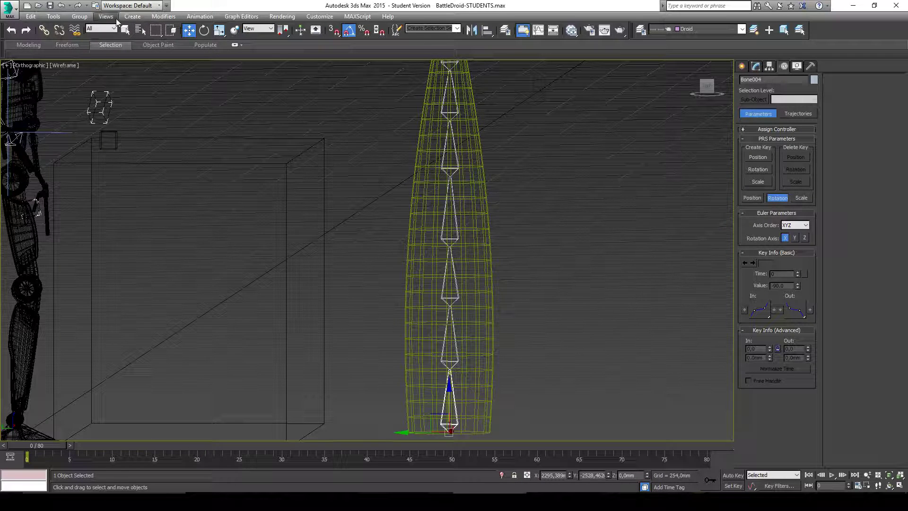
left_click(200, 16)
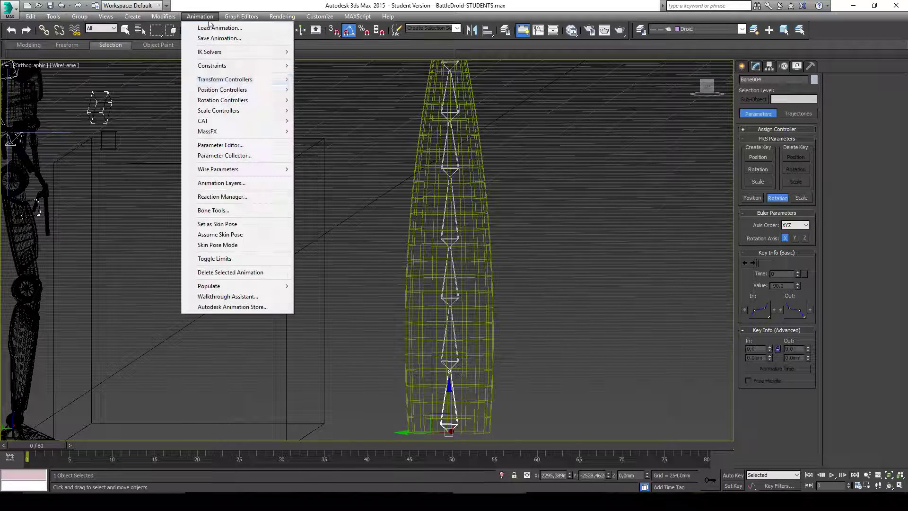
mouse_move(233, 51)
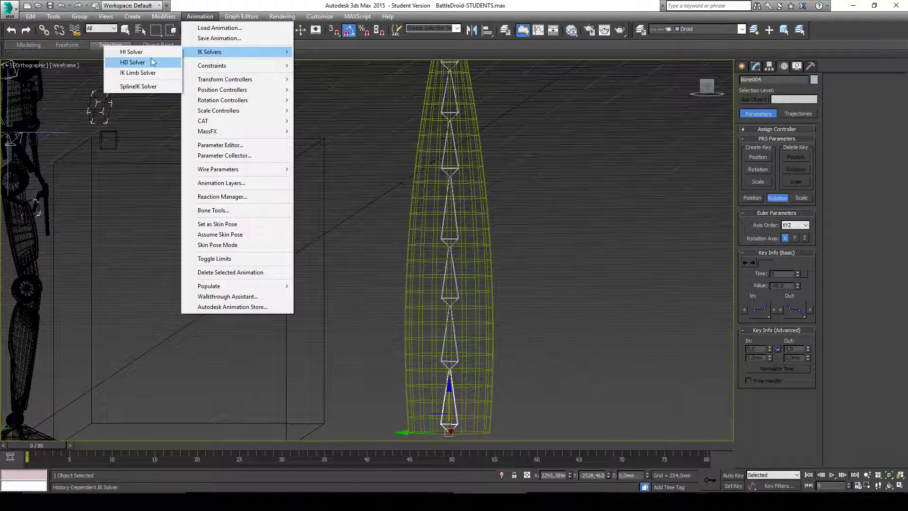
left_click(148, 52)
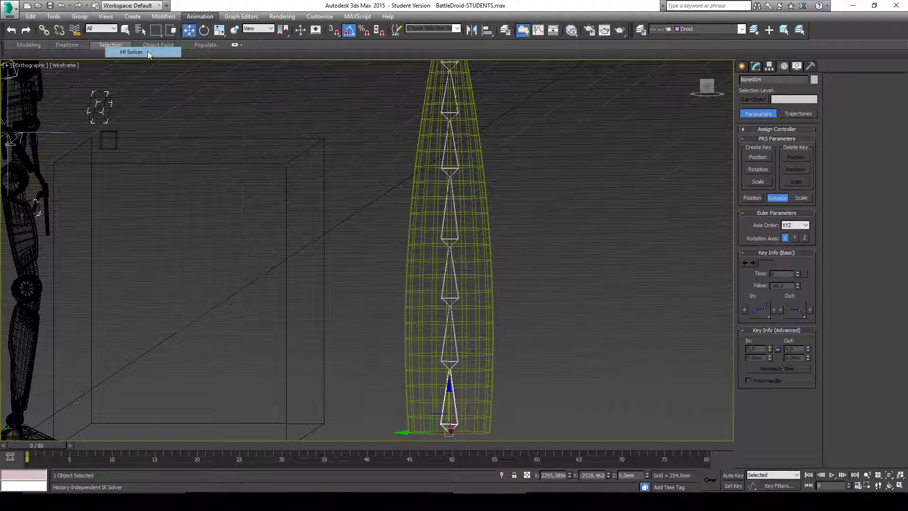
left_click(456, 231)
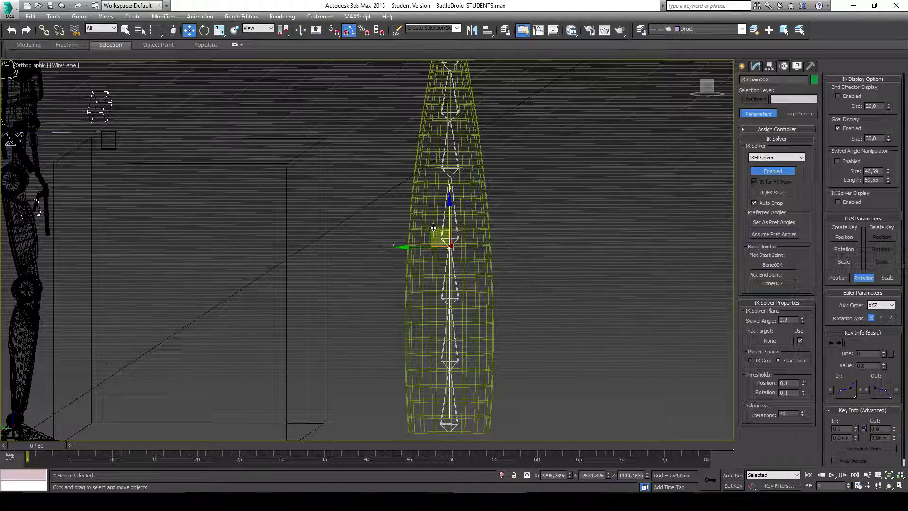
left_click_drag(433, 228, 420, 258)
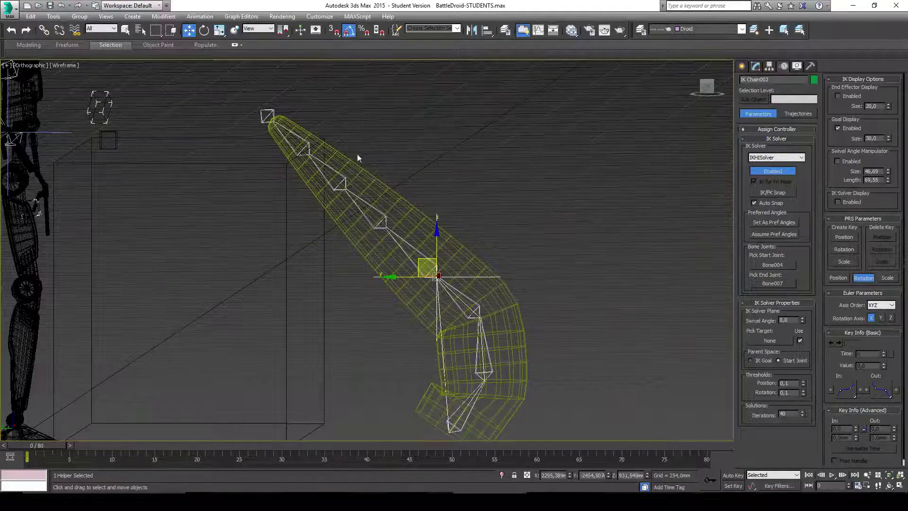
Step: Try Bone011 as the IK chain's end joint, move the goal and adjust the swivel angle, and undo these changes
middle_click_drag(391, 254, 395, 289)
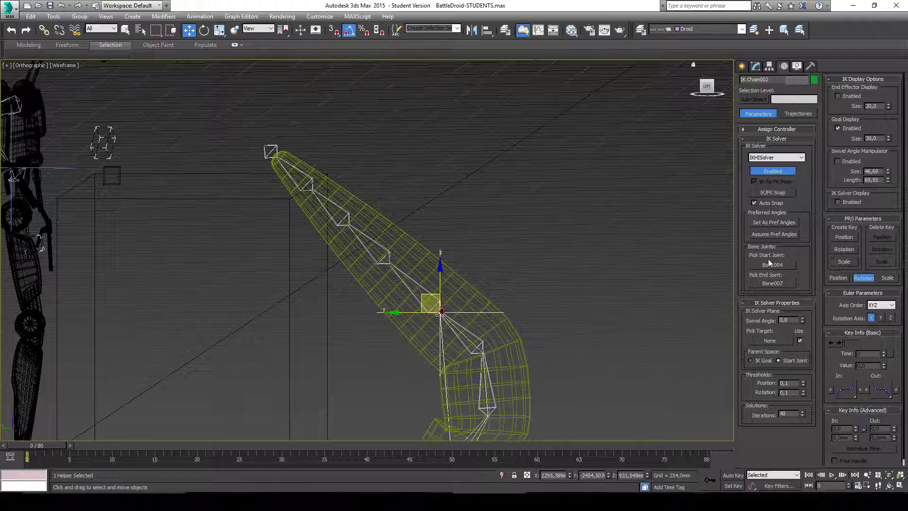
left_click(771, 284)
left_click(274, 146)
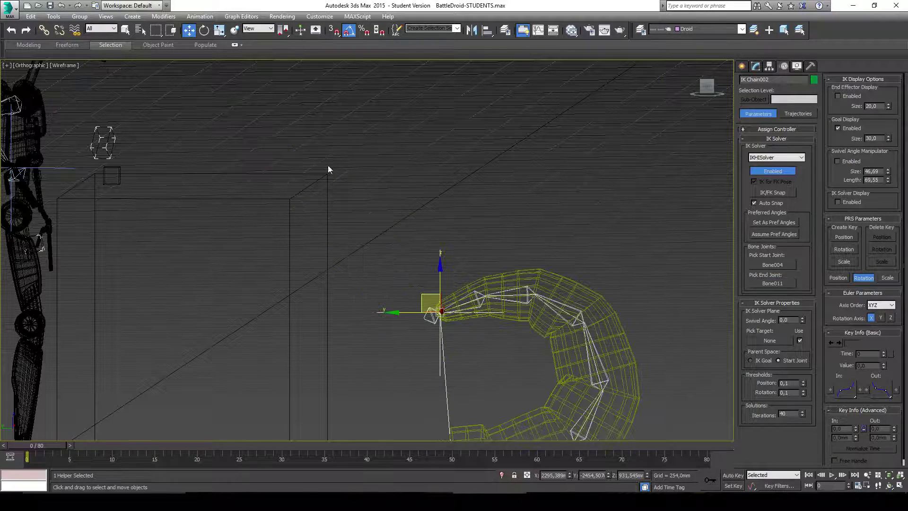
mouse_move(512, 272)
middle_mouse_down()
mouse_move(510, 231)
mouse_move(514, 259)
middle_mouse_up()
scroll(515, 259, "down", 2)
left_click_drag(457, 280, 355, 178)
left_click_drag(801, 321, 799, 294)
key("ctrl+z")
key("ctrl+z")
key("ctrl+z")
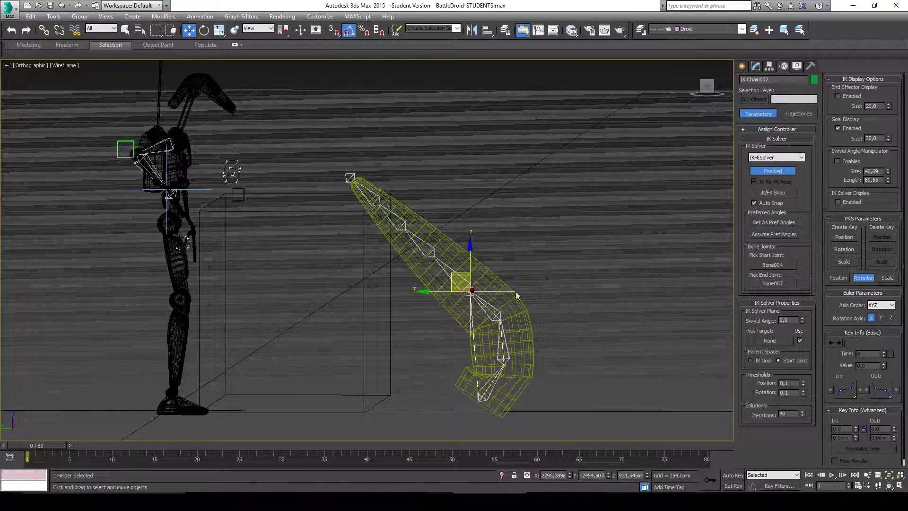
Step: Move the goal of IK Chain002 to about Y -2576 mm, Z 1023 mm to reduce the bend
scroll(507, 274, "up", 2)
left_click_drag(448, 294, 469, 278)
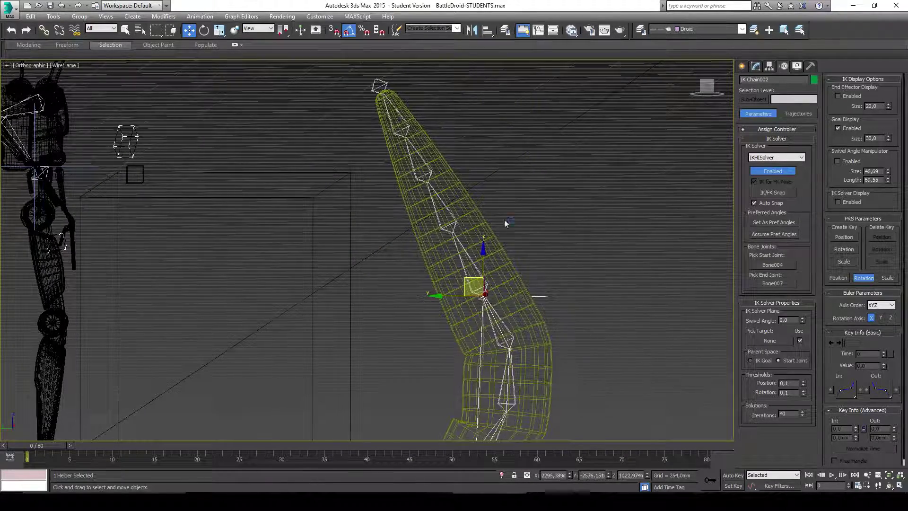
middle_click_drag(434, 190, 453, 229)
Step: Apply a second HI IK solver from Bone007 to Bone010 for the upper part of the cylinder
left_click(491, 299)
scroll(491, 300, "up", 3)
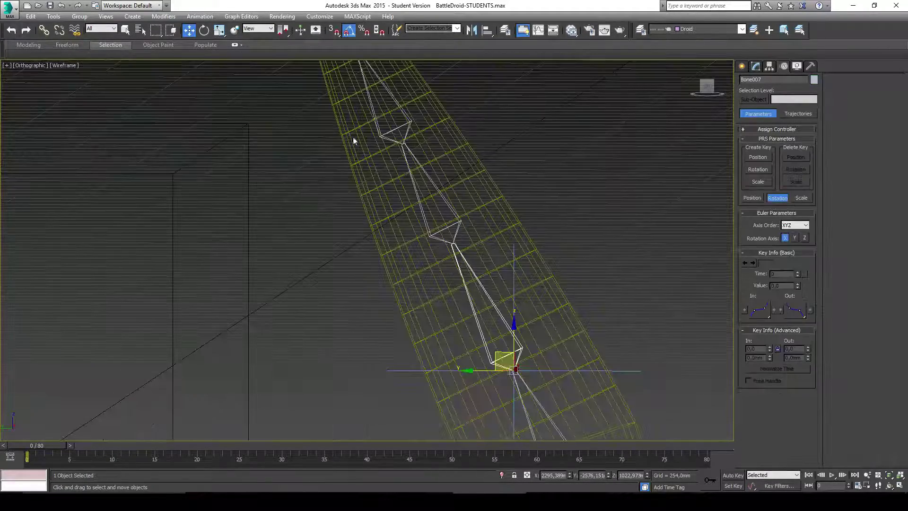
left_click(134, 17)
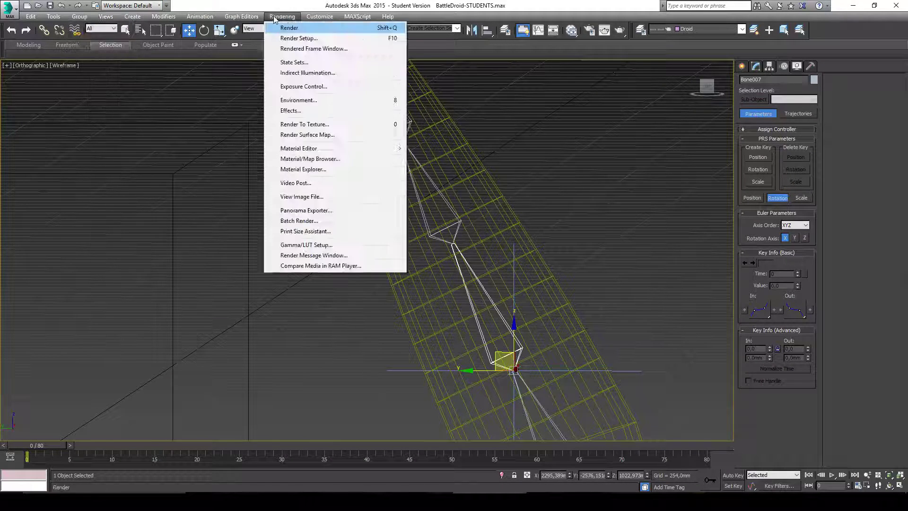
mouse_move(198, 19)
mouse_move(211, 49)
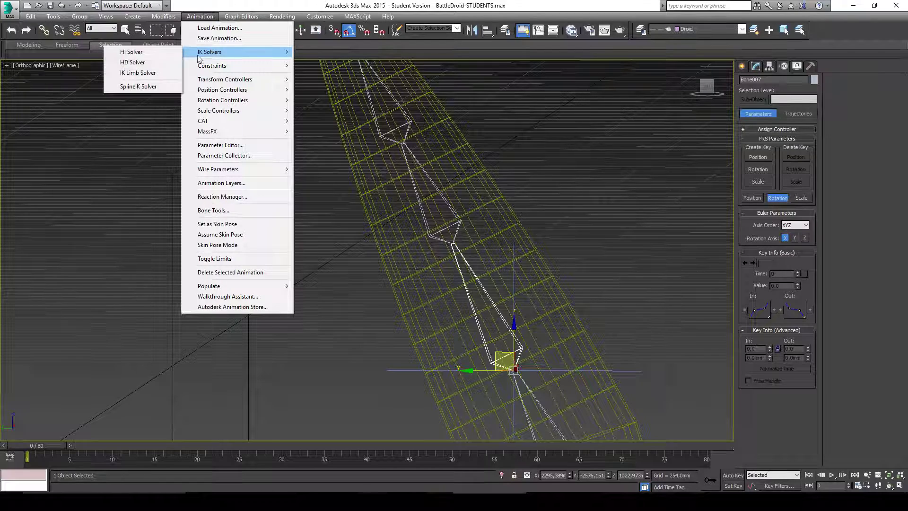
left_click(149, 53)
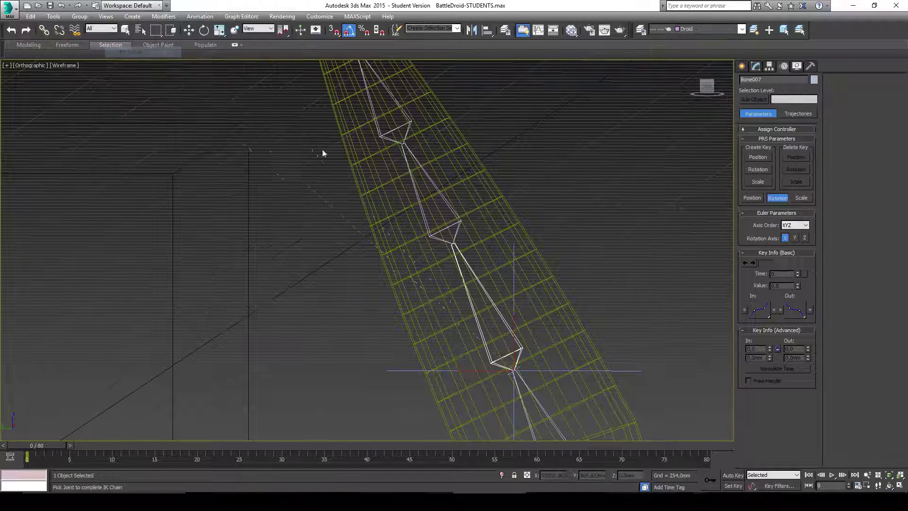
scroll(382, 156, "down", 3)
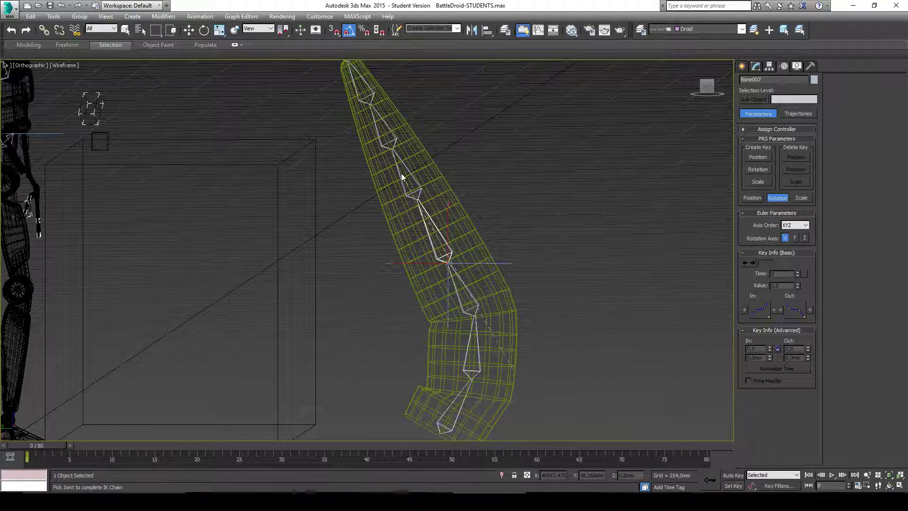
left_click(370, 91)
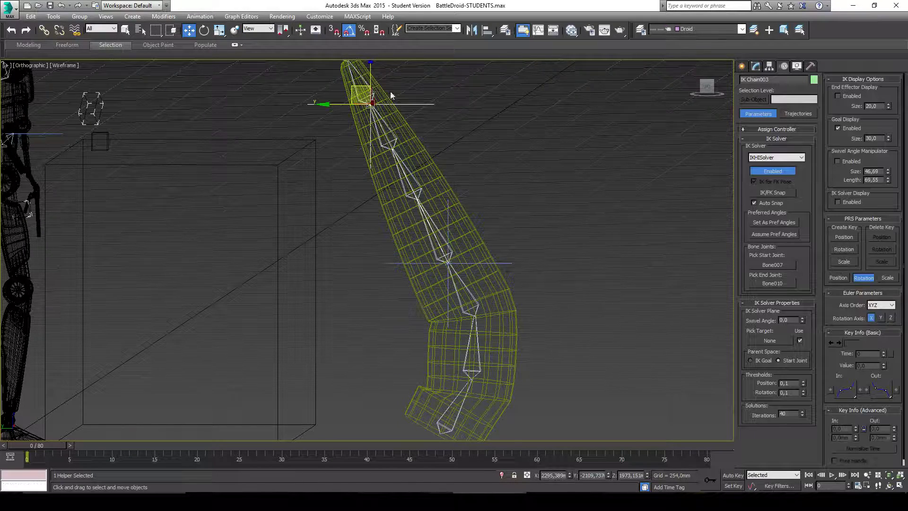
Step: Move the upper and lower IK goals alternately to bend the cylinder into a double curve
scroll(389, 152, "down", 2)
left_click_drag(380, 146, 391, 163)
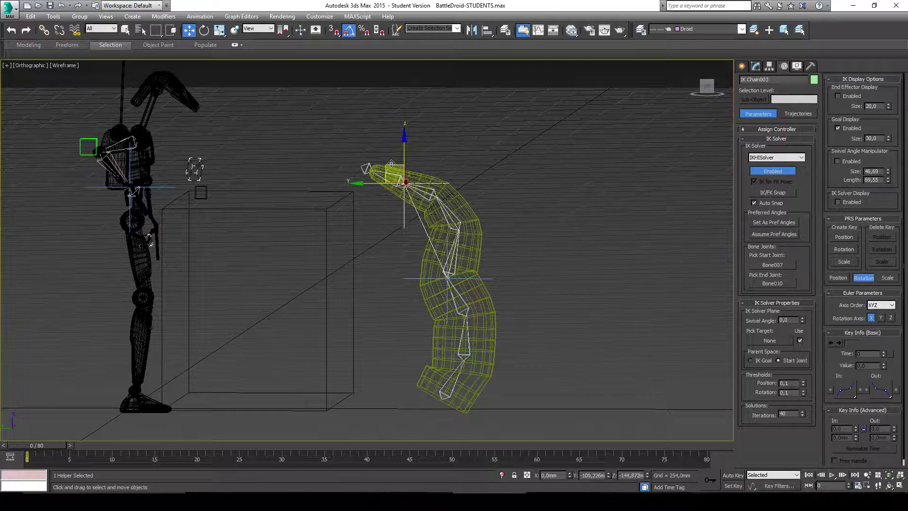
left_click(425, 278)
left_click_drag(435, 262, 419, 252)
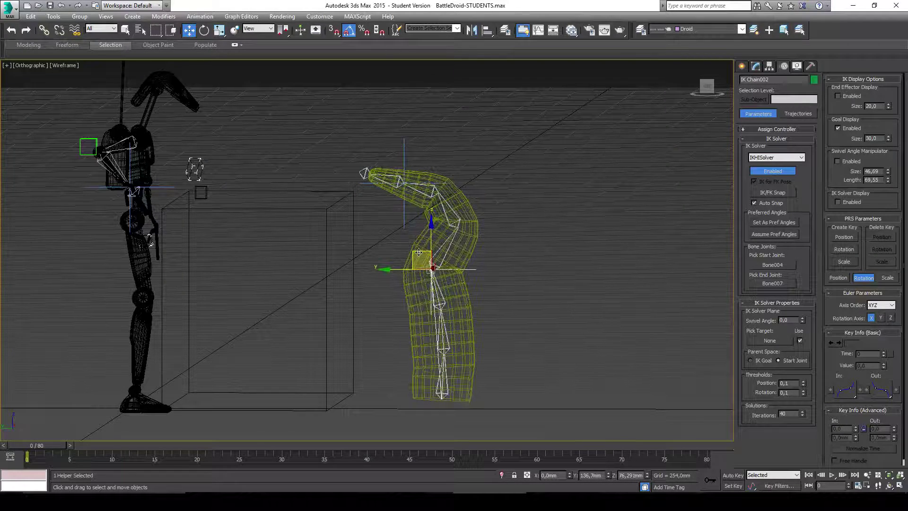
left_click(400, 205)
left_click(405, 205)
left_click_drag(390, 165, 412, 168)
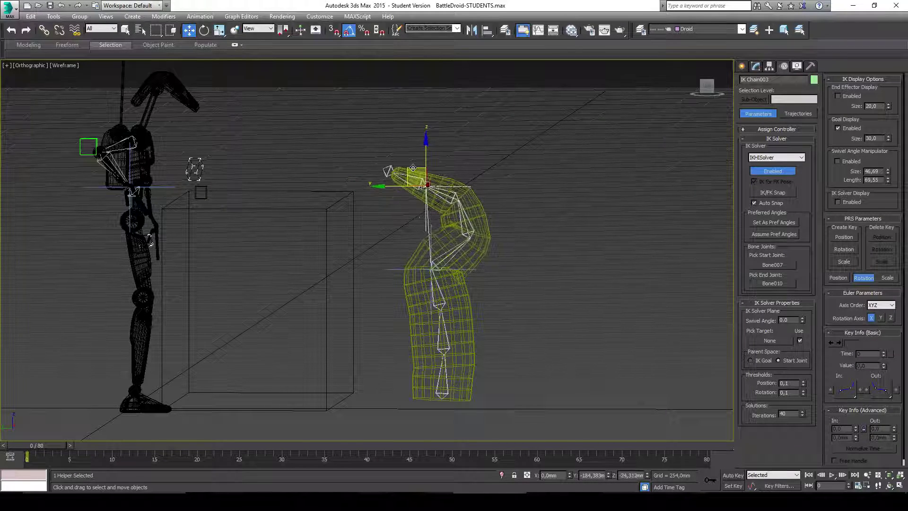
left_click(405, 266)
mouse_move(415, 252)
left_mouse_down()
mouse_move(442, 262)
mouse_move(420, 253)
mouse_move(420, 262)
mouse_move(415, 252)
mouse_move(427, 268)
mouse_move(439, 249)
mouse_move(433, 244)
mouse_move(479, 267)
mouse_move(431, 258)
mouse_move(447, 282)
mouse_move(463, 261)
mouse_move(422, 296)
mouse_move(454, 265)
mouse_move(428, 275)
mouse_move(414, 266)
left_mouse_up()
scroll(421, 234, "up", 3)
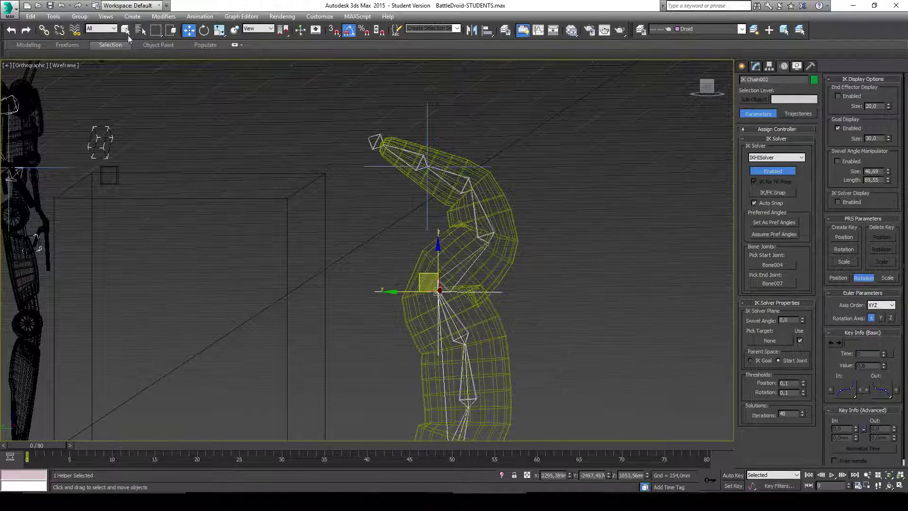
Step: Link the upper goal, IK Chain003, to the lower goal, IK Chain002, as its child
left_click(379, 167)
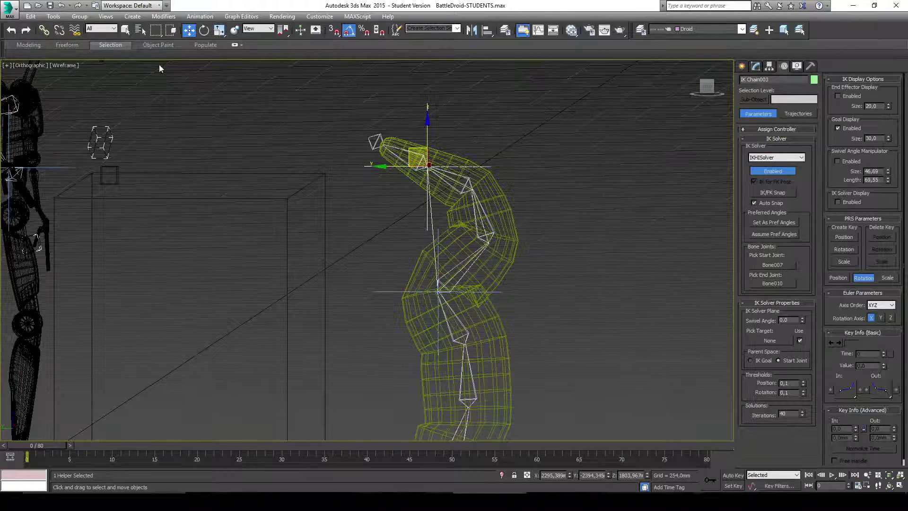
left_click(44, 30)
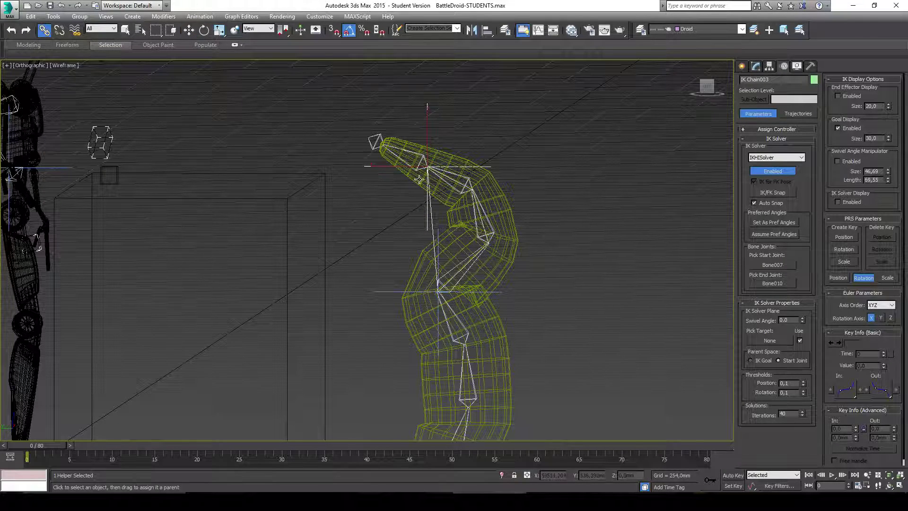
left_click_drag(399, 300, 398, 291)
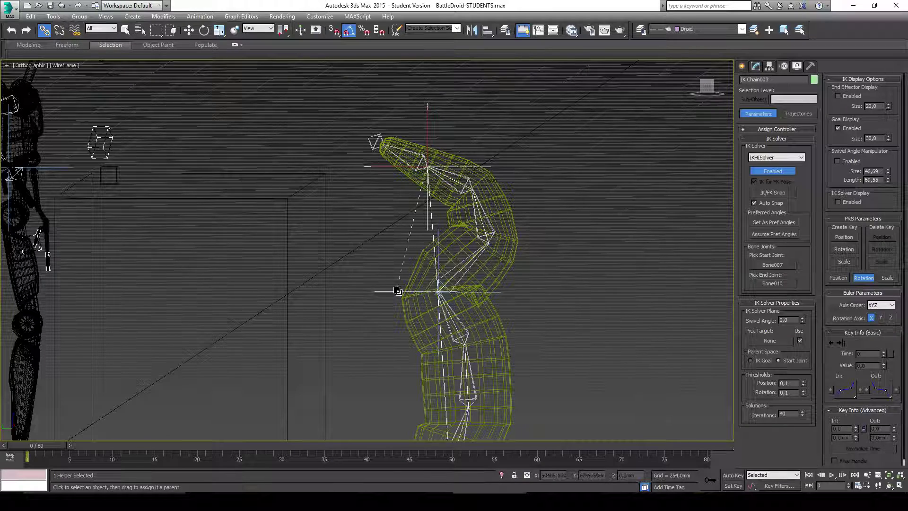
left_click(394, 291)
Step: Move the lower IK goal to test the link, and move the upper goal to about Y -1824 mm, Z 1171 mm
key("w")
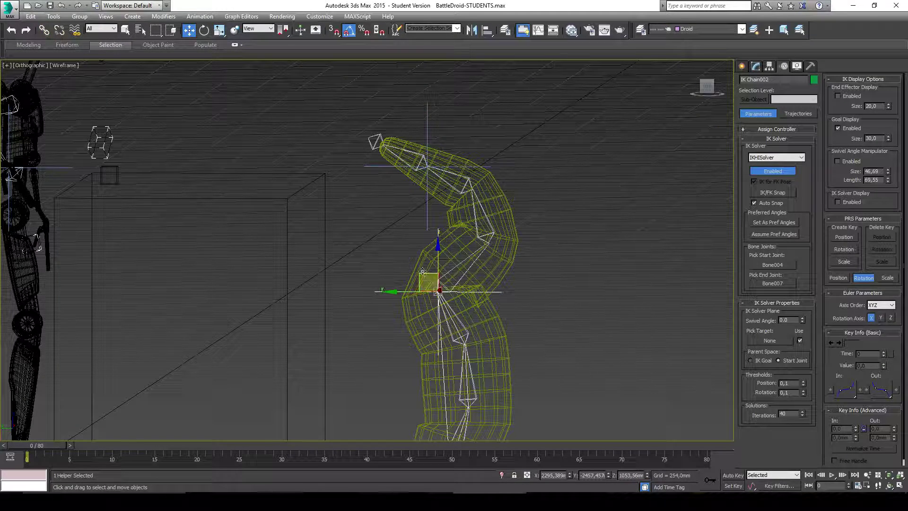
left_click_drag(421, 271, 476, 306)
left_click(422, 187)
left_click(433, 177)
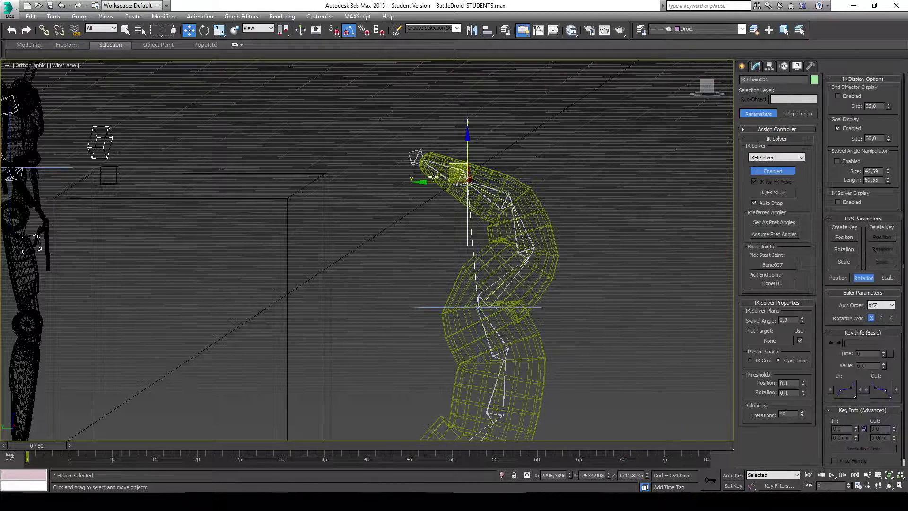
left_click_drag(453, 166, 318, 254)
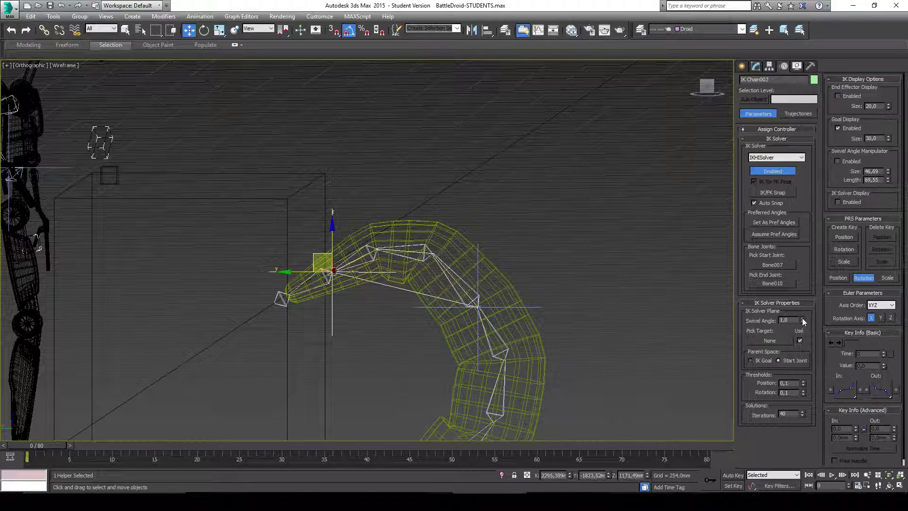
Step: Try swivel angles of about 178 and 275 on the upper IK chain while repositioning its goal, and reset the angle to 0
left_click_drag(802, 320, 793, 235)
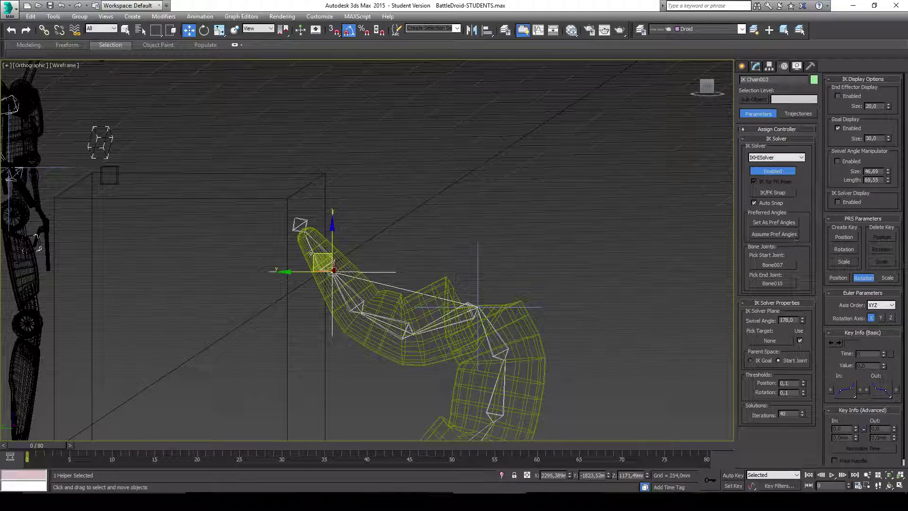
left_click_drag(323, 251, 511, 188)
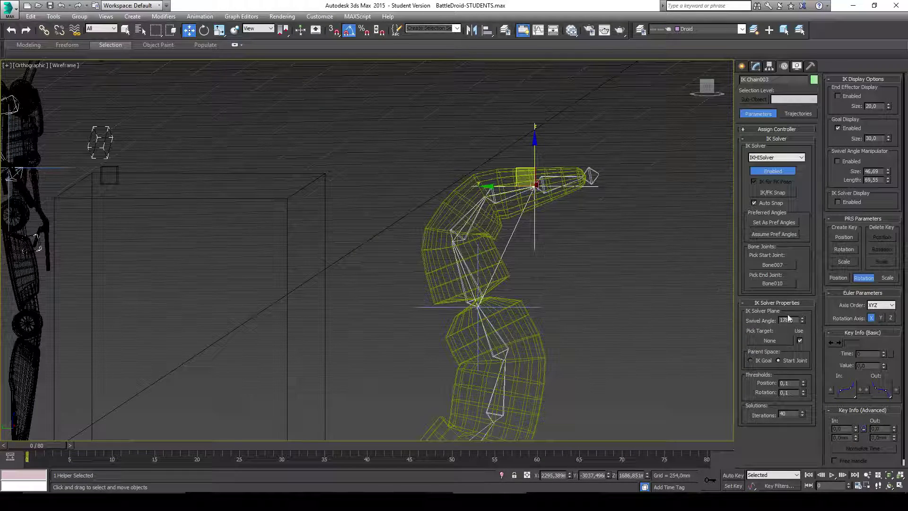
left_click_drag(802, 320, 799, 286)
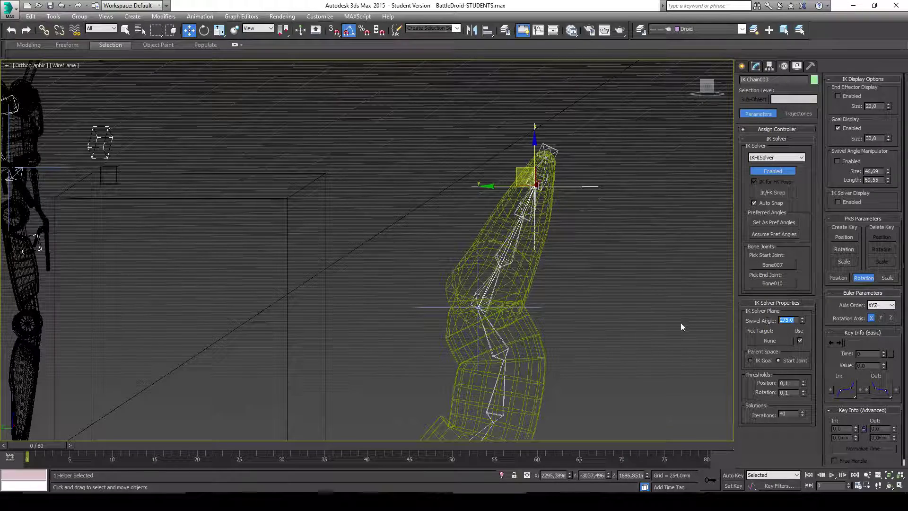
type("0")
key("Return")
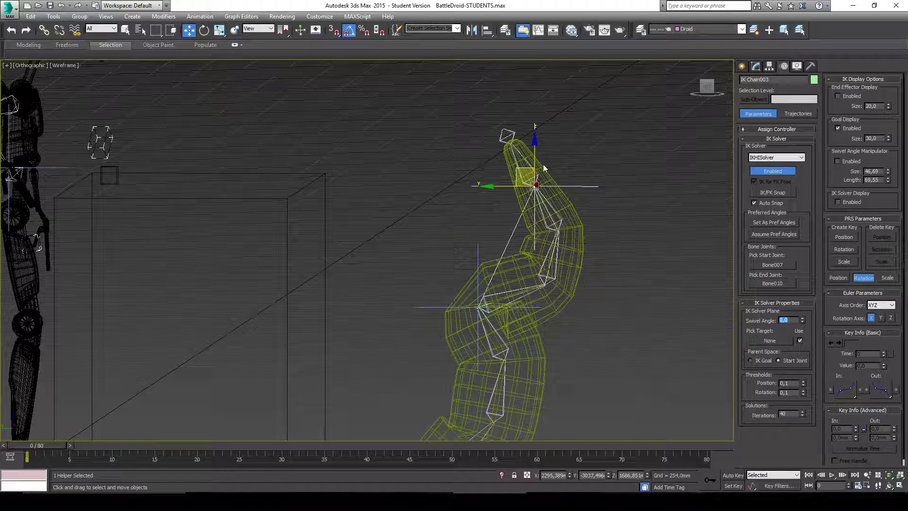
Step: Move the upper IK goal to about Y -2416 mm, Z 1884 mm, curving the cylinder's upper part
left_click_drag(520, 167, 392, 161)
scroll(488, 210, "down", 5)
scroll(487, 211, "up", 5)
left_click_drag(417, 283, 434, 251)
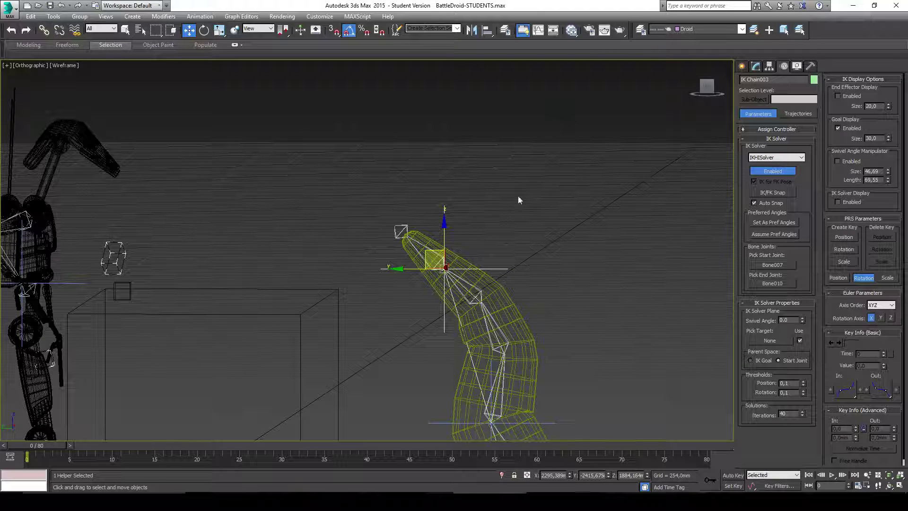
left_click(810, 66)
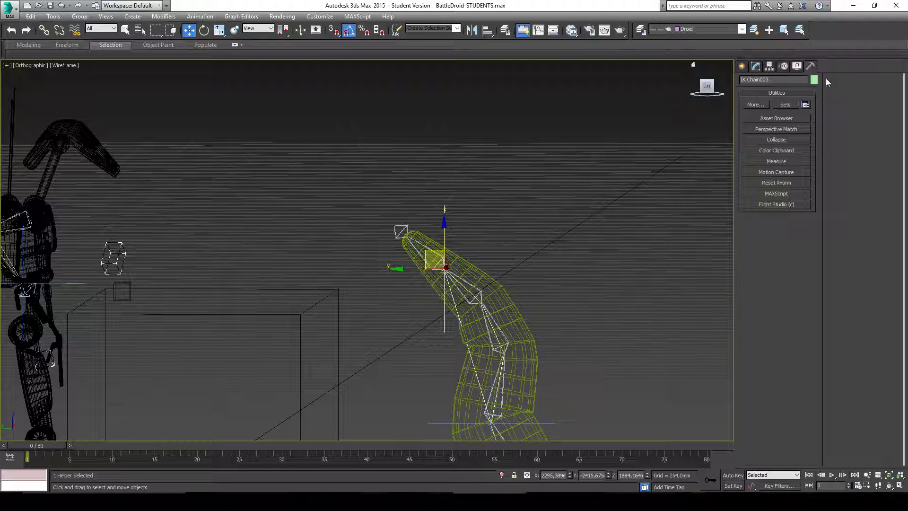
left_click(785, 65)
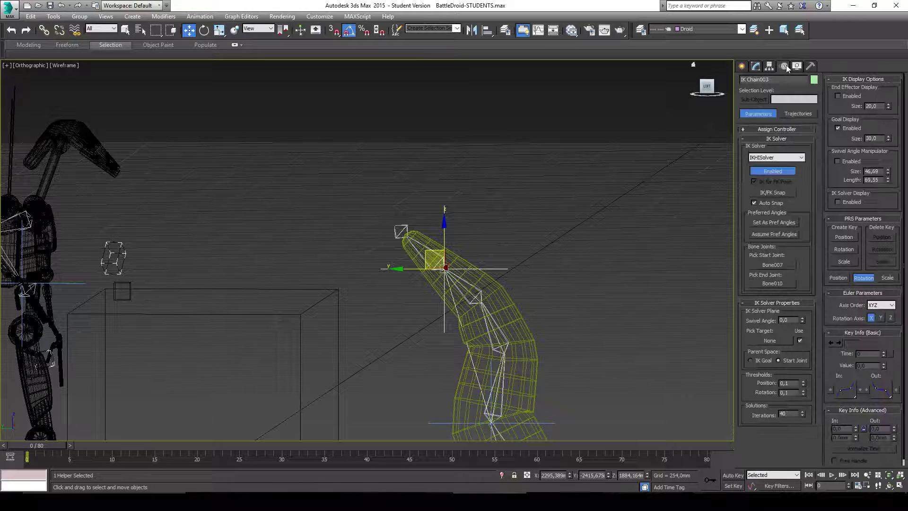
left_click(810, 67)
Step: Create a small Dummy helper in the Left view, just beyond the cylinder's tip
left_click(743, 66)
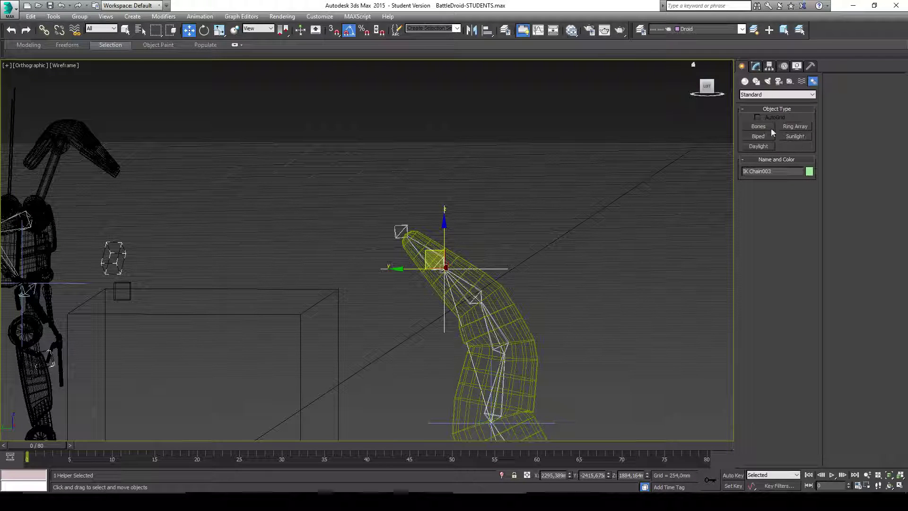
left_click(789, 81)
left_click(758, 126)
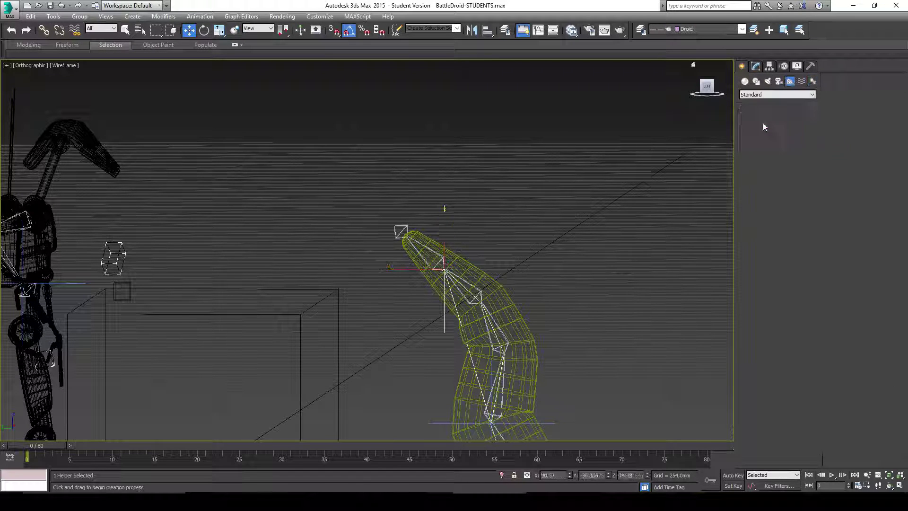
left_click(707, 88)
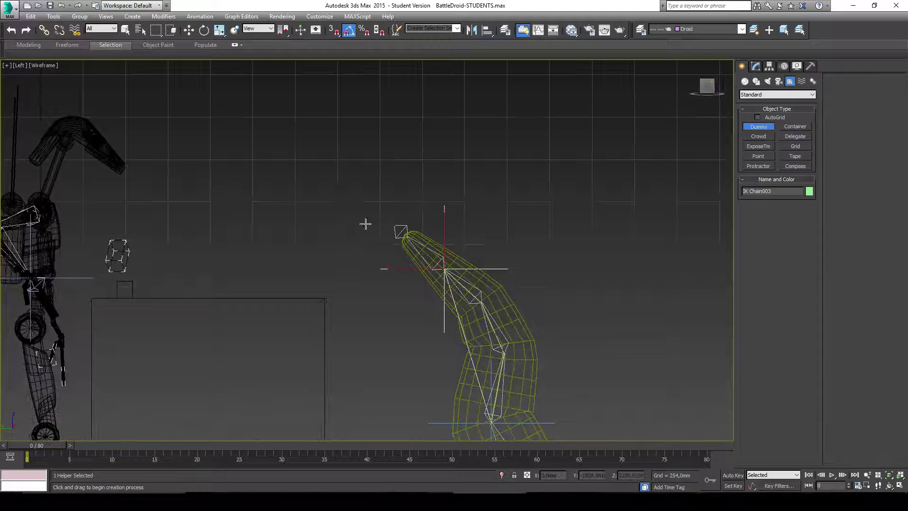
left_click_drag(357, 212, 380, 225)
Step: Move the new dummy along X to about 2275 mm so that it lines up with the cylinder
middle_click_drag(457, 170, 409, 239, "alt")
scroll(415, 211, "down", 3)
key("w")
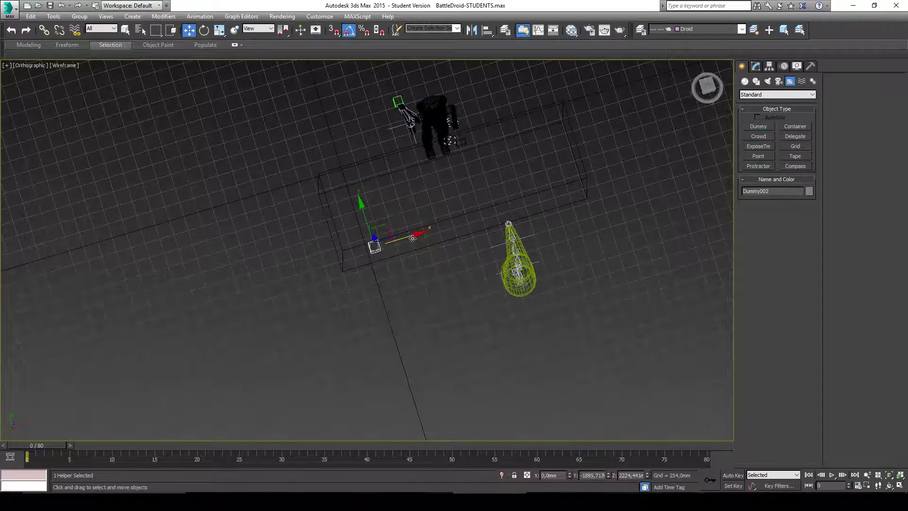
left_click_drag(409, 238, 537, 198)
scroll(542, 245, "up", 3)
middle_click_drag(542, 245, 571, 219, "alt")
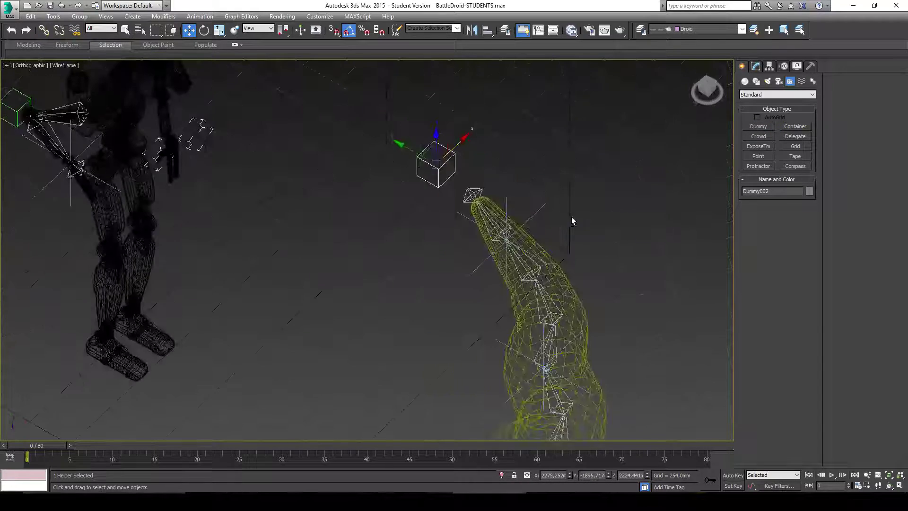
Step: Apply a LookAt constraint to Bone010 at the cylinder's tip, with the new dummy as its target
scroll(539, 196, "up", 4)
left_click(483, 250)
middle_click_drag(496, 244, 483, 208, "alt")
left_click(199, 16)
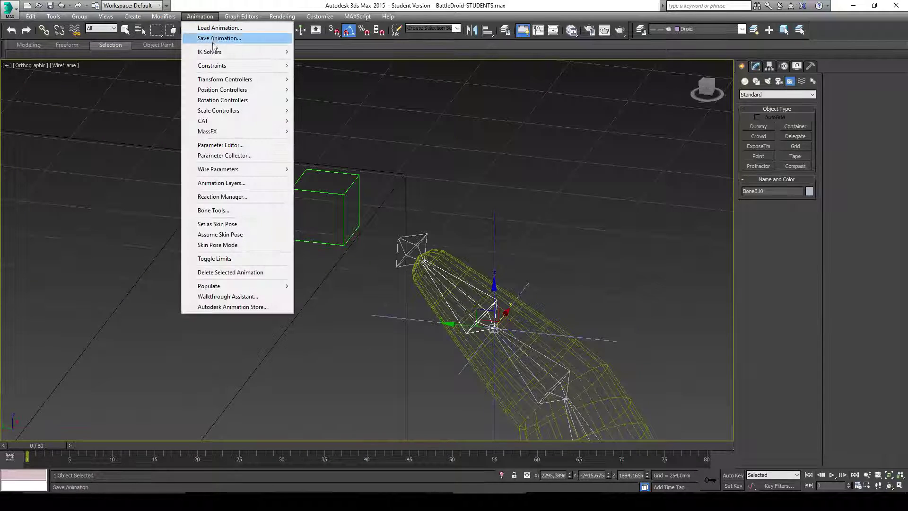
mouse_move(222, 65)
left_click(123, 128)
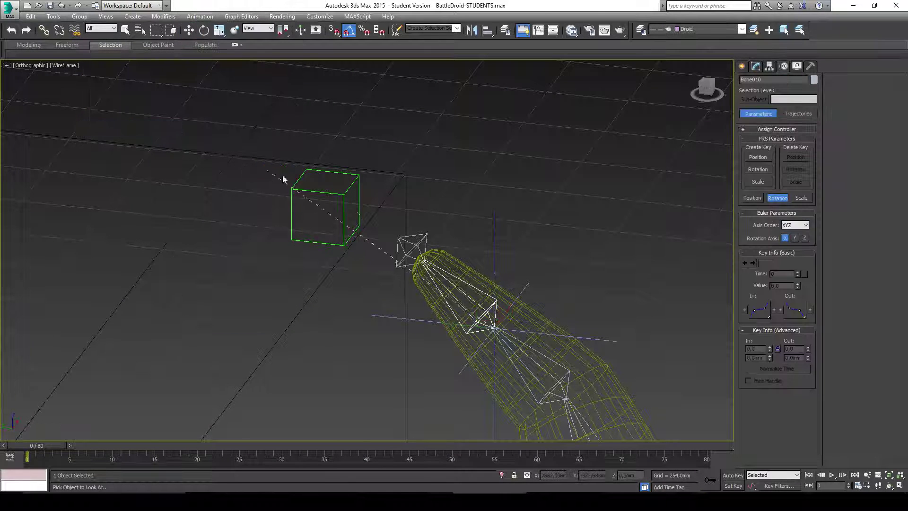
left_click(337, 194)
middle_click_drag(337, 194, 471, 177, "alt")
scroll(447, 175, "up", 4)
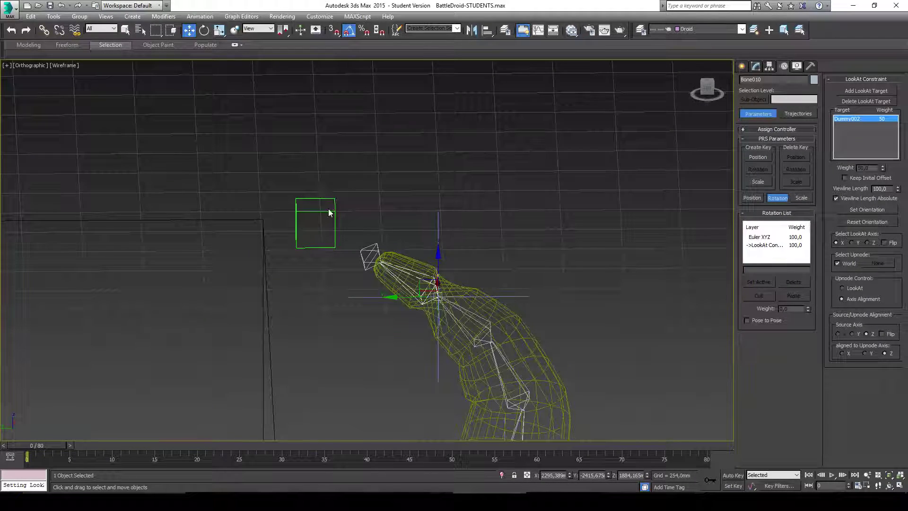
Step: Move the dummy in front of the cylinder's tip to test how Bone010 aims at it
left_click(328, 211)
middle_click_drag(327, 211, 368, 207, "alt")
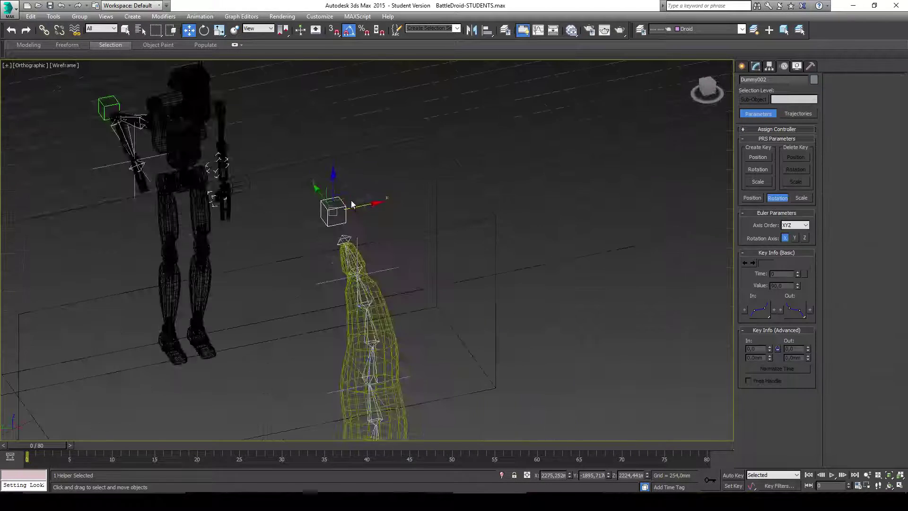
left_click_drag(368, 205, 350, 222)
mouse_move(419, 265)
middle_mouse_down("alt")
mouse_move(472, 248)
mouse_move(462, 237)
mouse_move(452, 261)
mouse_move(428, 252)
middle_mouse_up("alt")
left_click(427, 252)
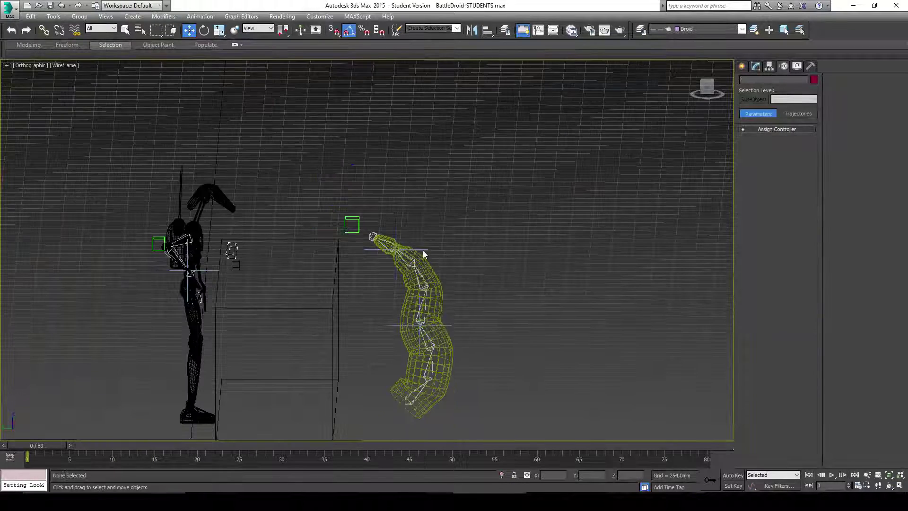
Step: Move the lower IK goal, IK Chain002, along X to about 2909 mm to test the tip's aim at the dummy
left_click(439, 322)
mouse_move(439, 323)
middle_mouse_down("alt")
mouse_move(437, 330)
mouse_move(437, 323)
middle_mouse_up("alt")
left_click(453, 325)
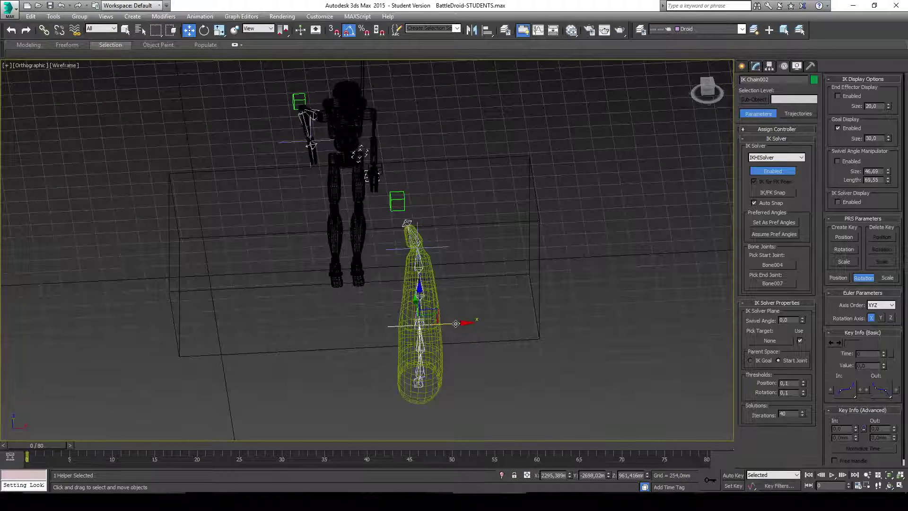
left_click_drag(453, 325, 497, 318)
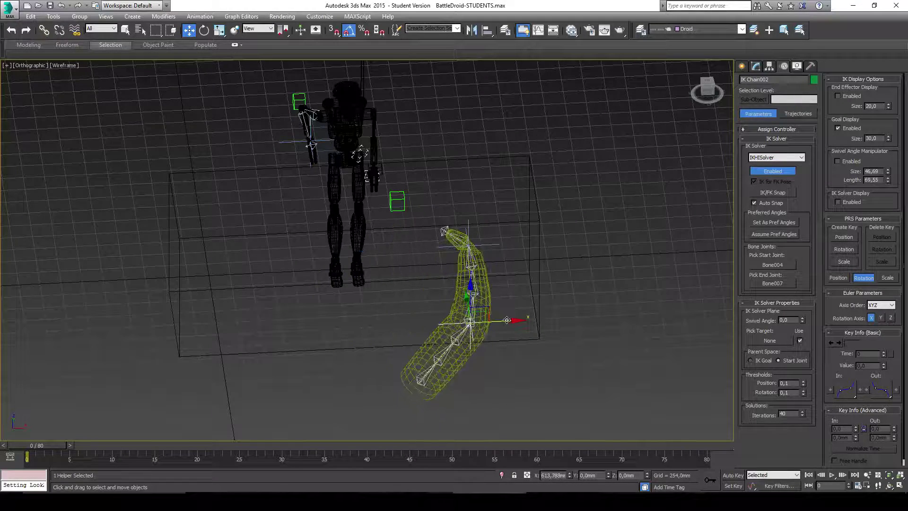
scroll(422, 193, "up", 5)
scroll(490, 243, "down", 5)
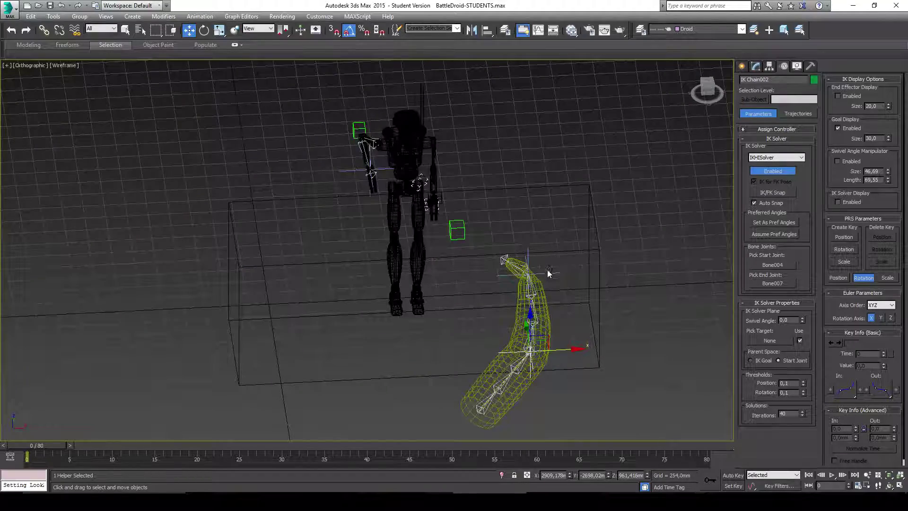
Step: Select Bone010, set the Rotate reference coordinate system to Local, and try to rotate the bone about its X axis
scroll(546, 261, "up", 6)
scroll(475, 284, "up", 2)
left_click(494, 265)
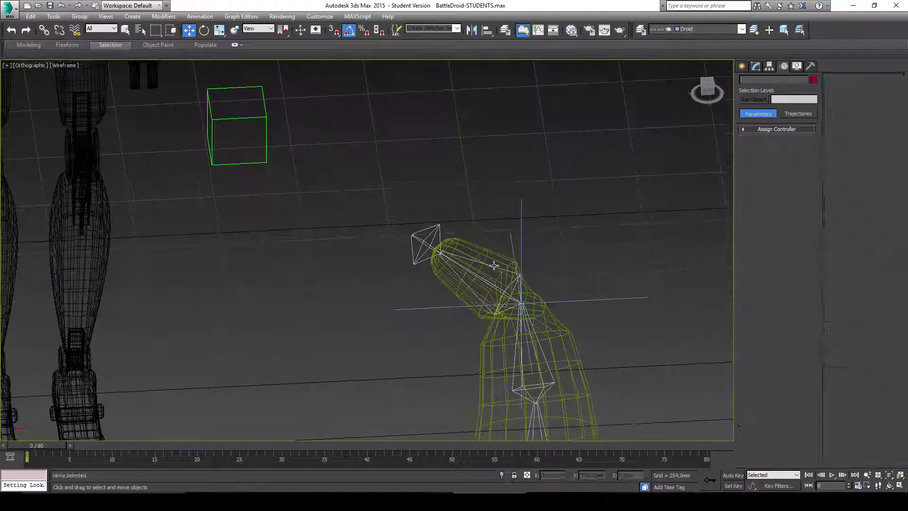
middle_click_drag(512, 267, 538, 248, "alt")
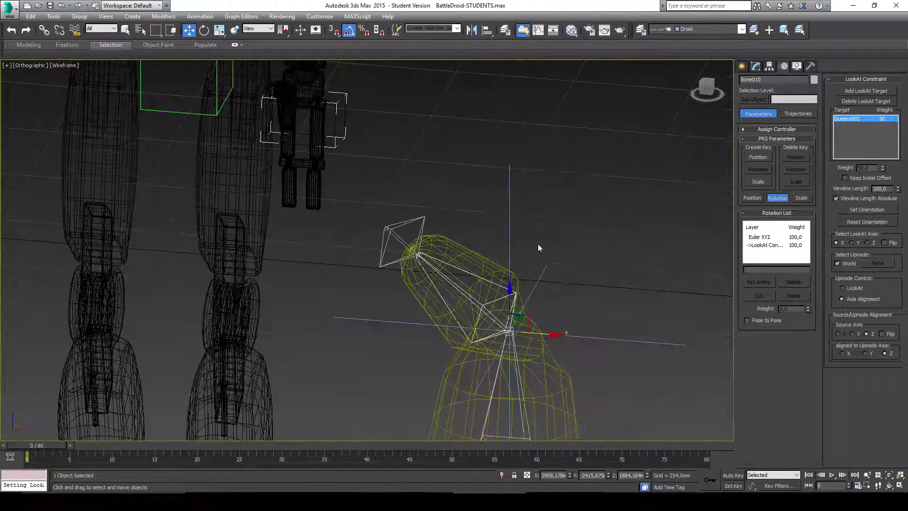
middle_click_drag(483, 268, 530, 282, "alt")
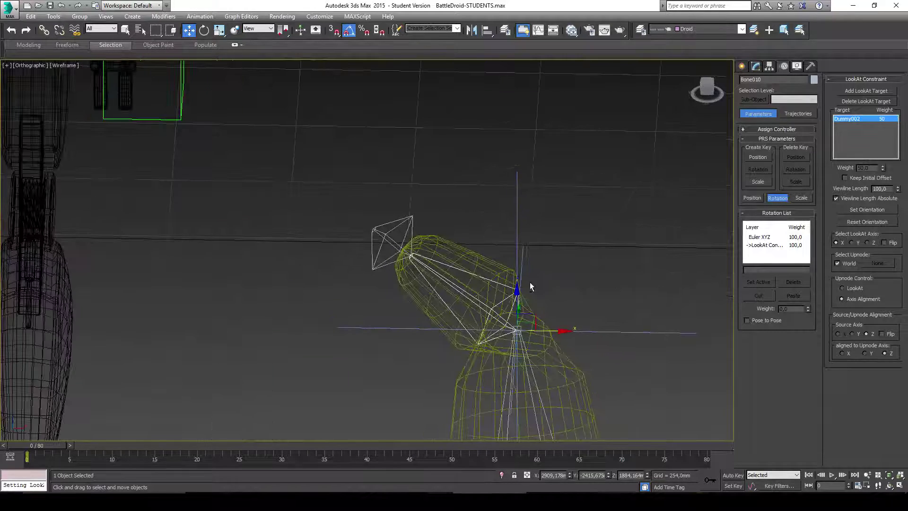
key("e")
left_click(257, 29)
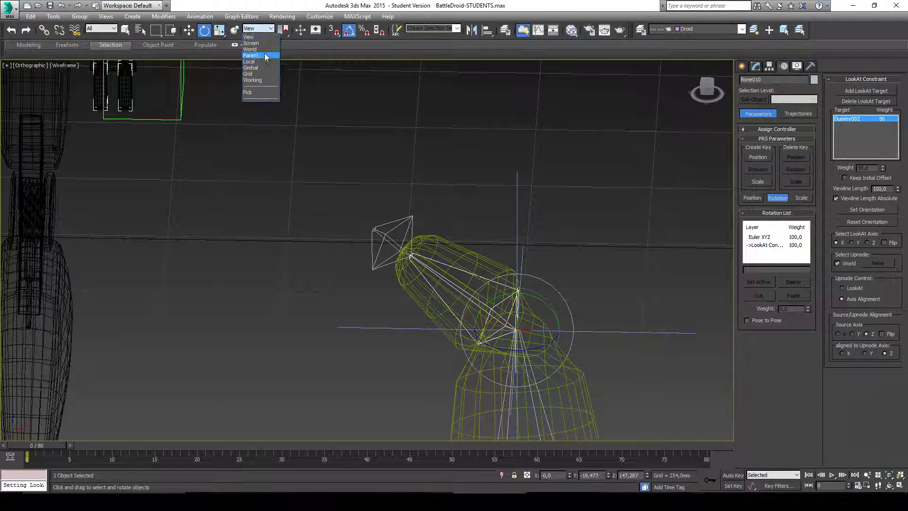
left_click(259, 63)
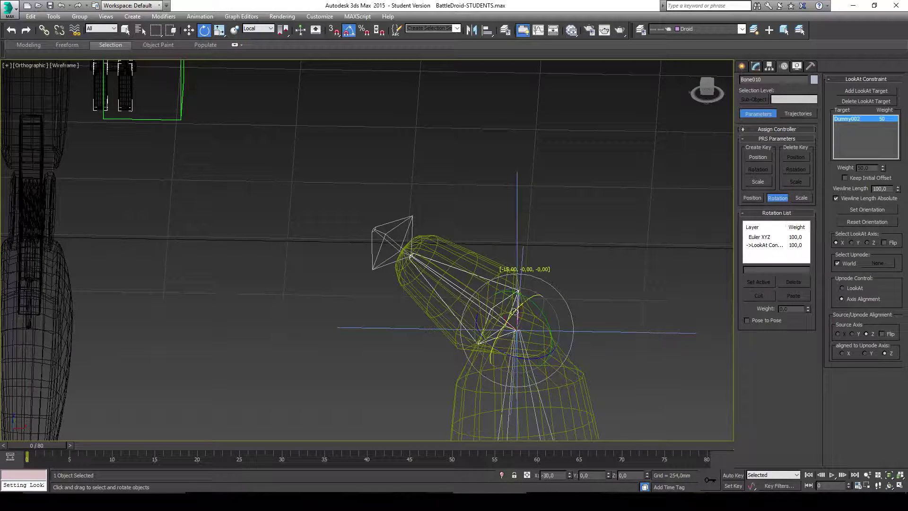
left_click_drag(514, 312, 534, 289)
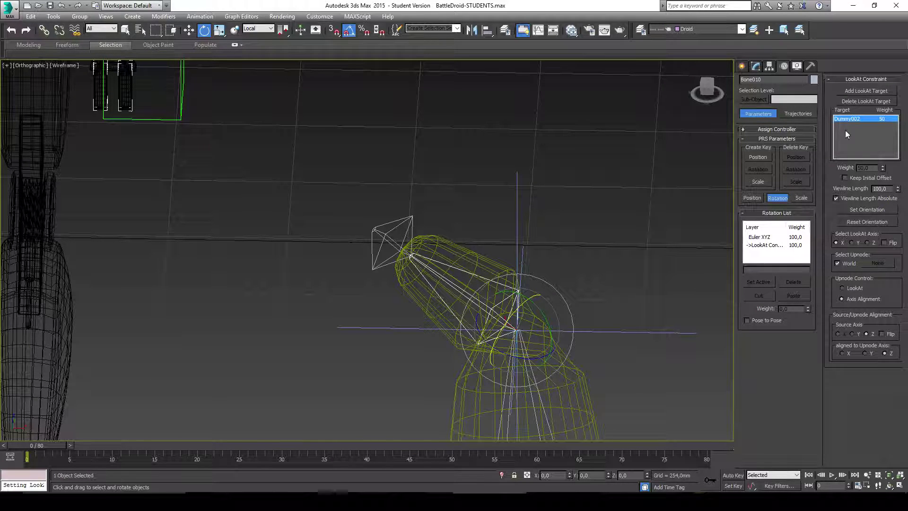
Step: Try to adjust Bone010's LookAt orientation with Set Orientation by rotating the bone about its local X axis
left_click(868, 210)
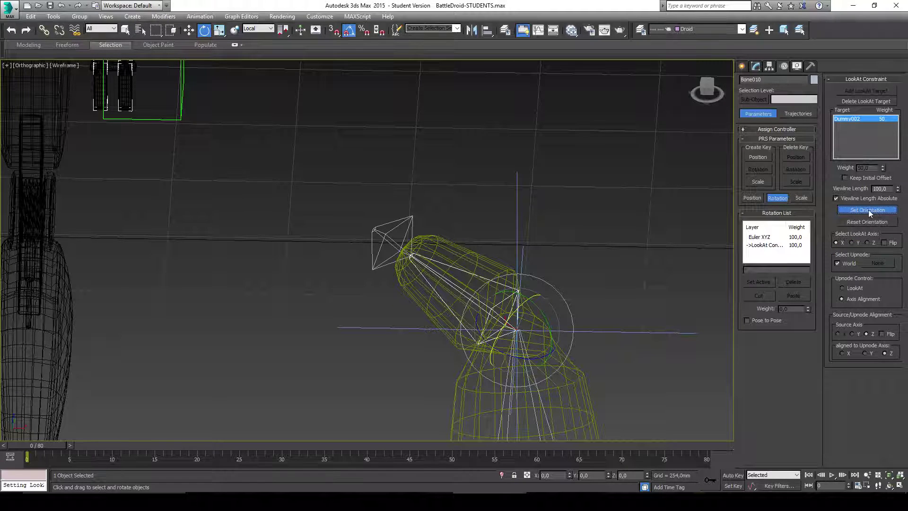
left_click_drag(513, 314, 481, 348)
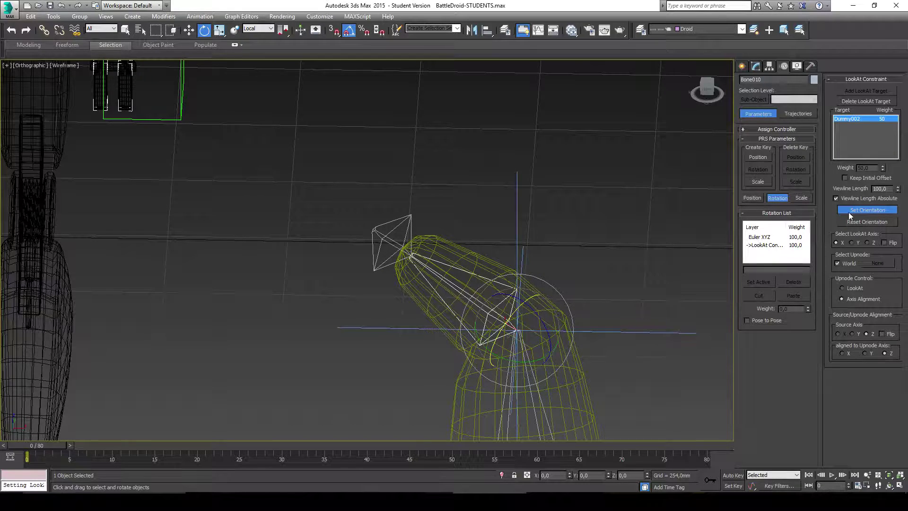
middle_click_drag(520, 293, 497, 313, "alt")
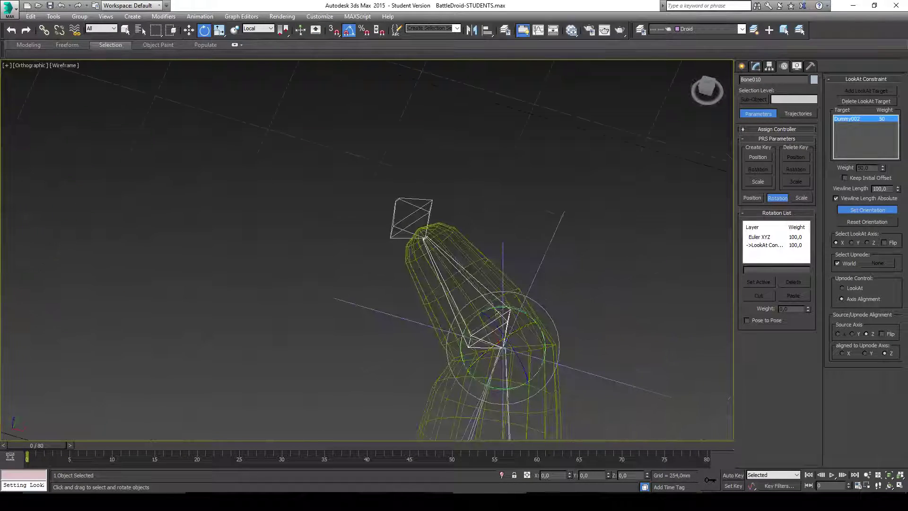
left_click_drag(516, 331, 517, 328)
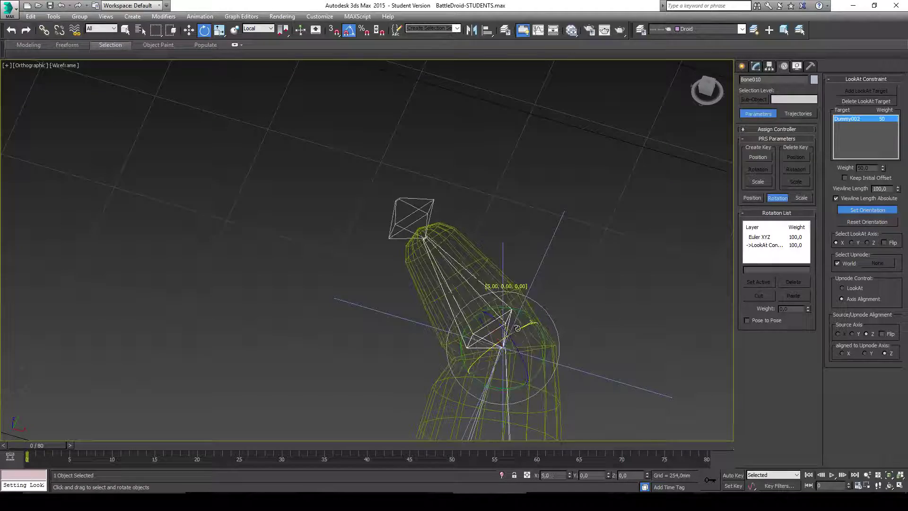
middle_click_drag(518, 307, 689, 254, "alt")
left_click(865, 208)
middle_click_drag(501, 246, 482, 232, "alt")
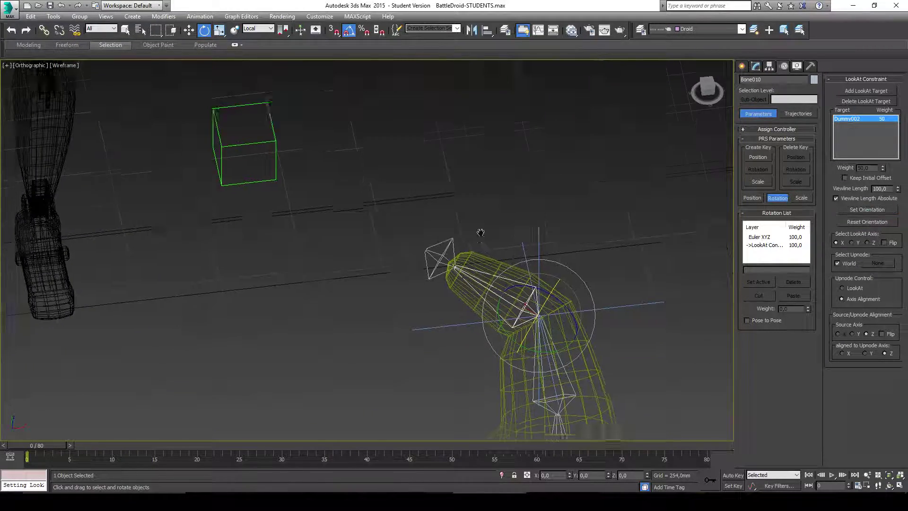
Step: Move the upper IK goal, IK Chain003, to about X 2730 mm to test the tip bone's aim
scroll(487, 218, "down", 3)
left_click(567, 241)
left_click(568, 244)
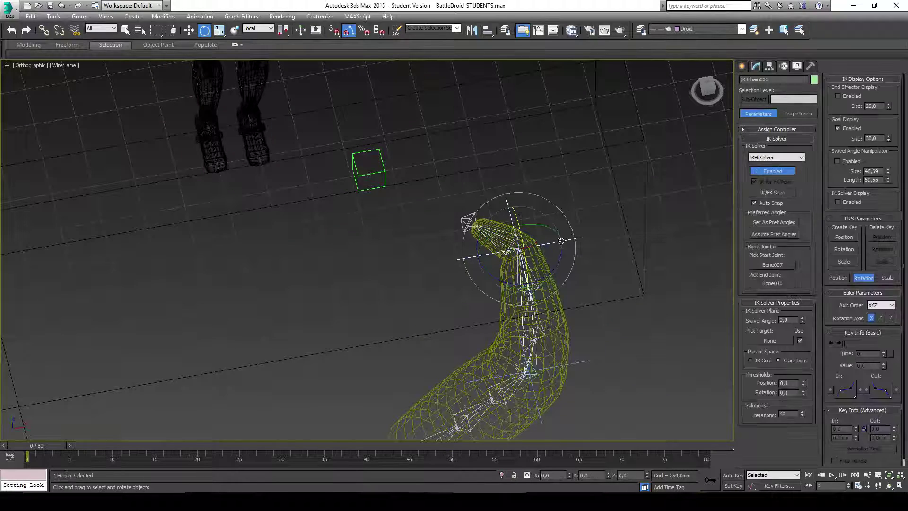
key("w")
left_click_drag(551, 251, 526, 267)
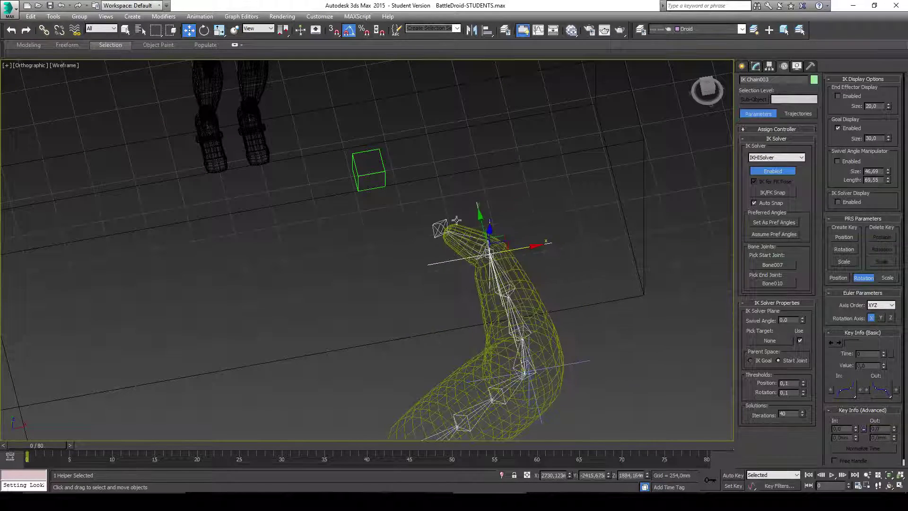
Step: Move the LookAt target dummy, Dummy002, along X to about 3157 mm to test the tip's aim
left_click(384, 174)
left_click_drag(404, 165, 578, 168)
middle_click_drag(522, 229, 573, 212, "alt")
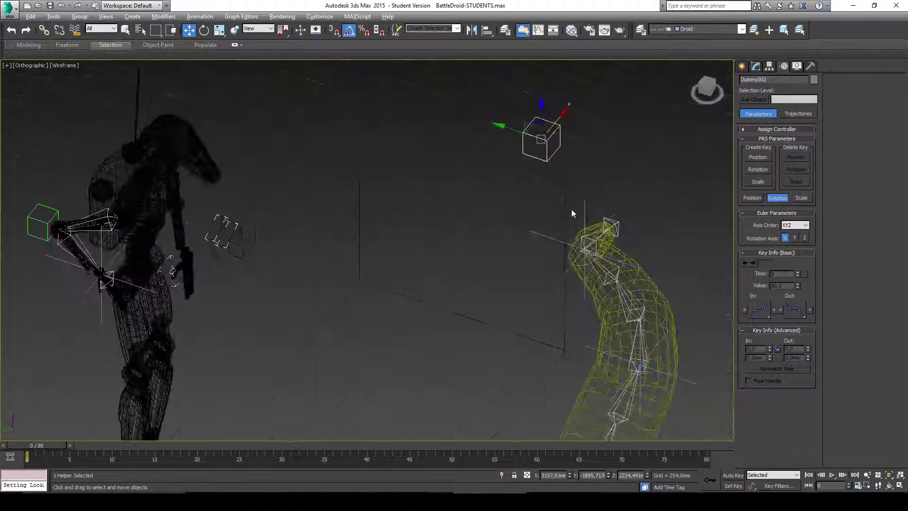
Step: Undo the test moves of the dummy and the upper IK goal
key("ctrl+z")
key("ctrl+z")
key("ctrl+z")
left_click(572, 208)
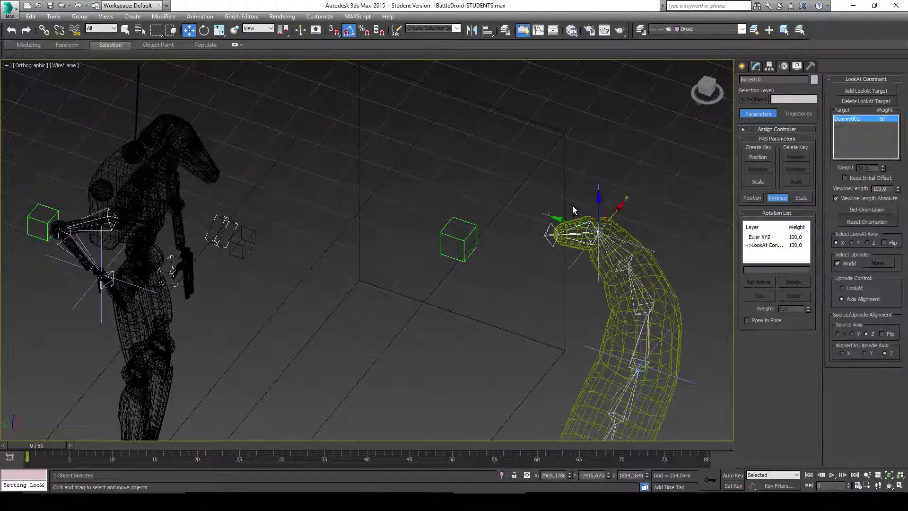
Step: Move Dummy002 along X to about 2925 mm and examine the tip bone's aim from above
middle_click_drag(572, 210, 553, 218, "alt")
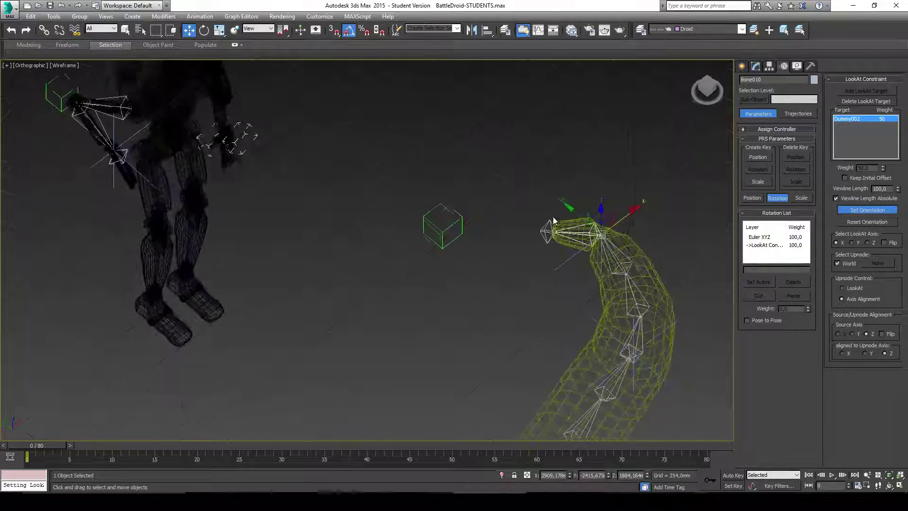
left_click(463, 215)
left_click(458, 218)
left_click_drag(458, 217, 604, 154)
scroll(608, 174, "down", 3)
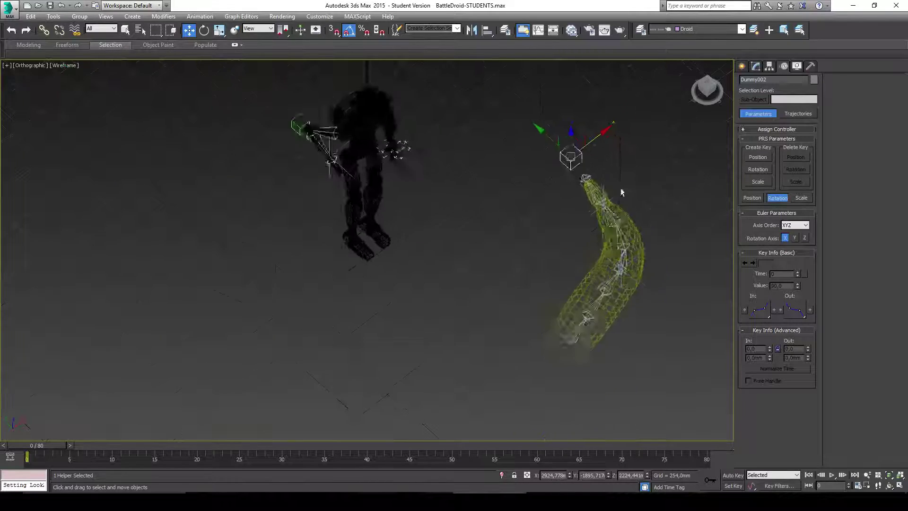
middle_click_drag(620, 190, 635, 208, "alt")
left_click(707, 89)
middle_click_drag(656, 135, 496, 202)
scroll(496, 203, "up", 2)
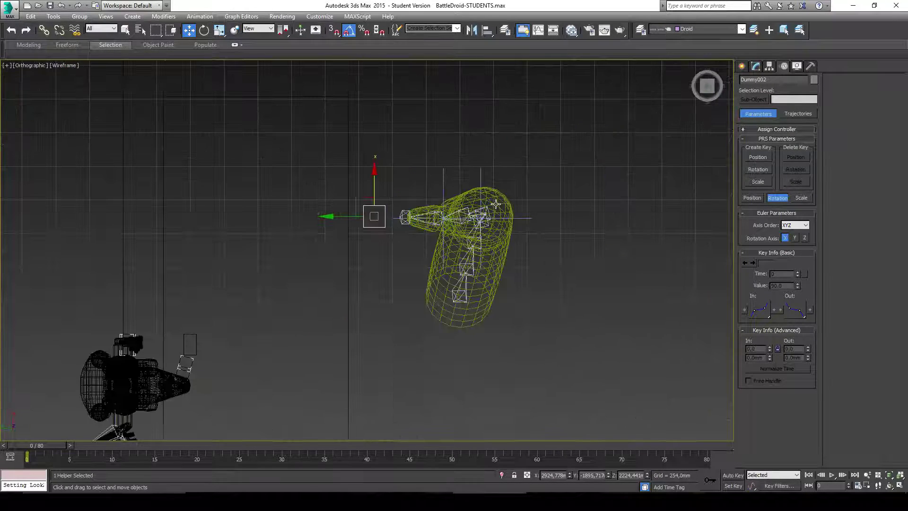
Step: Undo the dummy, IK goal and orientation tests back to the point where Bone010 has just received its LookAt constraint
key("ctrl+z")
key("ctrl+z")
key("ctrl+z")
key("ctrl+z")
key("ctrl+z")
key("ctrl+z")
key("ctrl+z")
key("ctrl+z")
key("ctrl+z")
key("ctrl+z")
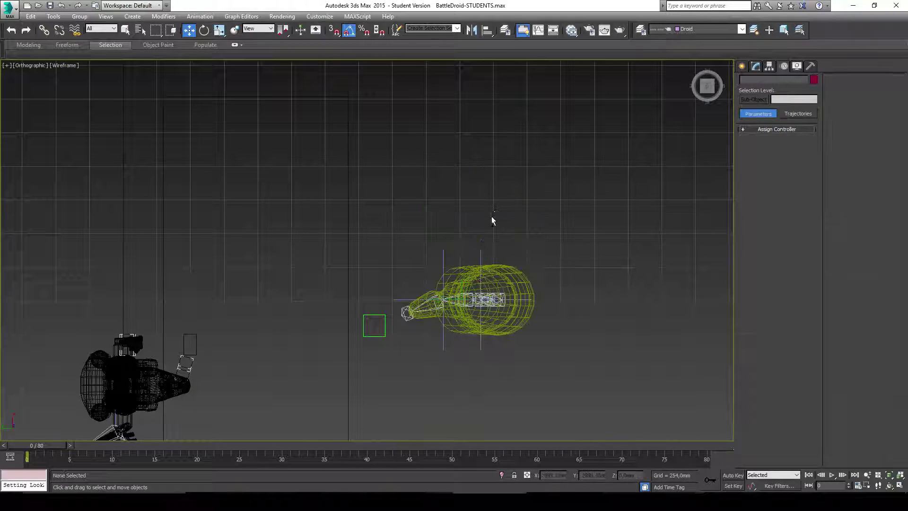
left_click(374, 326)
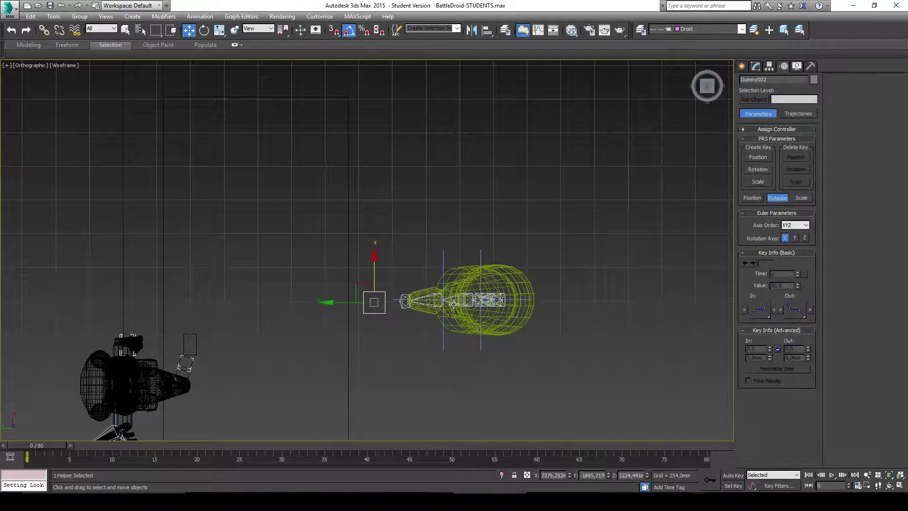
scroll(396, 290, "up", 4)
scroll(396, 289, "up", 2)
middle_click_drag(314, 323, 400, 273)
key("ctrl+z")
key("ctrl+z")
key("ctrl+z")
key("ctrl+z")
key("ctrl+z")
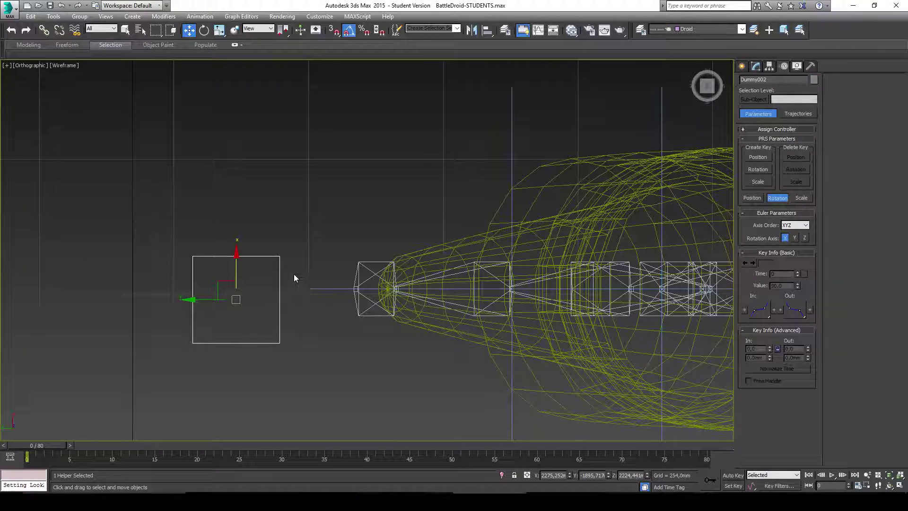
key("ctrl+z")
key("ctrl+z")
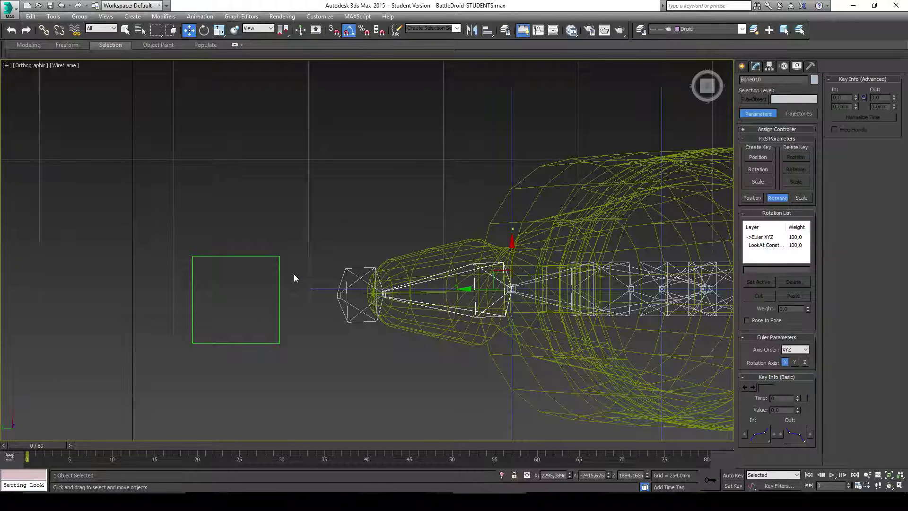
Step: Orbit to the cylinder's tip and display the viewport shaded with edged faces
middle_click_drag(476, 273, 503, 273, "alt")
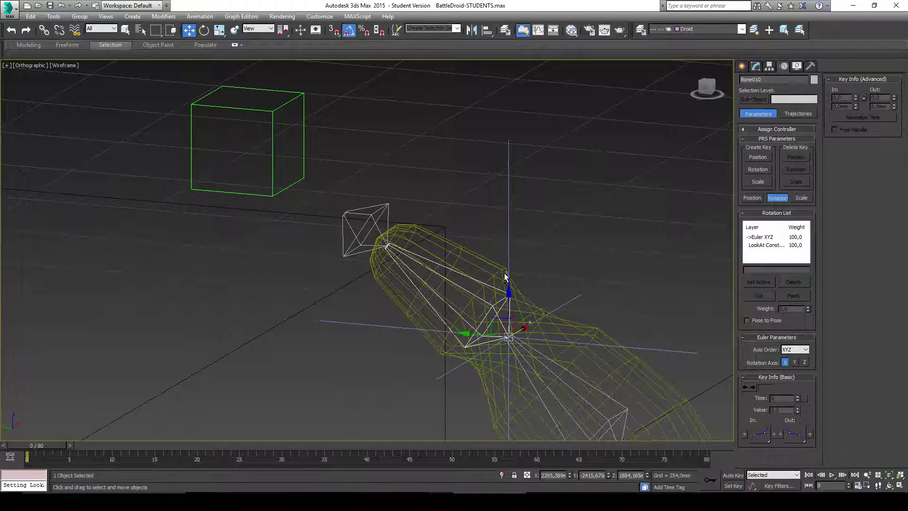
key("F3")
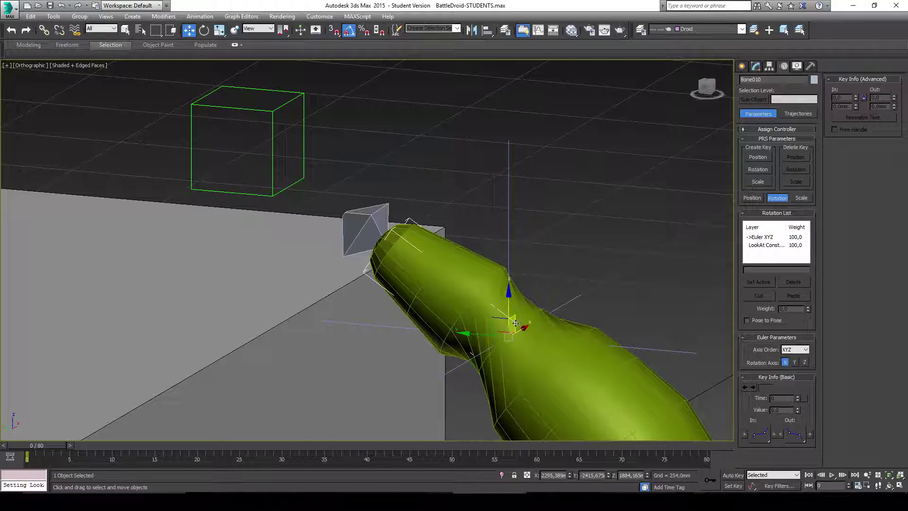
middle_click_drag(515, 323, 517, 320, "alt")
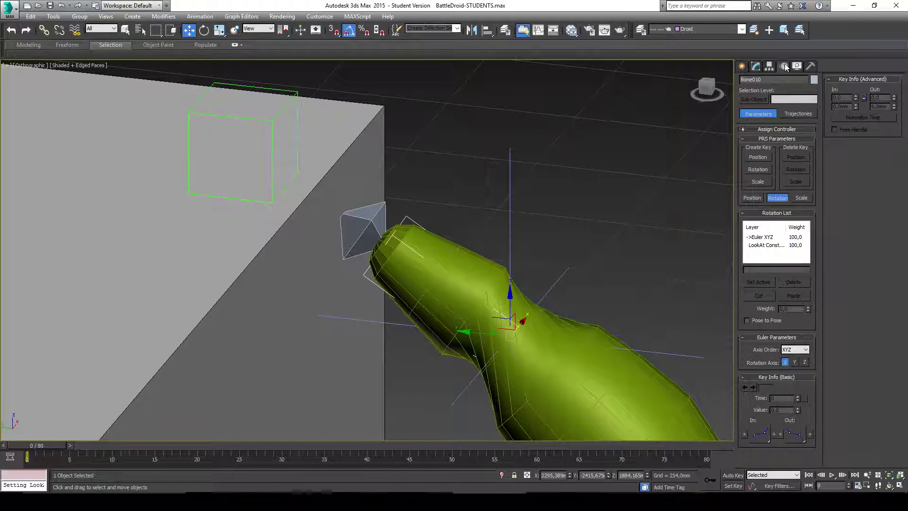
Step: Compare the Euler XYZ and LookAt Constraint layers in Bone010's rotation list by making each one active
left_click(773, 245)
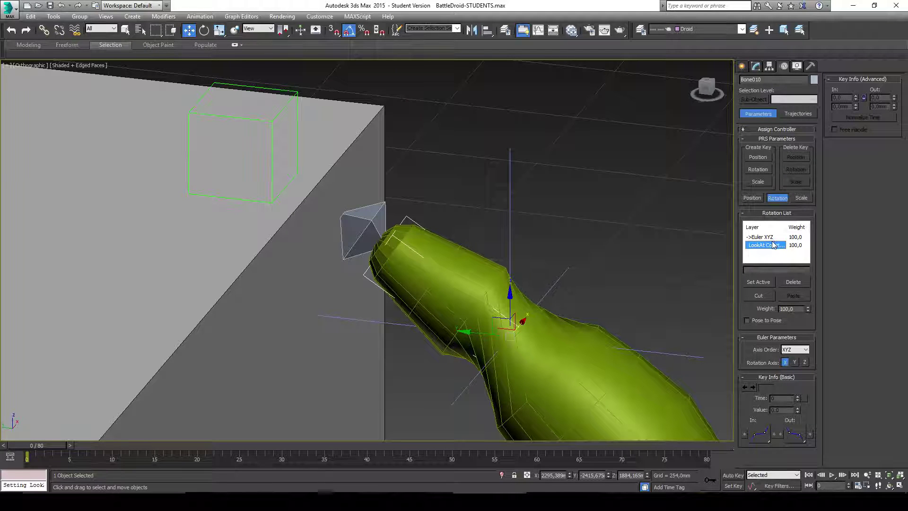
double_click(771, 245)
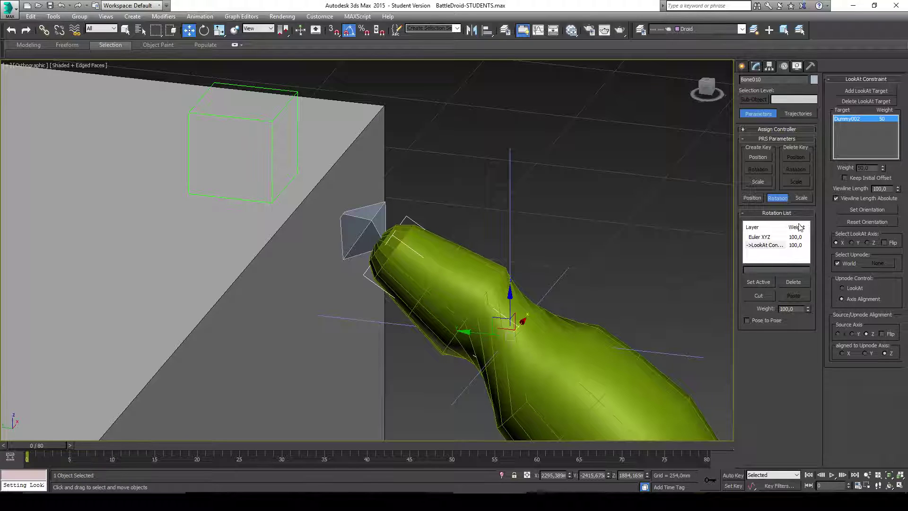
double_click(761, 237)
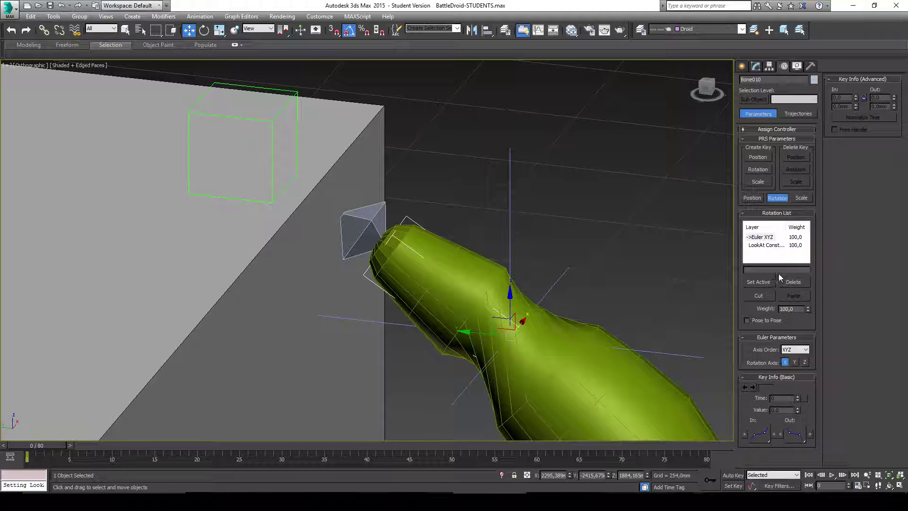
double_click(762, 245)
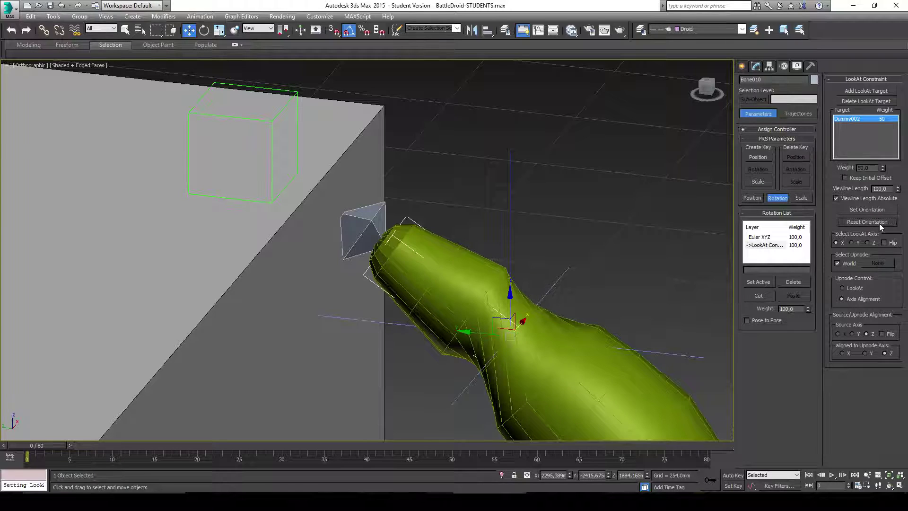
Step: Check the tip without the constraint, restore it, and enable Keep Initial Offset on Bone010's active LookAt Constraint layer
key("ctrl+z")
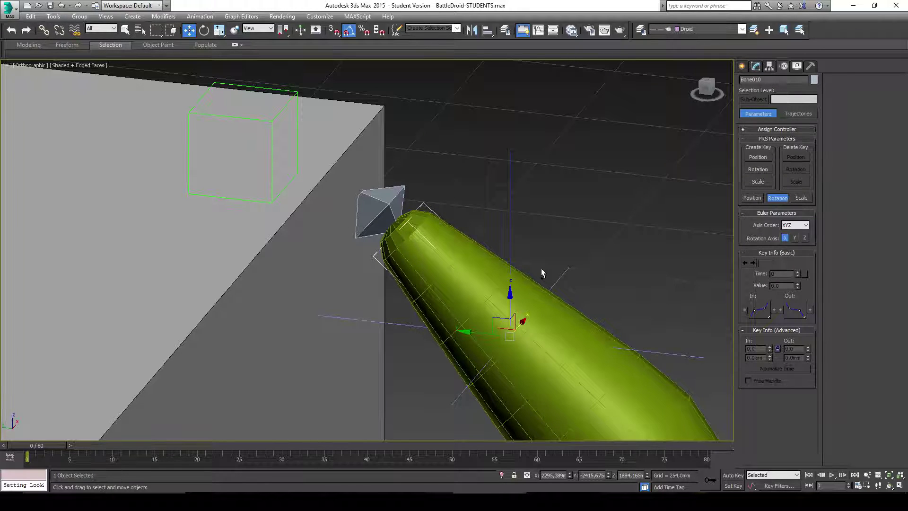
key("ctrl+y")
double_click(764, 245)
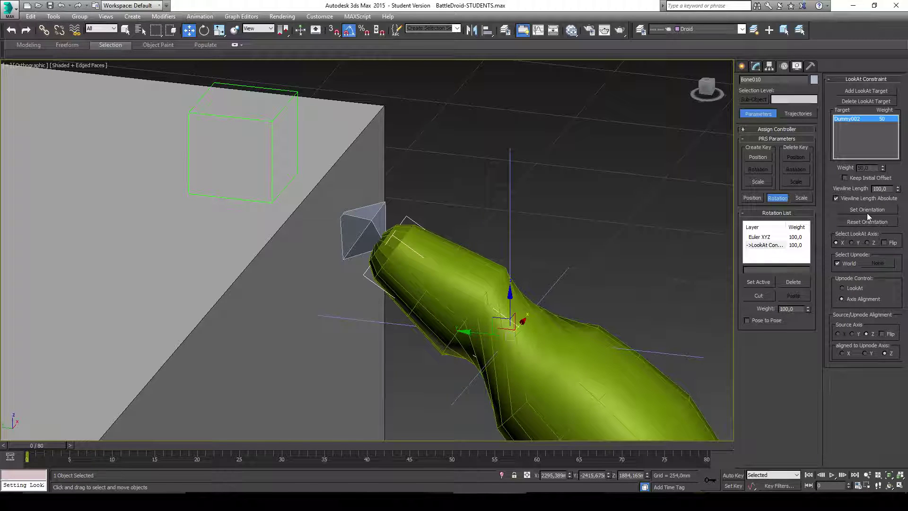
left_click(844, 178)
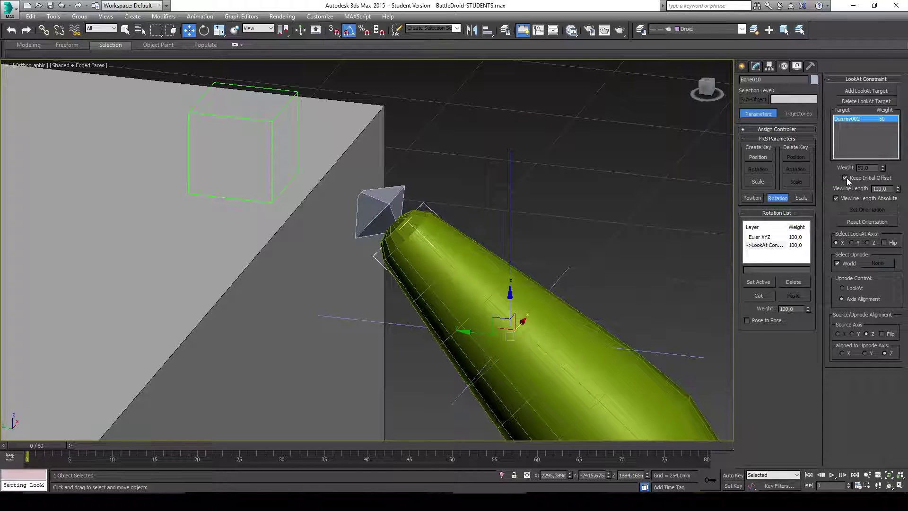
Step: Move Dummy002 in the YZ plane to about Y -1787 mm, Z 1969 mm to test the tip's aim
middle_click_drag(468, 164, 531, 153, "alt")
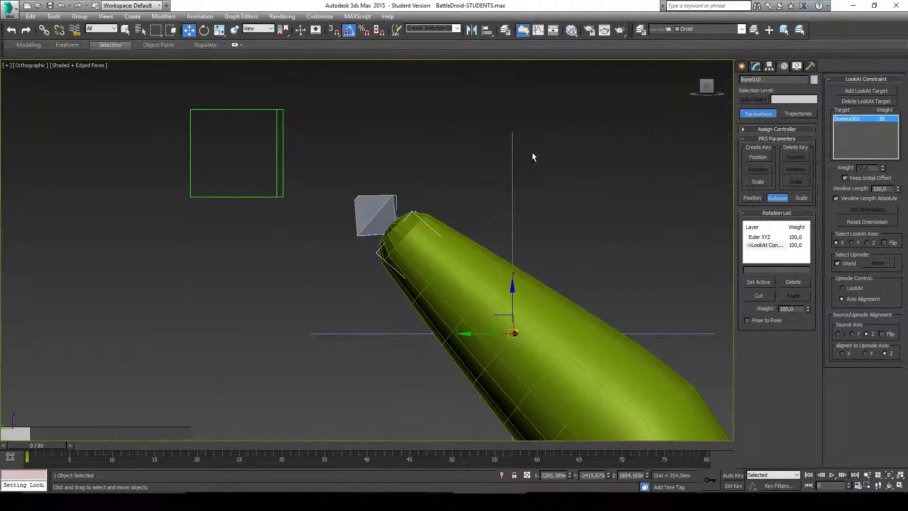
left_click(274, 120)
scroll(274, 127, "down", 3)
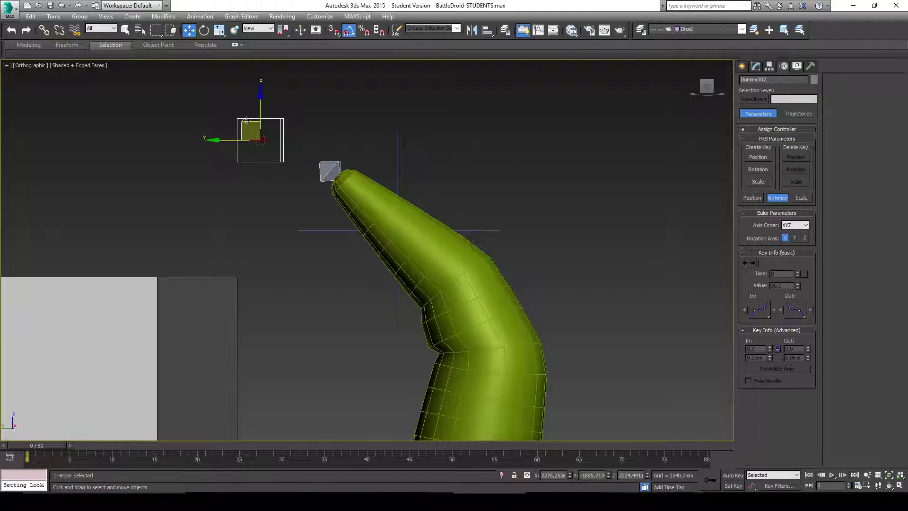
left_click_drag(246, 120, 217, 184)
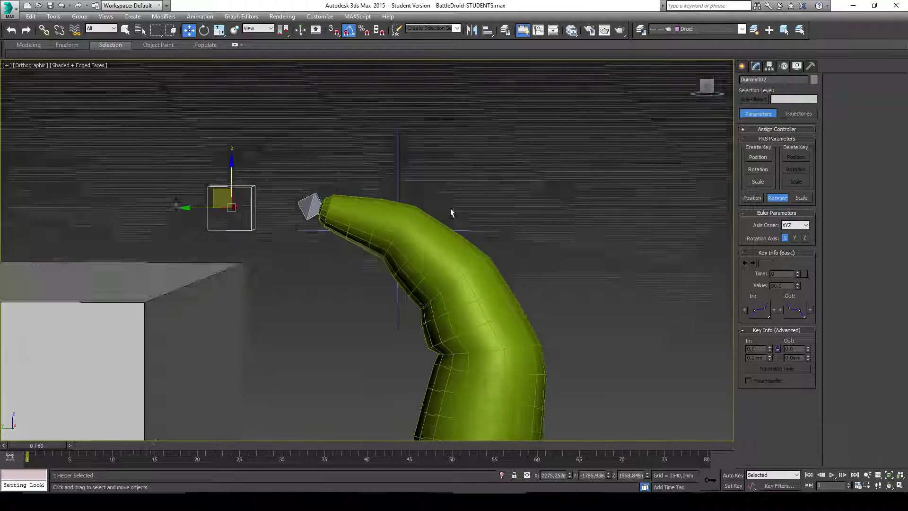
Step: Move the upper IK goal, IK Chain003, sideways along X so the cylinder's upper part bends away from the dummy
middle_click_drag(450, 208, 279, 289, "alt")
scroll(279, 290, "down", 5)
left_click(291, 307)
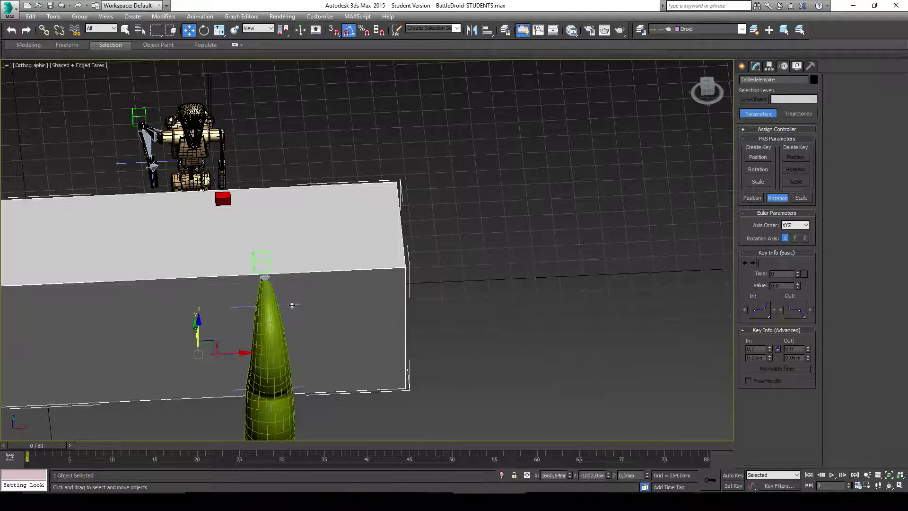
left_click(292, 304)
left_click_drag(293, 306, 240, 312)
Step: Move the lower IK goal, IK Chain002, back and forth along X to about 2180 mm, and view the rig from the Left
left_click(298, 390)
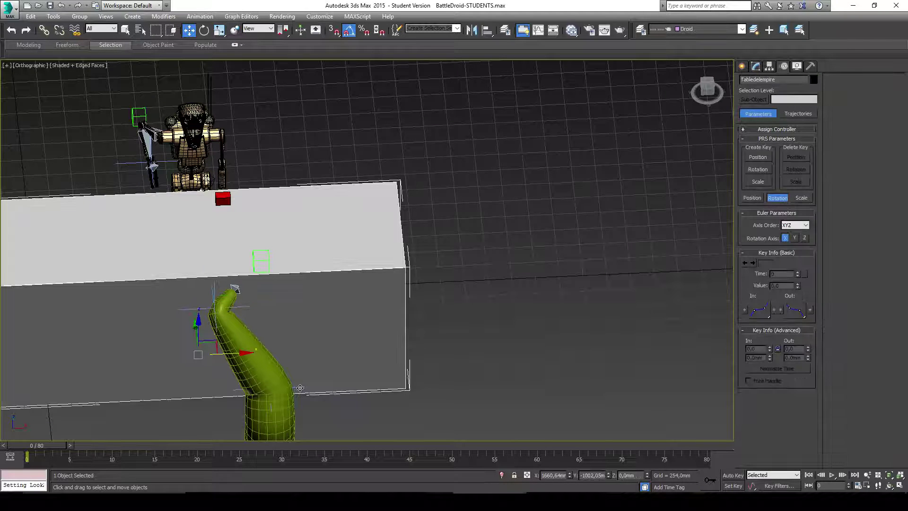
left_click_drag(299, 390, 331, 397)
left_click(252, 306)
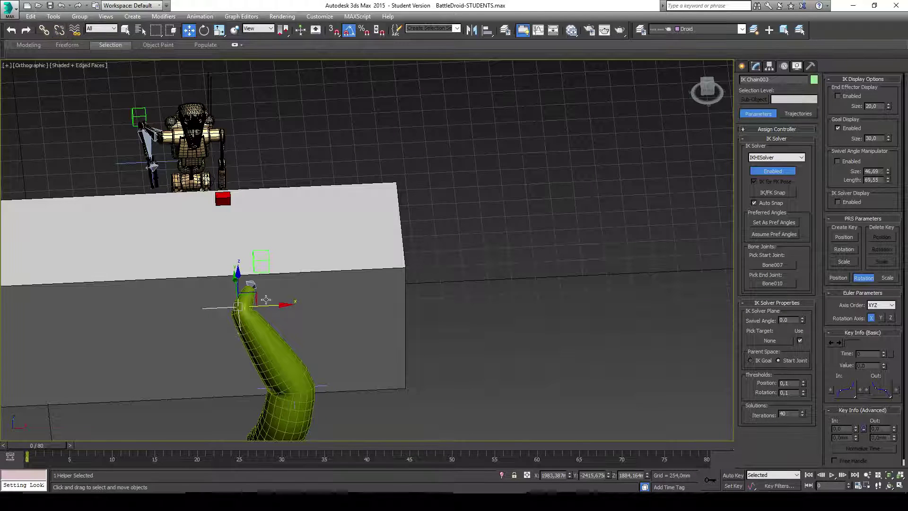
left_click(327, 386)
left_click_drag(326, 385, 294, 395)
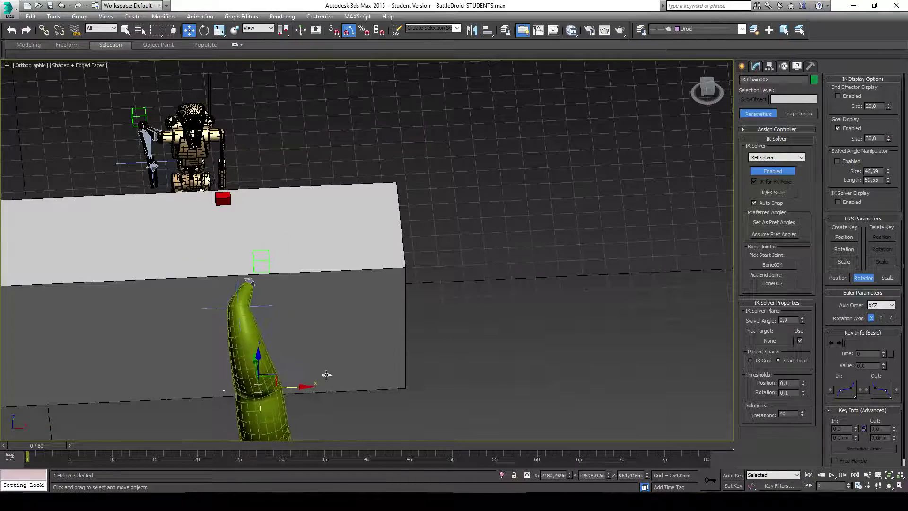
middle_click_drag(327, 374, 400, 289)
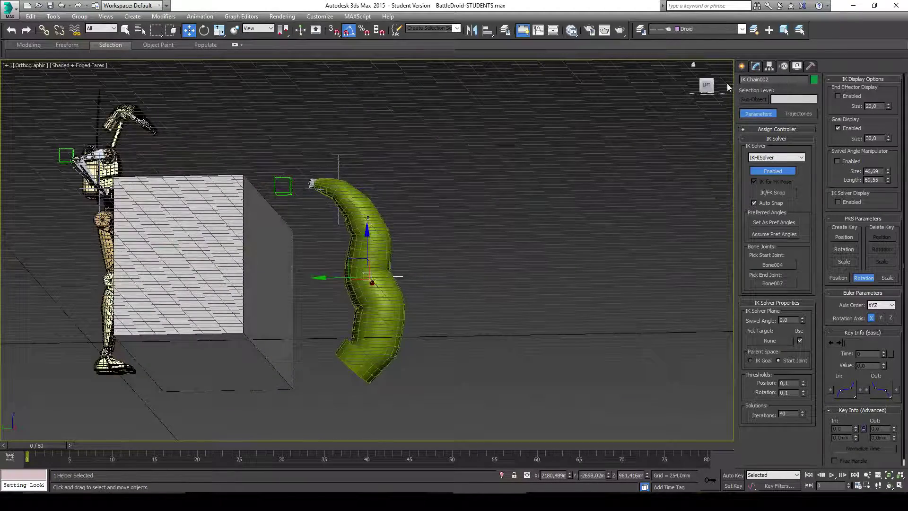
left_click(707, 85)
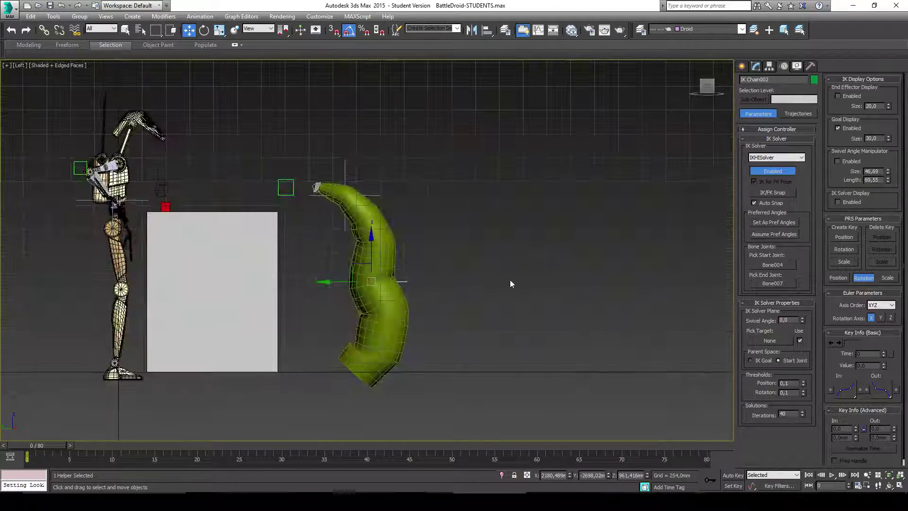
Step: Move the cylinder's base bone, Bone004, along Y to about -2029 mm, working in wireframe display
key("F3")
left_click(357, 374)
scroll(372, 372, "up", 5)
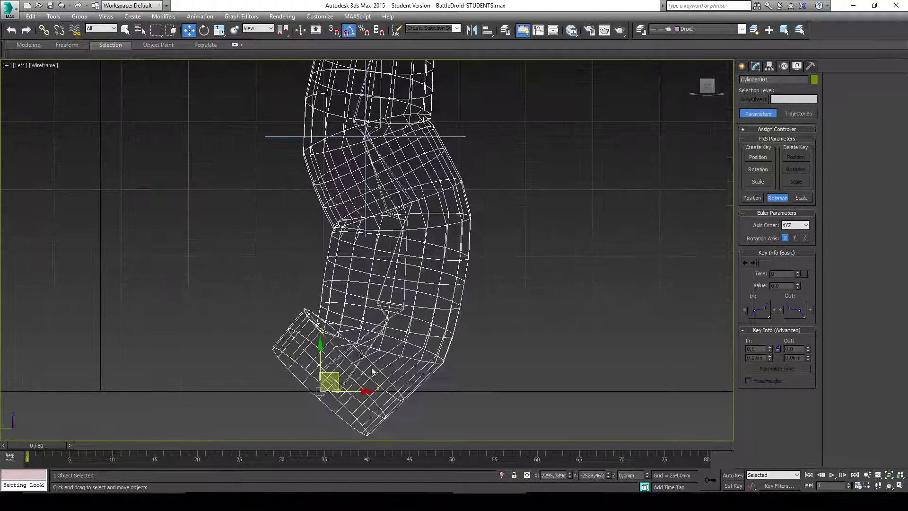
left_click(363, 352)
scroll(366, 362, "down", 4)
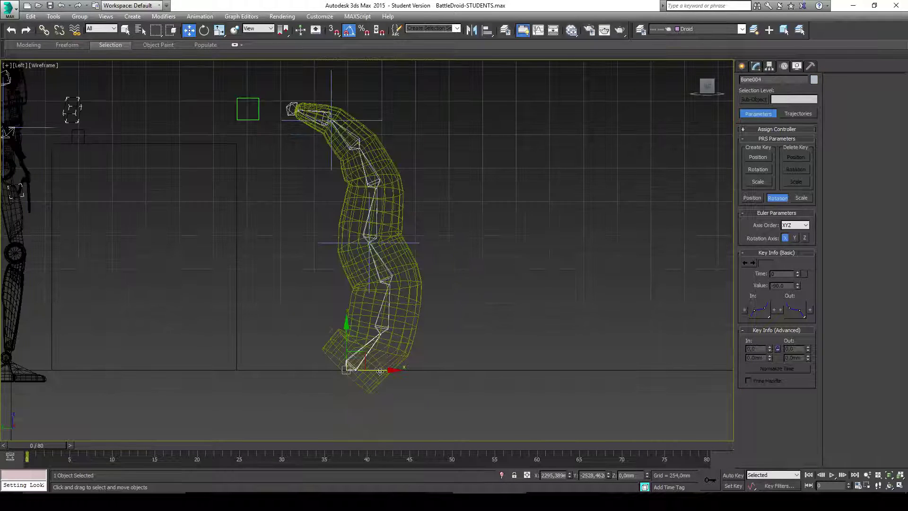
left_click_drag(336, 374, 311, 373)
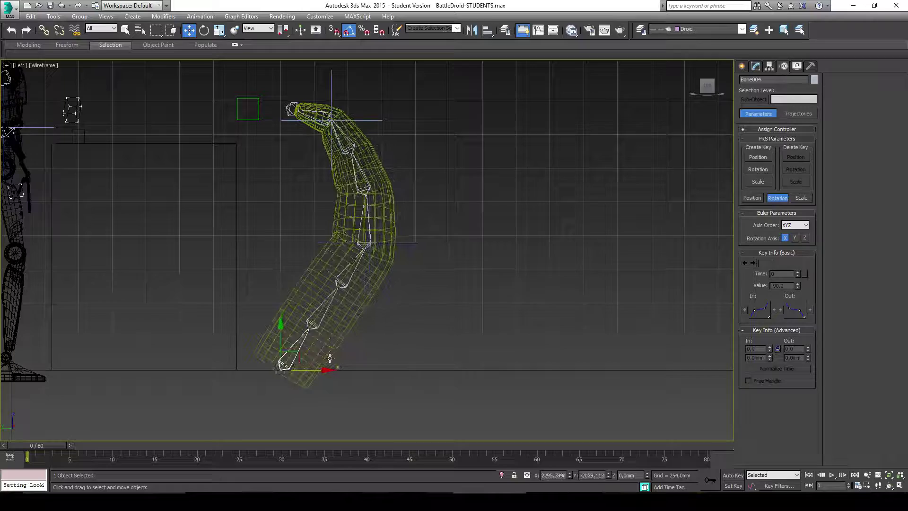
Step: Move the lower IK goal, IK Chain002, along Y to about -2027 mm
left_click(408, 243)
left_click(409, 245)
left_click_drag(410, 245, 322, 245)
middle_click_drag(369, 130, 420, 216)
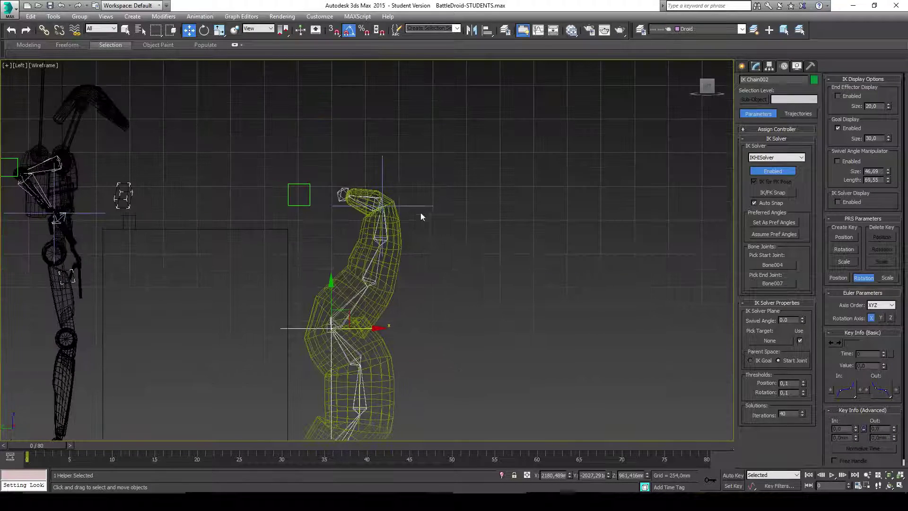
Step: Move the upper goal, IK Chain003, to about X 1799, Y -2287, Z 1756 mm and restore shaded display
left_click(412, 206)
left_click_drag(399, 192, 390, 229)
key("F3")
middle_click_drag(467, 203, 401, 250, "alt")
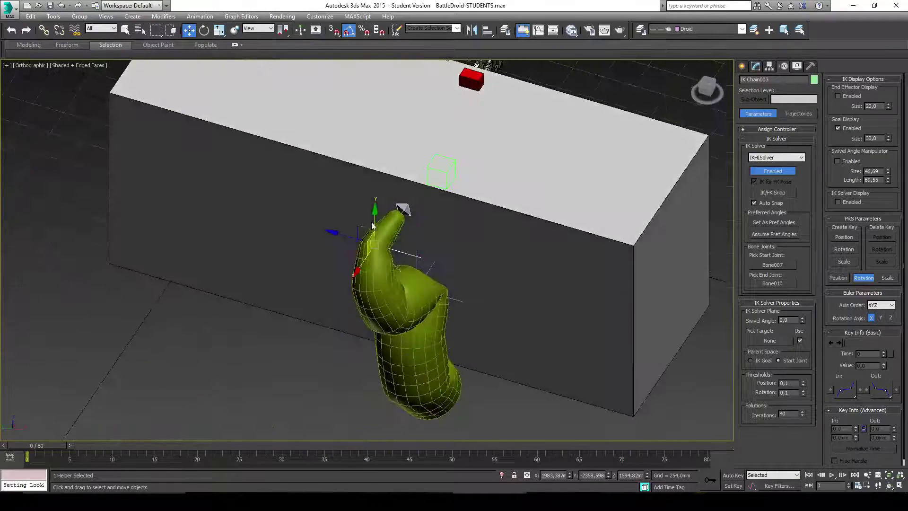
left_click_drag(401, 250, 356, 213)
middle_click_drag(444, 225, 398, 230, "alt")
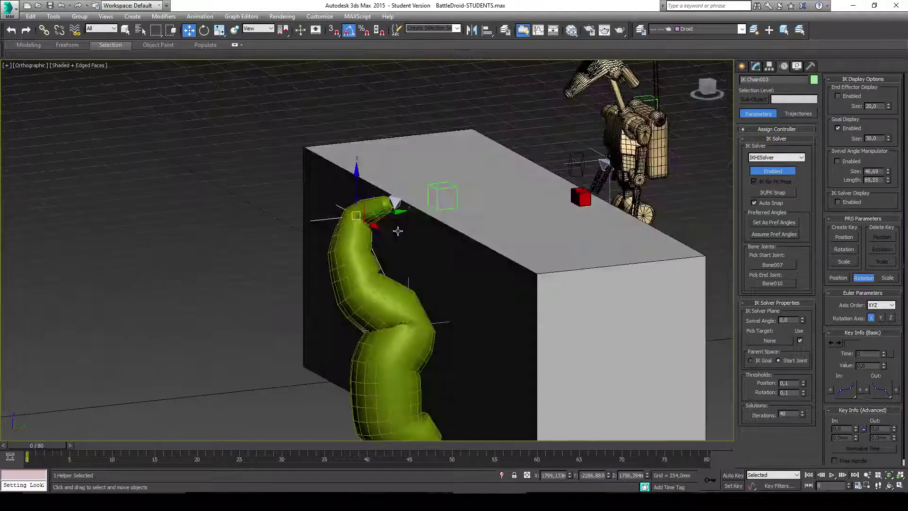
Step: Examine the cylinder's bones, IK goals and aiming tip from several sides in both shaded and wireframe display
middle_click_drag(574, 135, 681, 207, "alt")
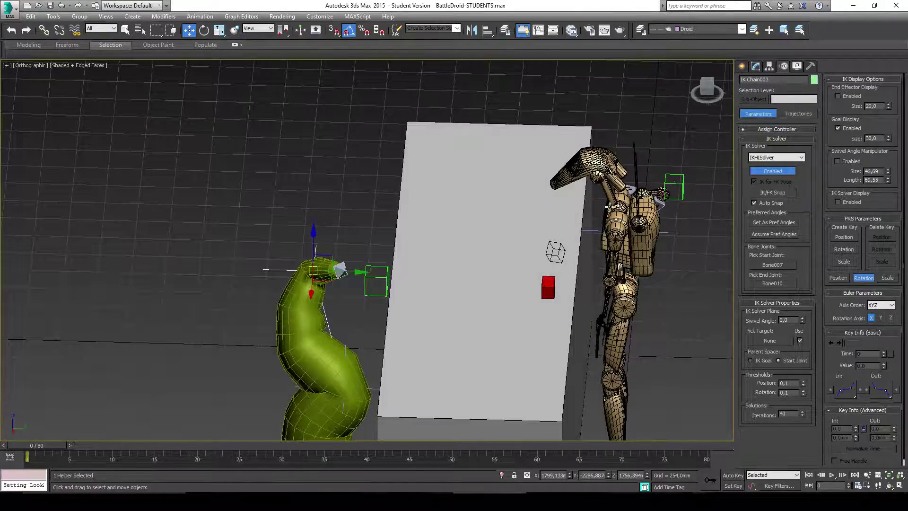
middle_click_drag(610, 206, 419, 325, "alt")
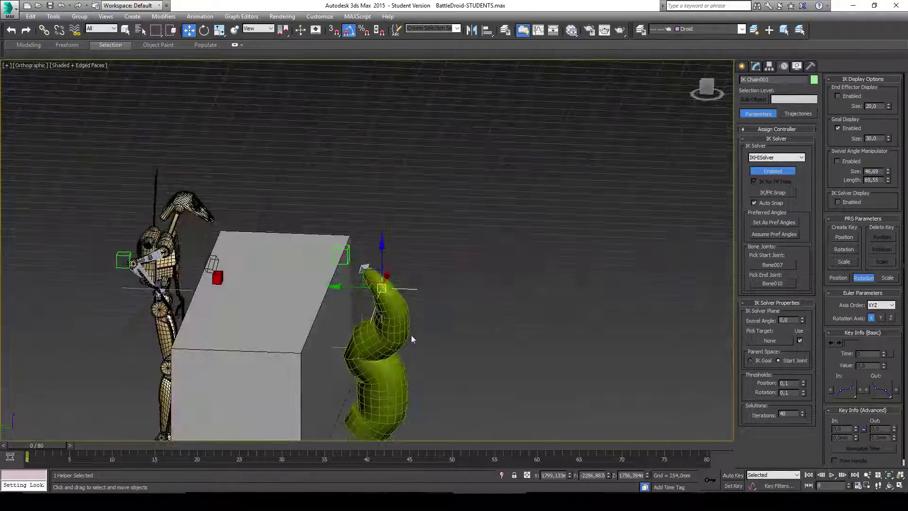
scroll(410, 335, "up", 3)
key("F3")
mouse_move(407, 333)
middle_mouse_down("alt")
mouse_move(425, 307)
mouse_move(435, 254)
middle_mouse_up("alt")
middle_click_drag(348, 191, 359, 243)
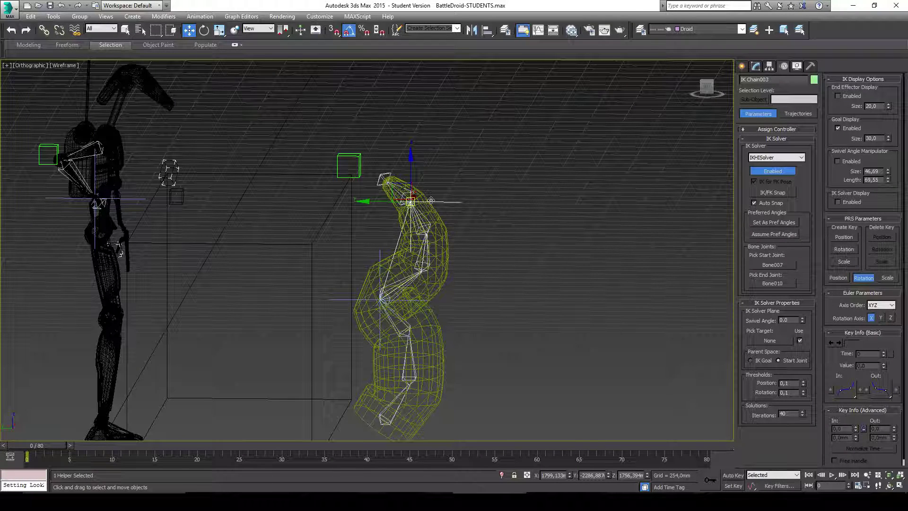
middle_click_drag(463, 325, 444, 321, "alt")
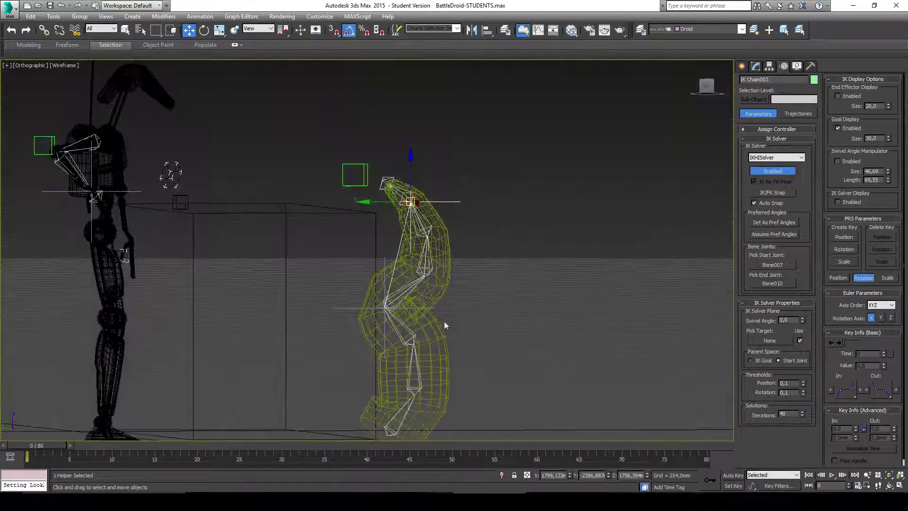
middle_click_drag(341, 313, 428, 236, "alt")
scroll(459, 294, "up", 4)
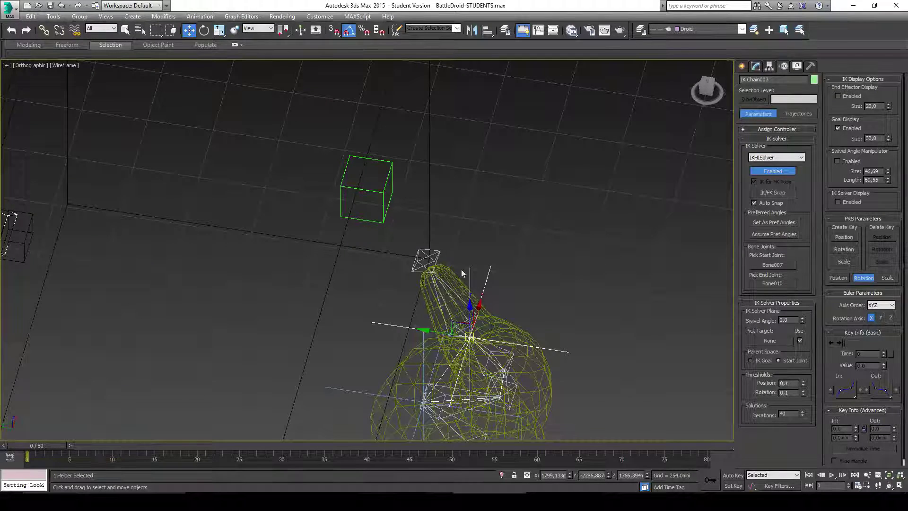
scroll(414, 231, "down", 4)
key("F3")
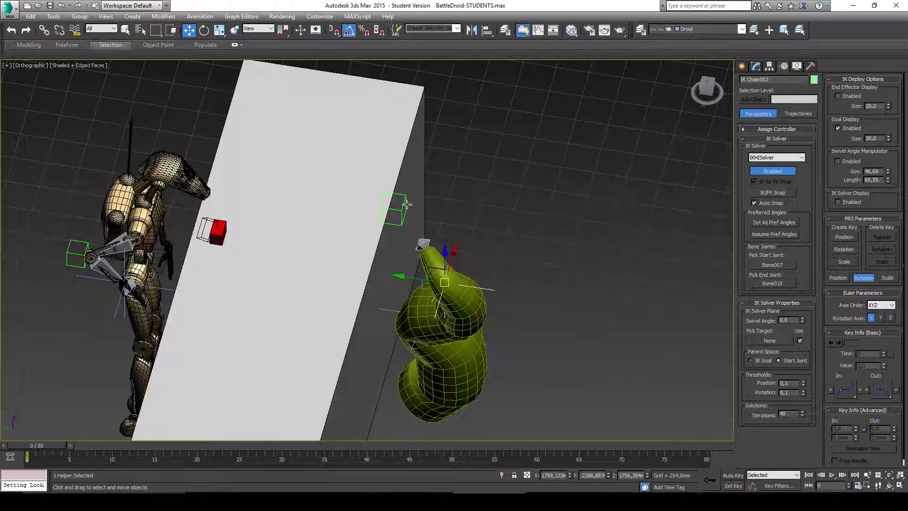
Step: Move Dummy002 in the XY plane over the table toward the droid, to about X 1753, Y -982 mm
left_click(405, 203)
left_click(408, 199)
mouse_move(408, 200)
middle_mouse_down("alt")
mouse_move(387, 231)
mouse_move(382, 202)
middle_mouse_up("alt")
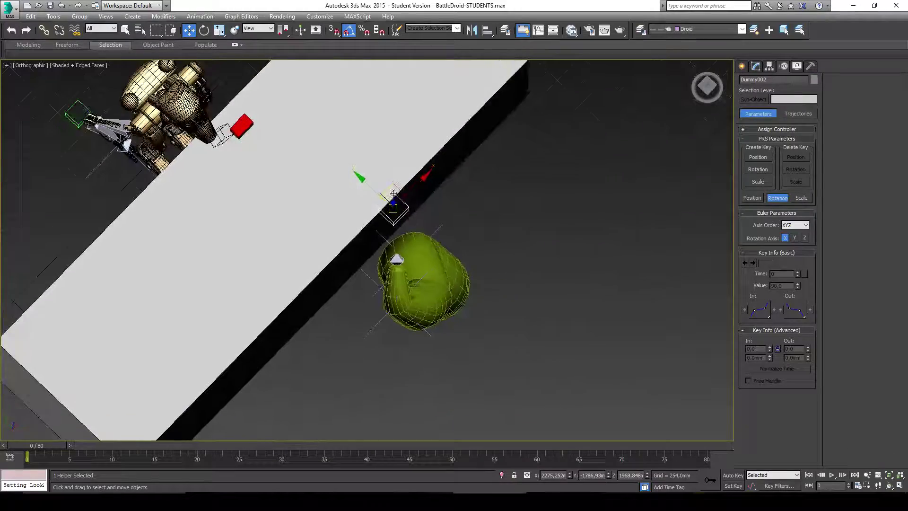
left_click_drag(385, 194, 262, 168)
middle_click_drag(263, 168, 519, 268, "alt")
Step: Apply a LookAt Constraint to the droid's Head with Dummy002 as target and enable Keep Initial Offset
scroll(495, 308, "up", 2)
left_click(345, 279)
middle_click_drag(345, 279, 487, 100, "alt")
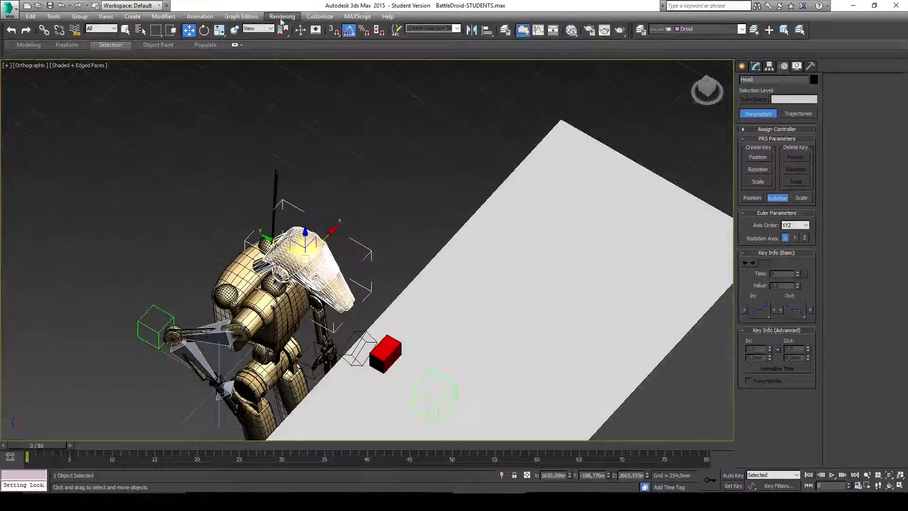
left_click(241, 16)
mouse_move(200, 16)
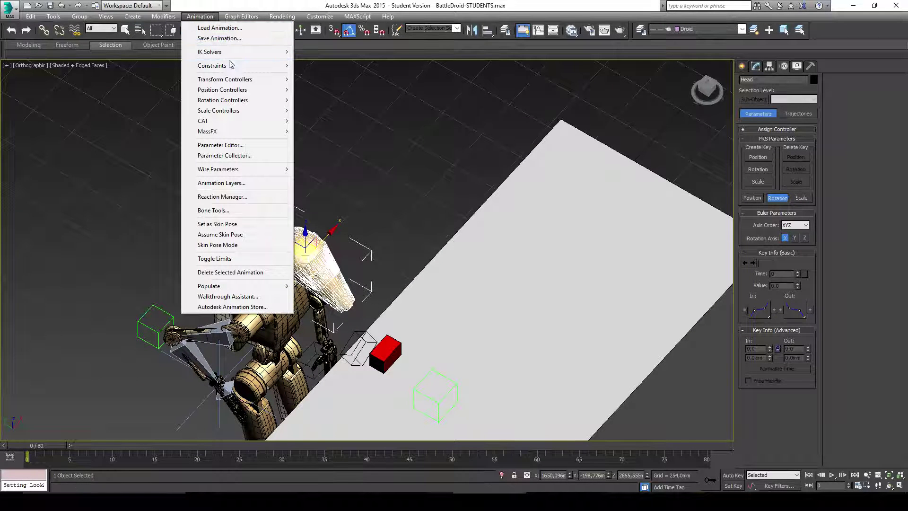
mouse_move(234, 67)
left_click(130, 128)
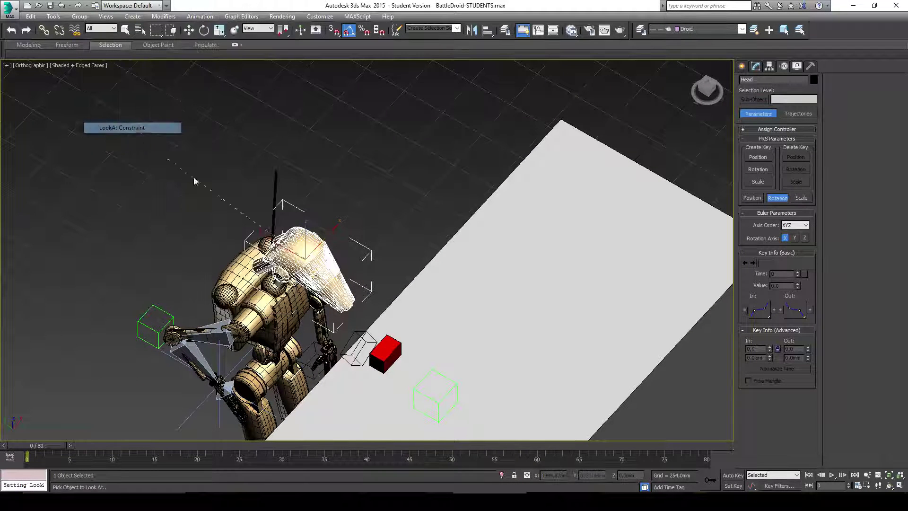
left_click(417, 384)
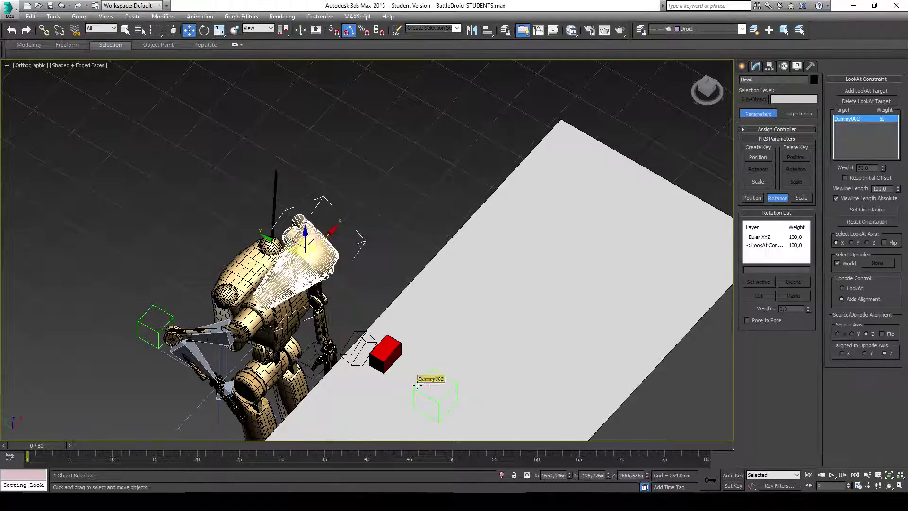
middle_click_drag(435, 375, 417, 322, "alt")
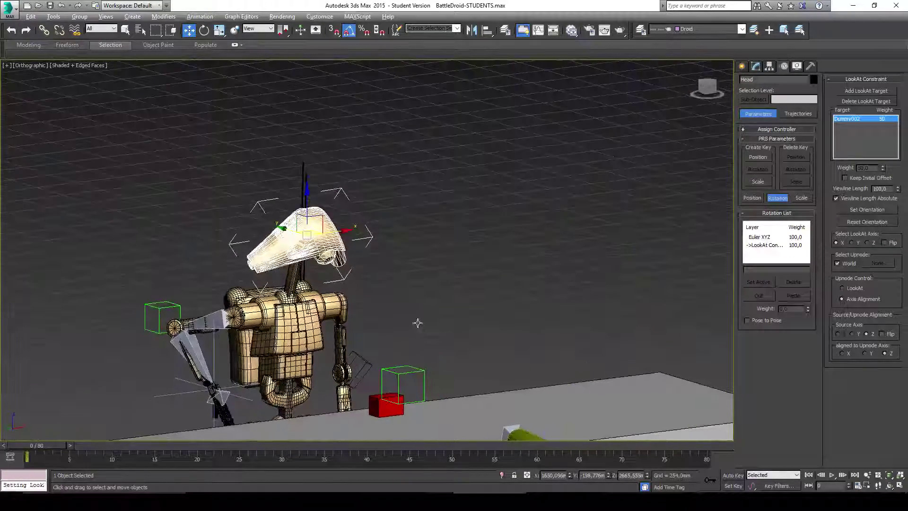
left_click(845, 178)
Step: Move Dummy002 to about X 1750, Z 1826 mm to test the head's aim, and turn off edged faces
left_click(424, 371)
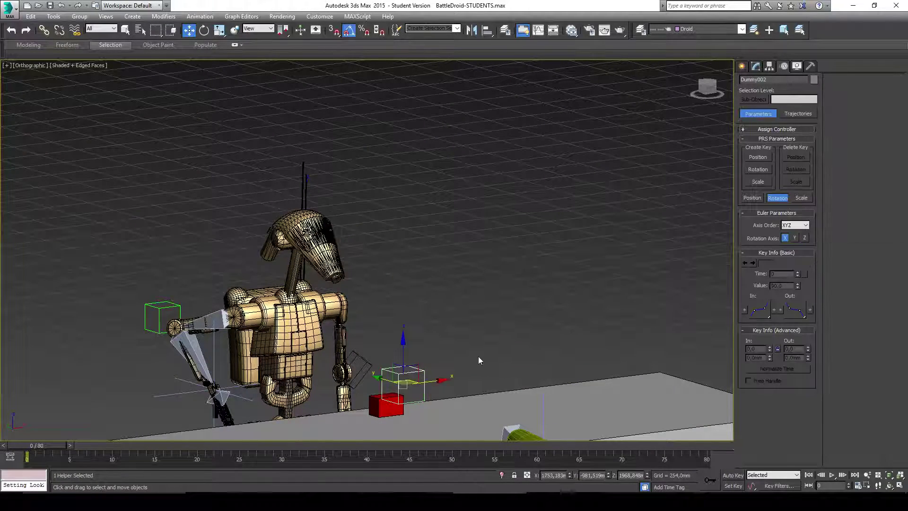
middle_click_drag(478, 356, 417, 362, "alt")
left_click_drag(417, 362, 424, 405)
key("F4")
middle_click_drag(446, 389, 624, 204)
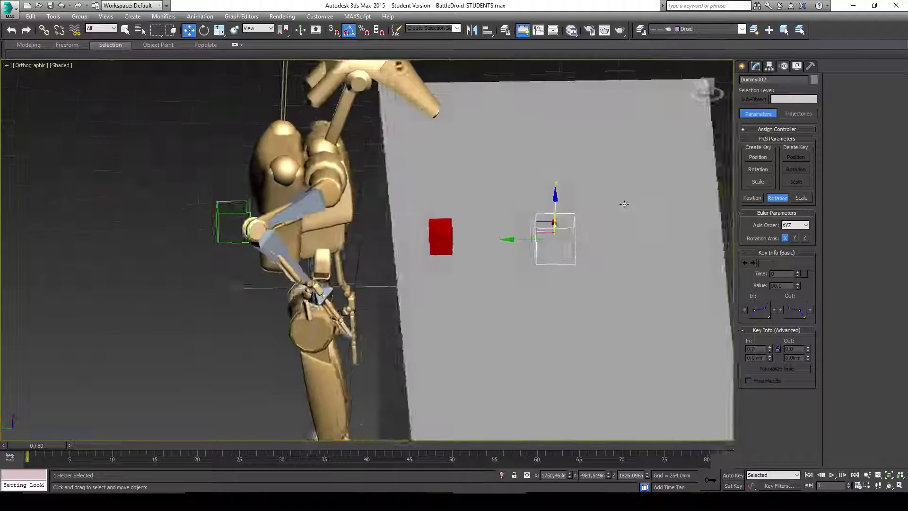
Step: Advance the animation to frame 12 and examine the droid's head, its hand at the red box and the dummy from several sides
left_click_drag(52, 446, 127, 450)
key("w")
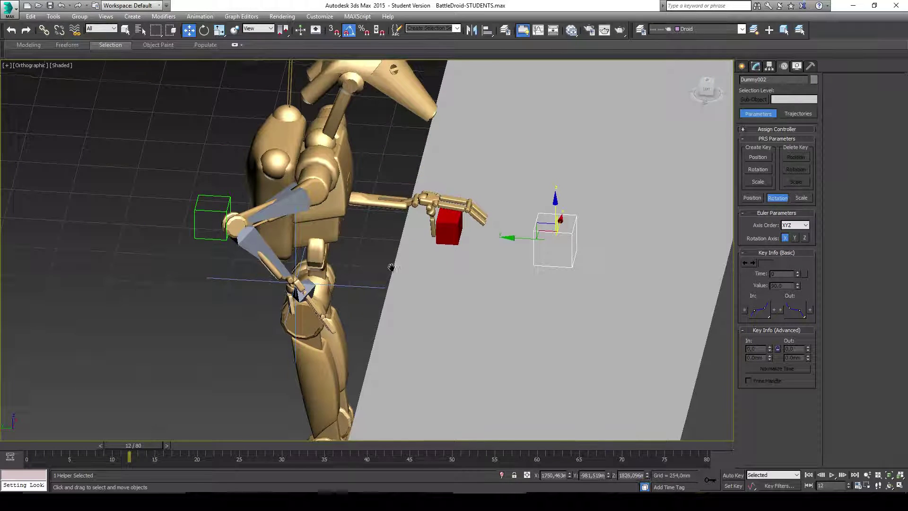
scroll(354, 264, "up", 3)
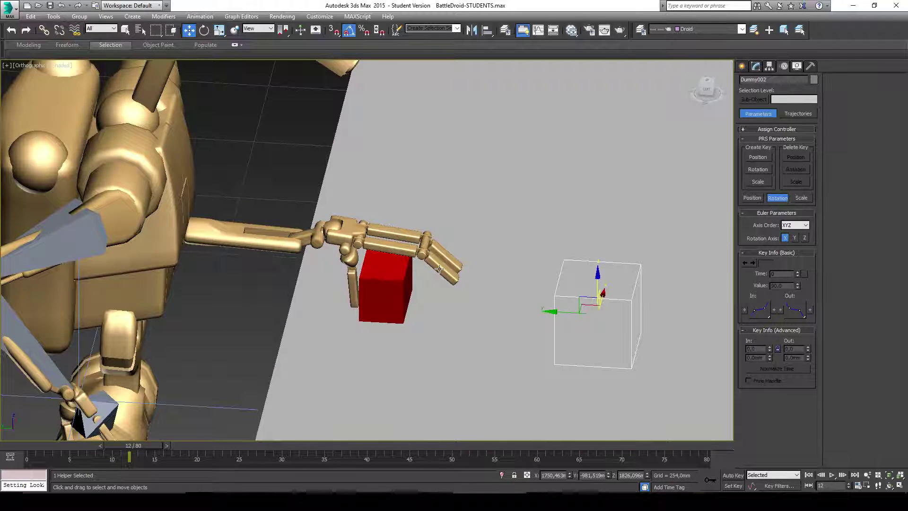
scroll(436, 269, "down", 3)
middle_click_drag(436, 270, 381, 307)
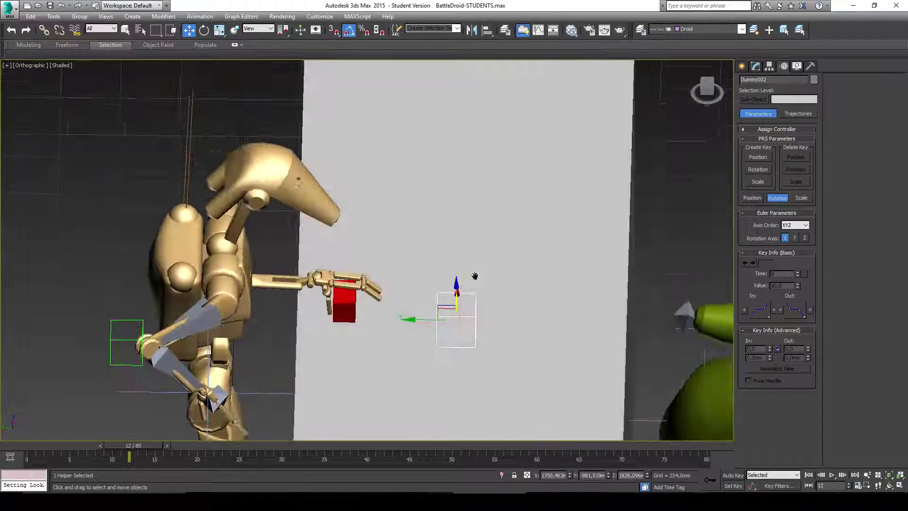
middle_click_drag(474, 276, 349, 288)
middle_click_drag(349, 288, 378, 283, "alt")
scroll(348, 318, "up", 3)
middle_click_drag(216, 350, 278, 306)
scroll(320, 328, "down", 4)
middle_click_drag(313, 141, 339, 153, "alt")
scroll(393, 247, "down", 4)
middle_click_drag(393, 247, 378, 262, "alt")
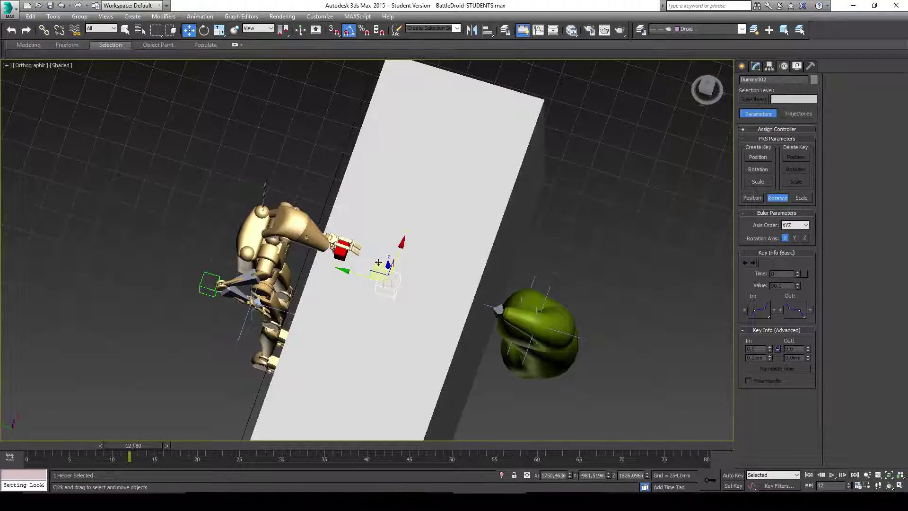
Step: Reselect Dummy002 and advance the animation to frame 17
left_click(378, 262)
scroll(383, 277, "up", 2)
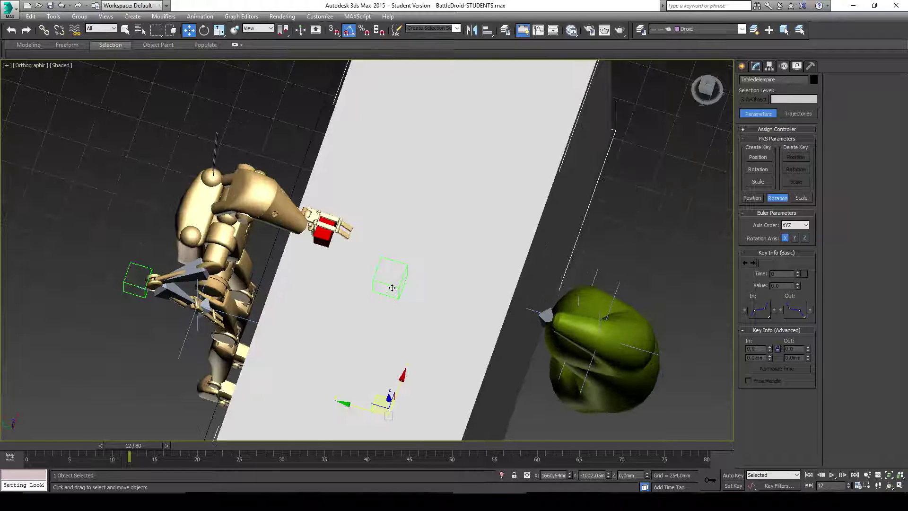
left_click(392, 288)
middle_click_drag(392, 288, 300, 290, "alt")
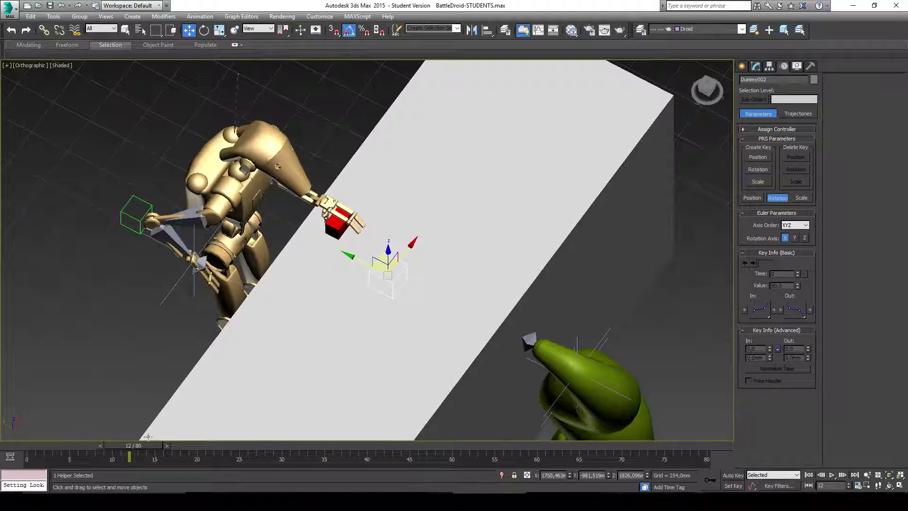
left_click_drag(147, 445, 188, 440)
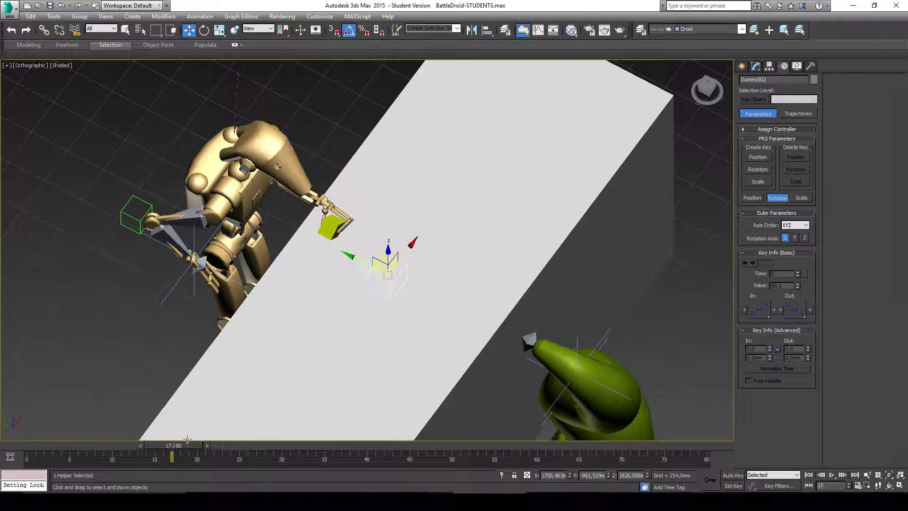
Step: Link Dummy002 to the yellow box in the droid's hand and align the dummy with that box
scroll(374, 218, "up", 4)
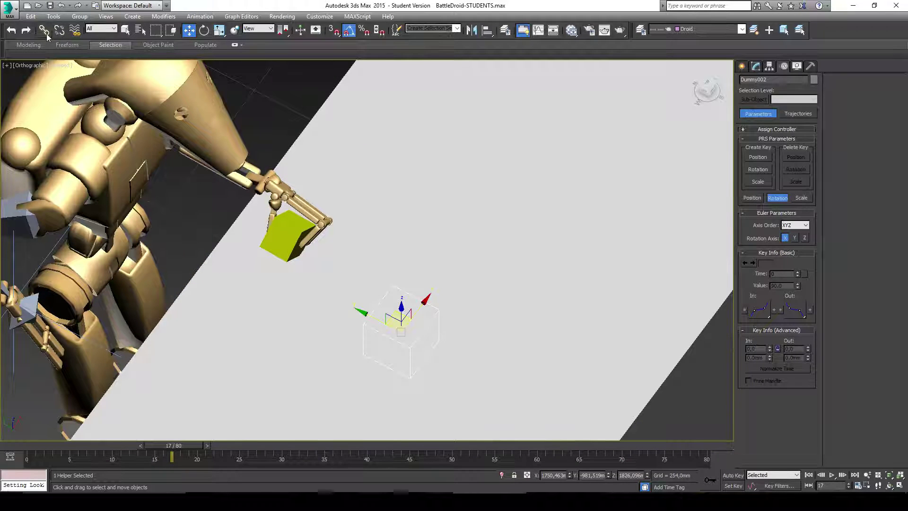
left_click(46, 32)
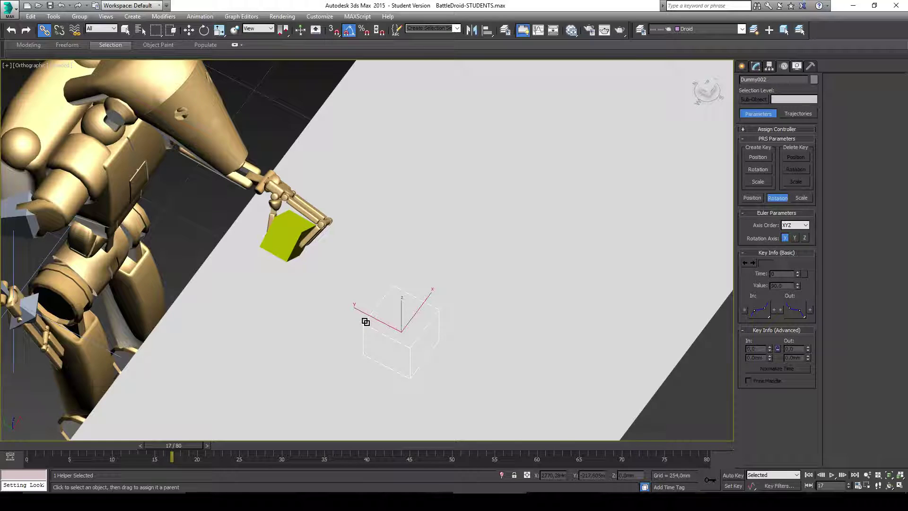
left_click_drag(365, 322, 290, 237)
key("alt+a")
left_click(296, 238)
left_click(369, 323)
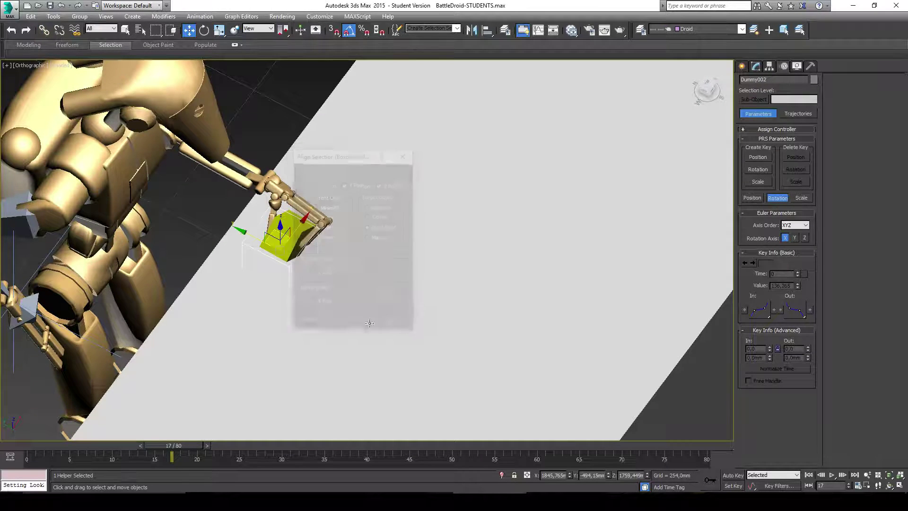
Step: Scrub the animation back to frame 0 and check how the droid's head and the tentacle tip follow the linked dummy
middle_click_drag(369, 323, 399, 279, "alt")
scroll(397, 271, "down", 5)
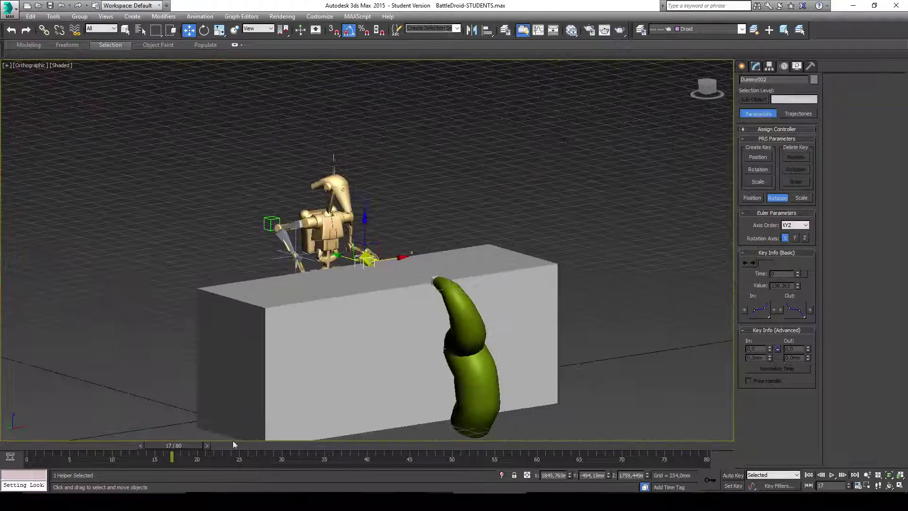
left_click_drag(171, 446, 3, 404)
key("w")
middle_click_drag(456, 255, 573, 282, "alt")
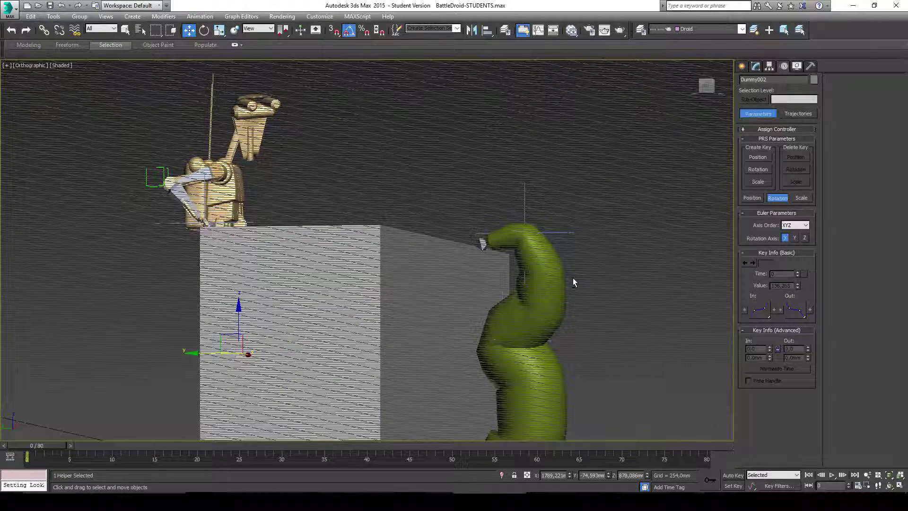
middle_click_drag(573, 279, 359, 203, "alt")
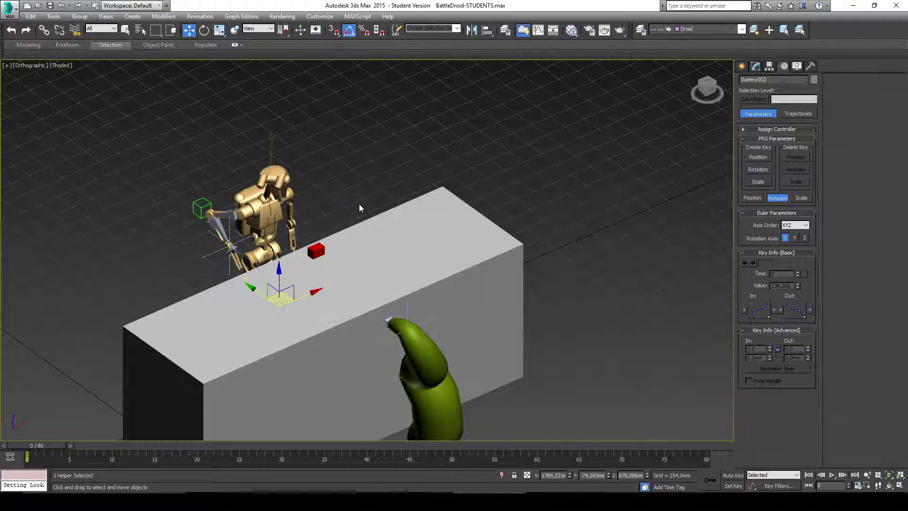
left_click(10, 13)
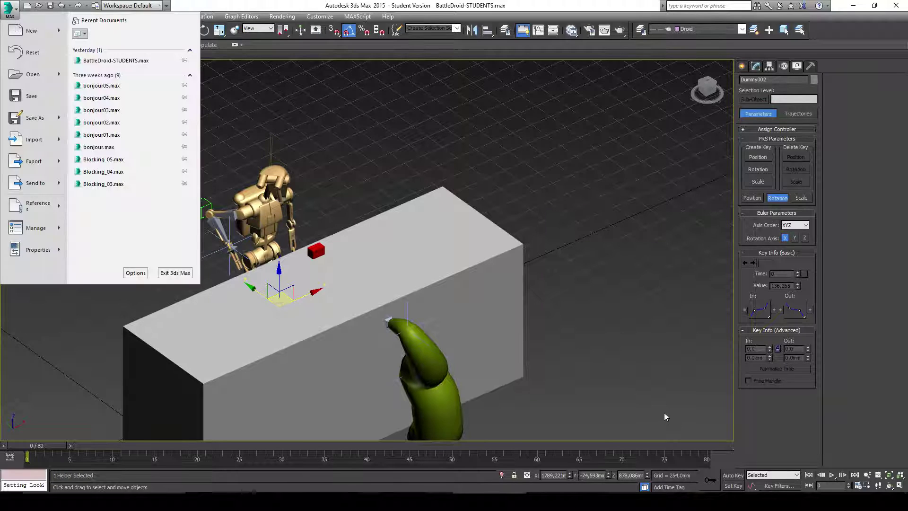
left_click(775, 492)
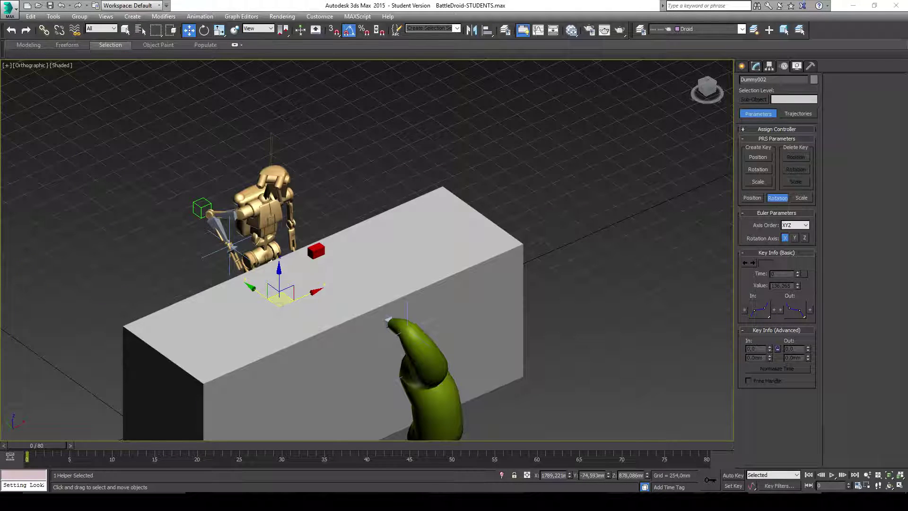